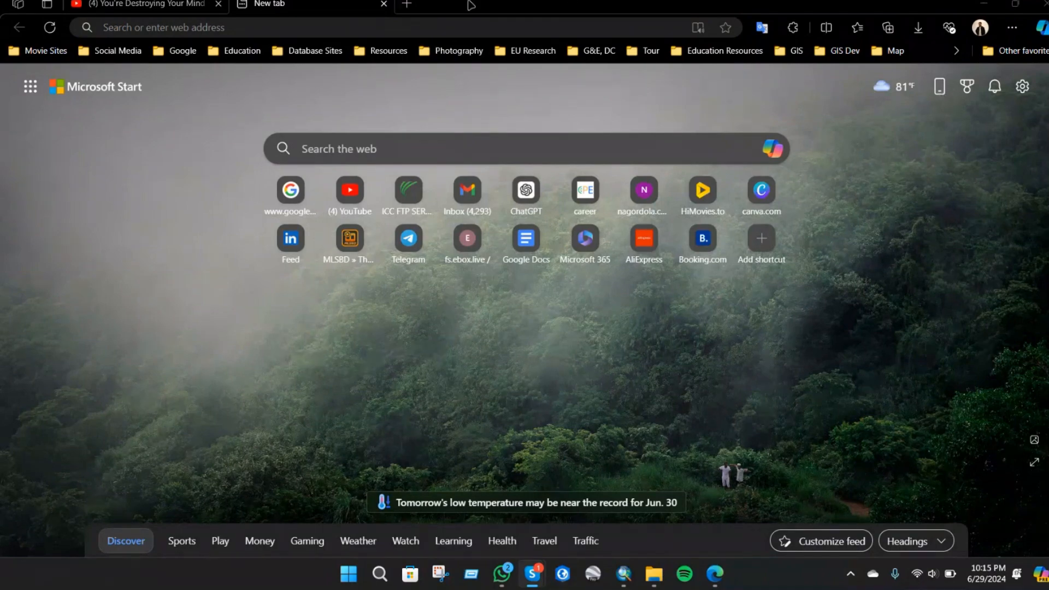
- Search the web for "google earth pro" and open Google's Download - Thank You page from the results to fetch the installer
click(276, 28)
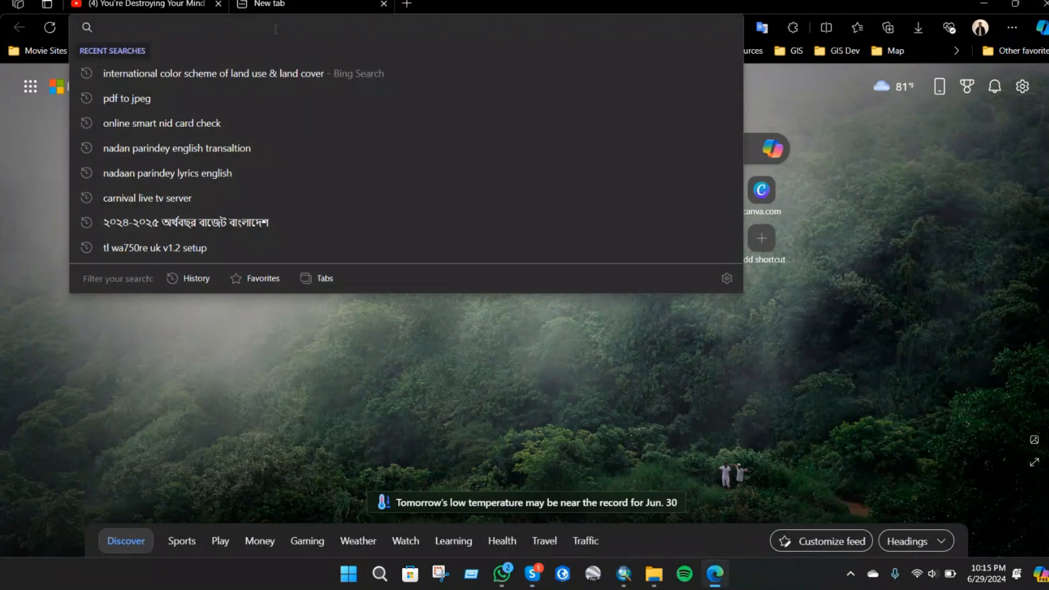
text(google le)
key(BackSpace)
key(BackSpace)
text(e earth)
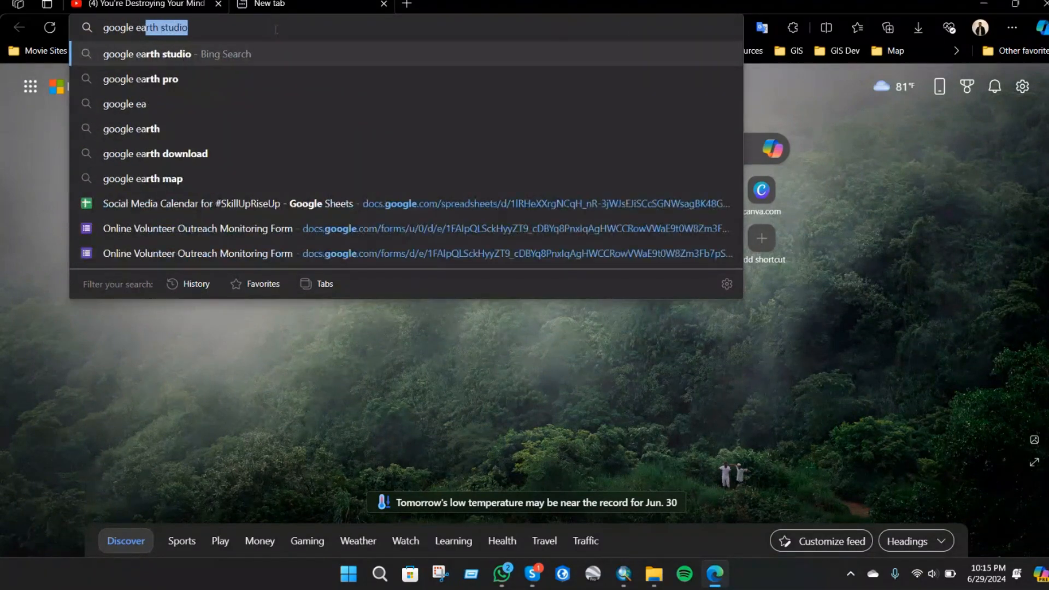
text( p)
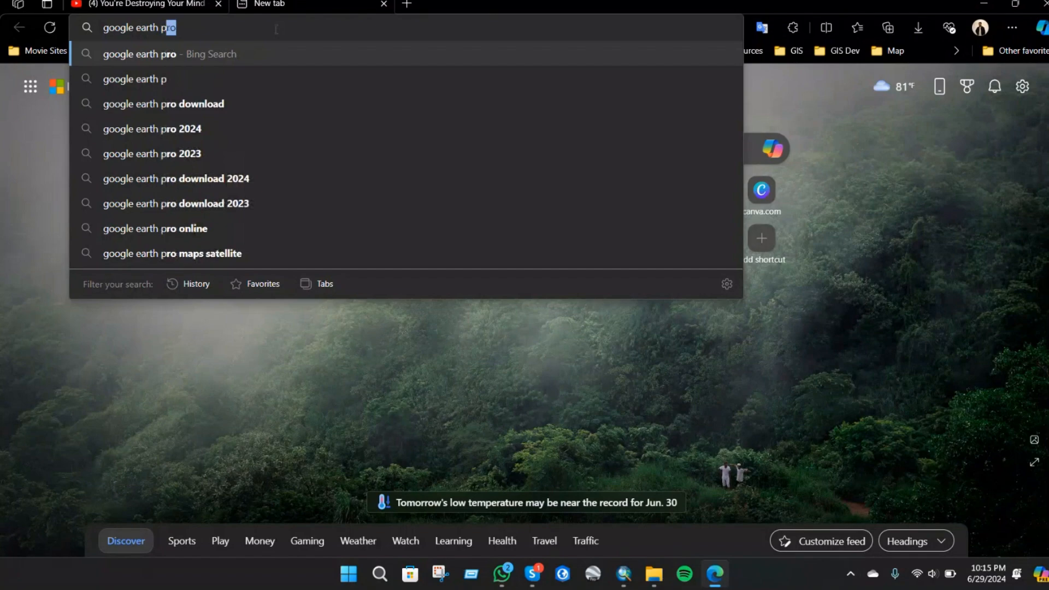
key(Return)
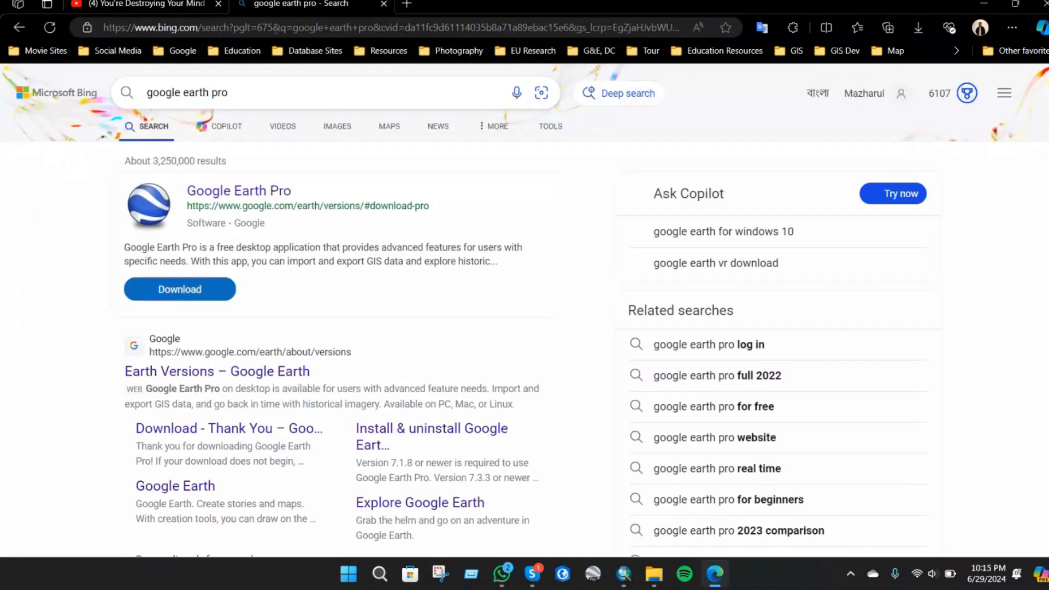
scroll(244, 282, down, 3)
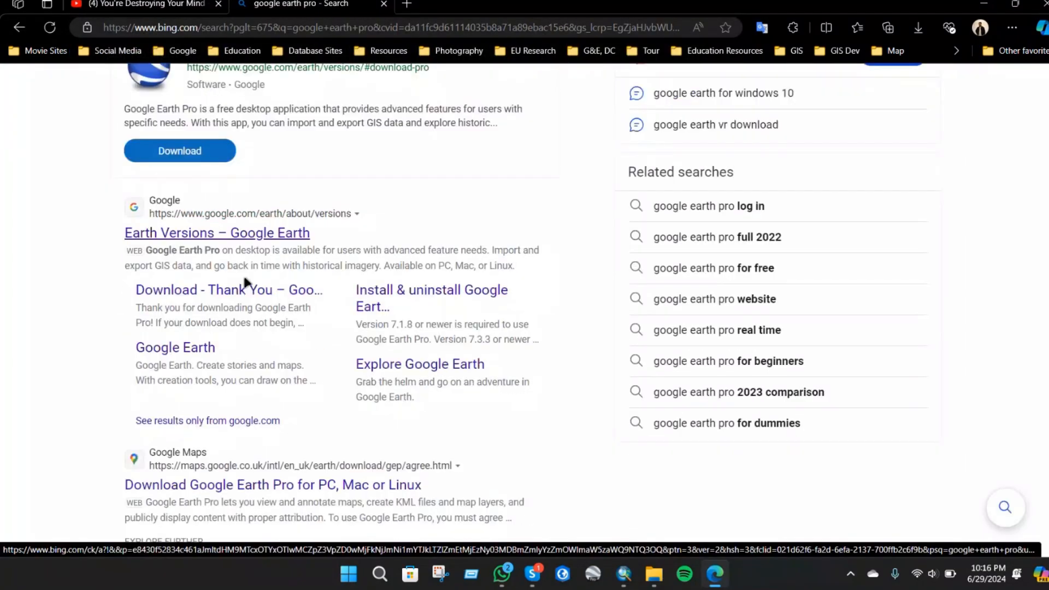
click(270, 296)
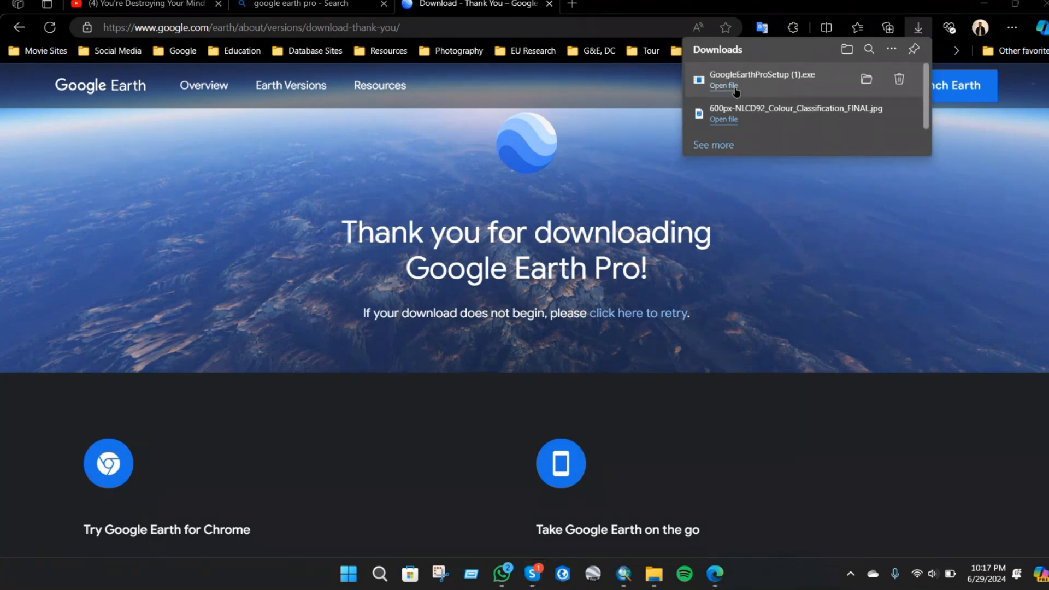
- Try to run the downloaded GoogleEarthProSetup (1).exe, delete the file and close its download page
click(725, 86)
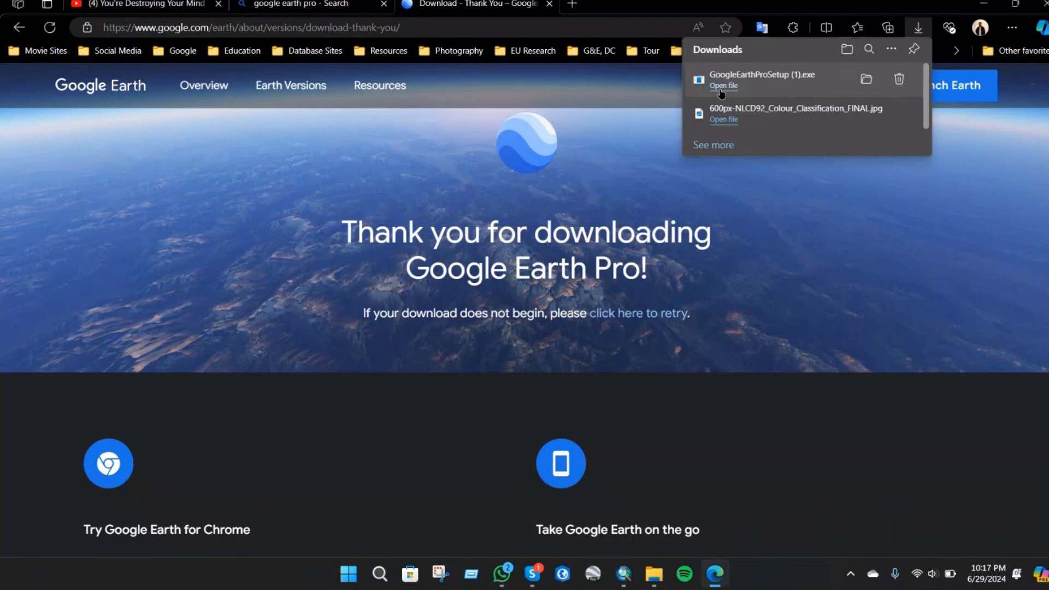
click(546, 324)
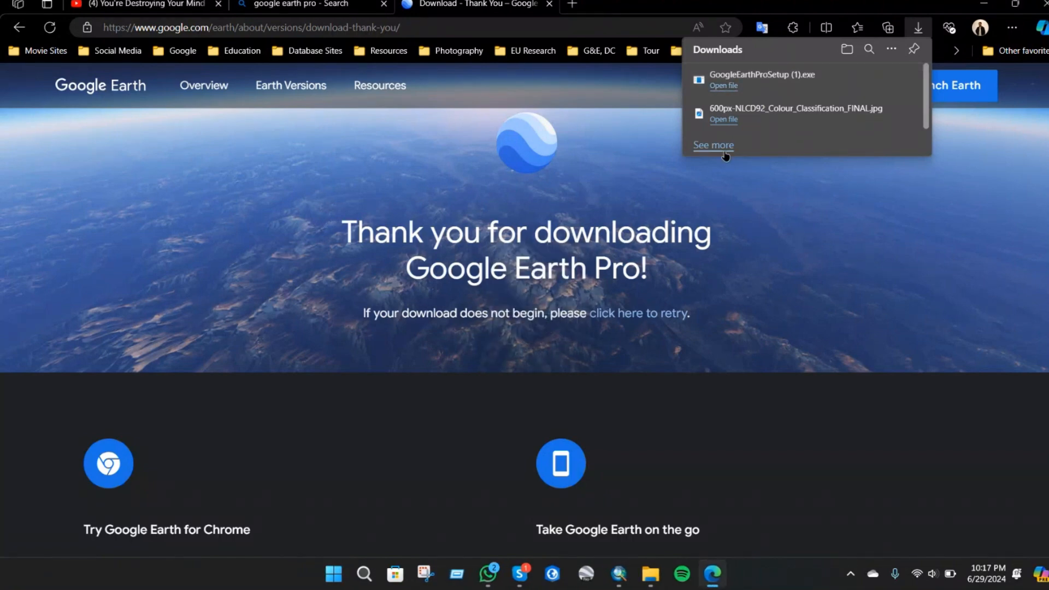
click(809, 76)
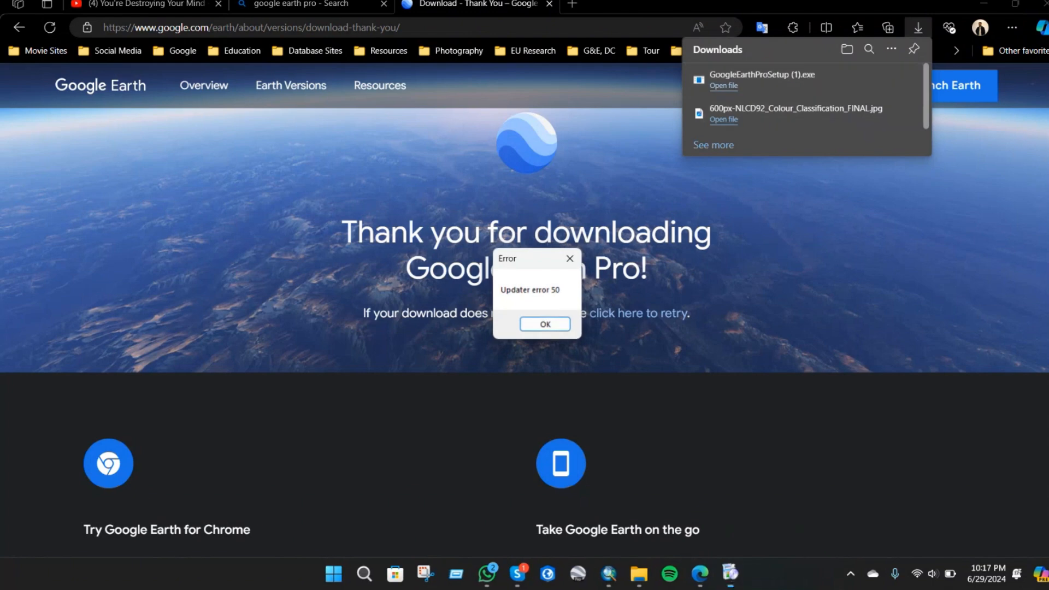
click(549, 325)
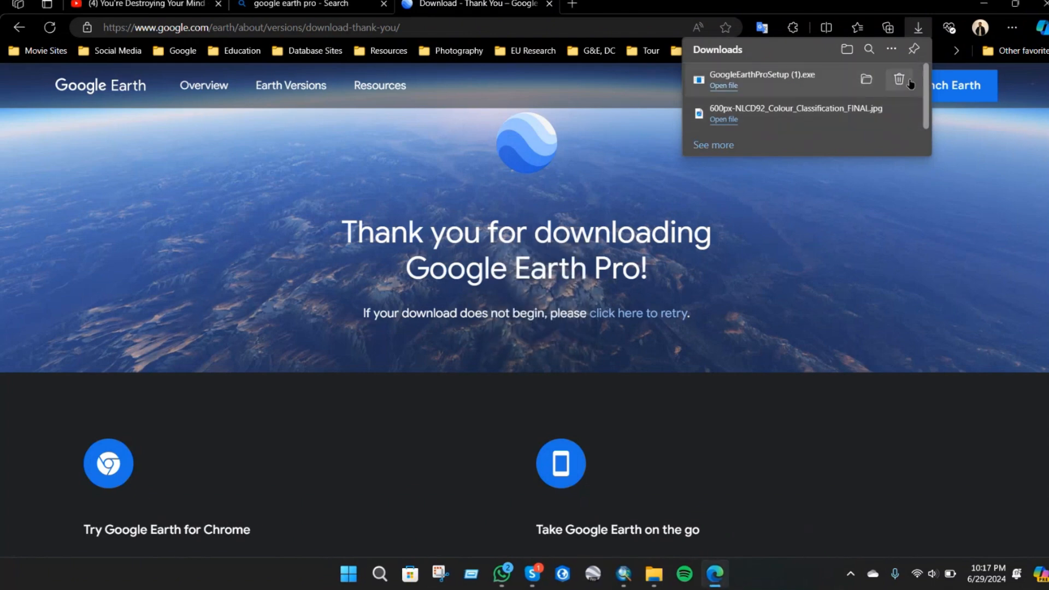
click(899, 79)
key(ctrl+w)
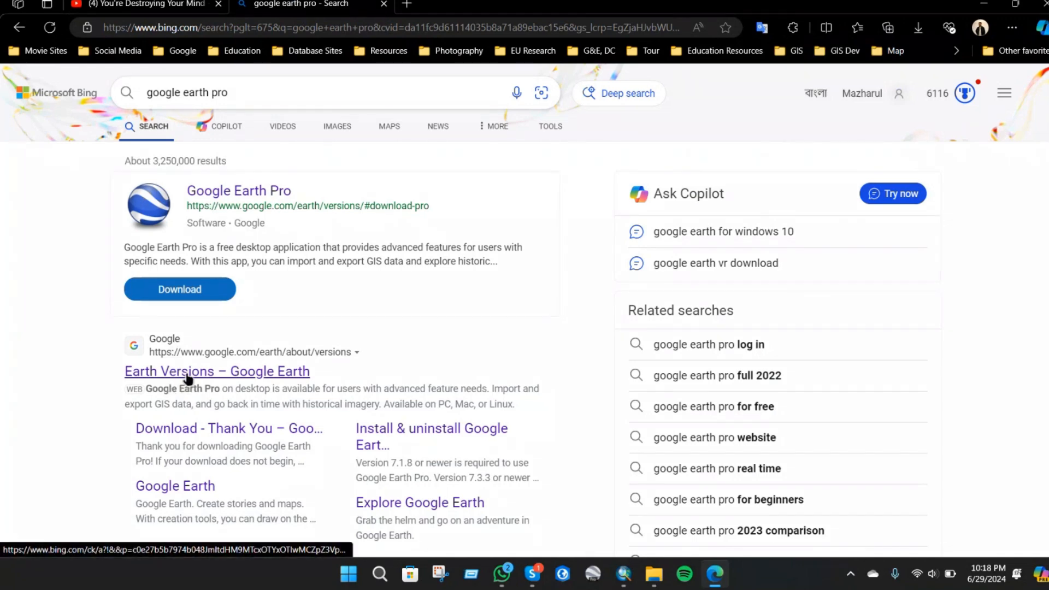
- Download Google Earth Pro on desktop from the Earth Versions page and delete the extra GoogleEarthProSetup (2).exe
click(260, 378)
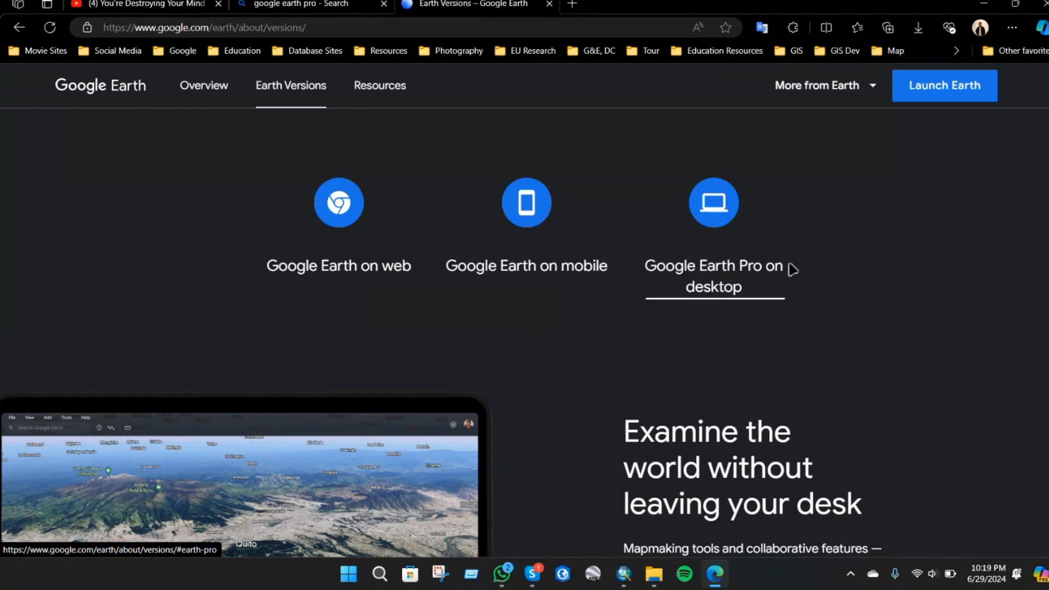
click(711, 285)
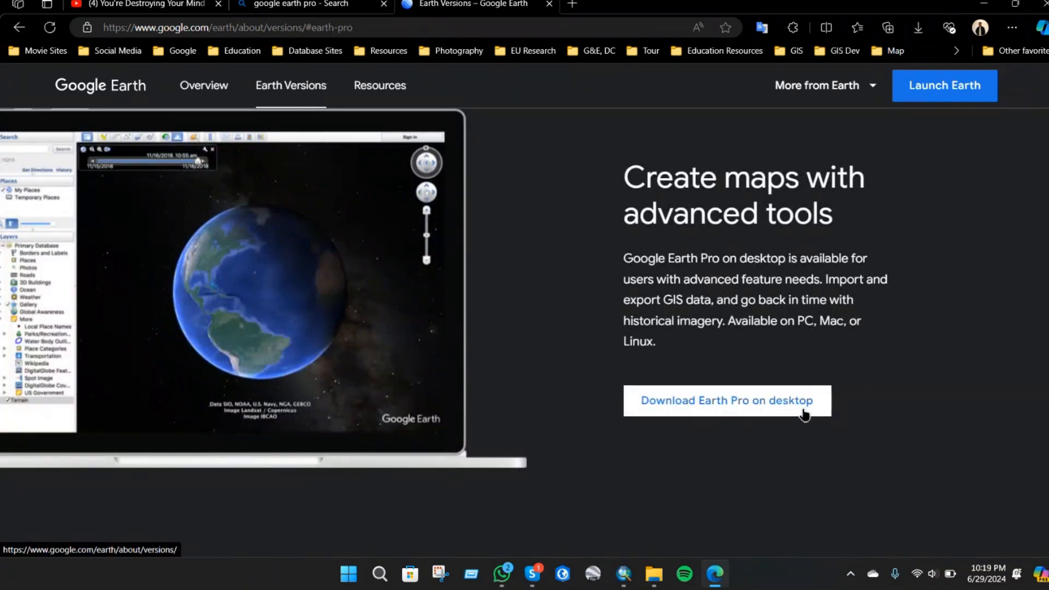
click(802, 410)
click(373, 501)
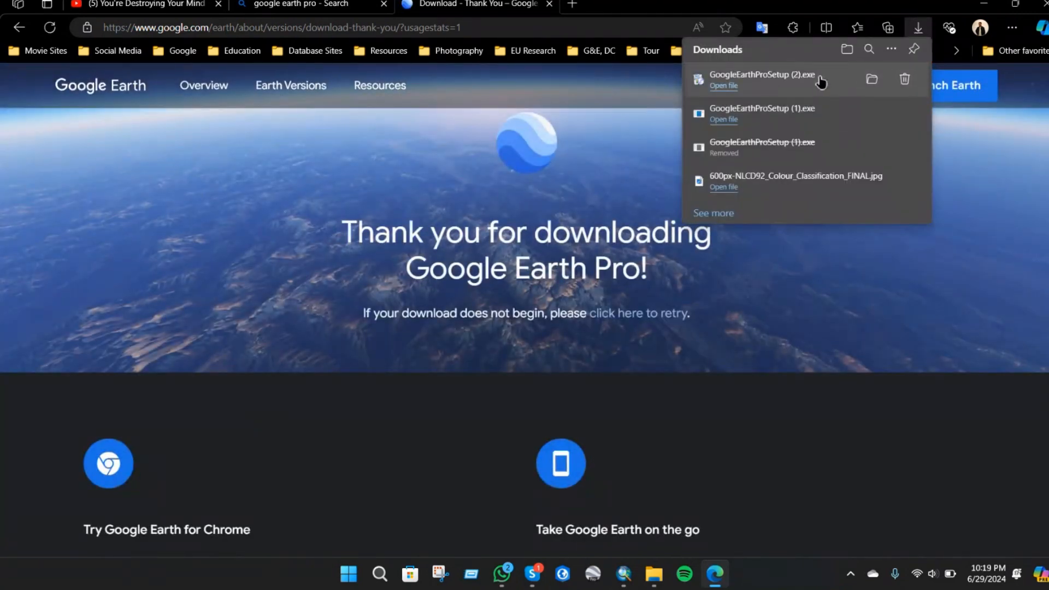
click(905, 78)
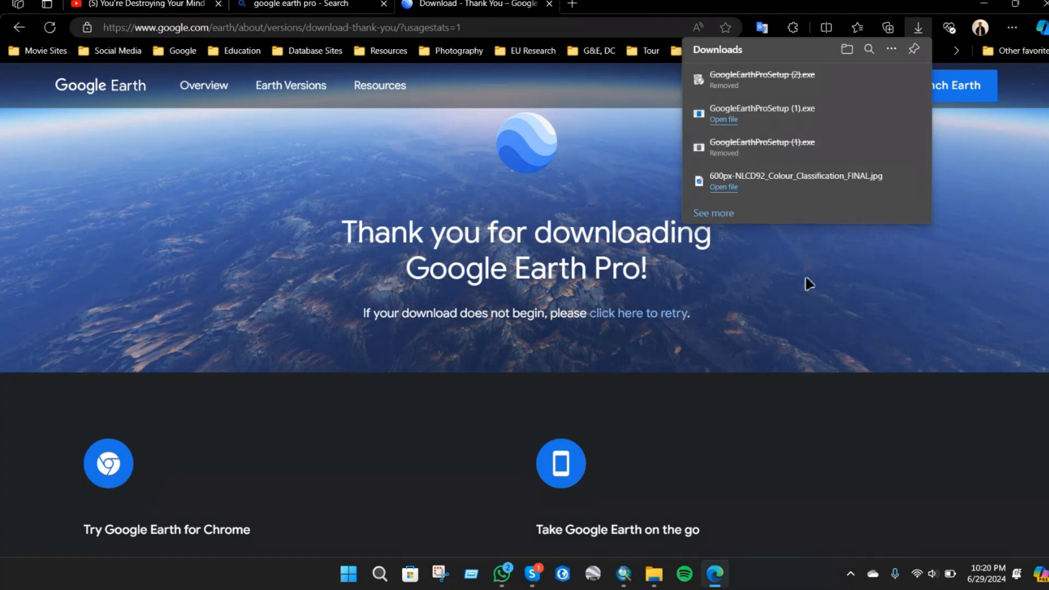
- Install Google Earth Pro by running the remaining GoogleEarthProSetup (1).exe and close the finished installer
click(739, 118)
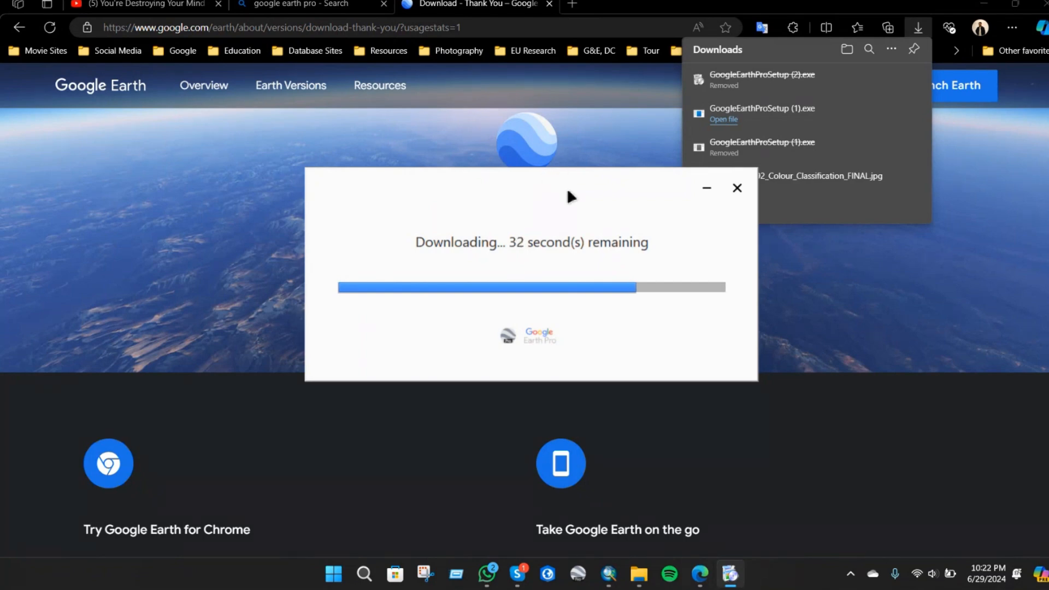
drag(572, 191, 313, 344)
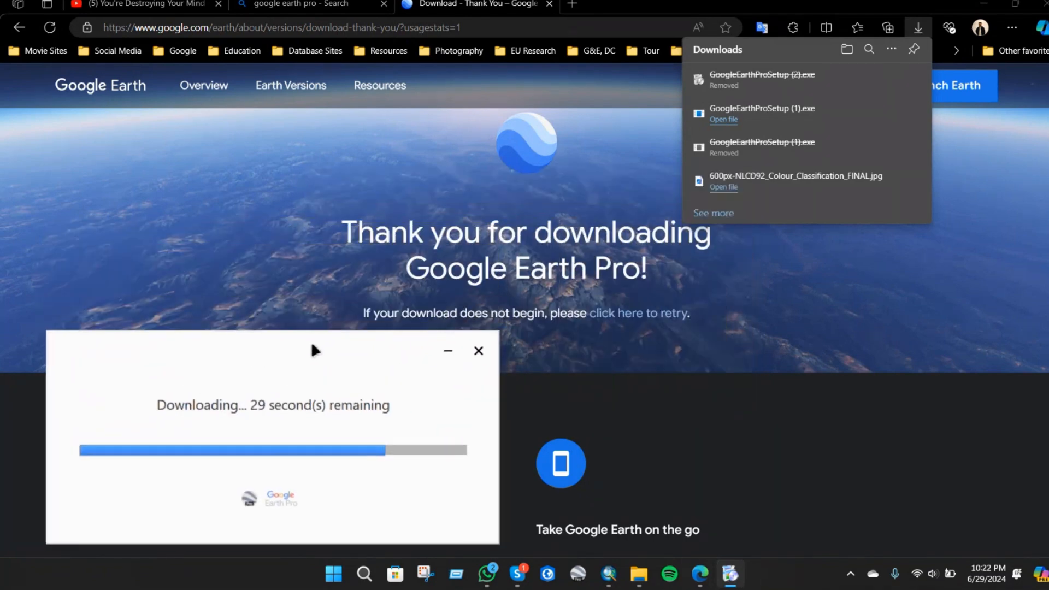
click(704, 580)
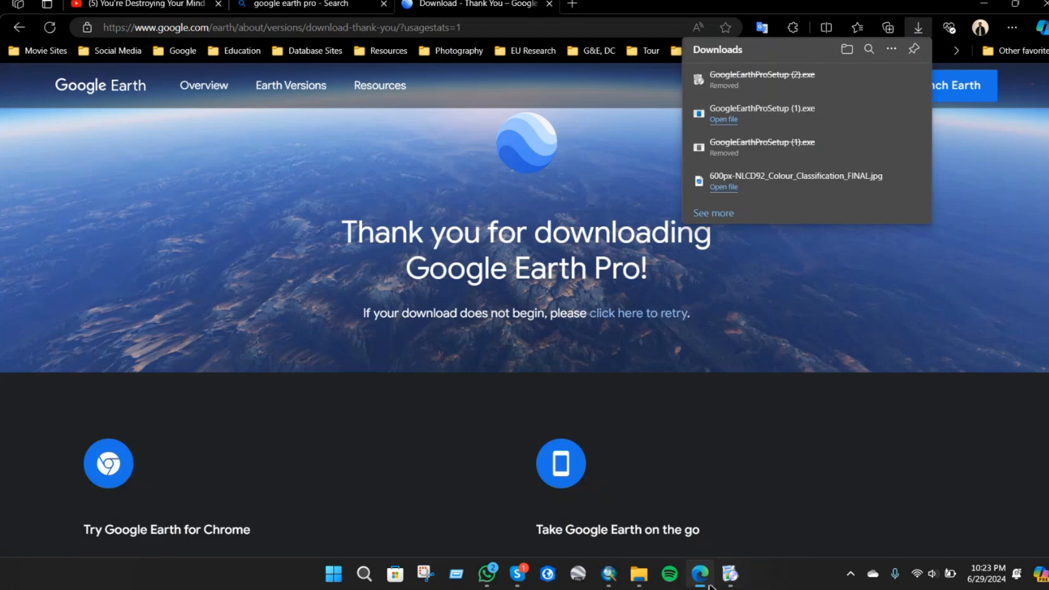
click(729, 575)
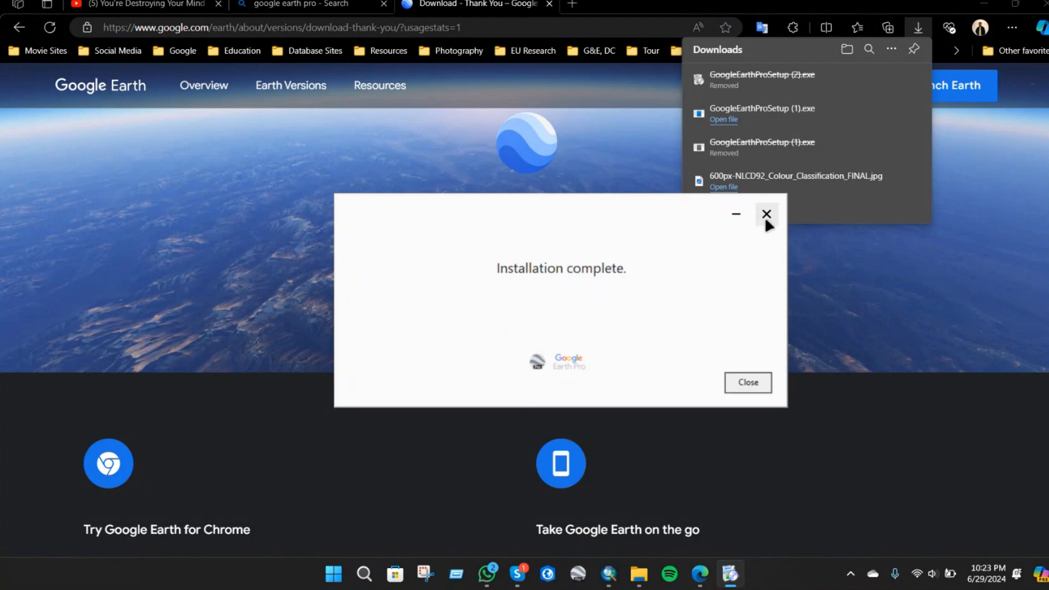
click(749, 384)
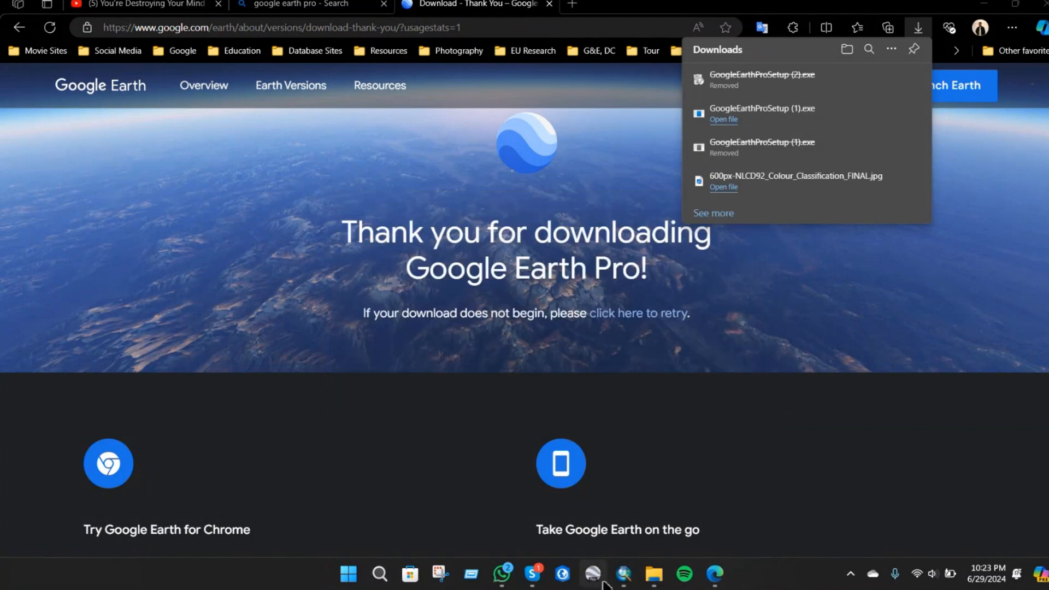
- Minimize the browser and Skype windows, search Windows for "earth" and launch Google Earth Pro
click(985, 4)
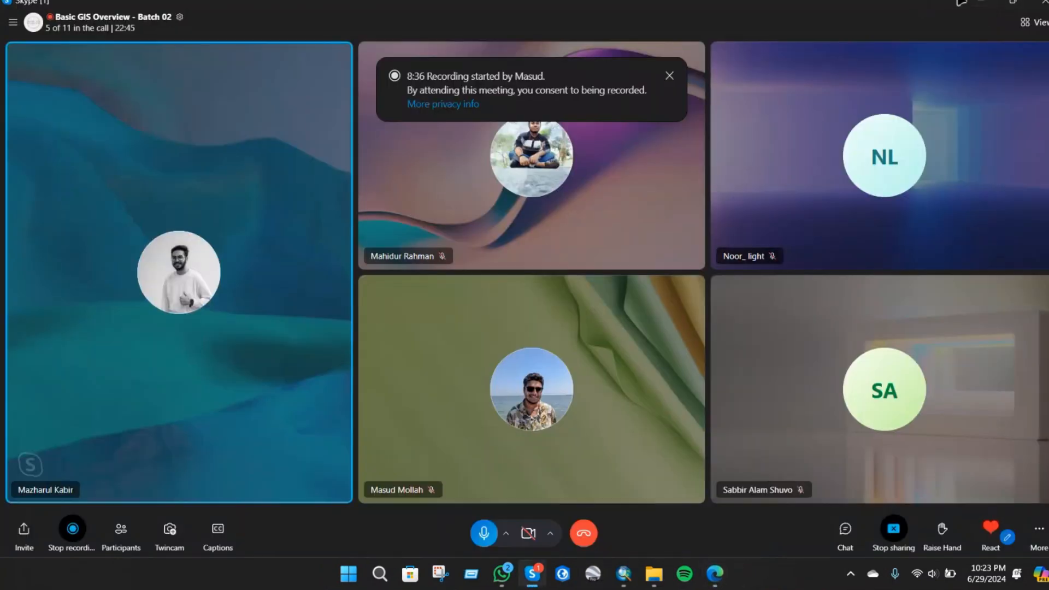
click(984, 7)
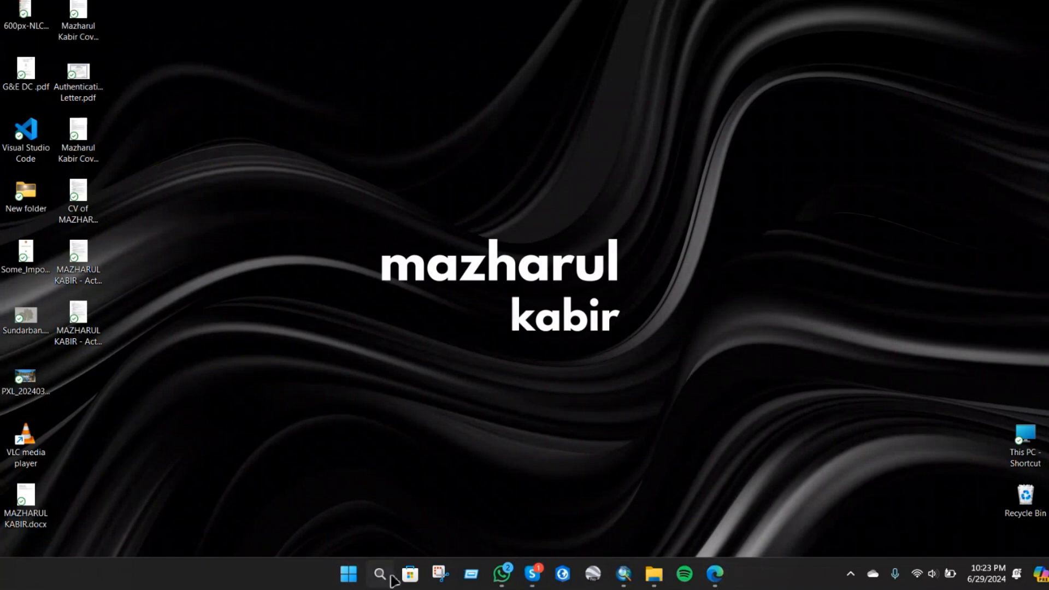
click(389, 576)
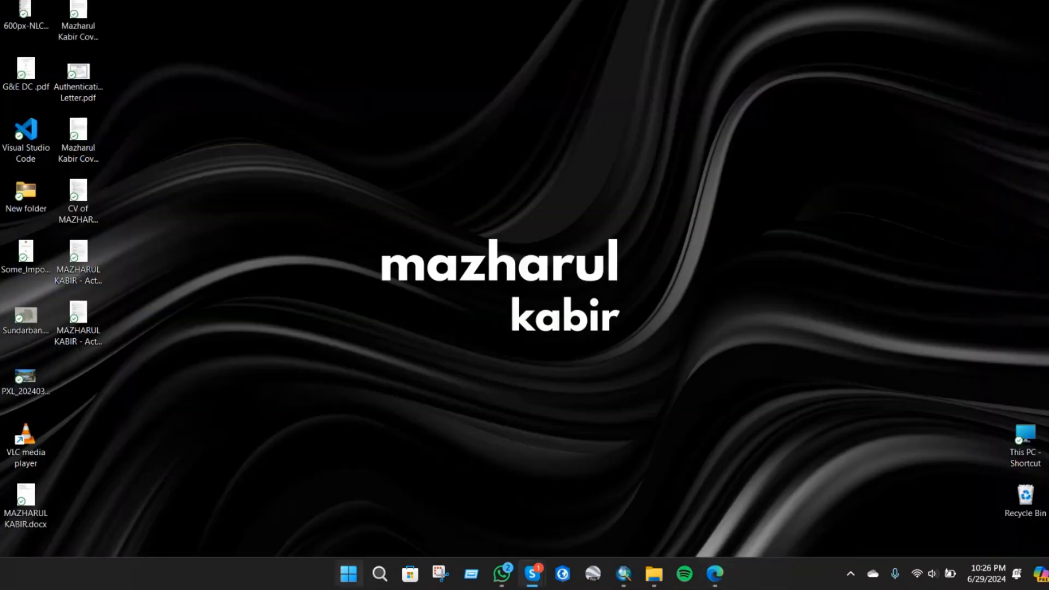
click(389, 583)
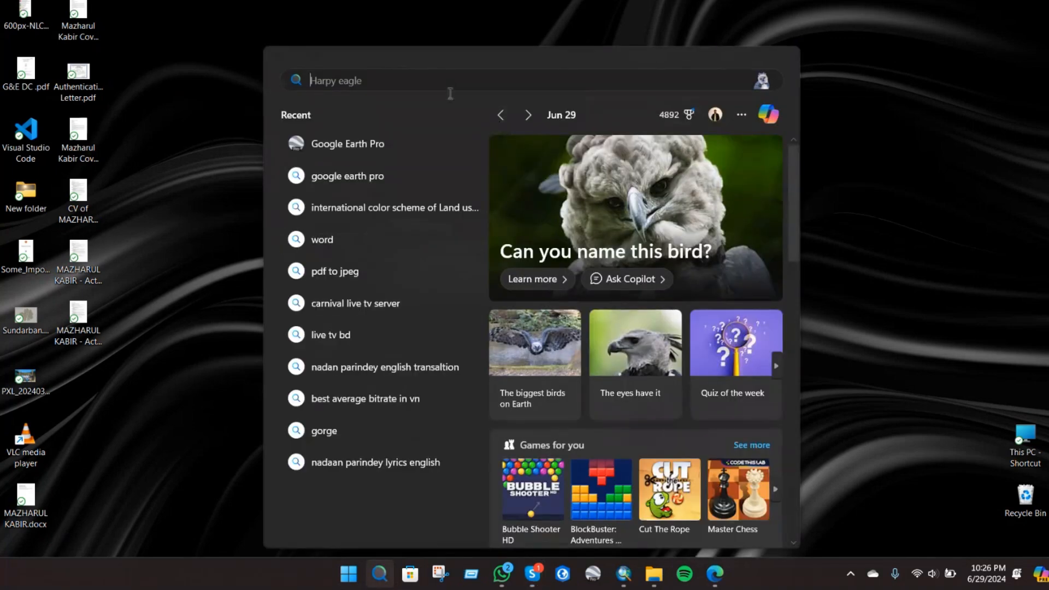
text(earth)
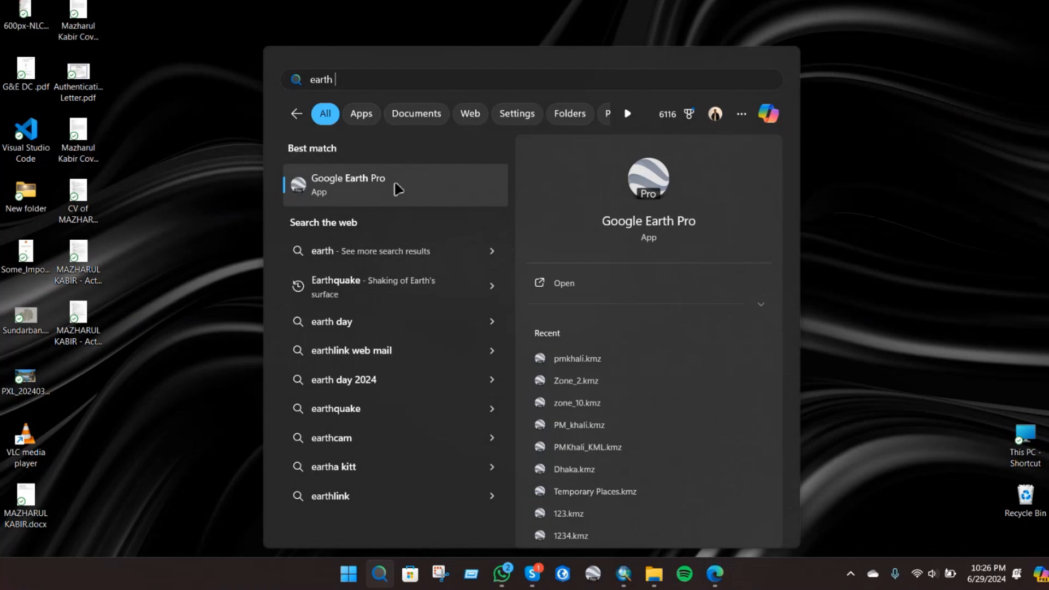
click(398, 190)
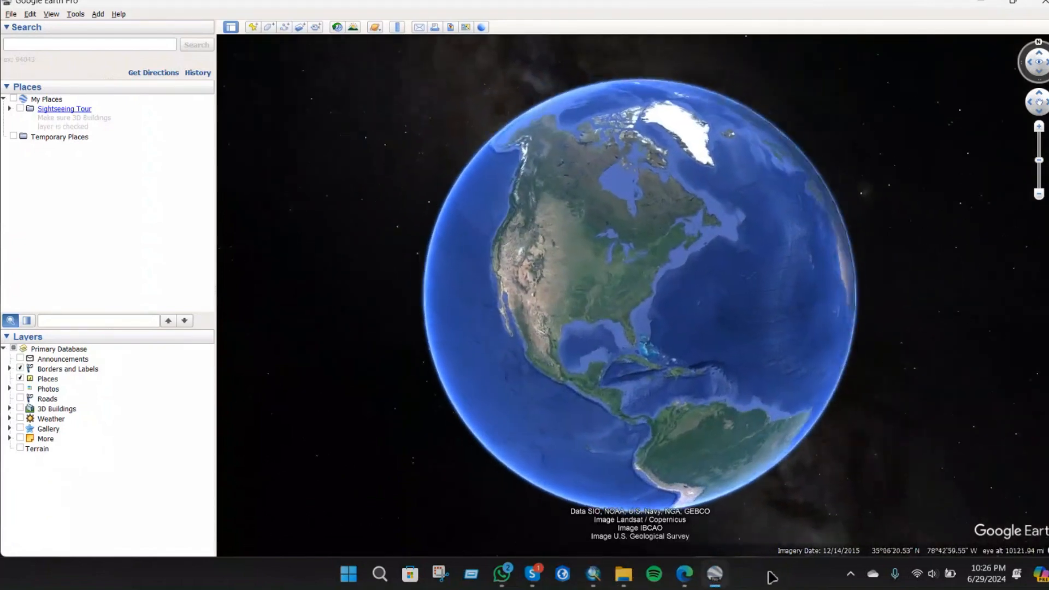
- Pin the running Google Earth Pro to the taskbar
right_click(722, 577)
click(722, 514)
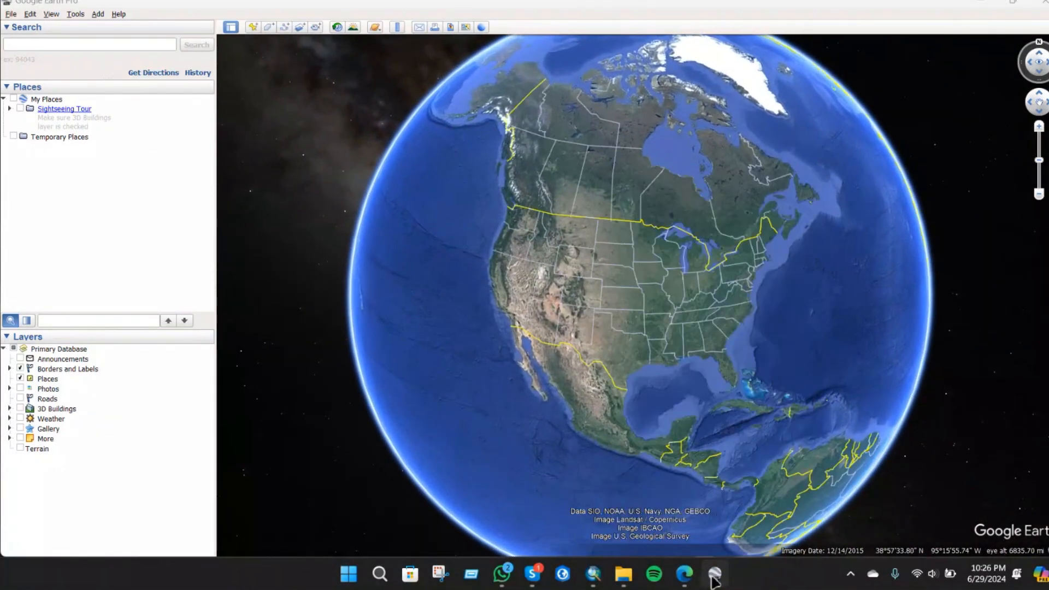
right_click(714, 573)
click(746, 582)
right_click(717, 578)
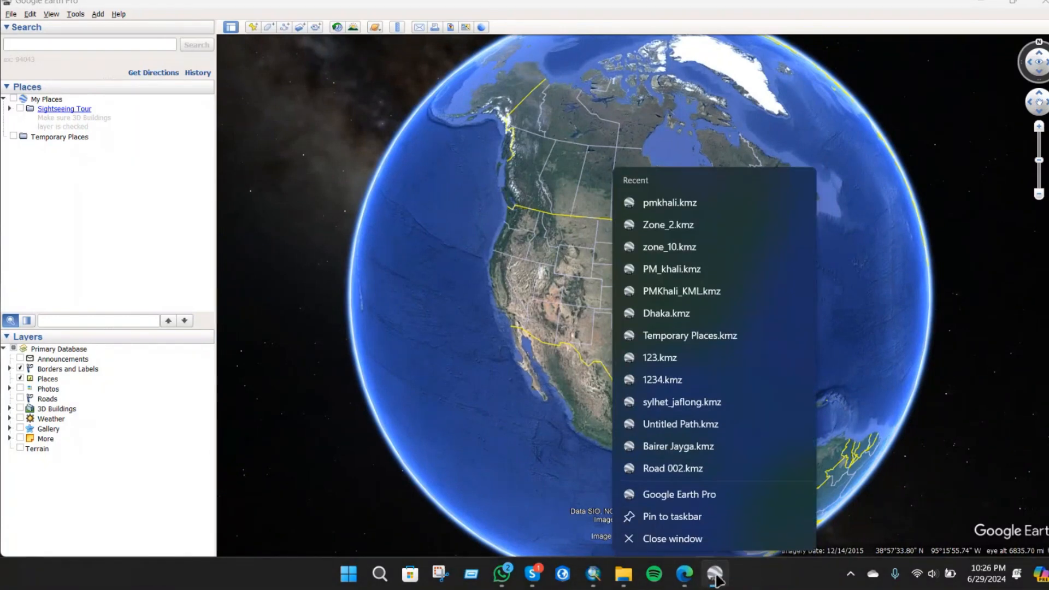
click(701, 516)
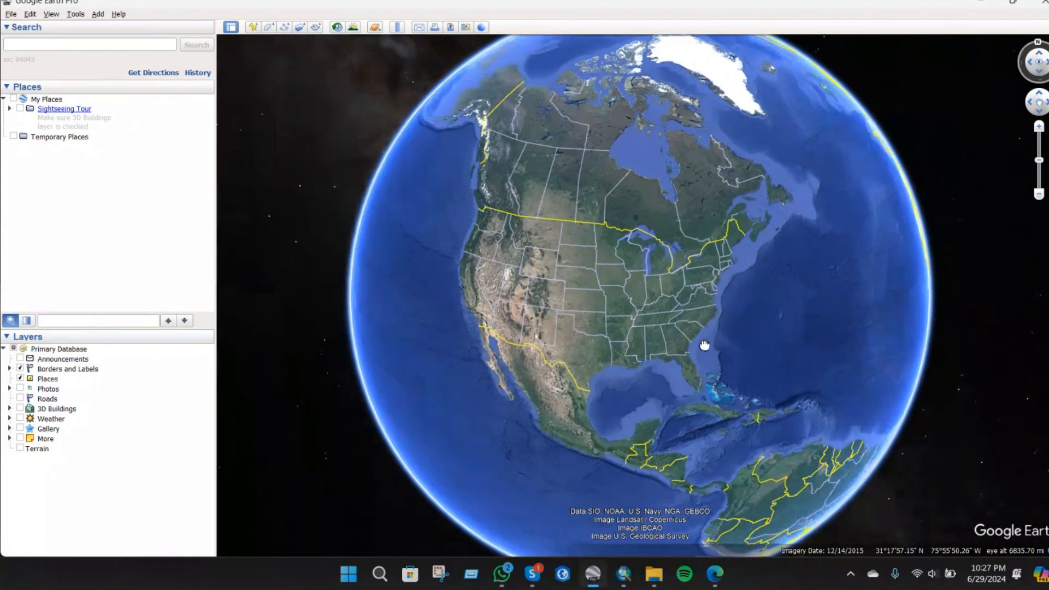
- Rotate the globe from North America to South Asia and zoom in on Bangladesh and its surroundings
drag(733, 293, 424, 227)
drag(787, 446, 415, 394)
drag(789, 347, 428, 424)
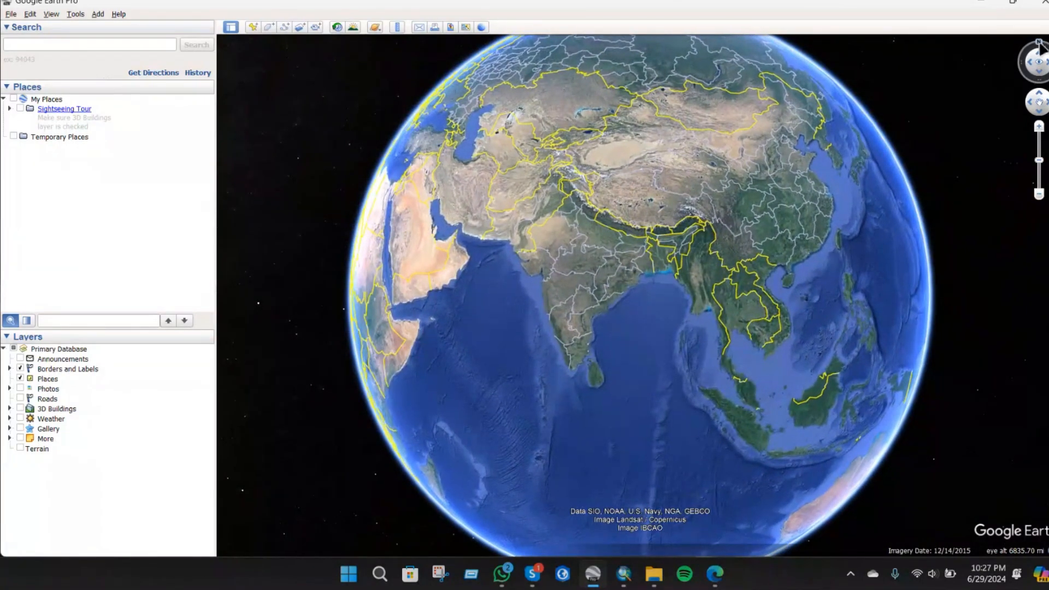
scroll(684, 253, up, 5)
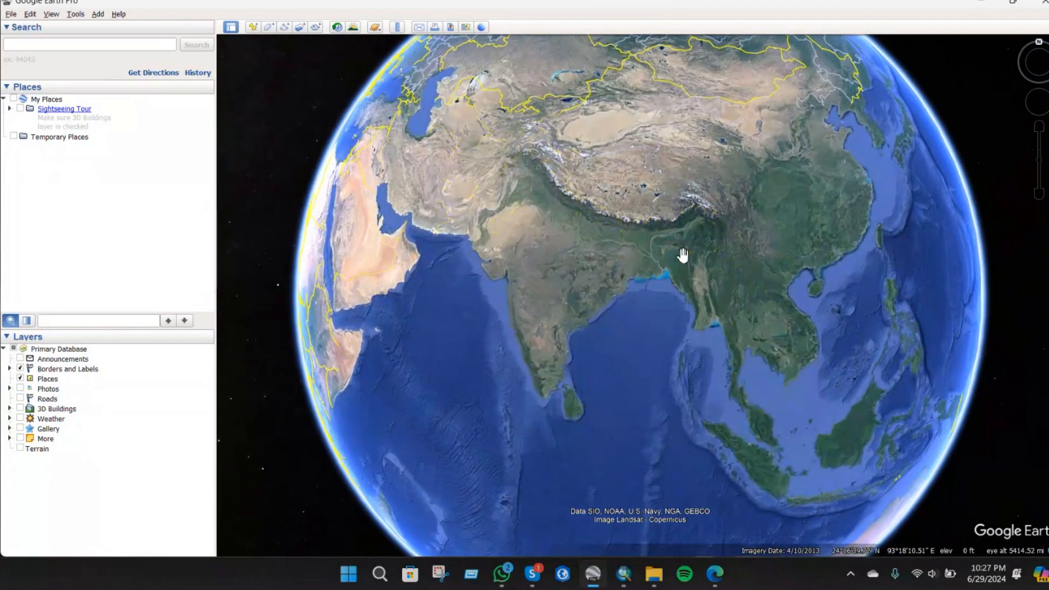
scroll(684, 253, up, 3)
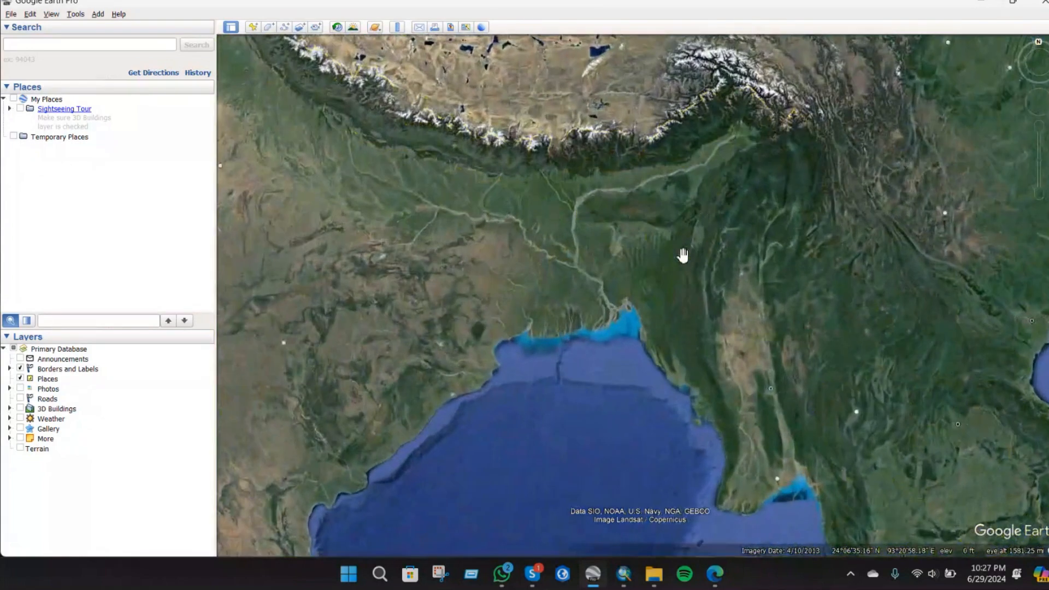
drag(663, 237, 680, 286)
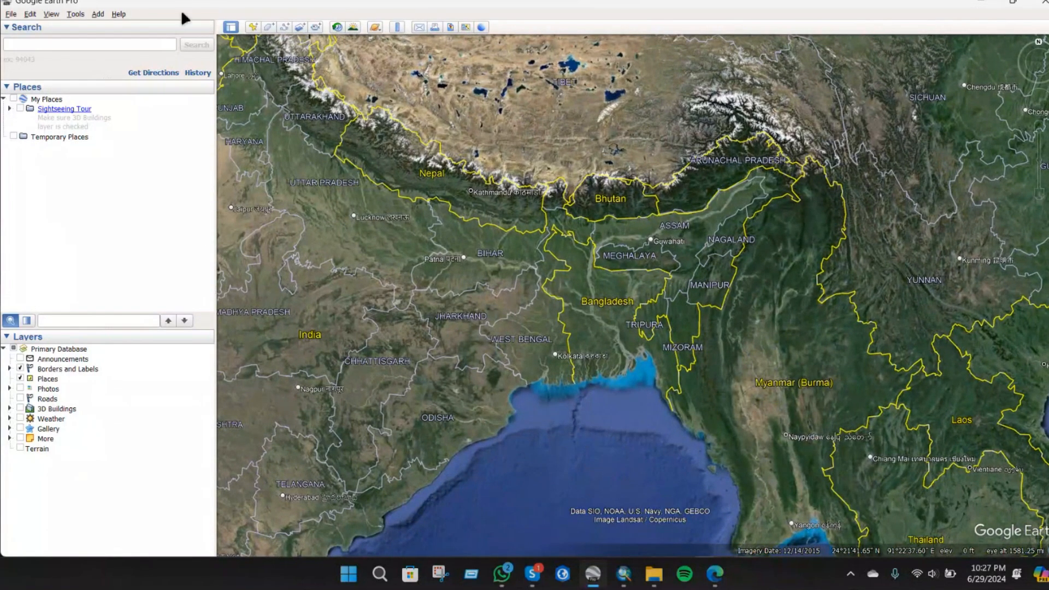
click(11, 15)
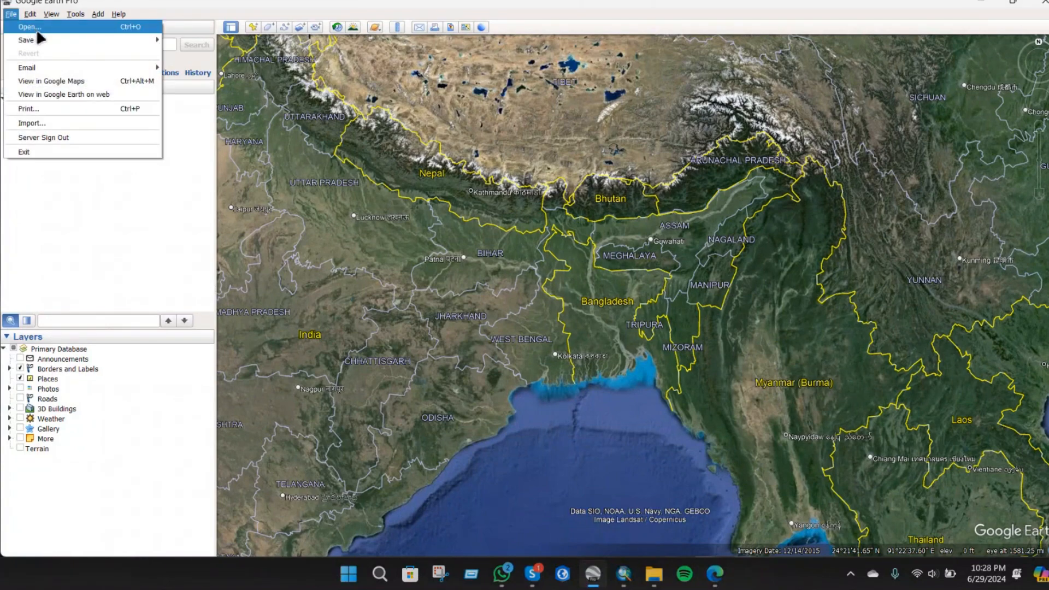
mouse_move(44, 41)
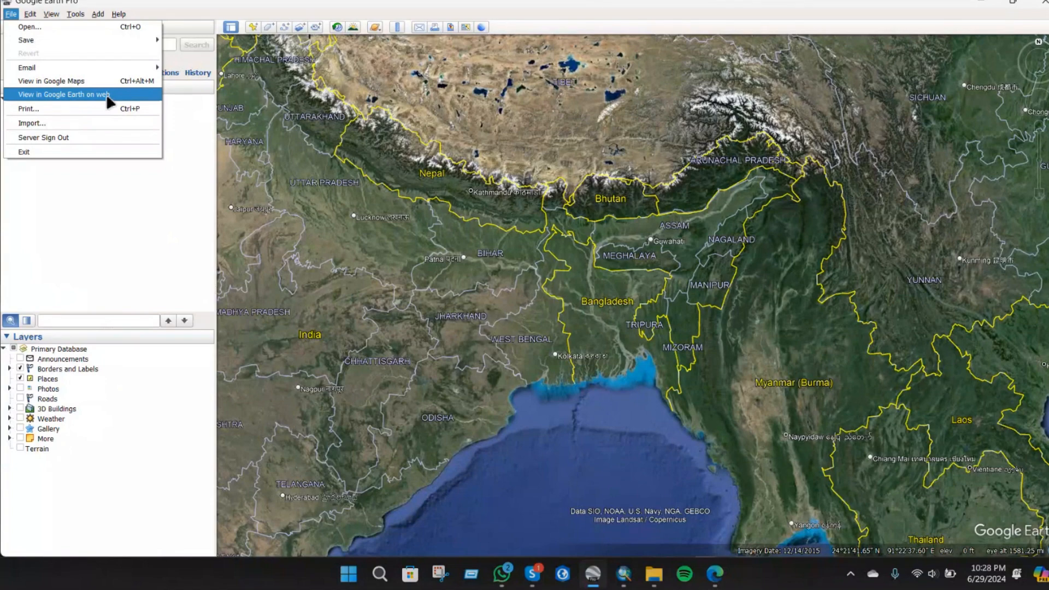
mouse_move(30, 9)
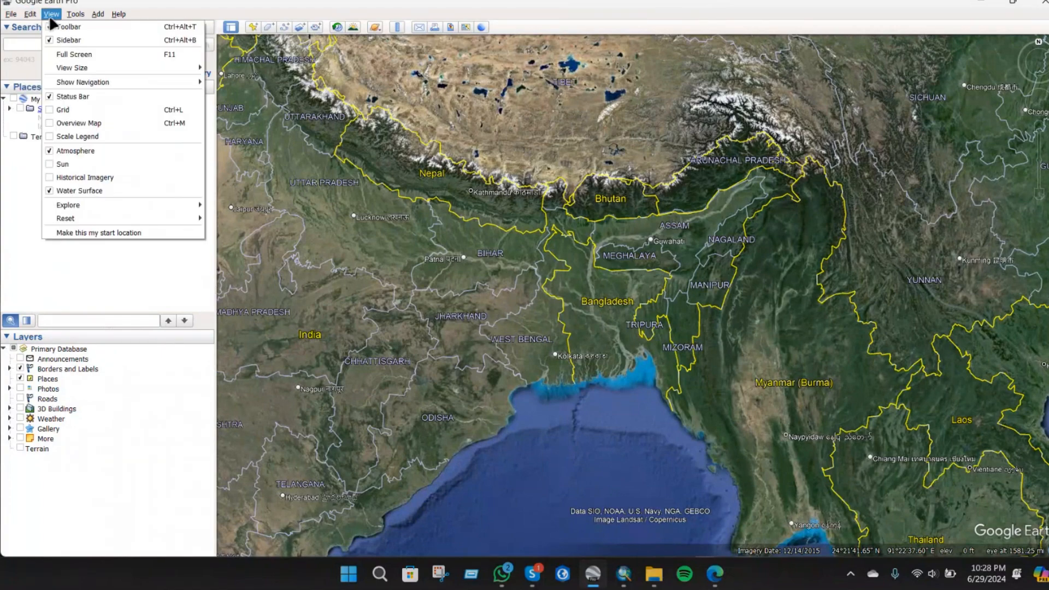
click(27, 183)
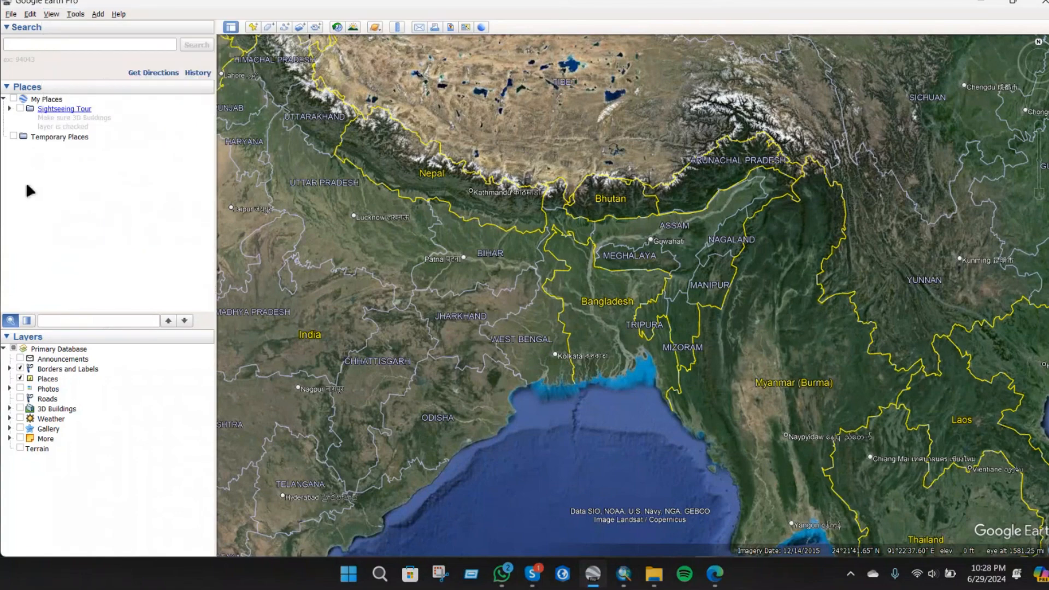
click(75, 14)
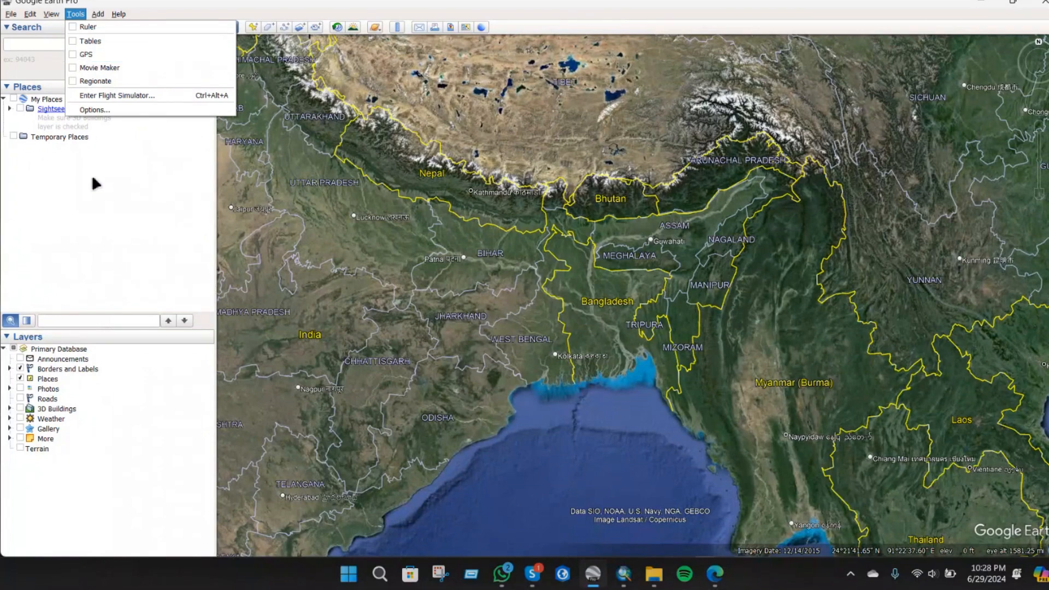
click(96, 191)
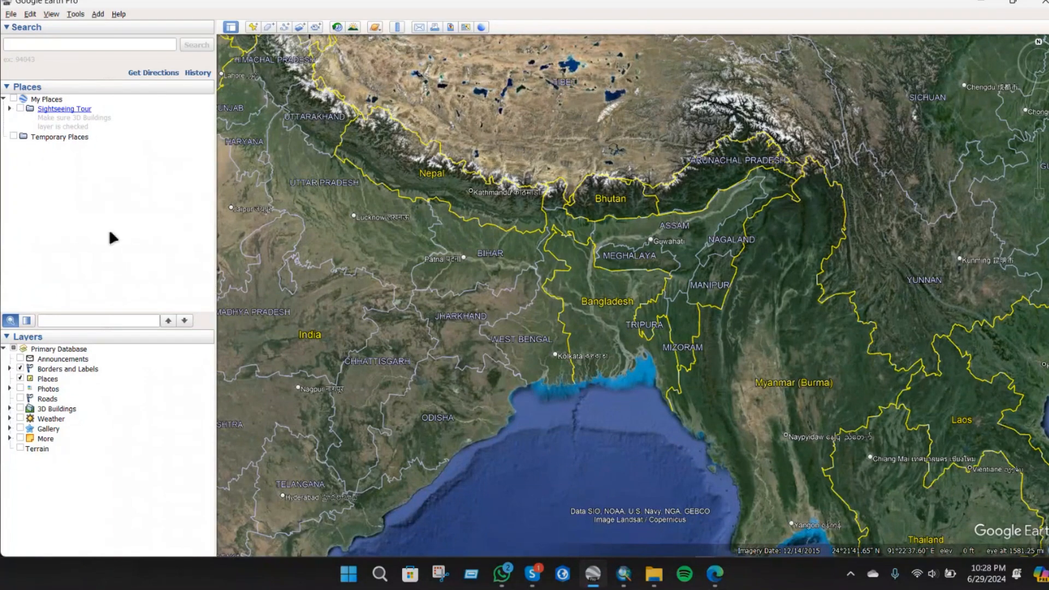
- Zoom in from Bangladesh to Dhaka and move the view to the Azimpur and BGB Parade Ground area
double_click(614, 307)
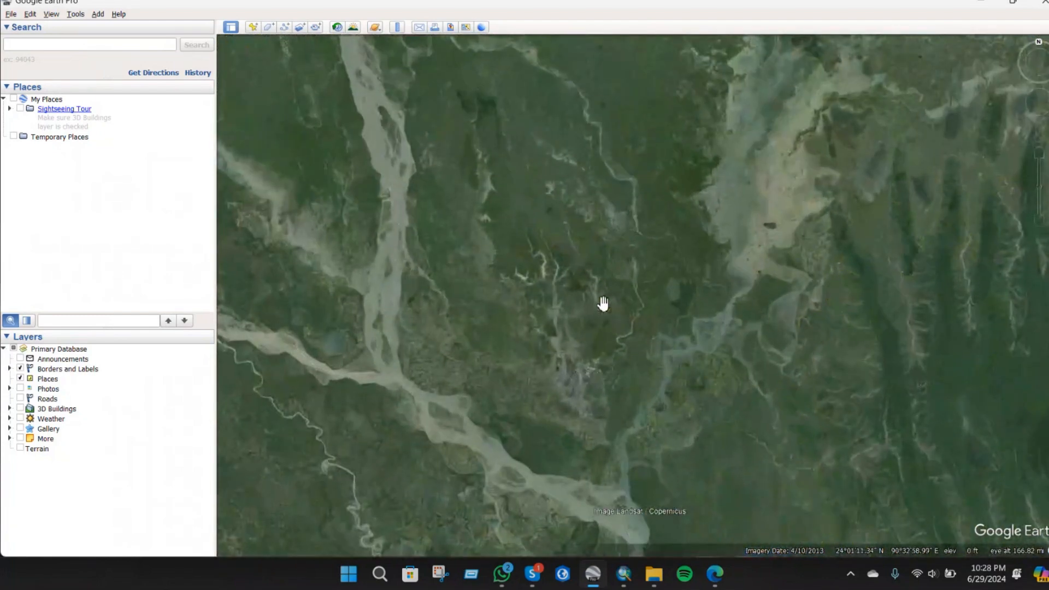
double_click(573, 331)
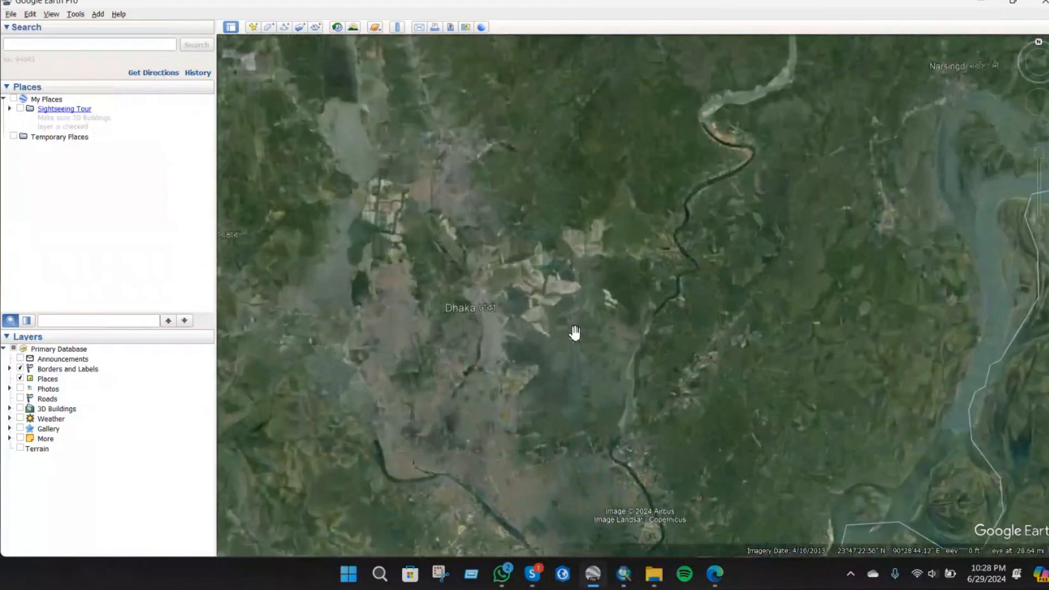
scroll(472, 320, up, 5)
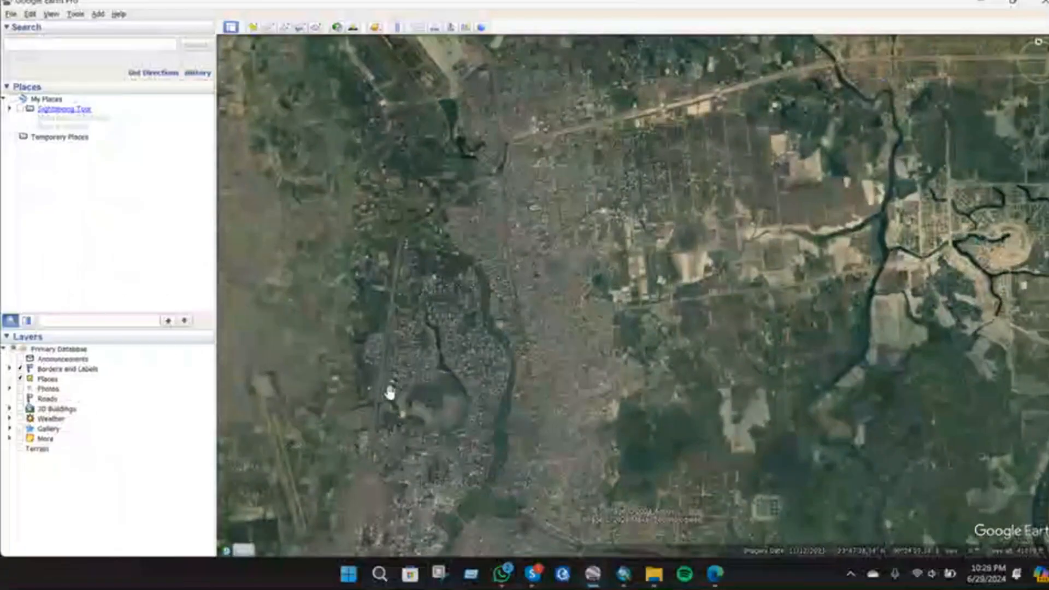
drag(389, 394, 463, 312)
drag(457, 385, 574, 255)
drag(514, 330, 616, 218)
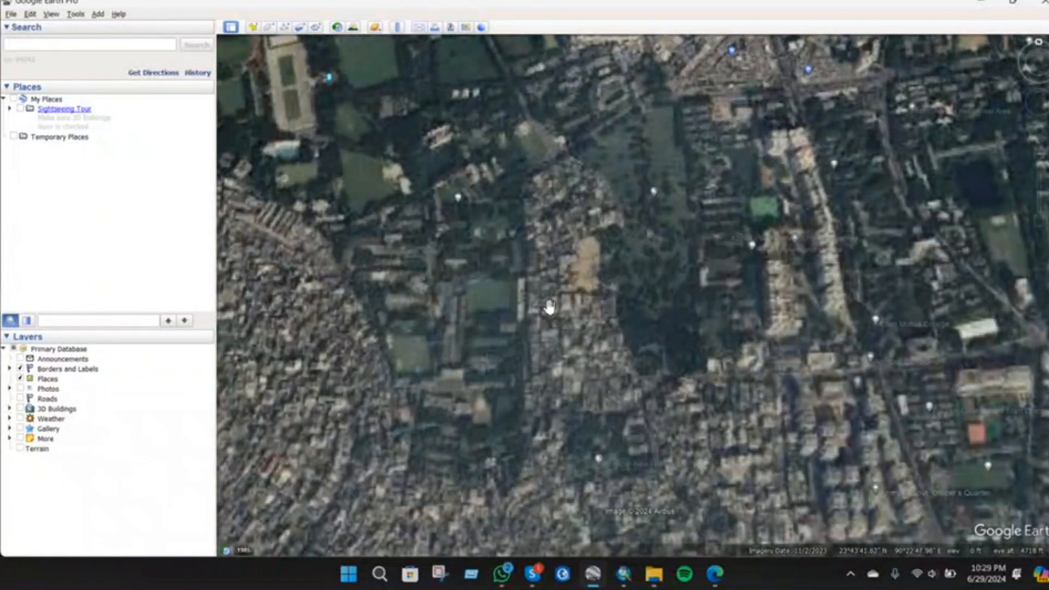
drag(574, 402, 345, 411)
drag(413, 365, 547, 494)
drag(453, 285, 470, 345)
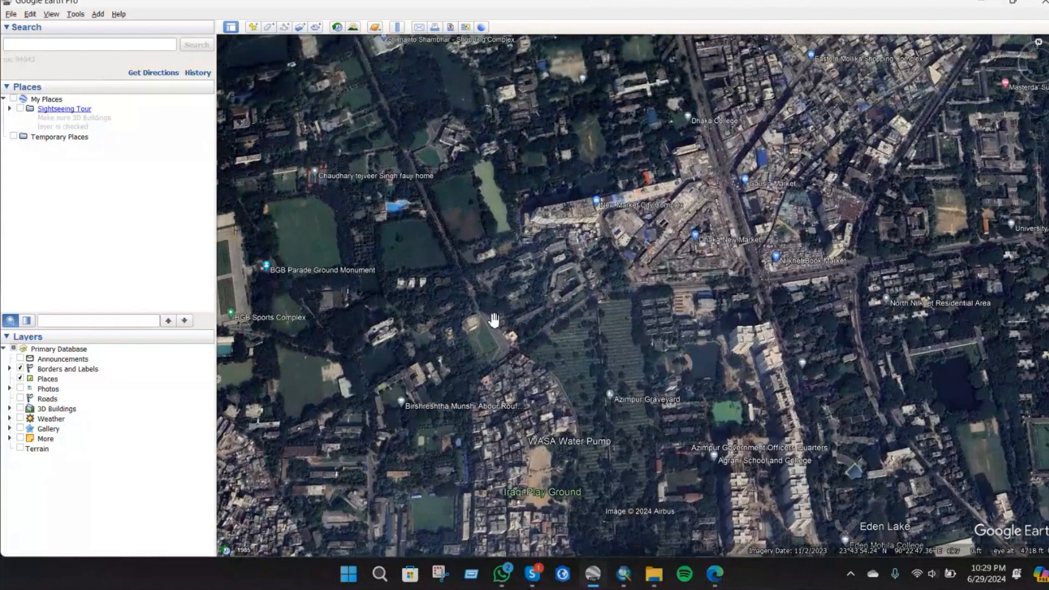
- Move the map north to Dhaka College and zoom in on the buildings beside the main road near New Market
scroll(493, 319, up, 2)
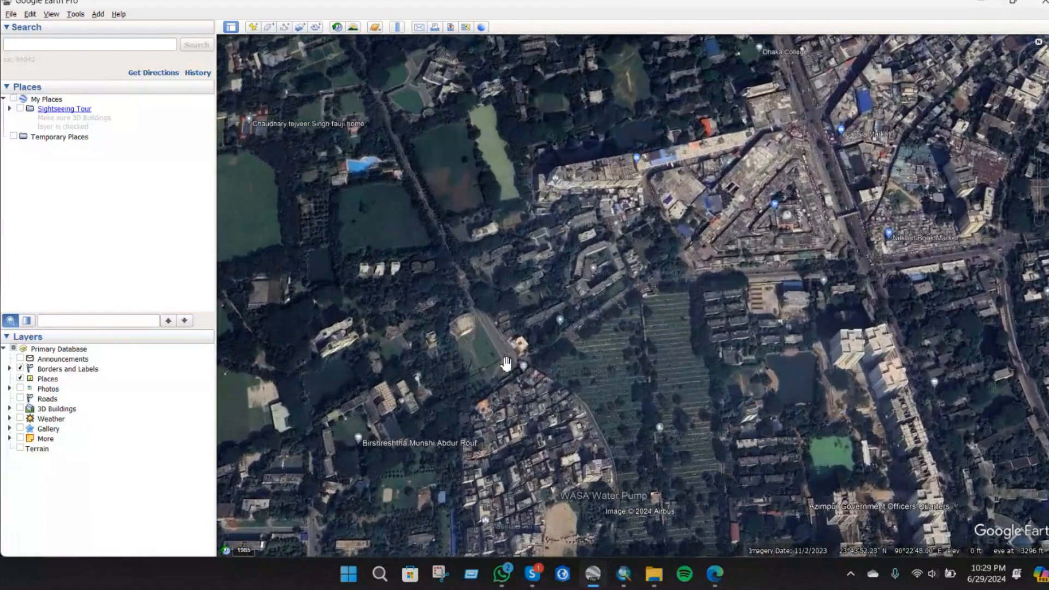
drag(635, 246, 583, 370)
scroll(581, 368, down, 1)
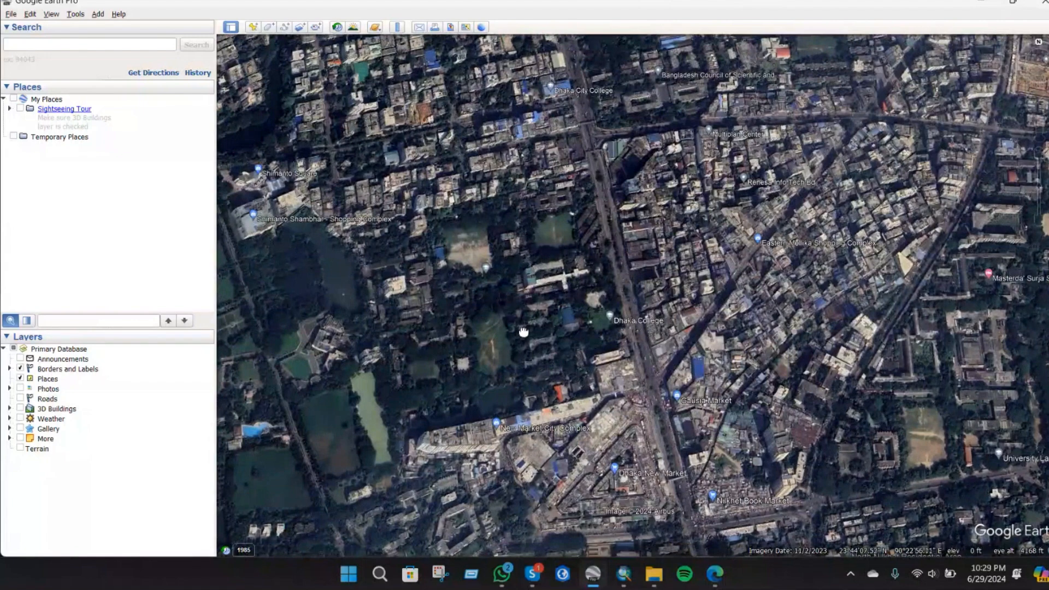
drag(523, 329, 561, 324)
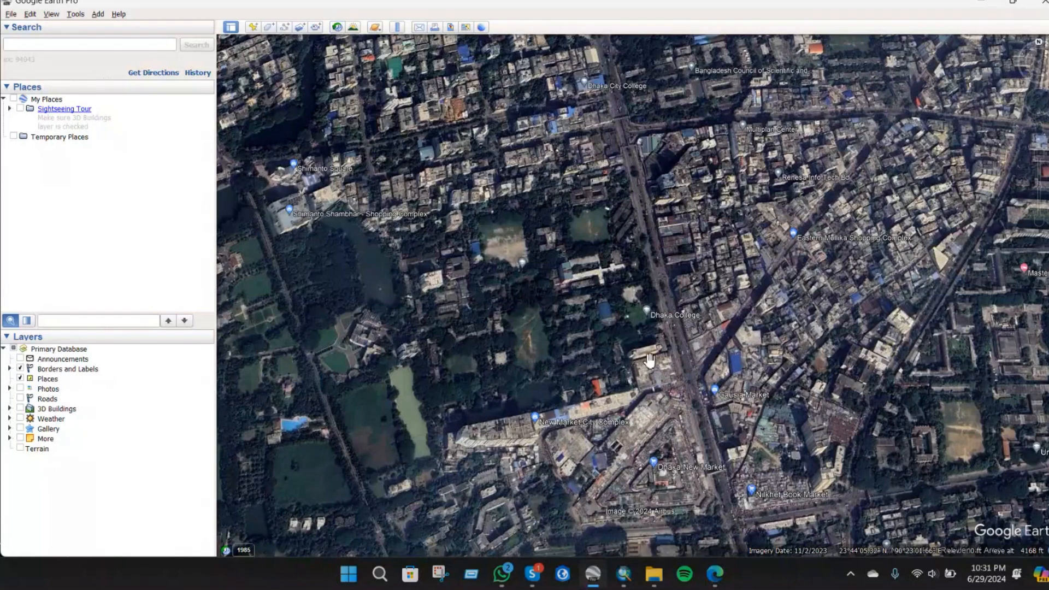
scroll(649, 359, up, 1)
scroll(650, 359, up, 2)
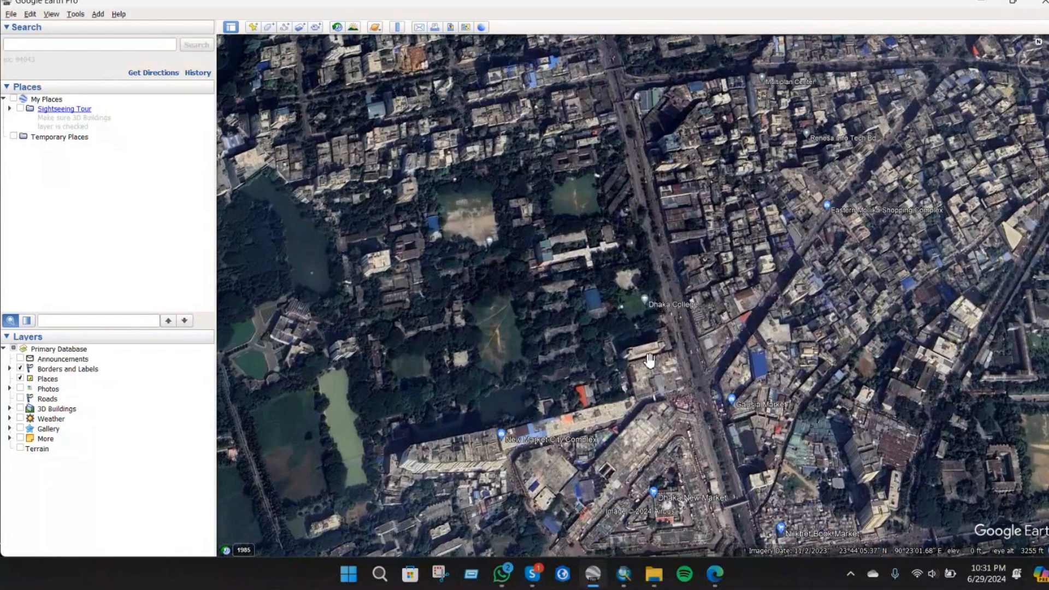
scroll(598, 397, up, 1)
scroll(598, 397, up, 2)
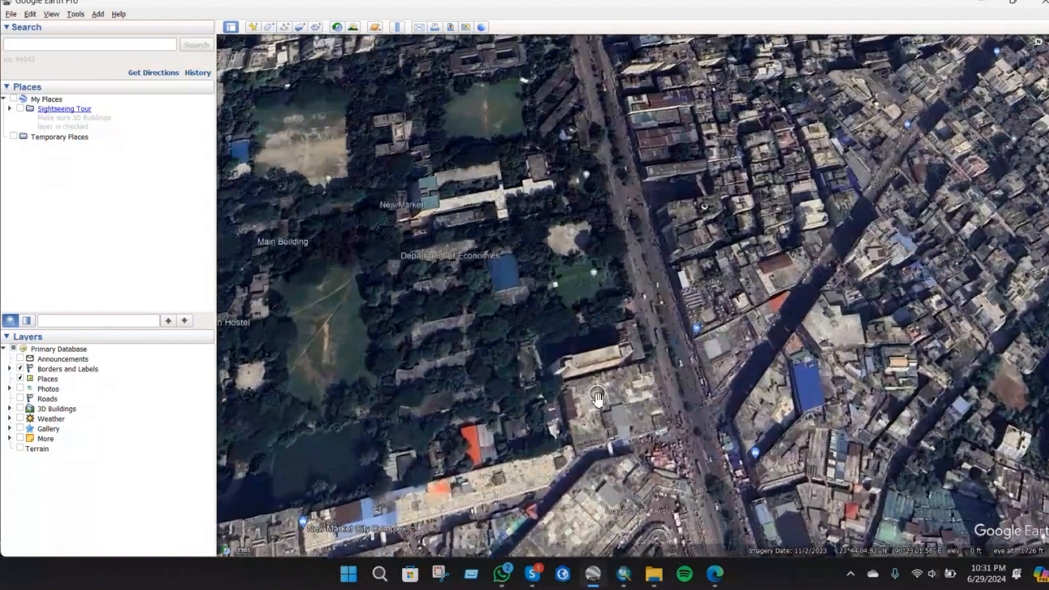
- Turn on historical imagery for the Dhaka College area and step back through the older images past 12/2017
click(338, 29)
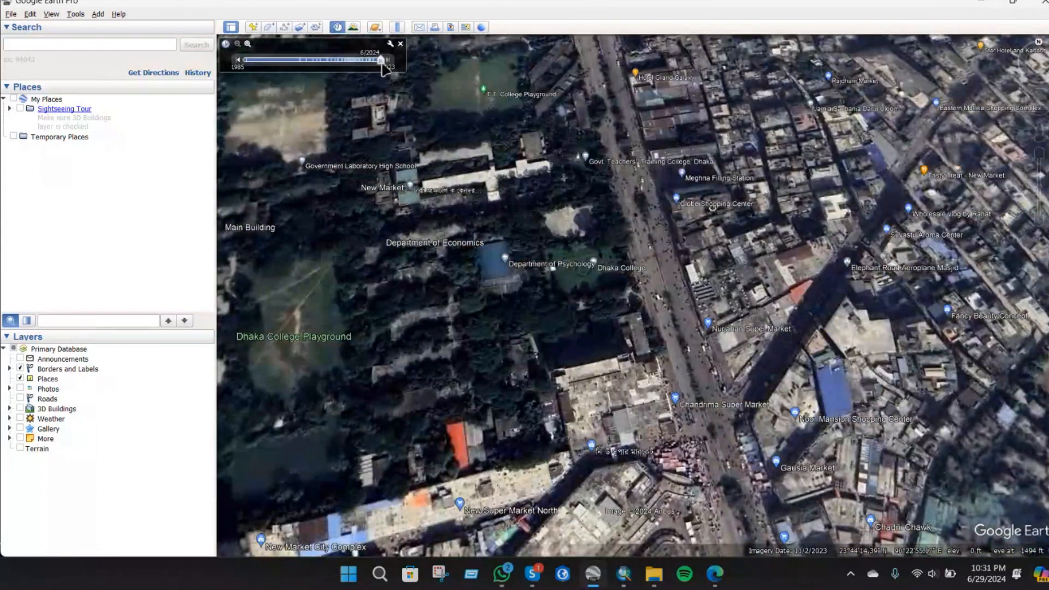
click(241, 64)
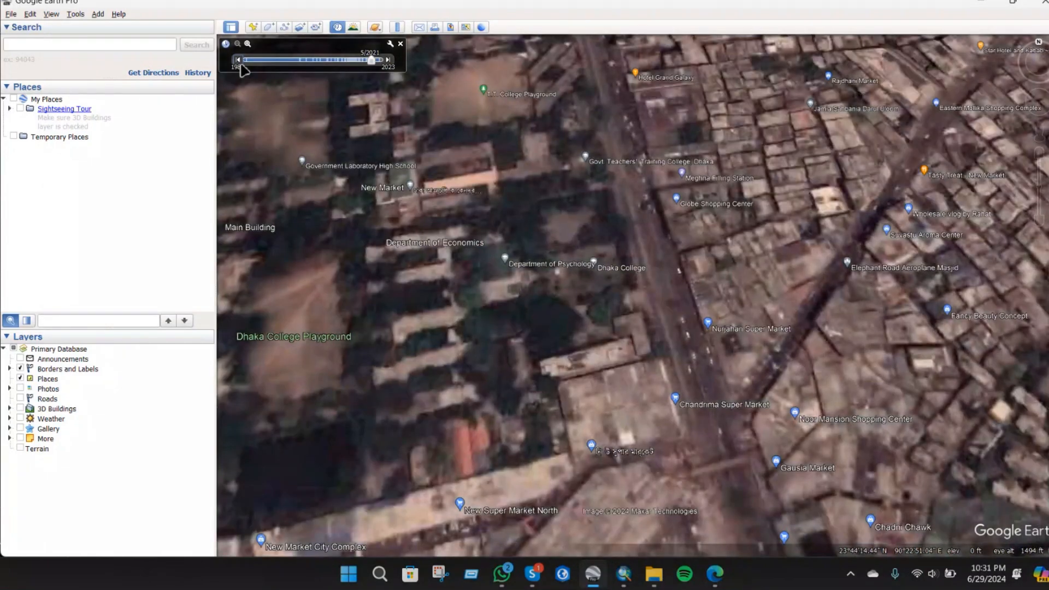
click(241, 64)
click(241, 65)
click(241, 64)
click(238, 60)
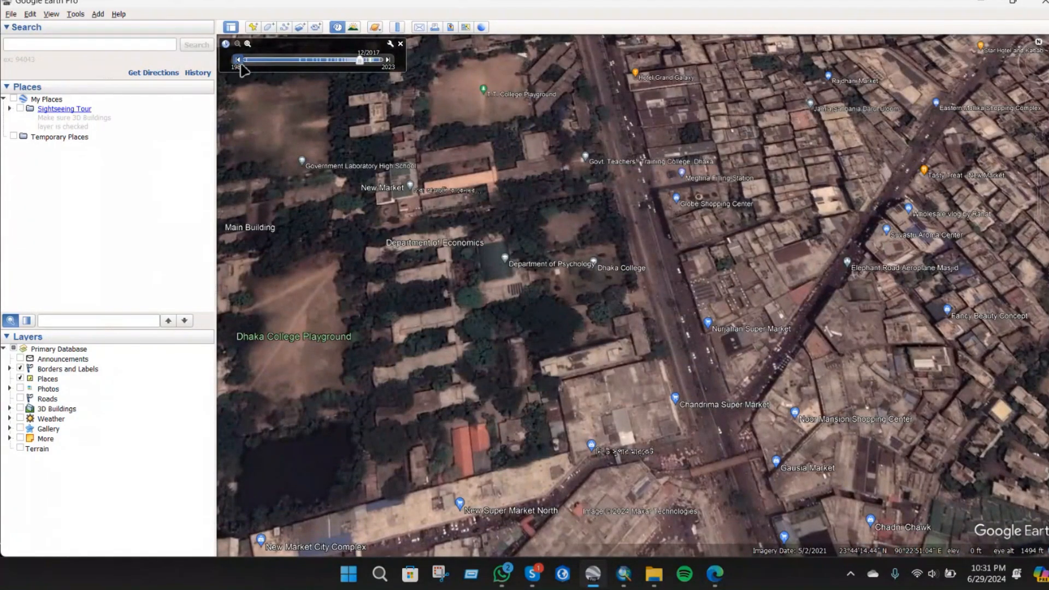
click(241, 64)
- Set the historical imagery date to 2/2013, view the following image, and return to the current imagery
drag(357, 64, 344, 65)
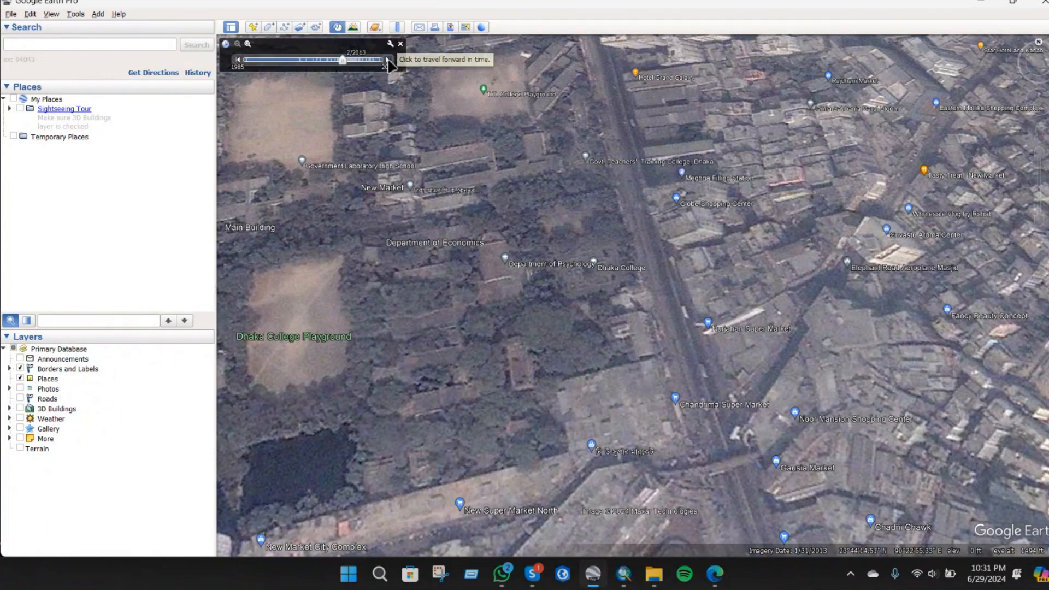
click(388, 61)
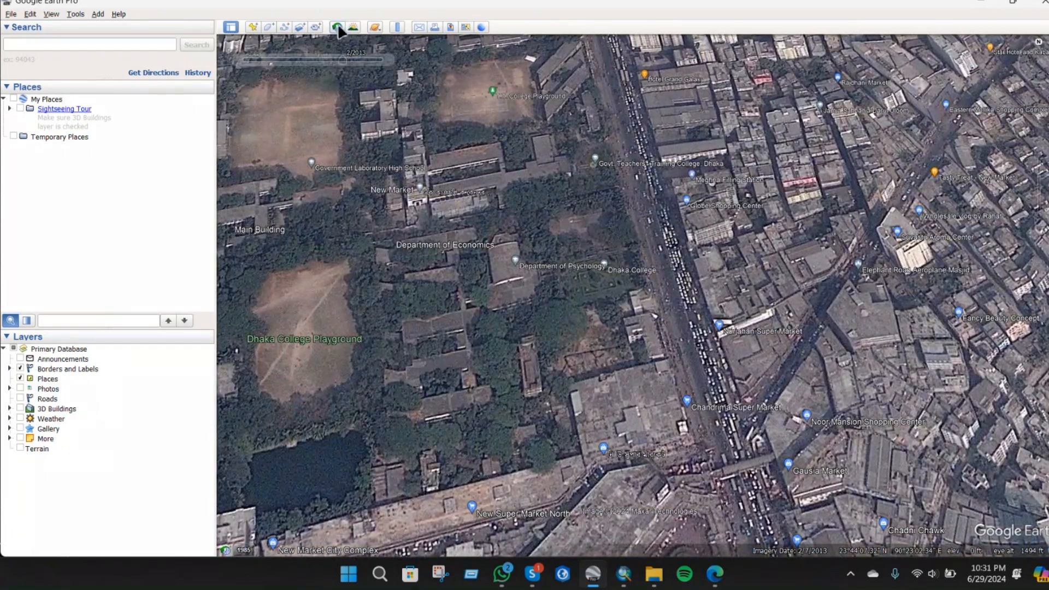
click(337, 28)
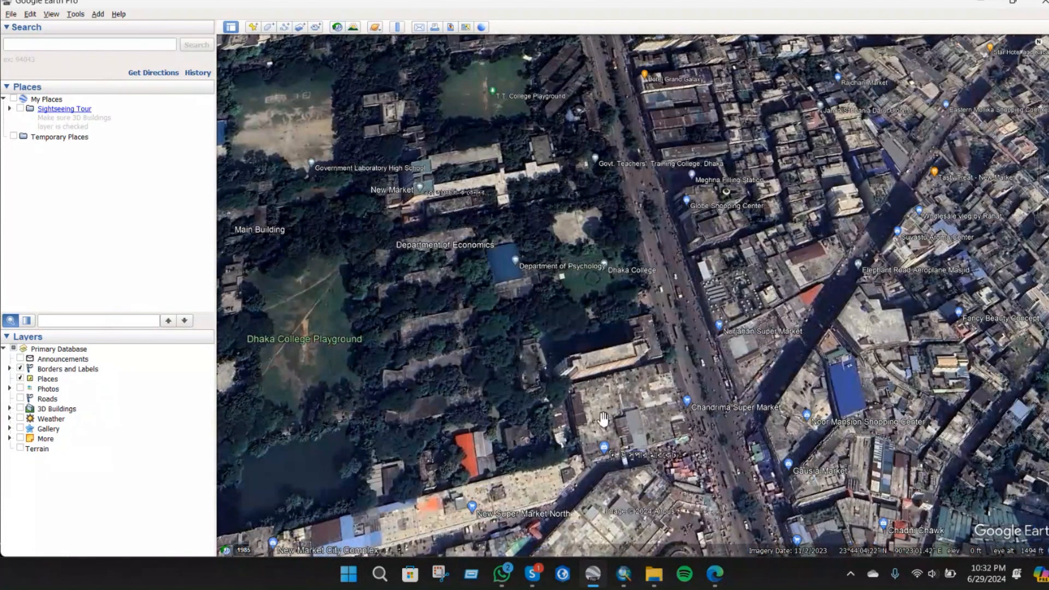
- Turn historical imagery back on and set its date to 11/2015 for the area beside Chandrima Super Market
click(337, 28)
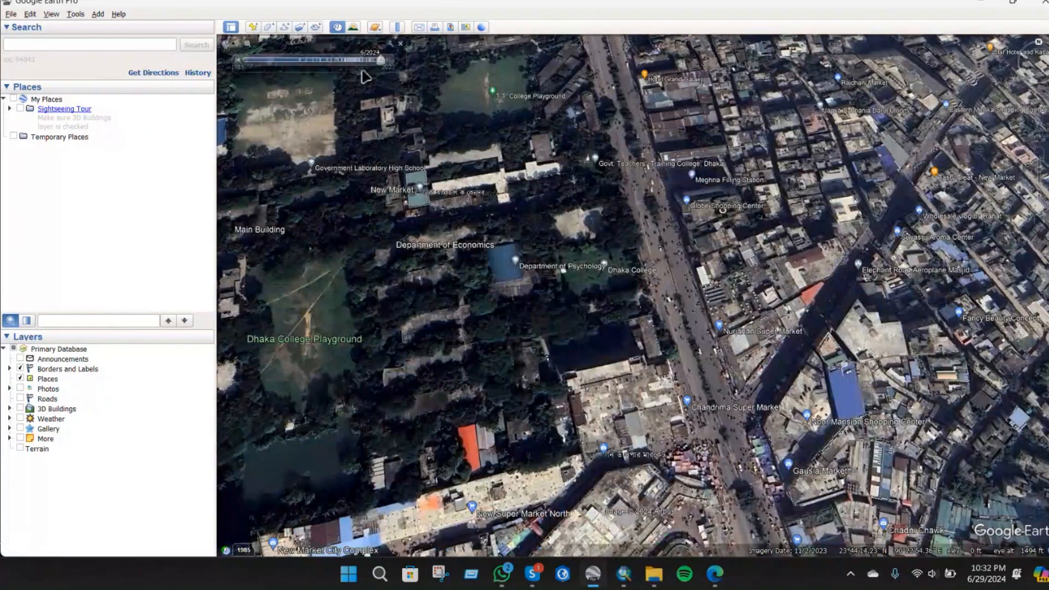
drag(381, 60, 354, 64)
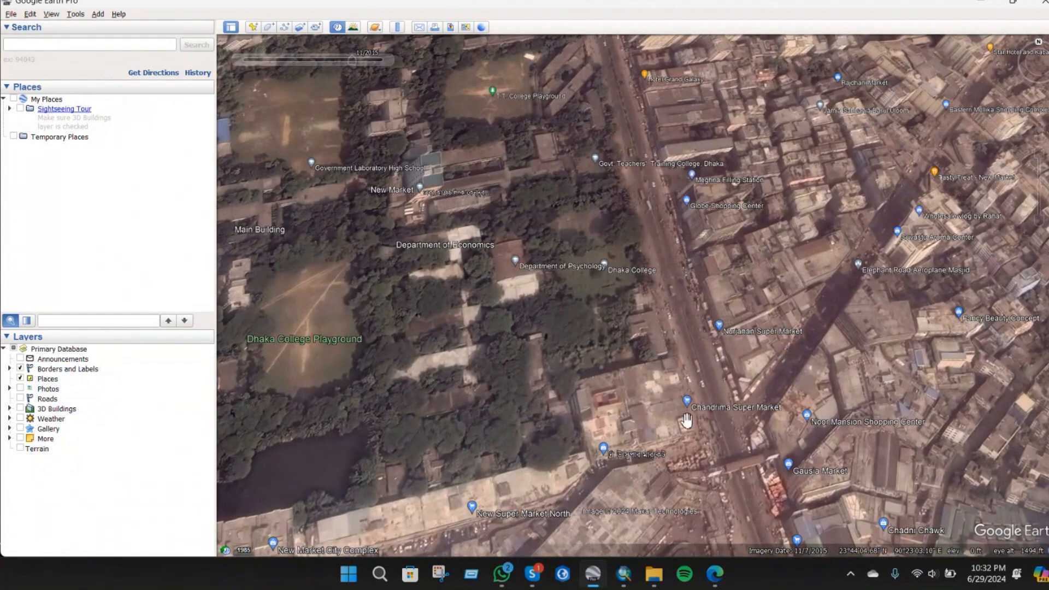
mouse_move(612, 452)
mouse_down()
mouse_move(642, 427)
mouse_move(637, 435)
mouse_up()
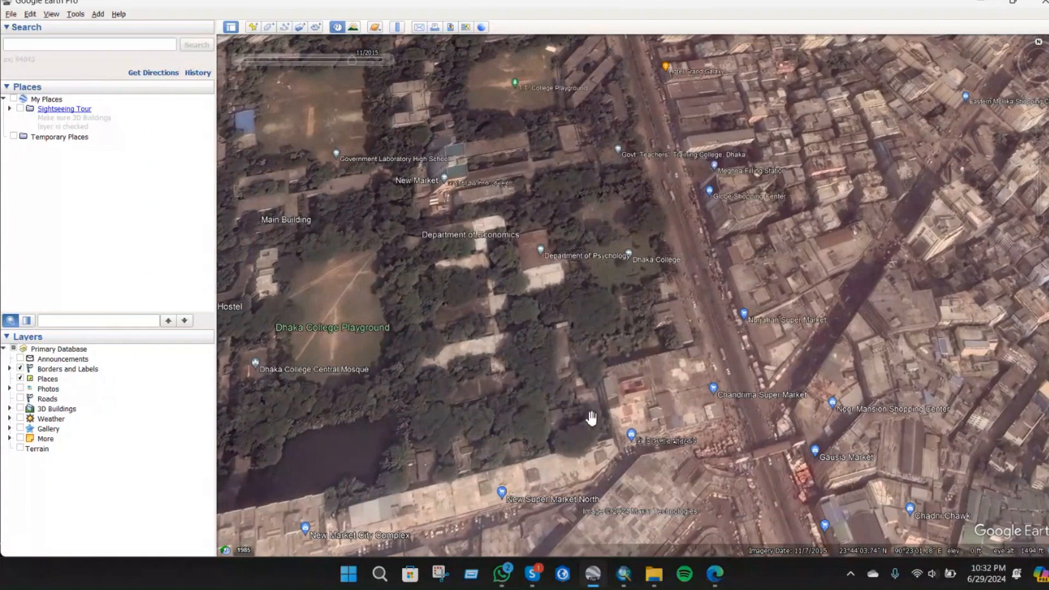
- Step the historical imagery forward image by image from 11/2015 to 11/2016
click(387, 61)
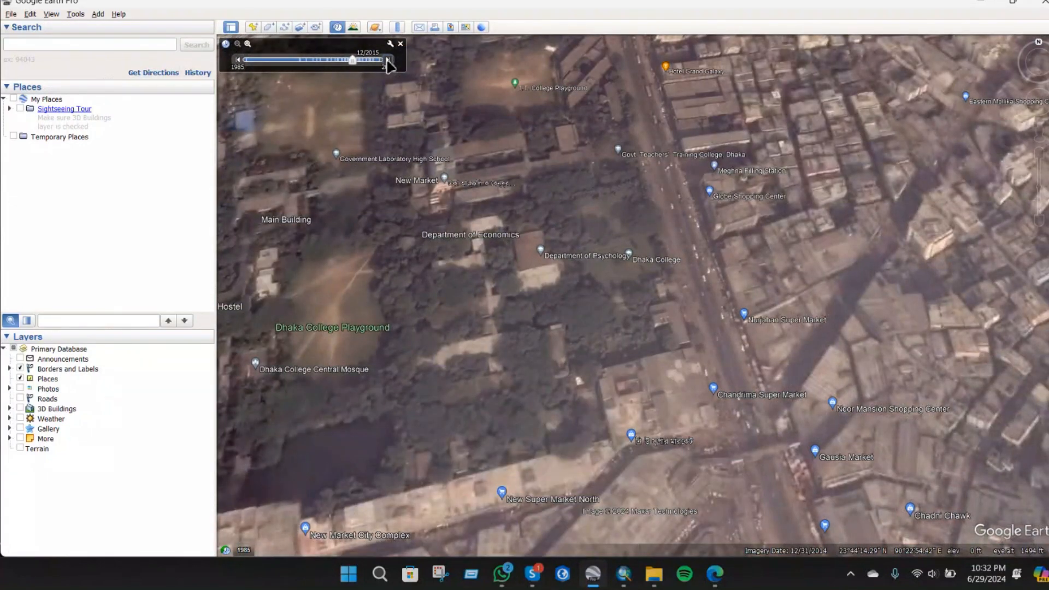
click(388, 61)
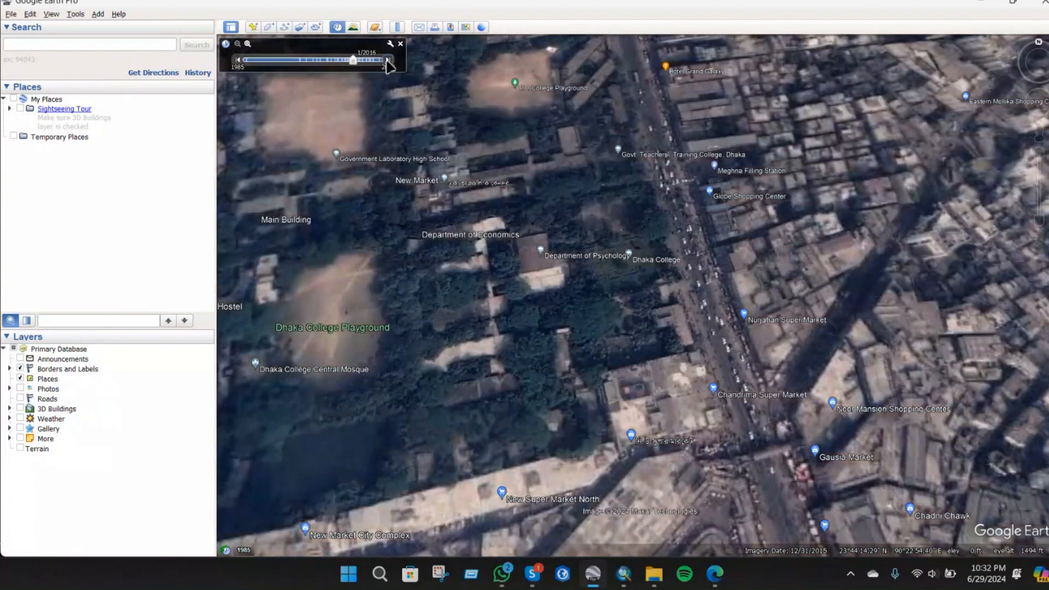
click(387, 60)
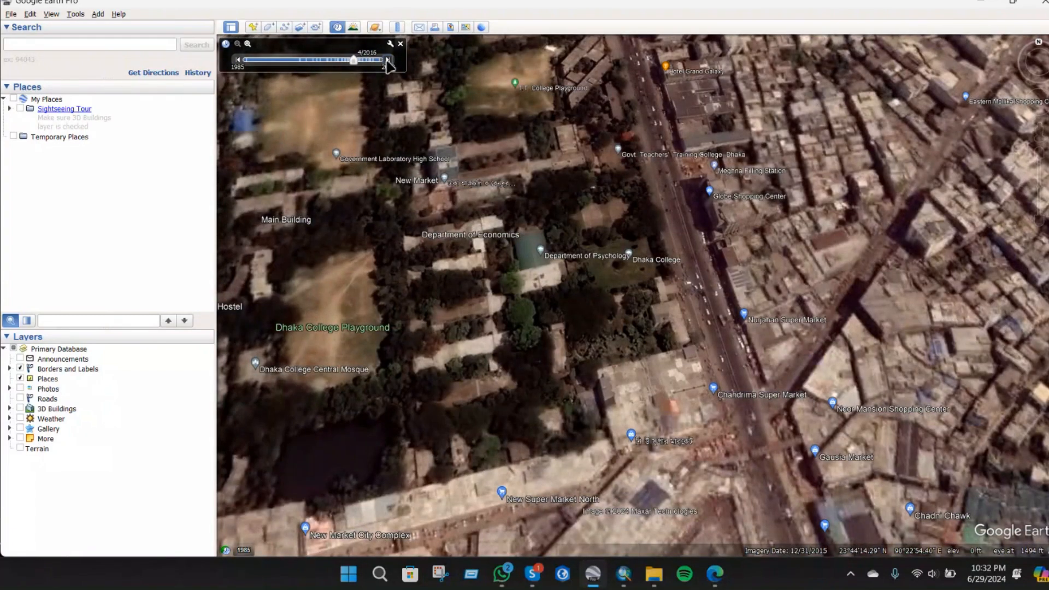
click(388, 60)
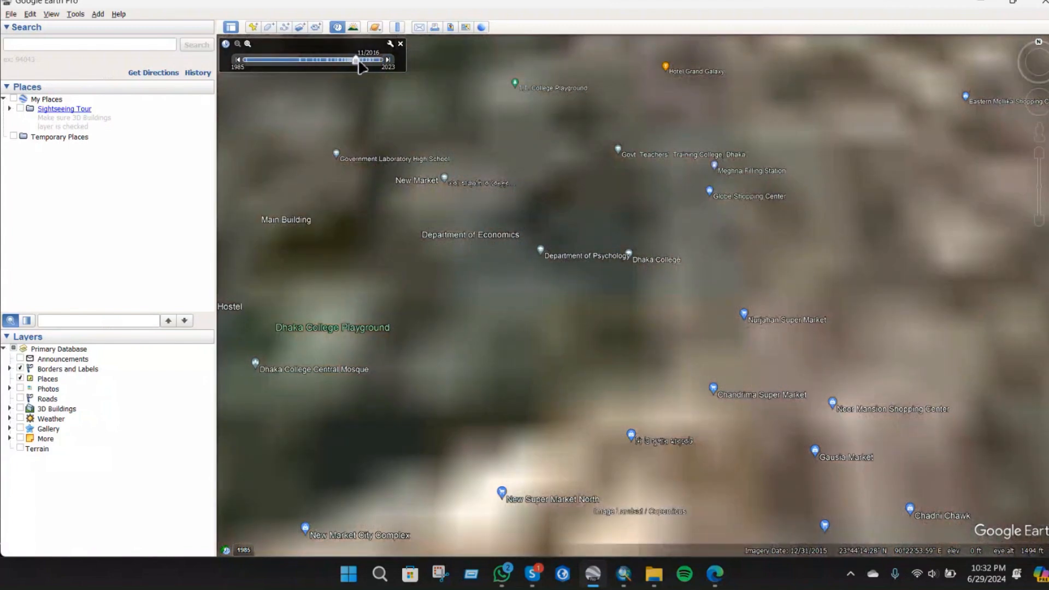
- Zoom in on the site beside Chandrima Super Market, advance the historical imagery to 2/2017, and switch back to current imagery
scroll(683, 322, up, 3)
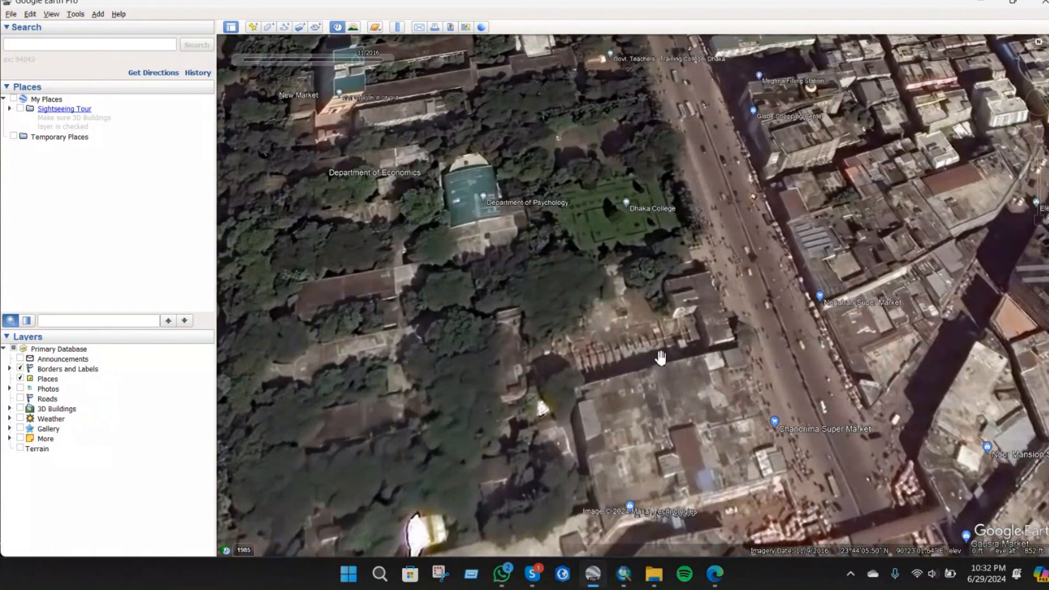
mouse_move(385, 64)
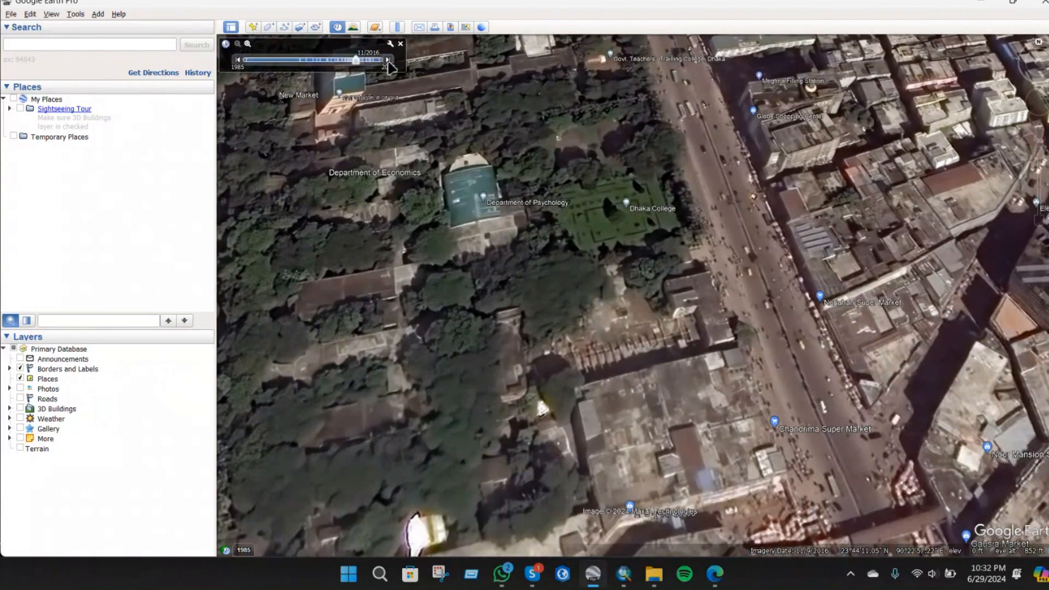
click(388, 61)
click(388, 60)
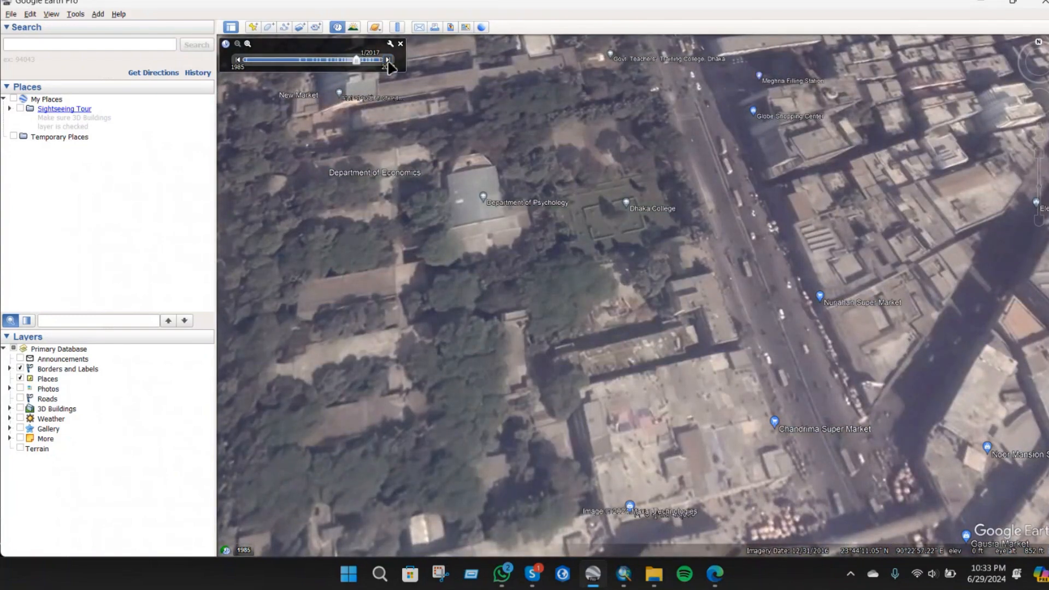
click(388, 60)
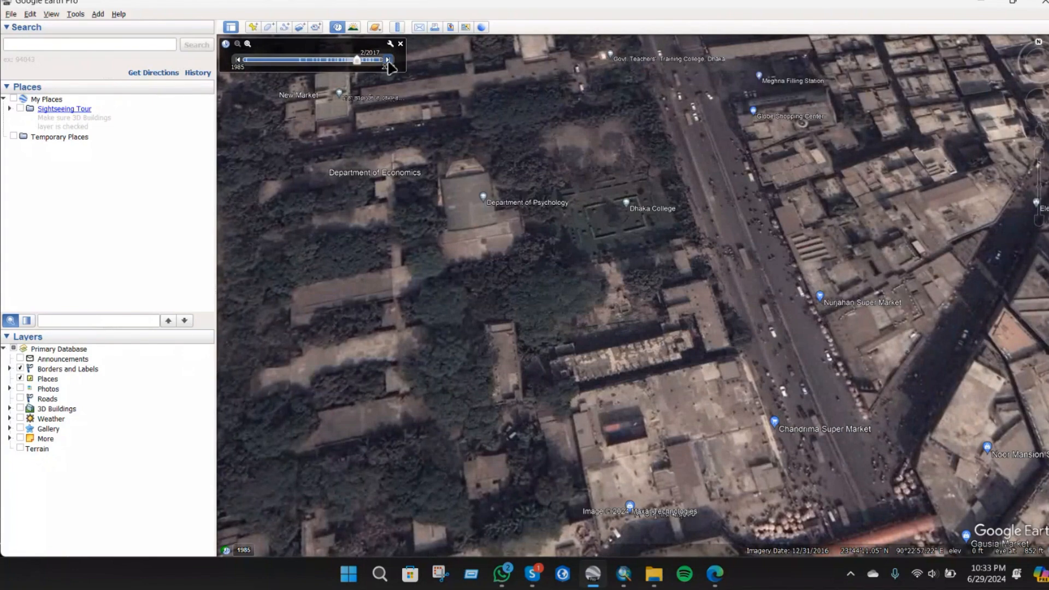
click(356, 61)
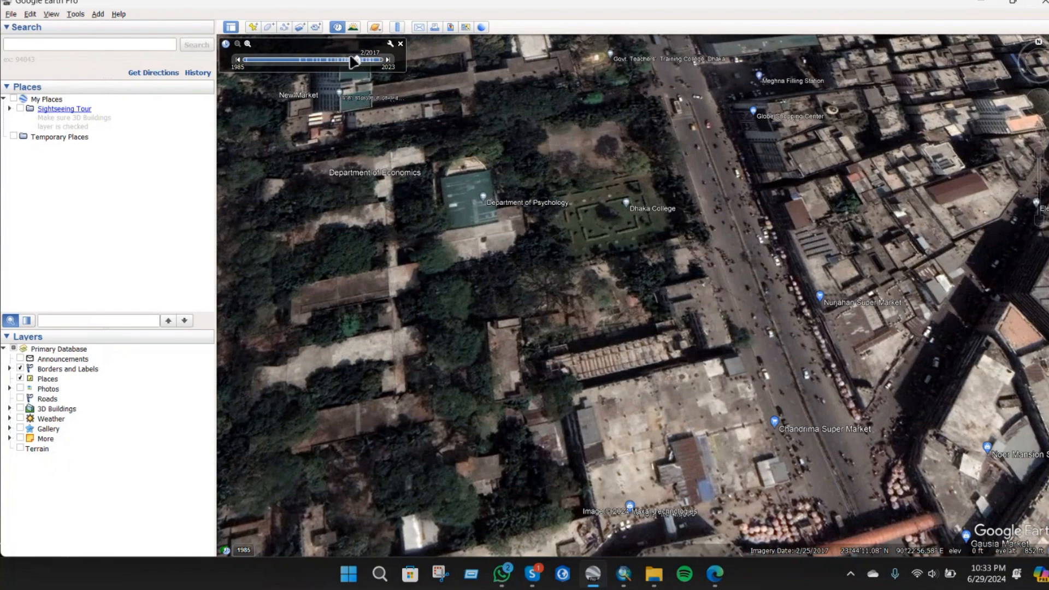
click(338, 29)
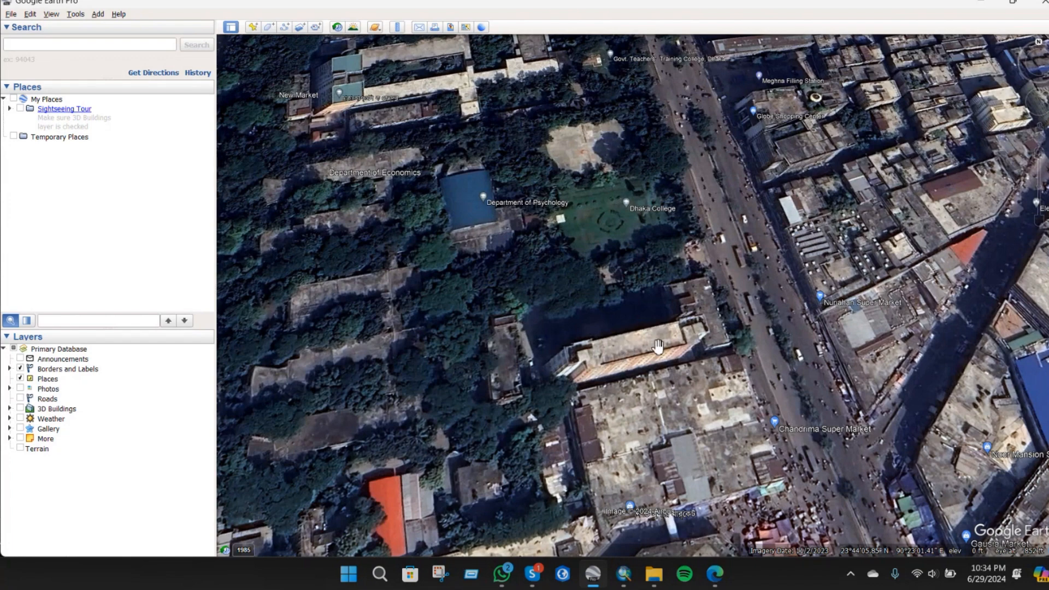
- Bring the whole area around Dhaka College into view and enable the Temporary Places folder
scroll(563, 320, down, 2)
scroll(563, 320, down, 2)
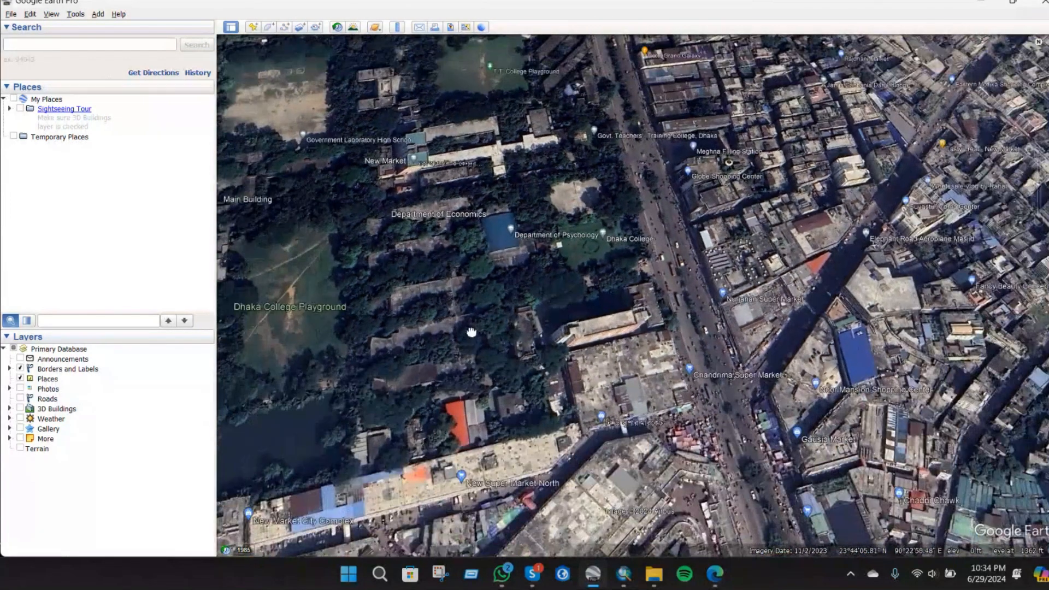
drag(470, 330, 522, 365)
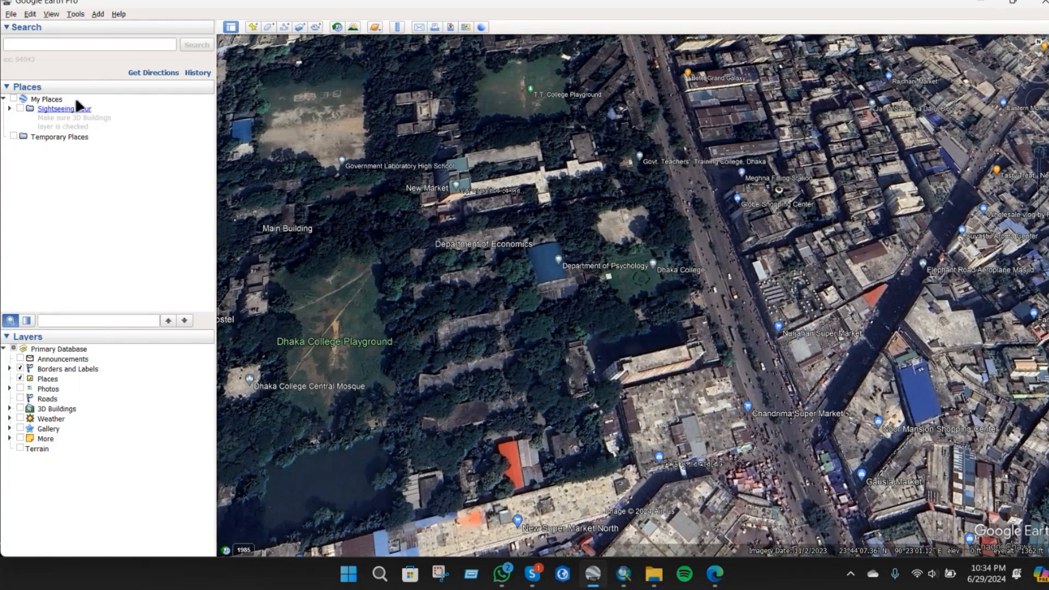
click(14, 135)
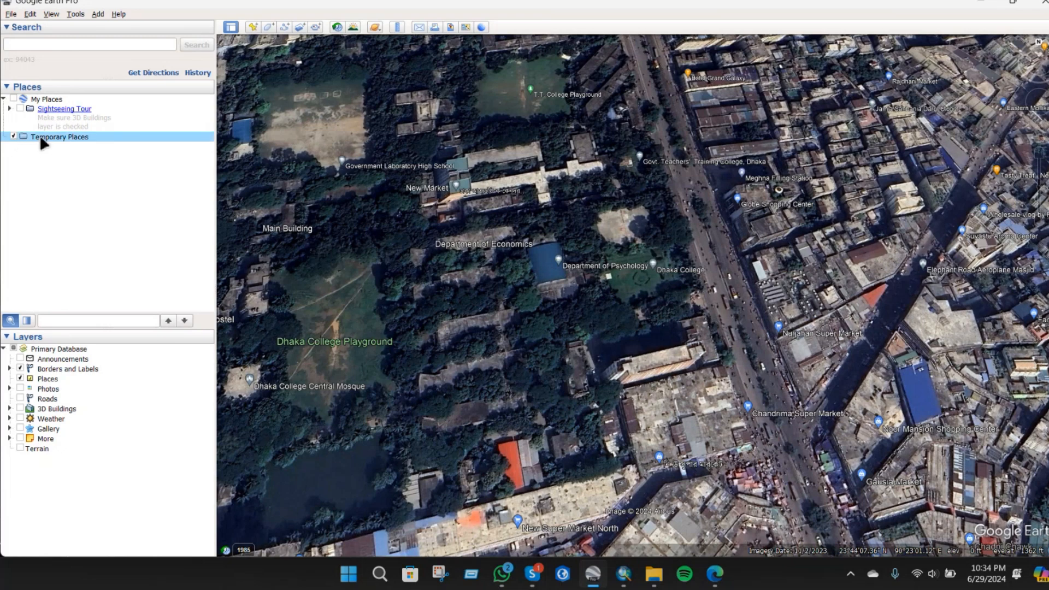
right_click(40, 137)
mouse_move(87, 145)
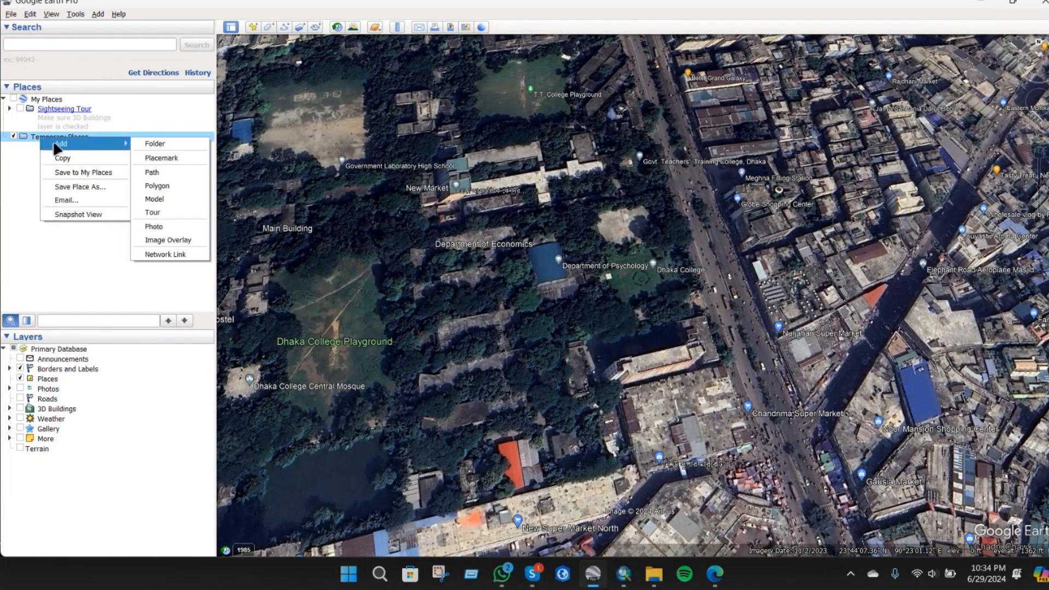
click(159, 144)
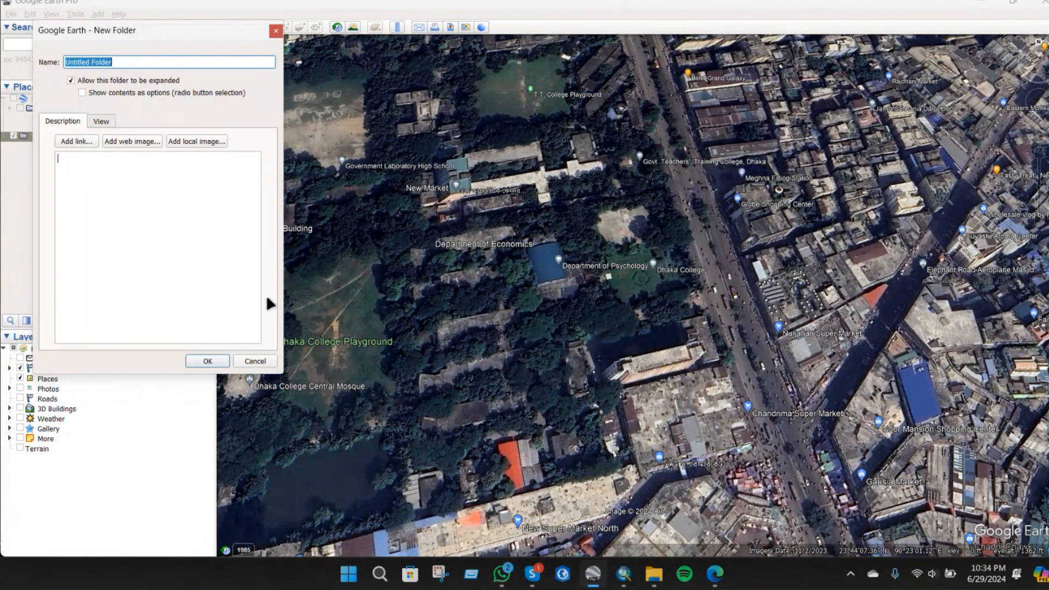
click(256, 361)
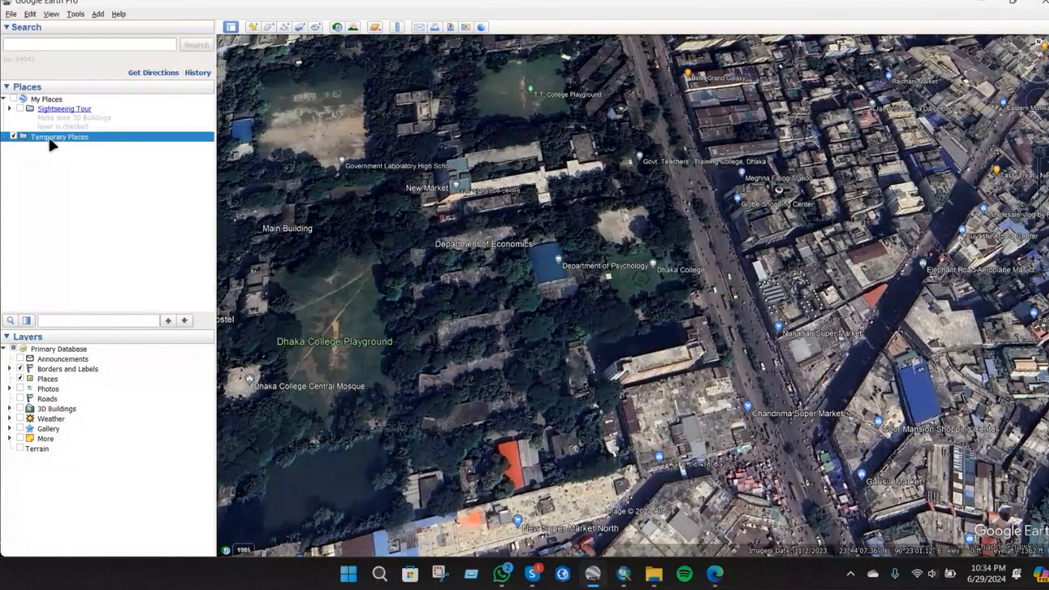
- Add a new folder named Dhaka College inside Temporary Places
click(14, 136)
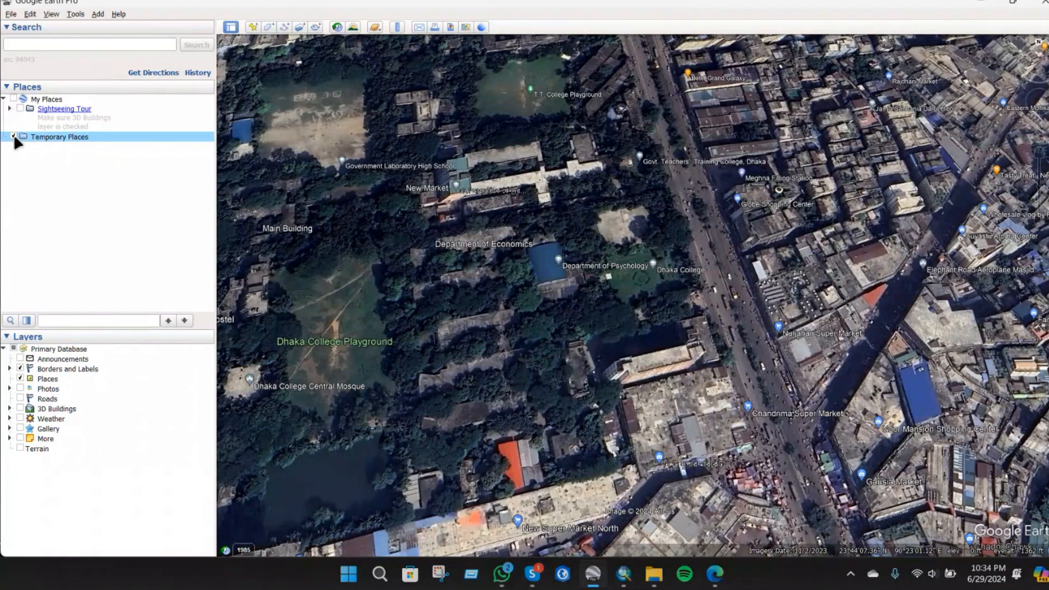
right_click(51, 143)
mouse_move(66, 145)
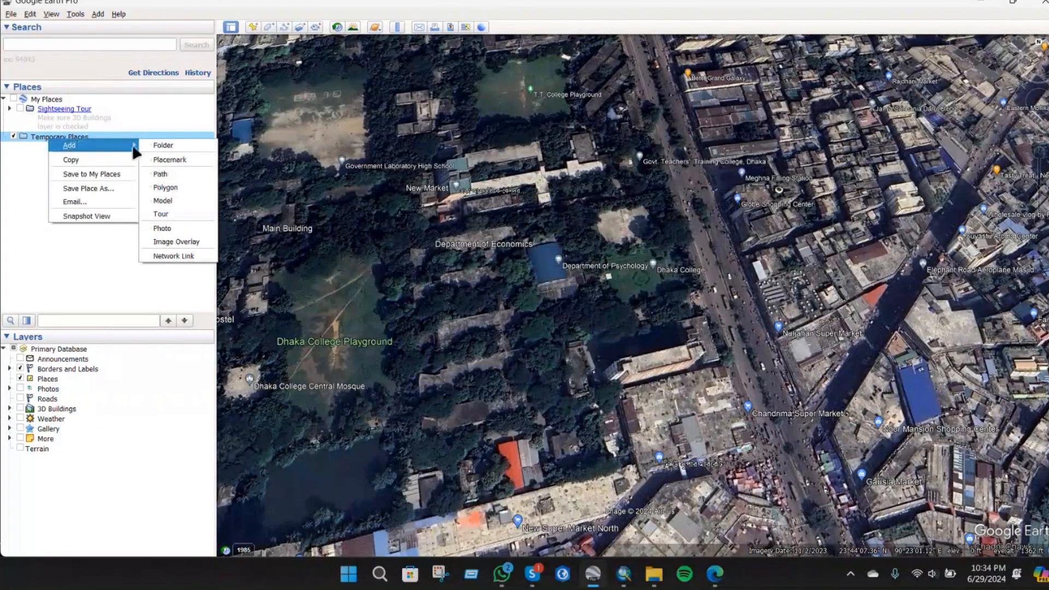
click(180, 146)
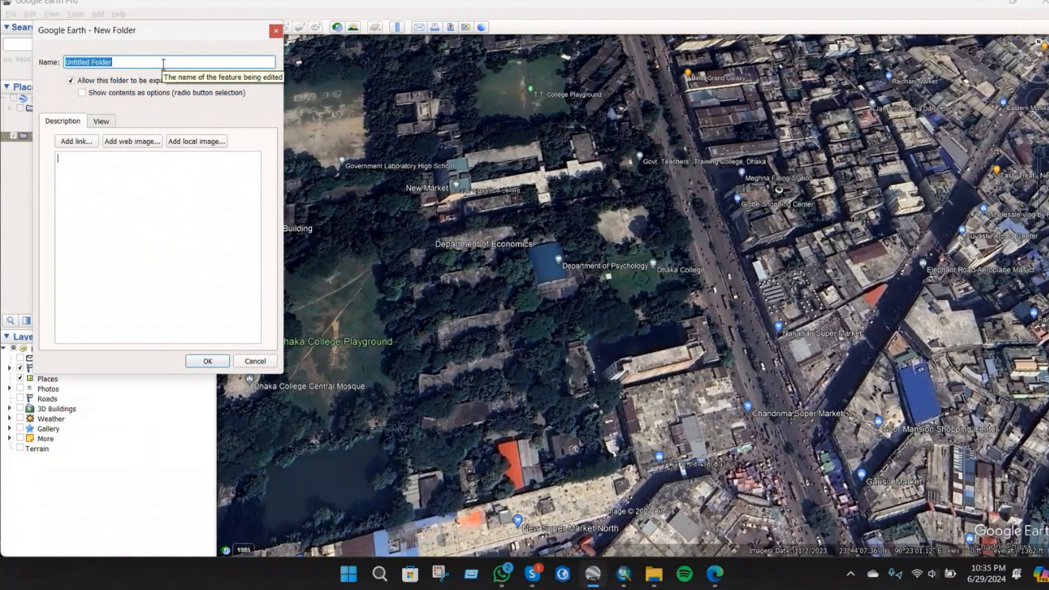
text(Dhaka College)
click(223, 363)
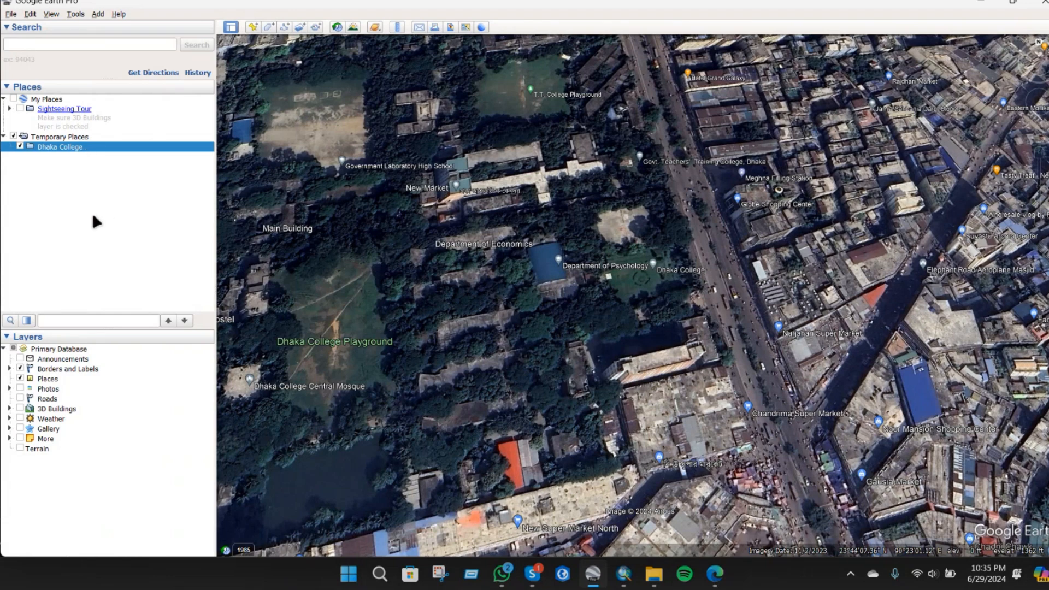
- Examine the Dhaka College campus and its surroundings at several zoom levels to judge the extent of its boundary
double_click(89, 155)
right_click(90, 155)
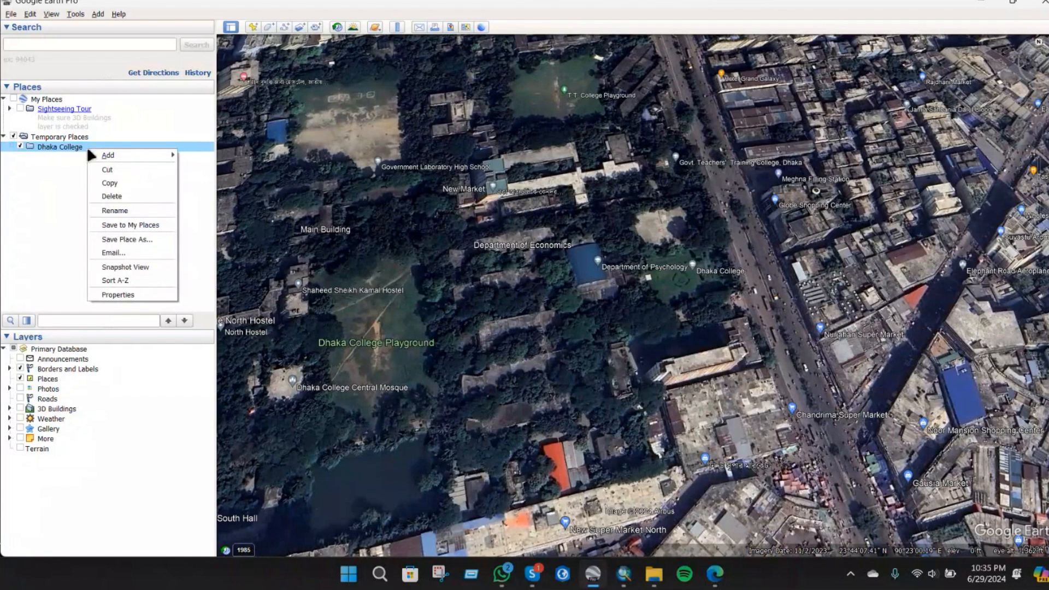
click(67, 212)
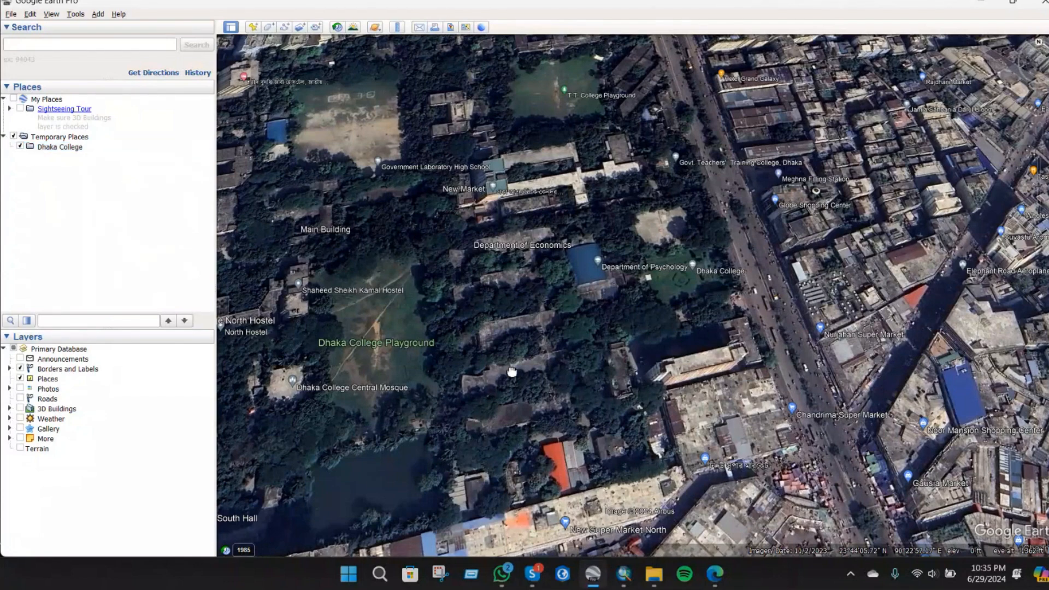
drag(513, 367, 609, 351)
scroll(608, 351, down, 2)
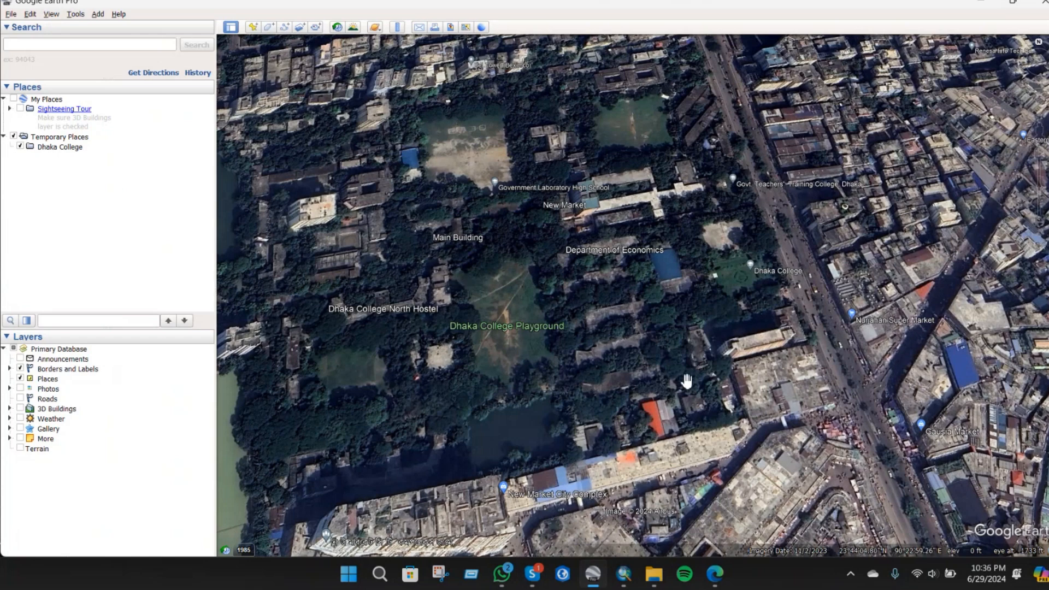
scroll(735, 354, up, 3)
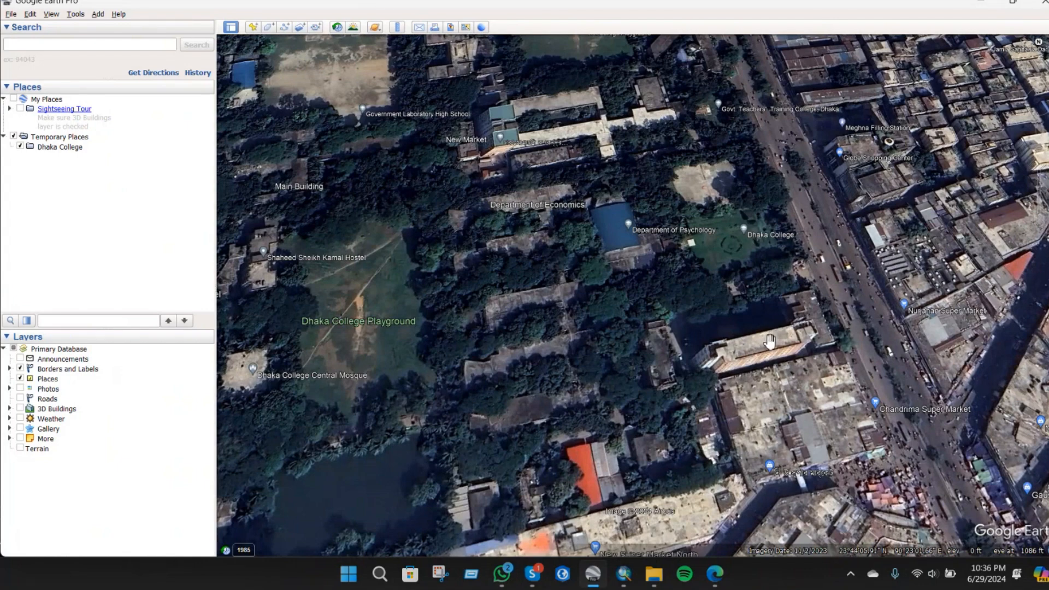
scroll(770, 341, up, 2)
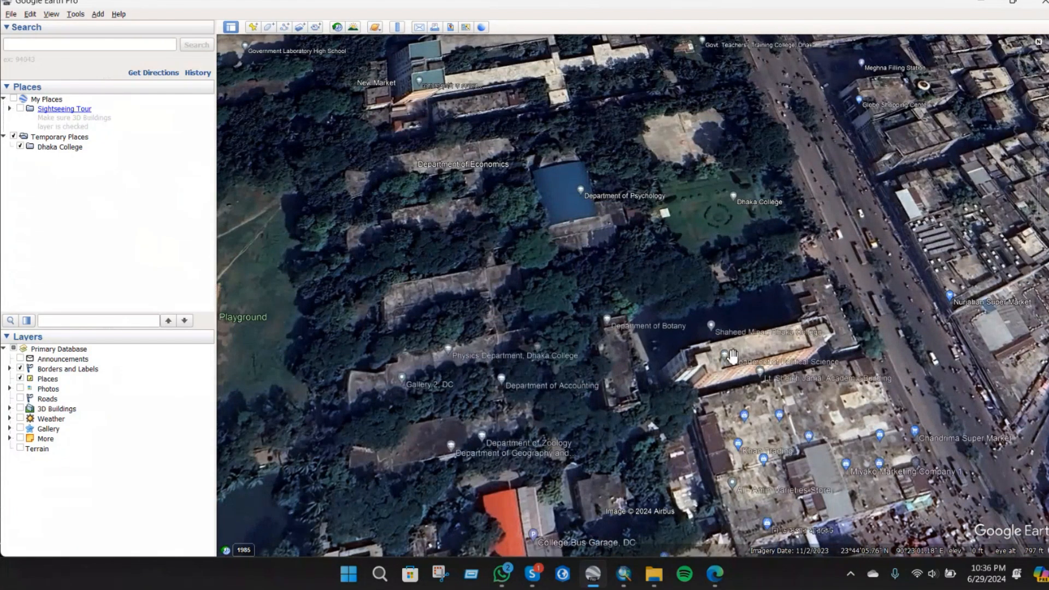
scroll(733, 356, down, 5)
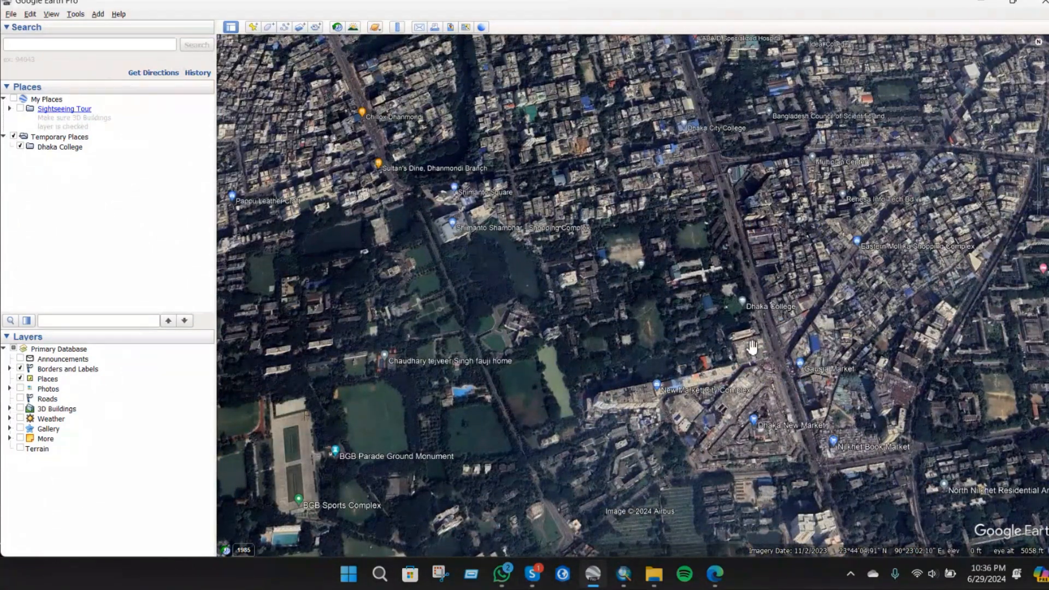
scroll(749, 337, up, 3)
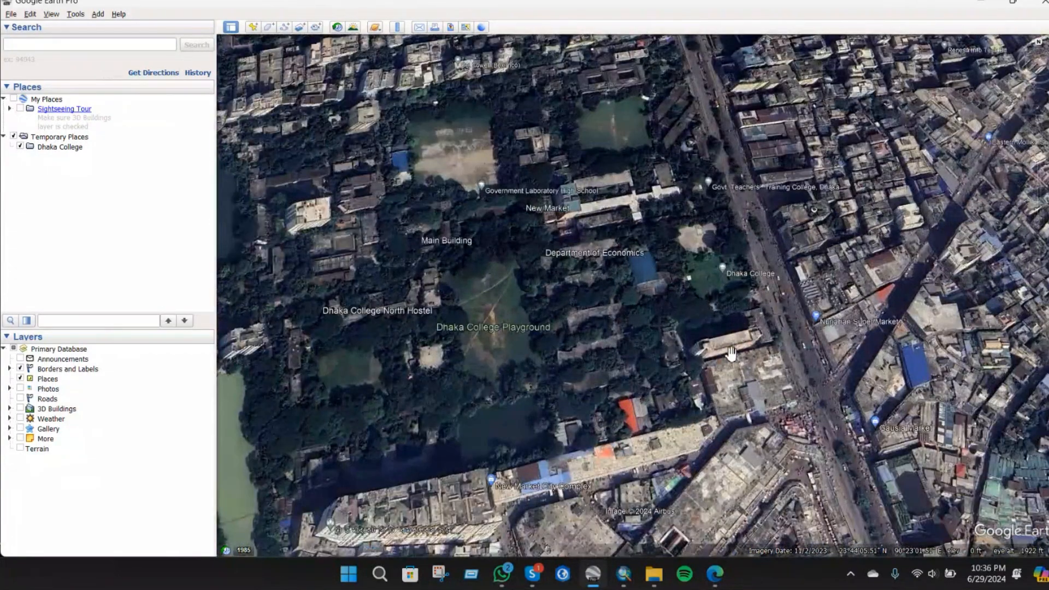
scroll(733, 354, down, 1)
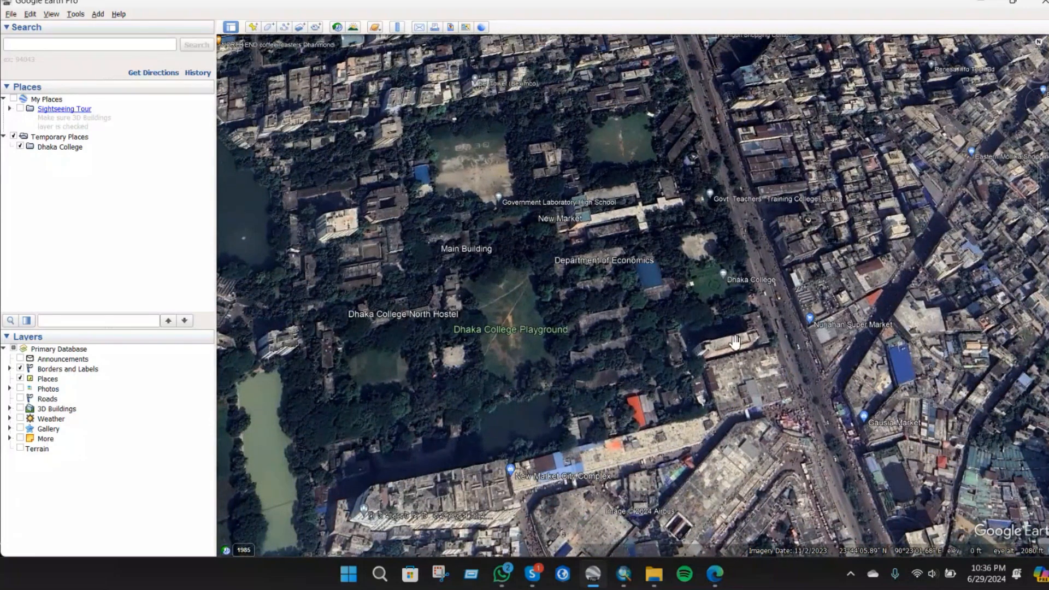
drag(528, 291, 536, 292)
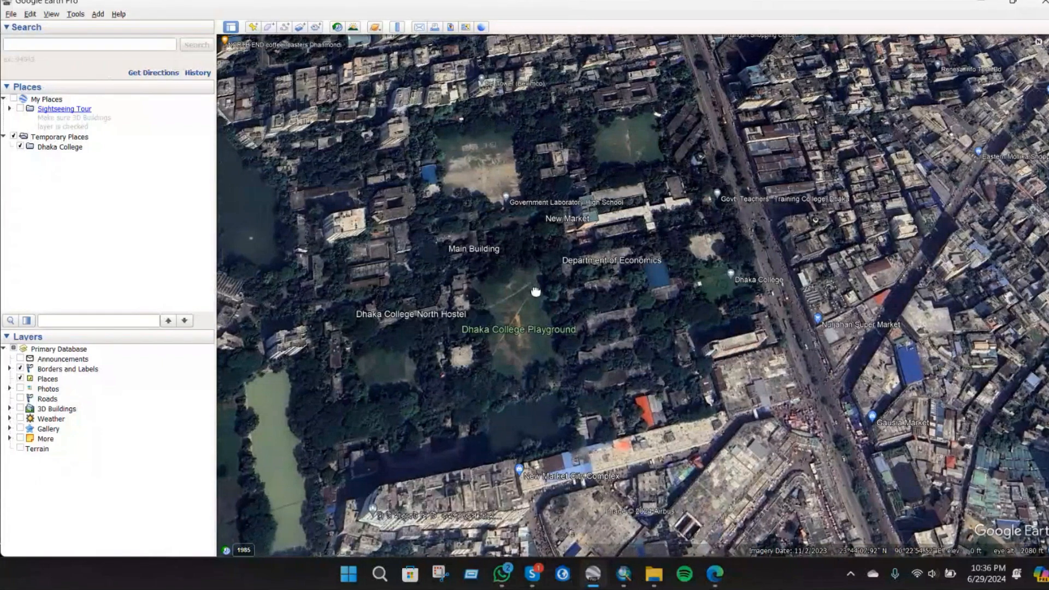
scroll(556, 291, down, 3)
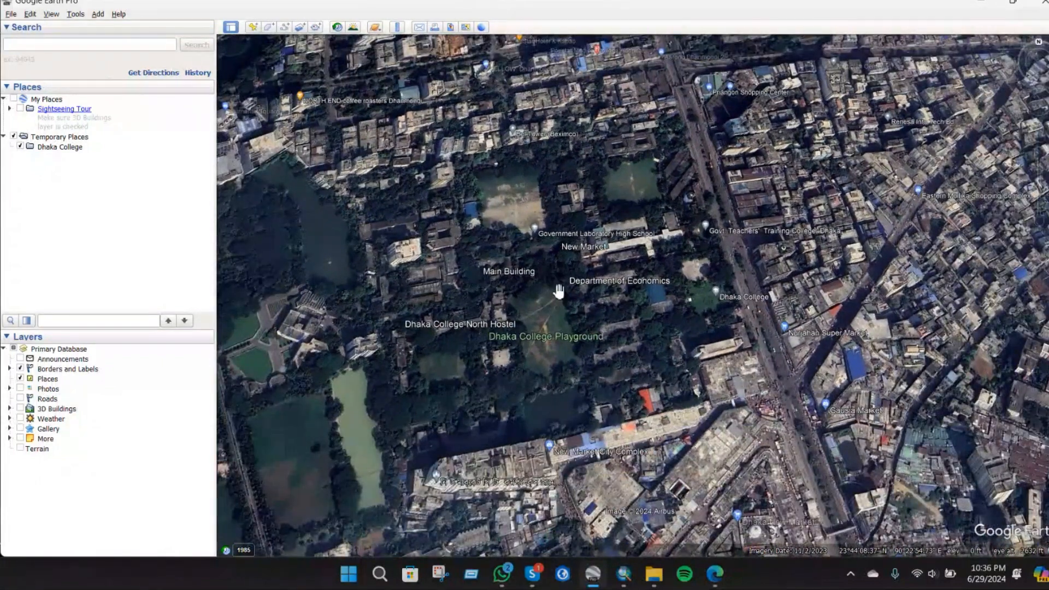
- Start a new polygon in the Dhaka College folder and name it Dhaka College Boundary
click(60, 146)
right_click(60, 145)
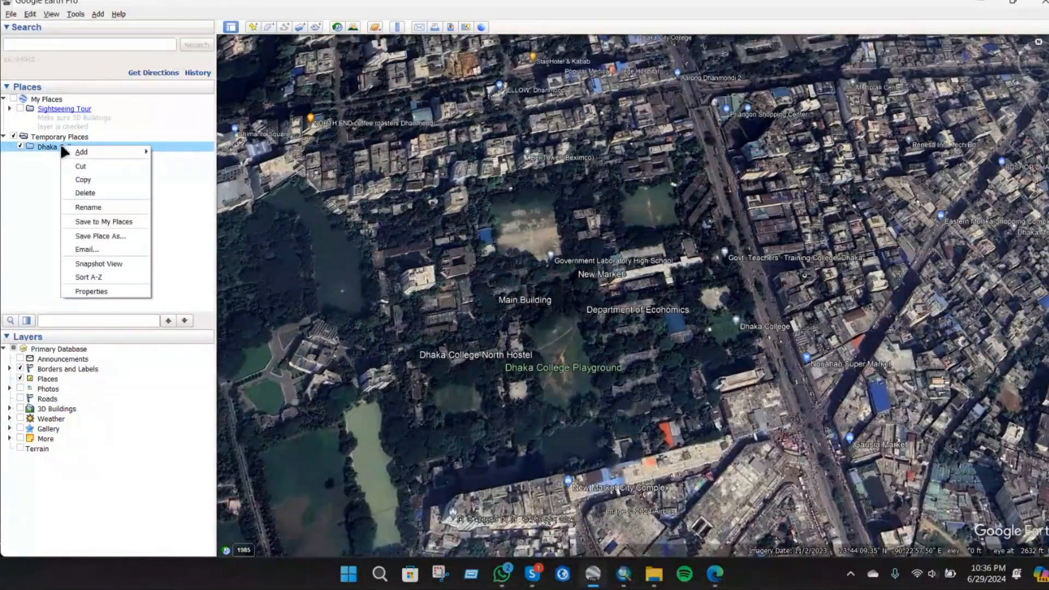
mouse_move(74, 153)
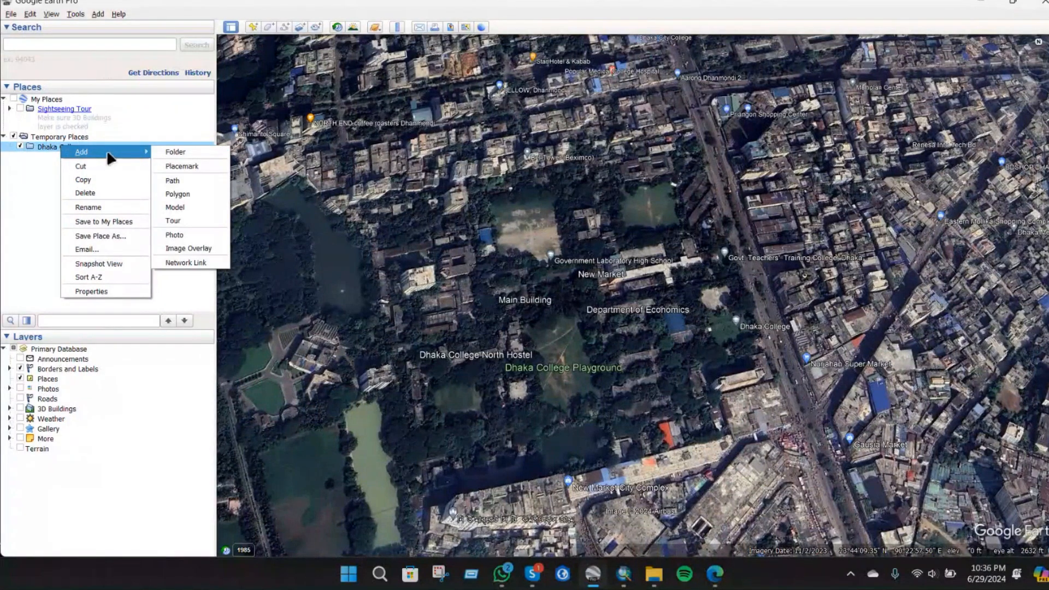
click(202, 196)
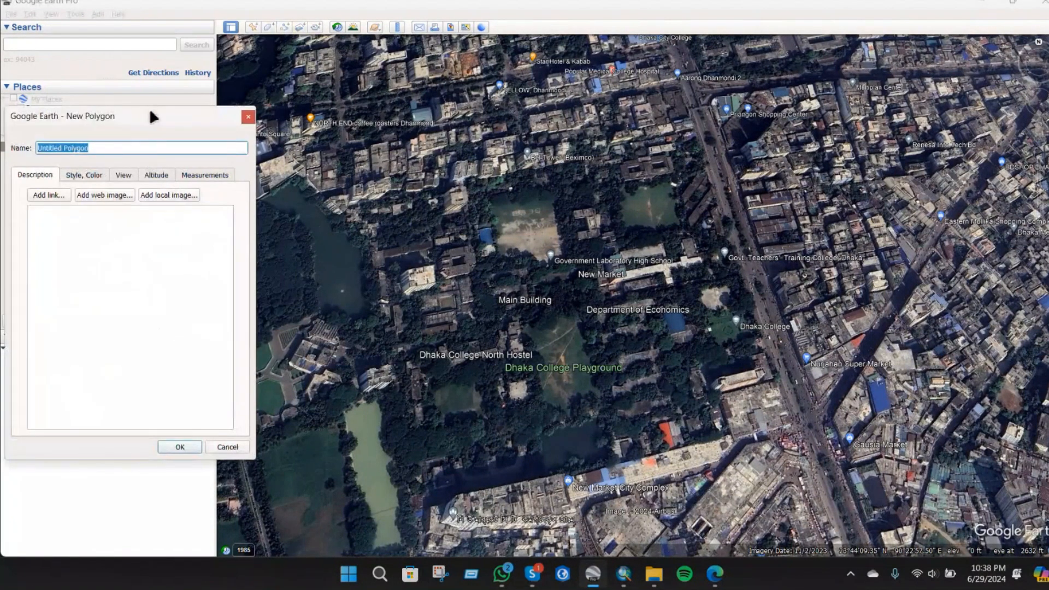
drag(149, 107, 206, 121)
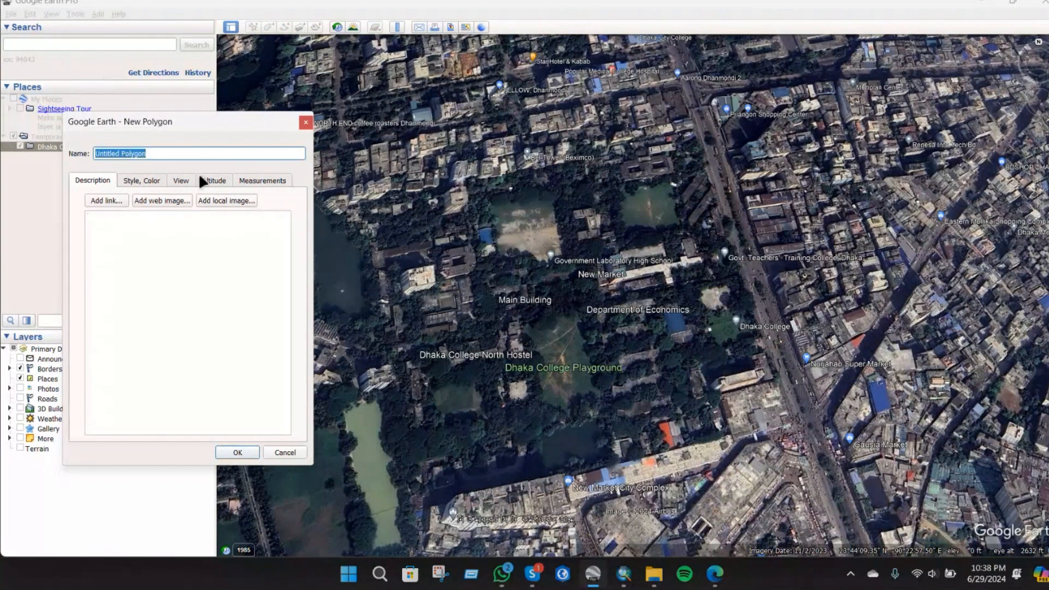
drag(214, 122, 209, 137)
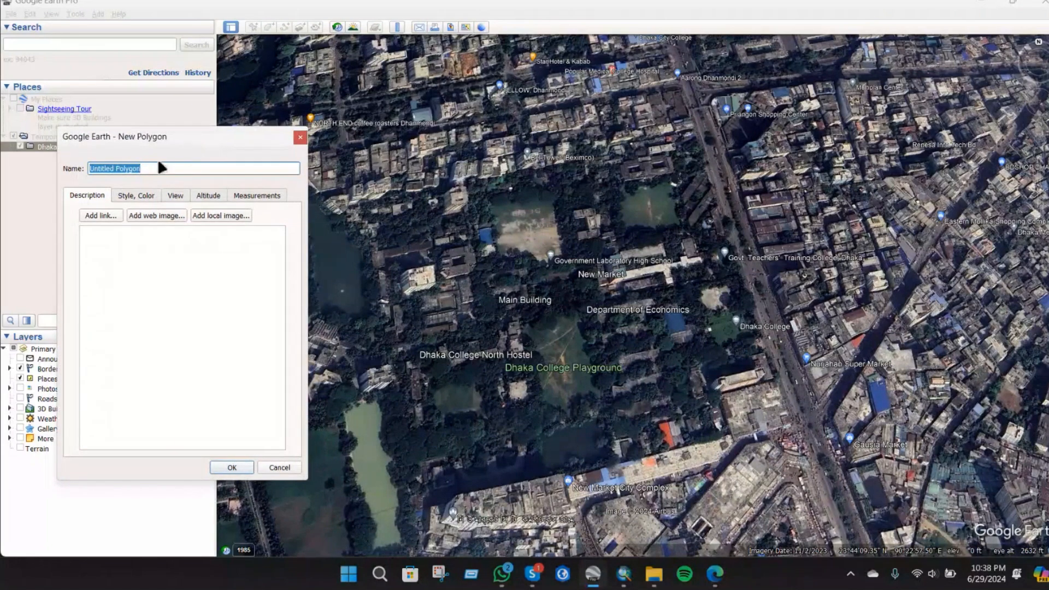
text(Dhaka College Boundary)
key(Tab)
- Set the boundary polygon's area style to Outlined and its line color to red (#ff0000)
click(153, 197)
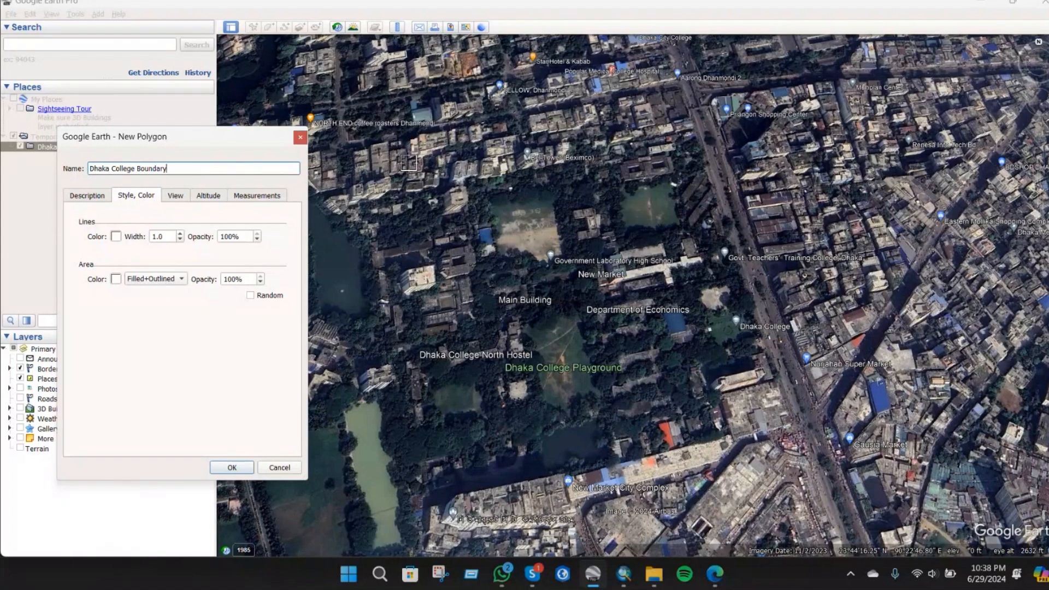
click(180, 280)
click(167, 266)
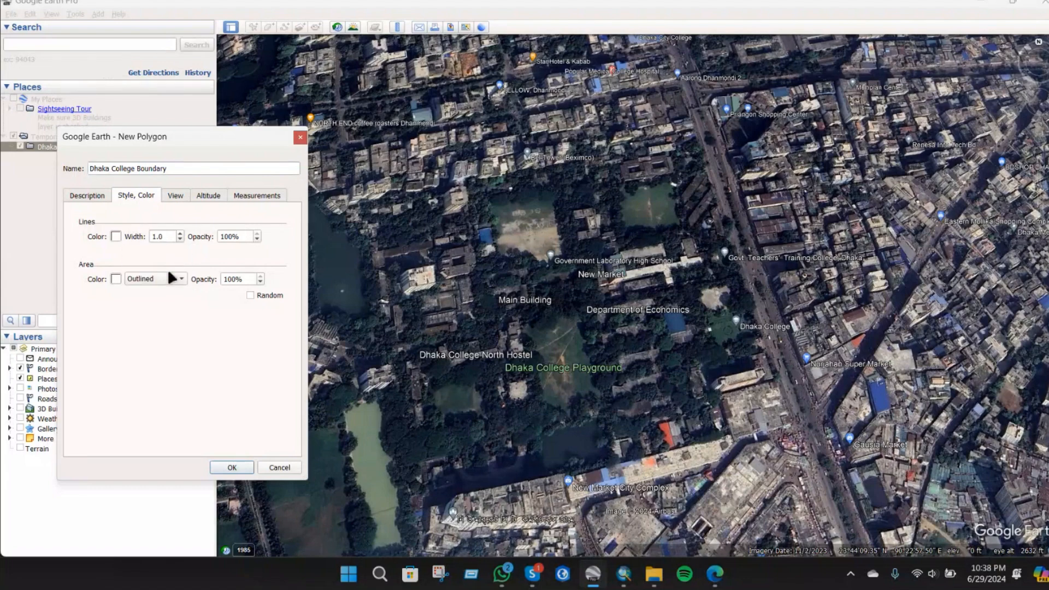
click(117, 237)
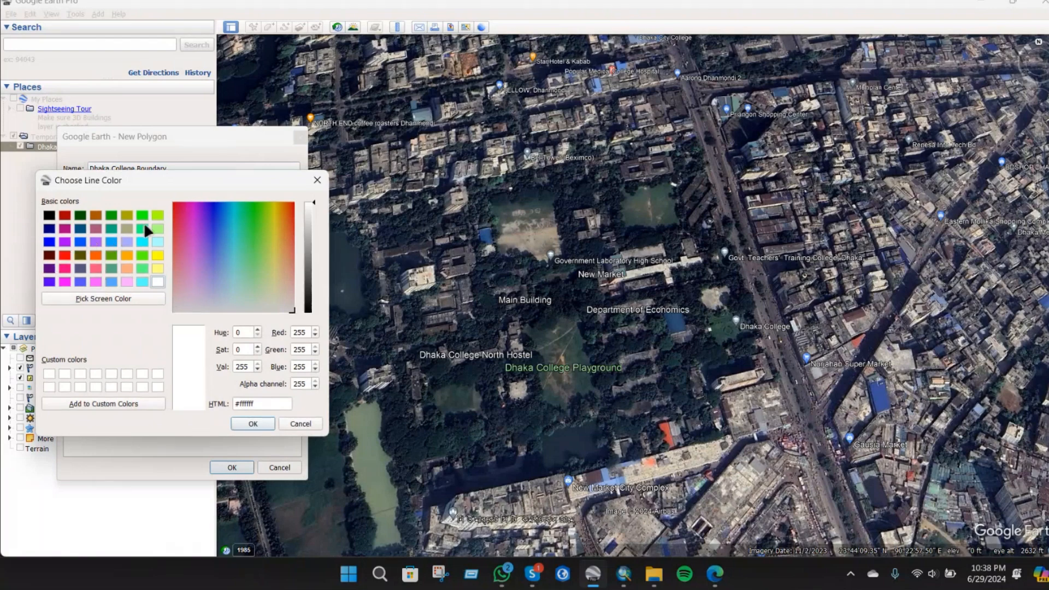
click(65, 255)
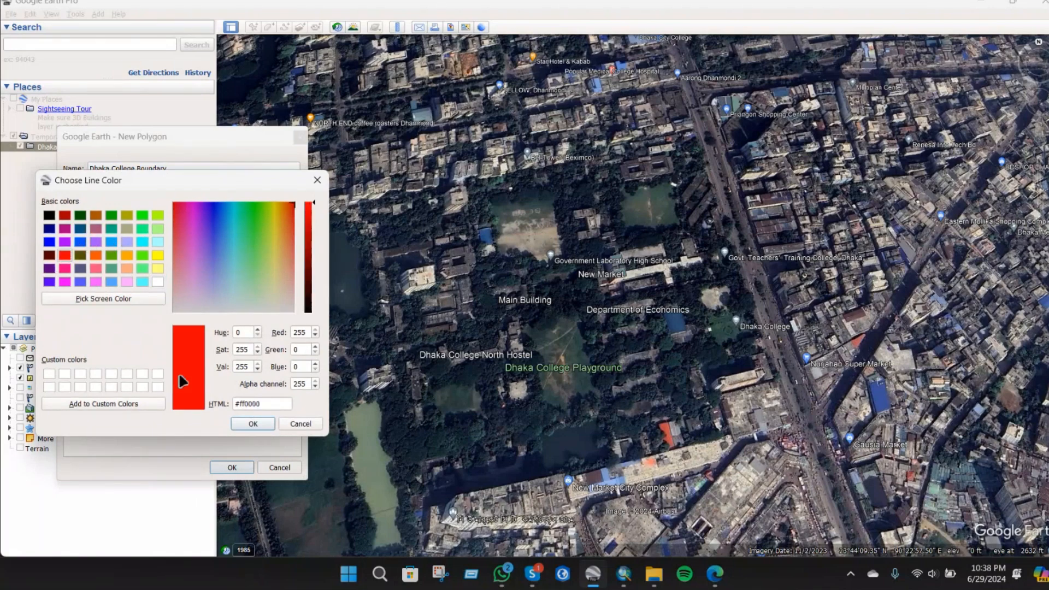
click(264, 424)
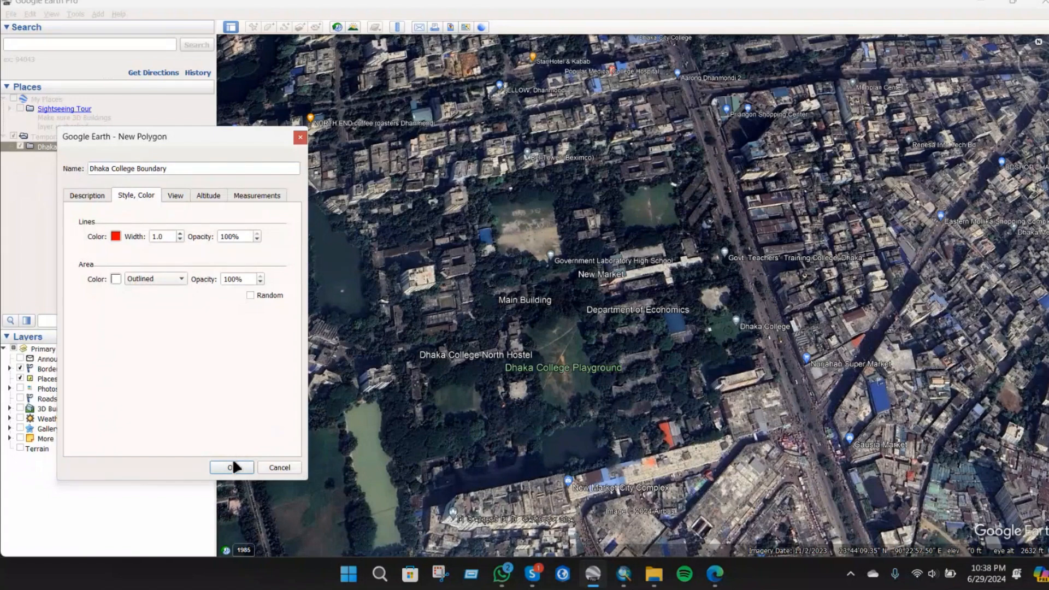
- Trace the boundary's east side along the main road, from the academic building's southeast corner north past the basketball ground
drag(219, 141, 190, 150)
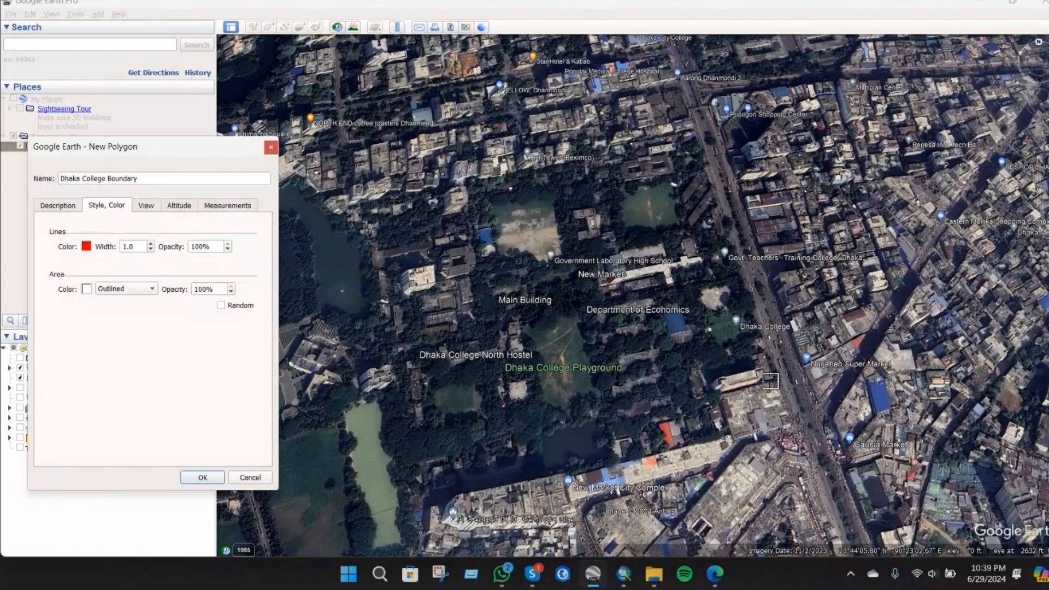
scroll(771, 379, up, 3)
scroll(770, 380, up, 3)
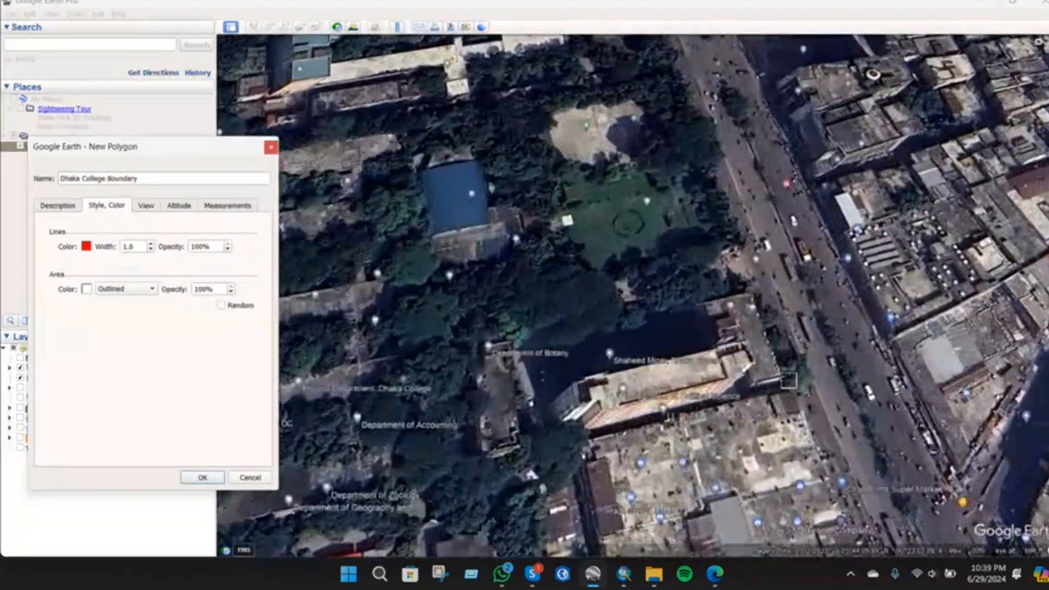
click(789, 381)
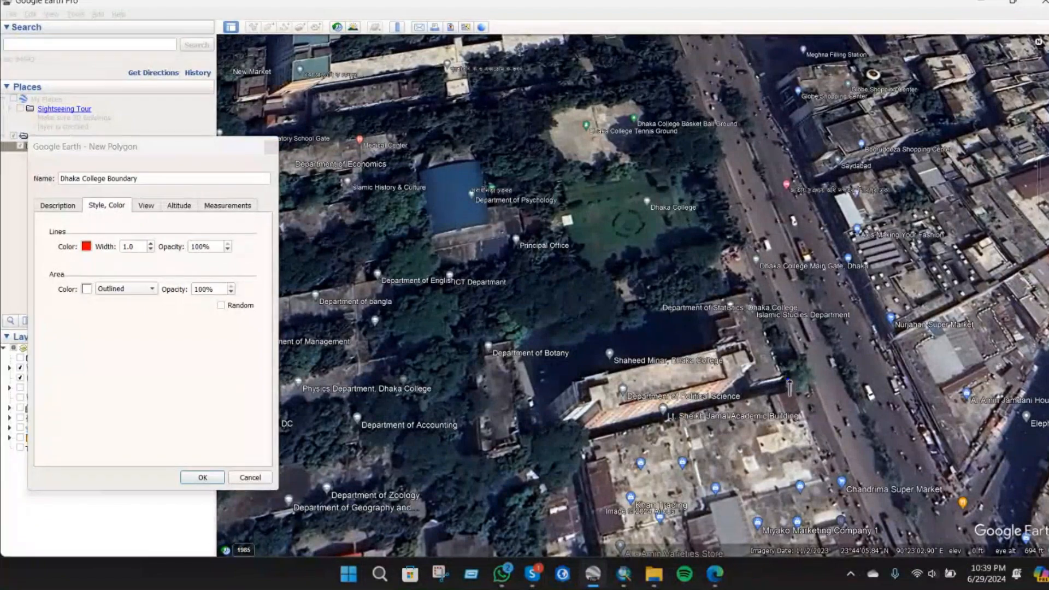
click(722, 191)
scroll(718, 191, down, 2)
scroll(718, 202, down, 2)
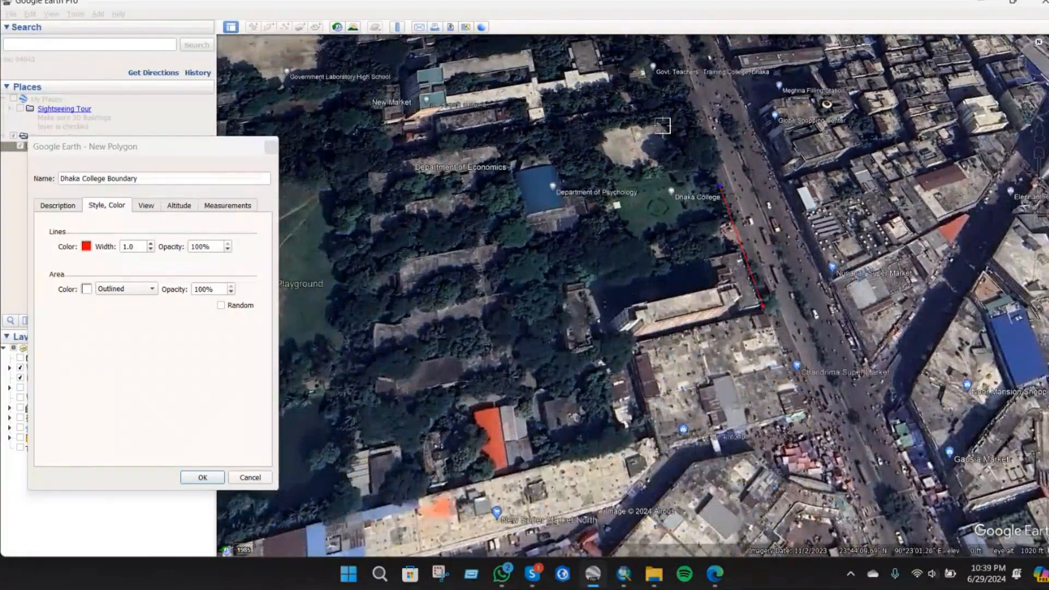
scroll(680, 87, up, 3)
scroll(682, 162, up, 2)
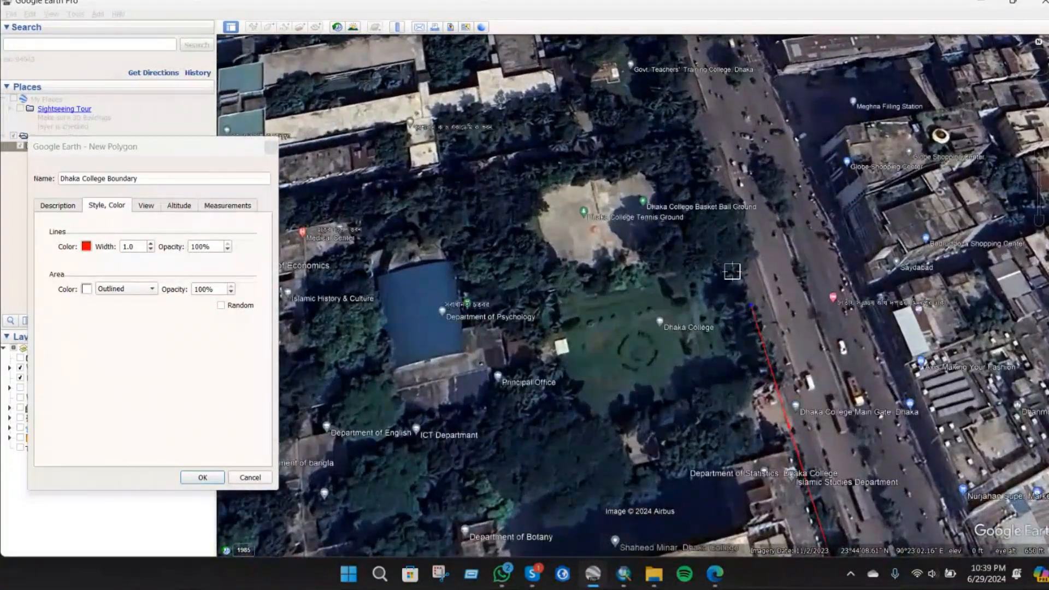
click(717, 191)
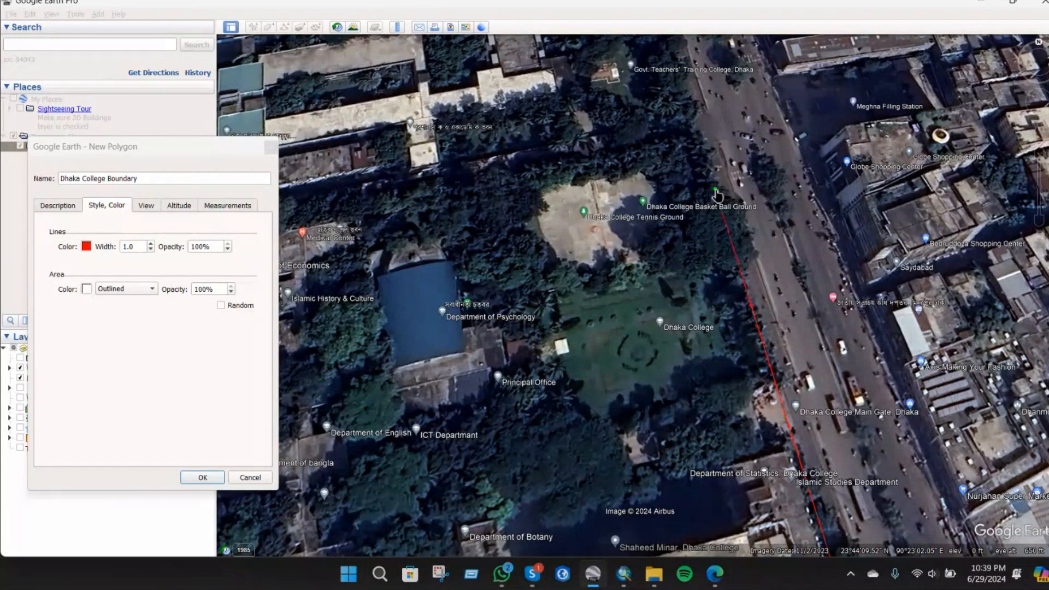
click(698, 137)
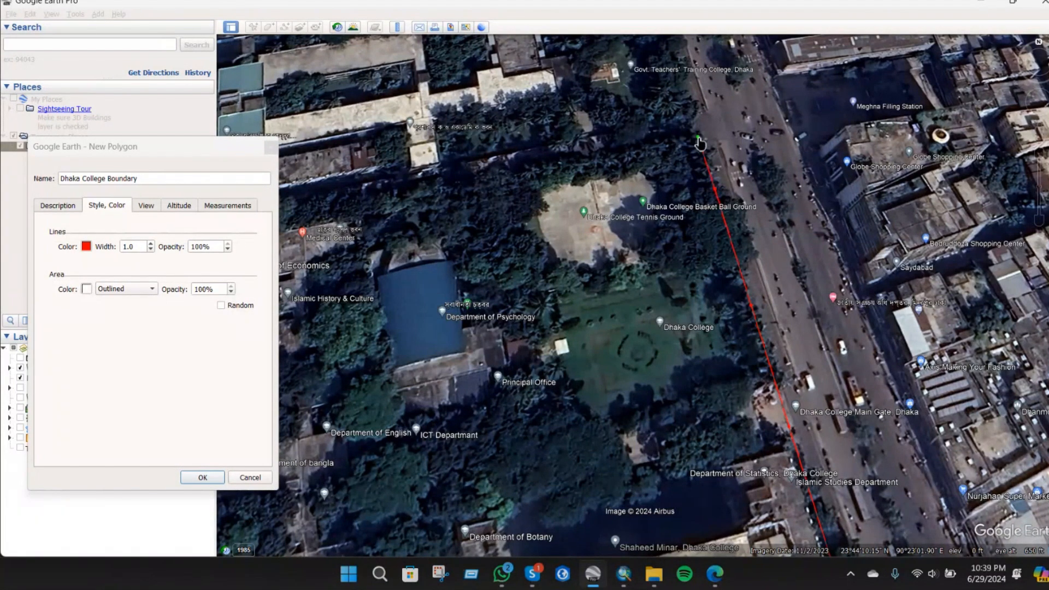
- Trace the boundary's north side from the roadside corner west to the Medical Center
click(450, 188)
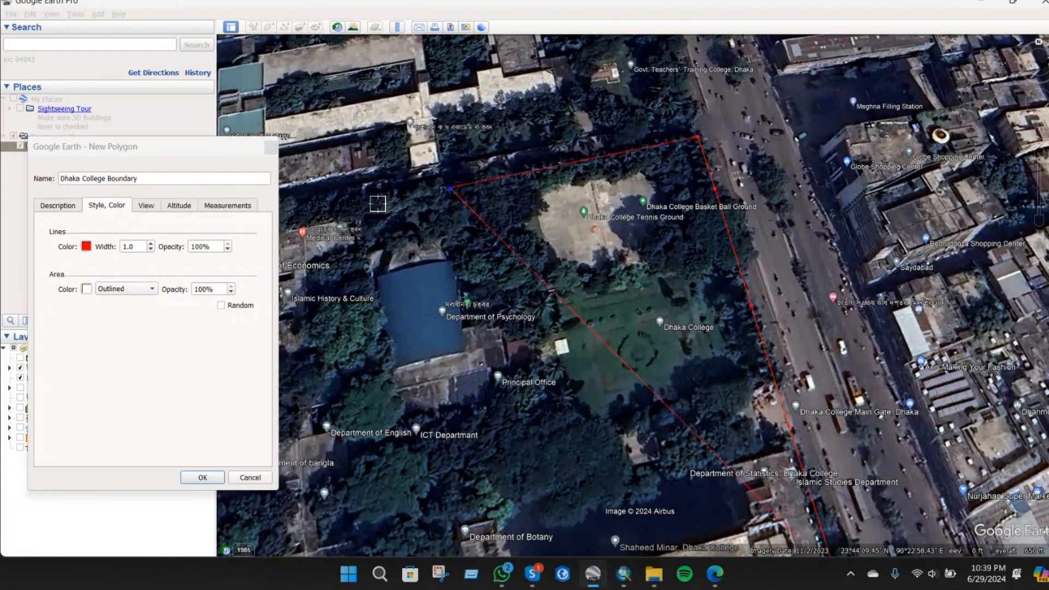
click(335, 213)
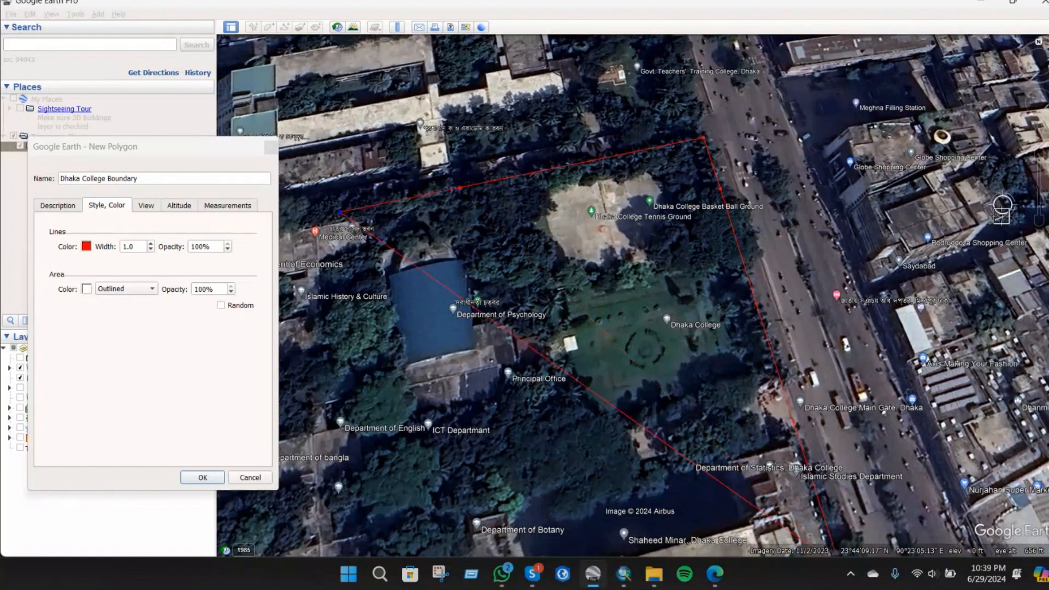
scroll(1002, 216, down, 2)
scroll(492, 214, up, 1)
scroll(450, 243, down, 2)
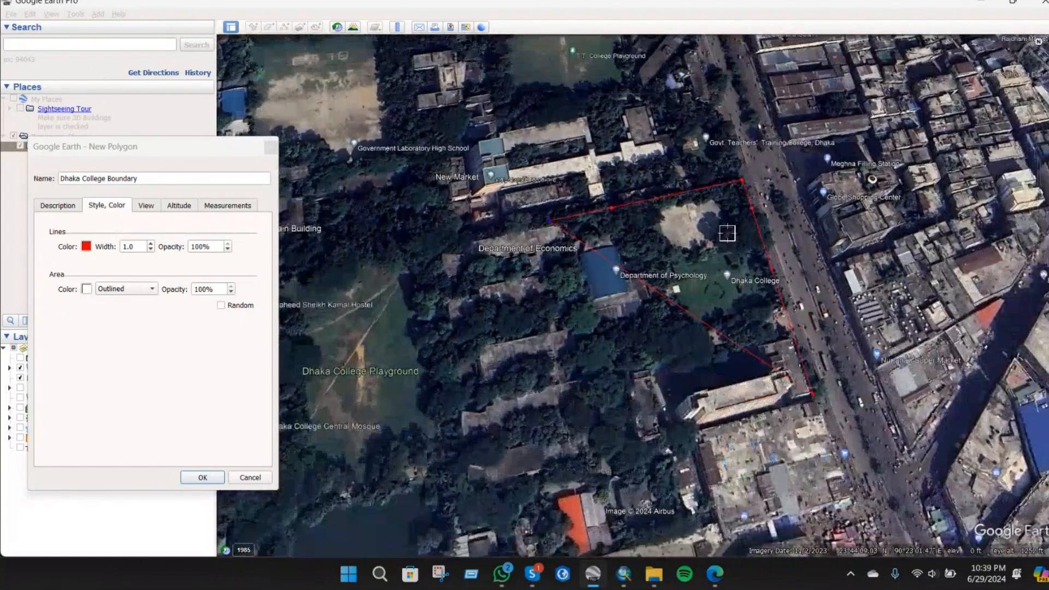
scroll(432, 229, down, 1)
click(126, 288)
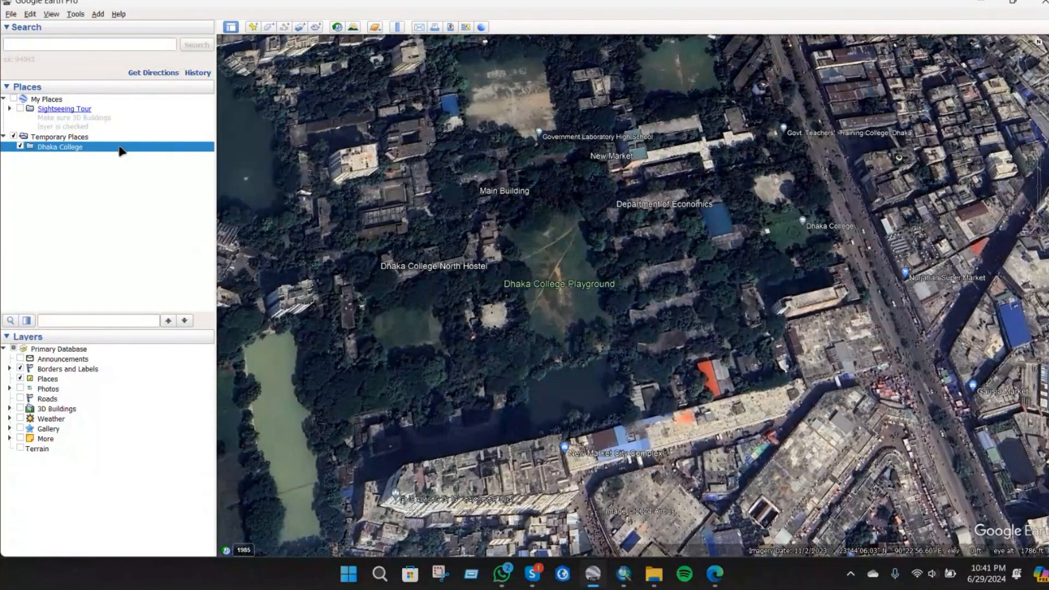
- Start a new polygon in the Dhaka College folder and name it Dhaka College Boundary
right_click(121, 150)
mouse_move(145, 156)
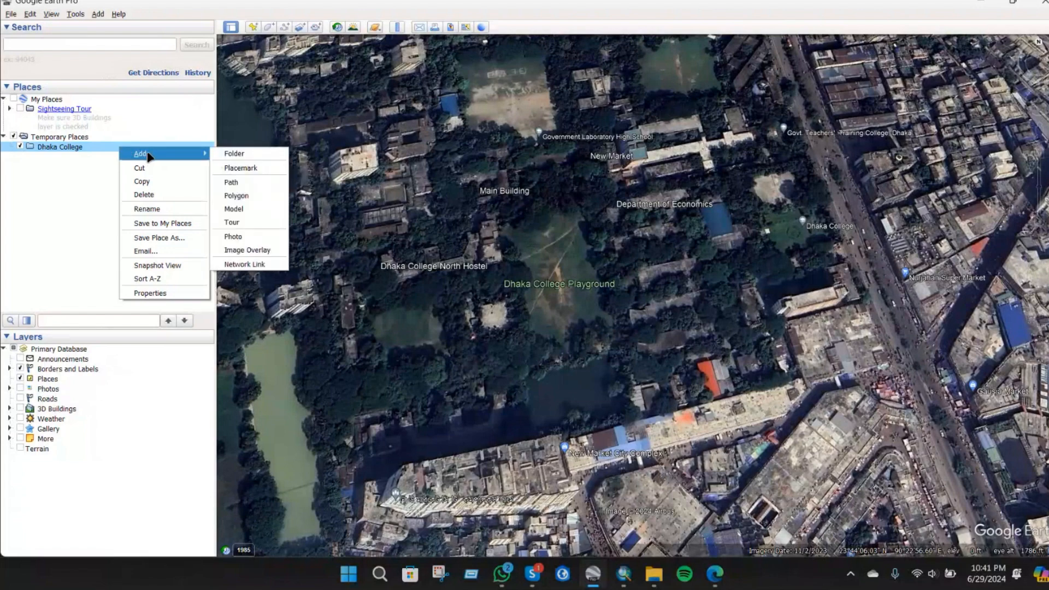
click(249, 197)
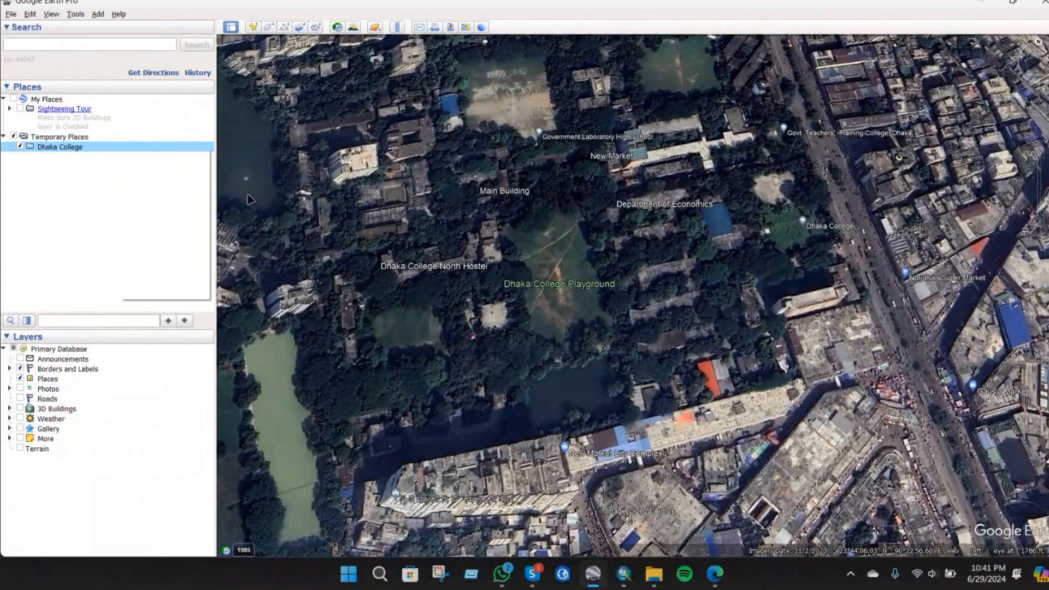
text(D)
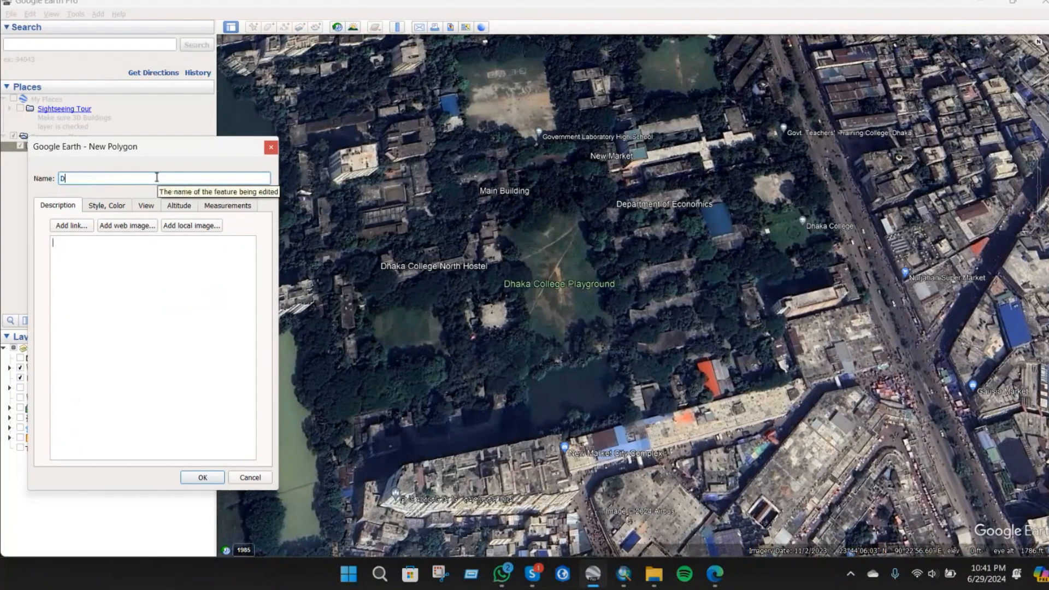
text(haka Coo)
text(lege)
text( Boundary)
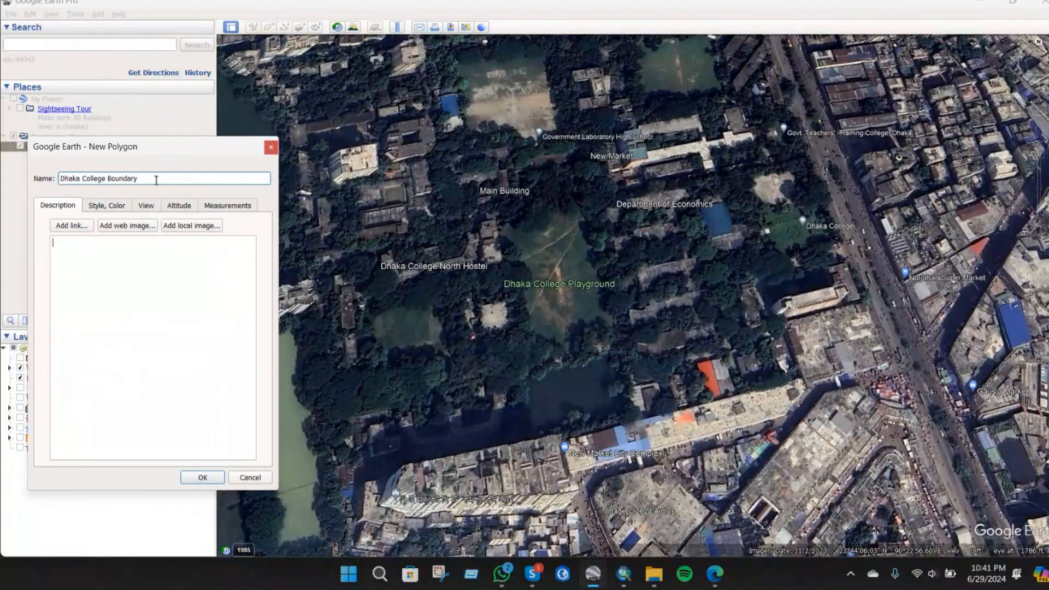
- Set the polygon's area style to Outlined and its line color to red
click(117, 207)
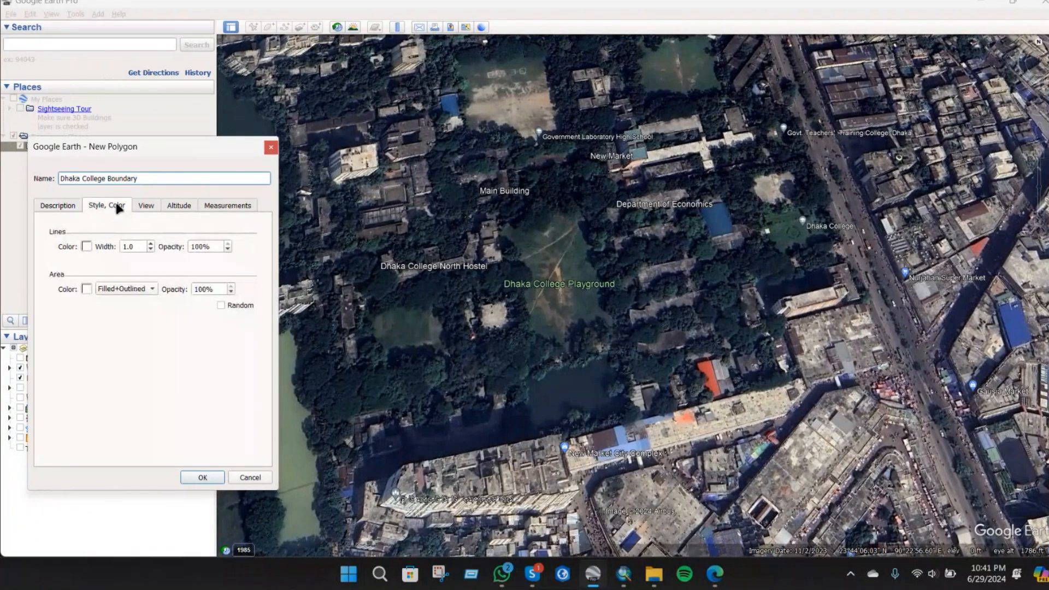
click(117, 291)
click(150, 276)
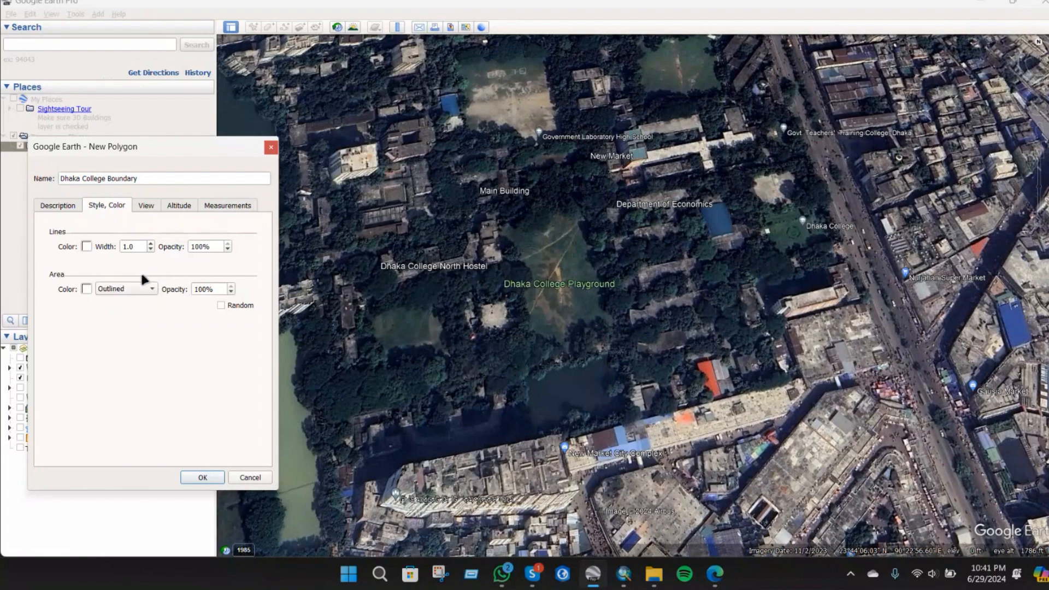
click(86, 247)
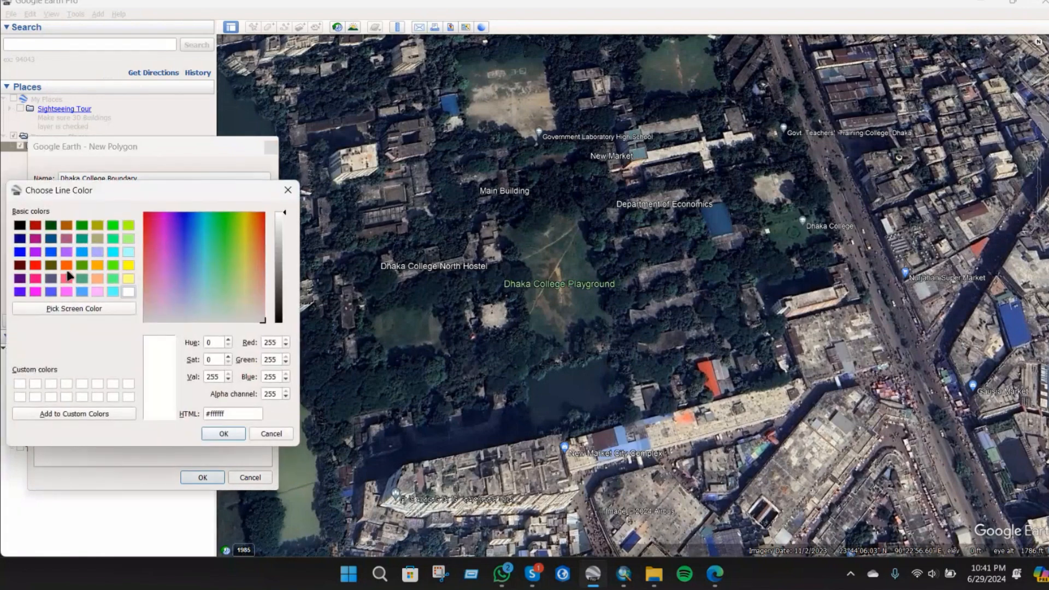
click(67, 266)
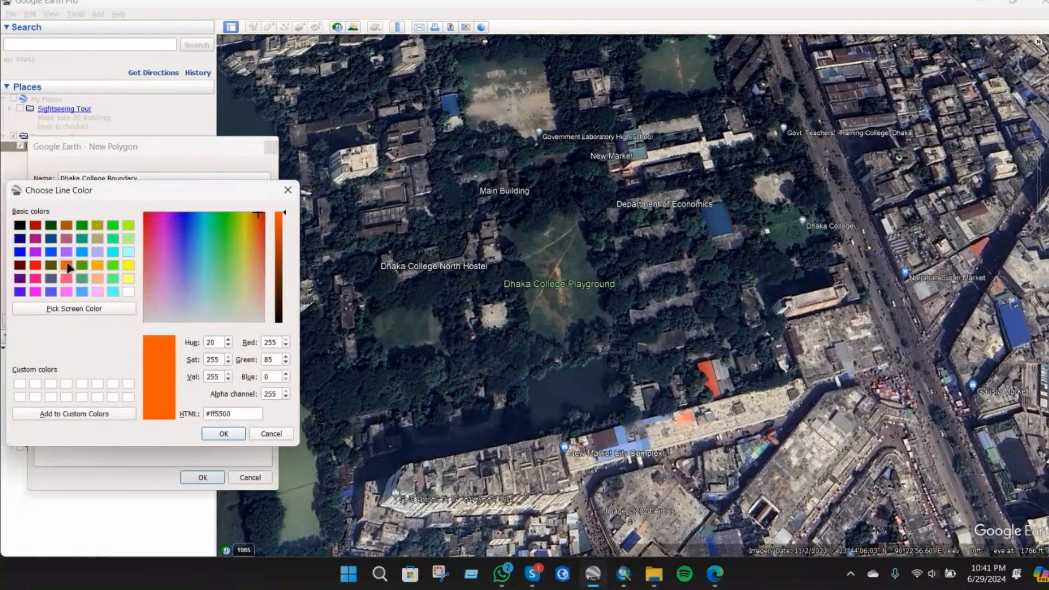
click(35, 265)
click(223, 432)
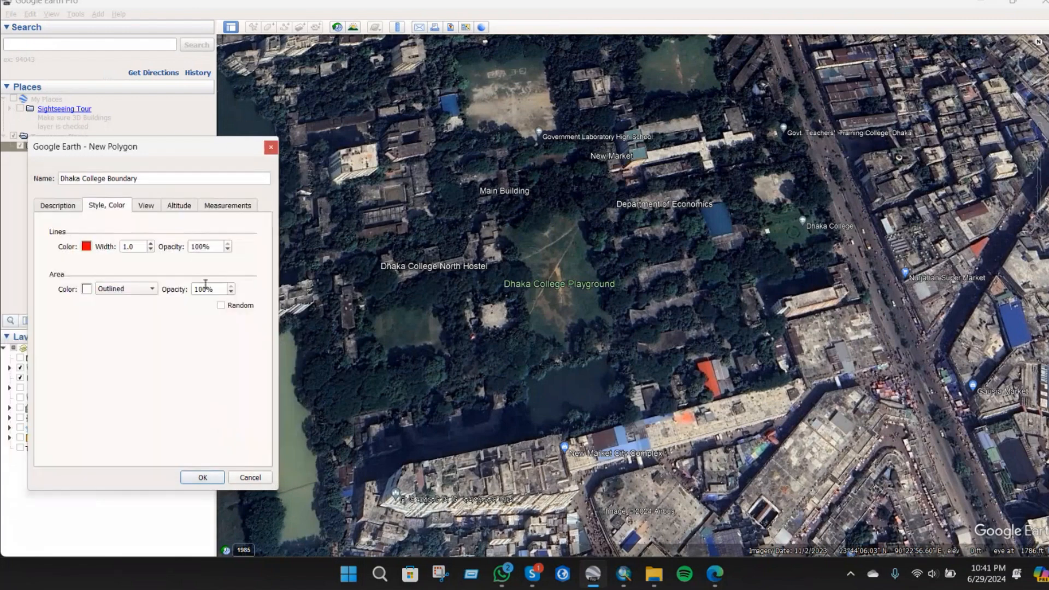
- Look through the new polygon's altitude and view settings and save the polygon without any vertices
click(224, 205)
click(189, 205)
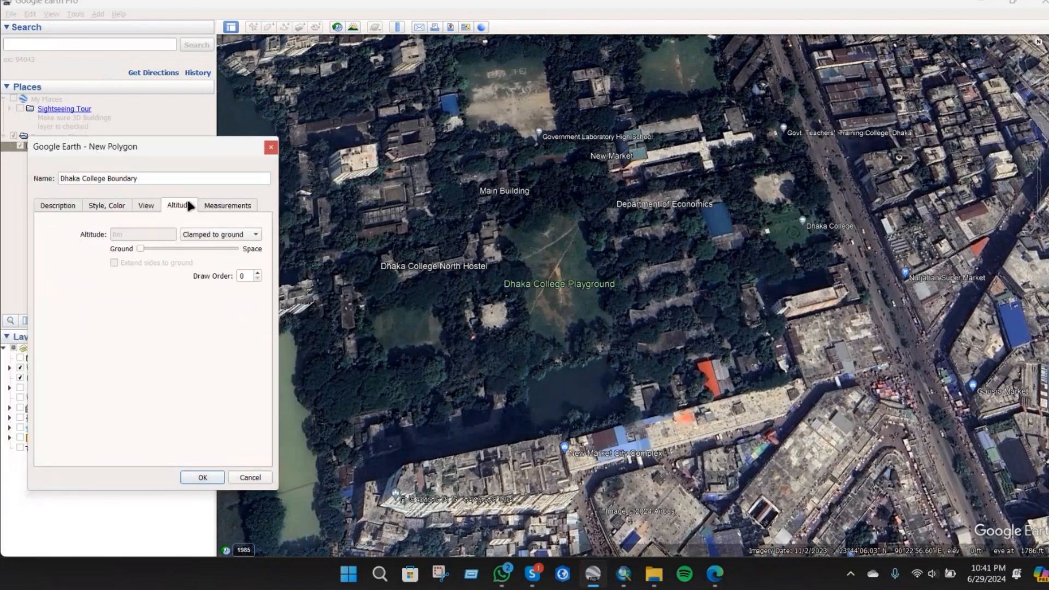
click(147, 205)
click(107, 206)
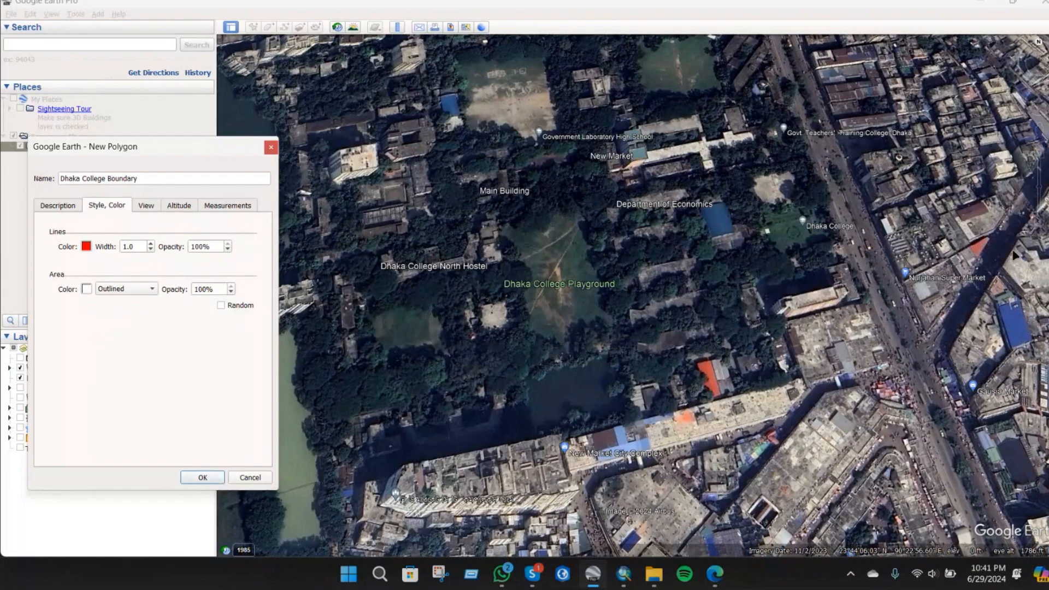
click(1032, 250)
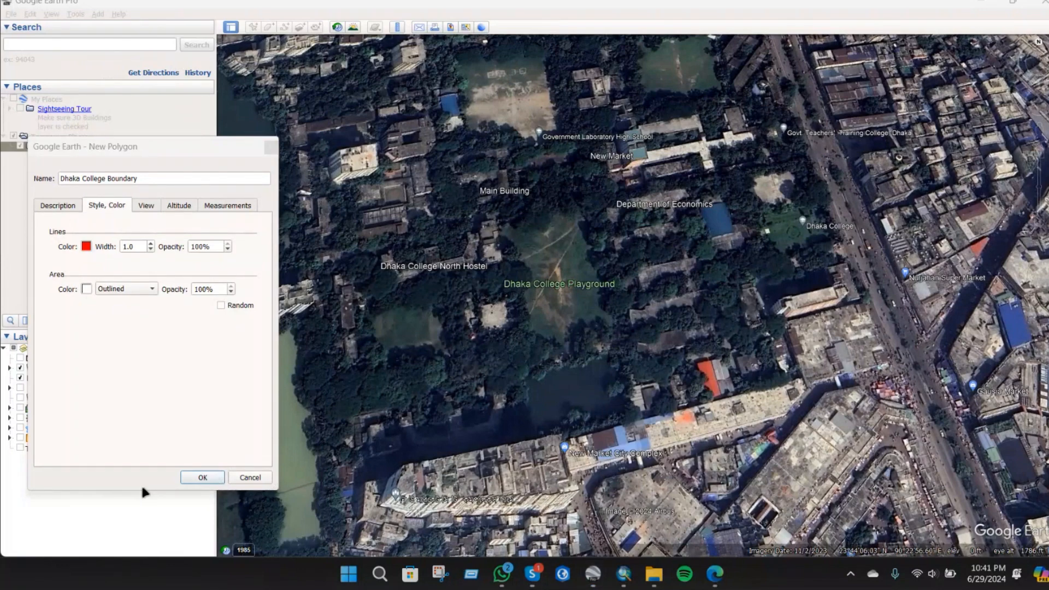
click(203, 478)
- Reopen the Dhaka College Boundary polygon, outline the area from the roadside corner past the basketball ground to west of the Department of Psychology, and save it
drag(584, 255, 608, 288)
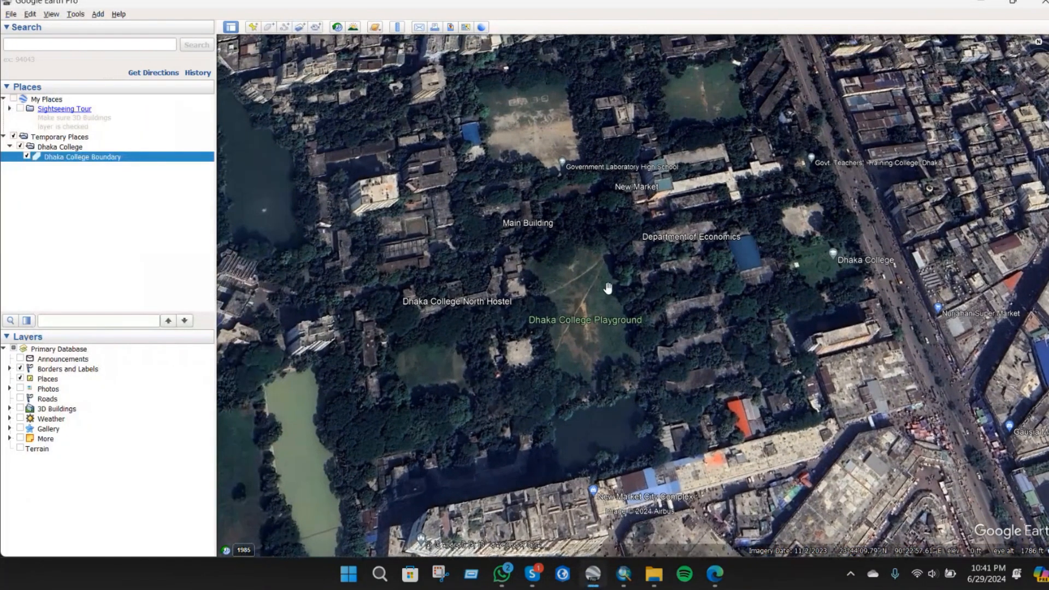
drag(656, 346, 677, 433)
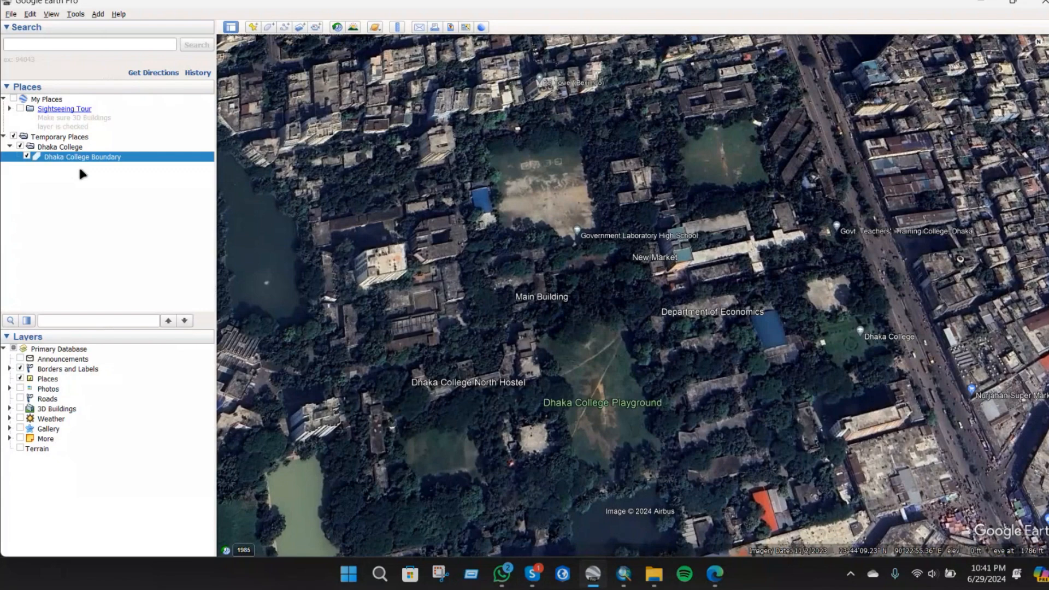
key(alt+Return)
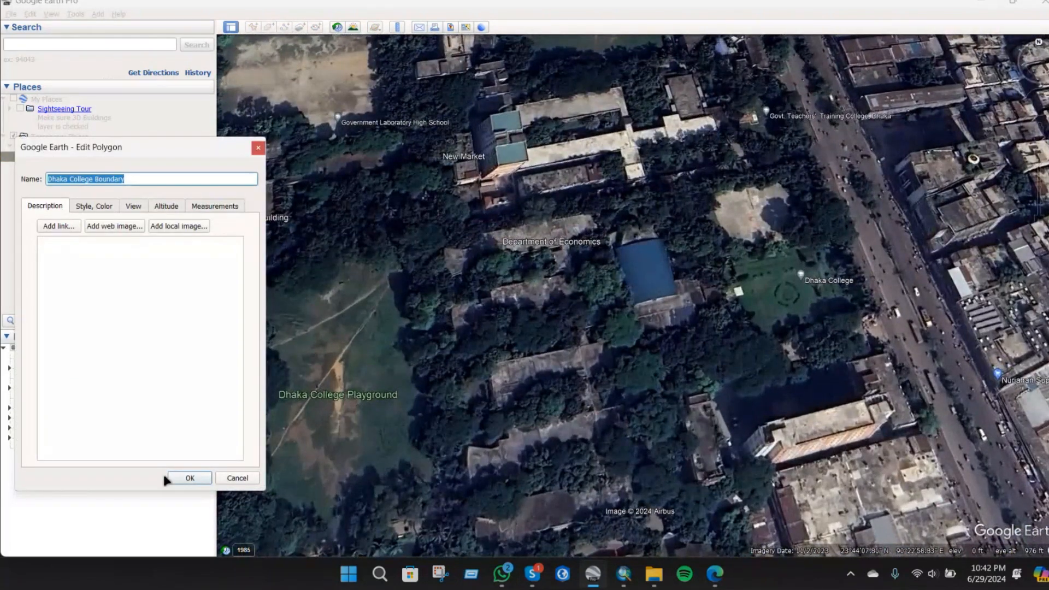
click(926, 423)
click(855, 230)
click(816, 180)
click(769, 186)
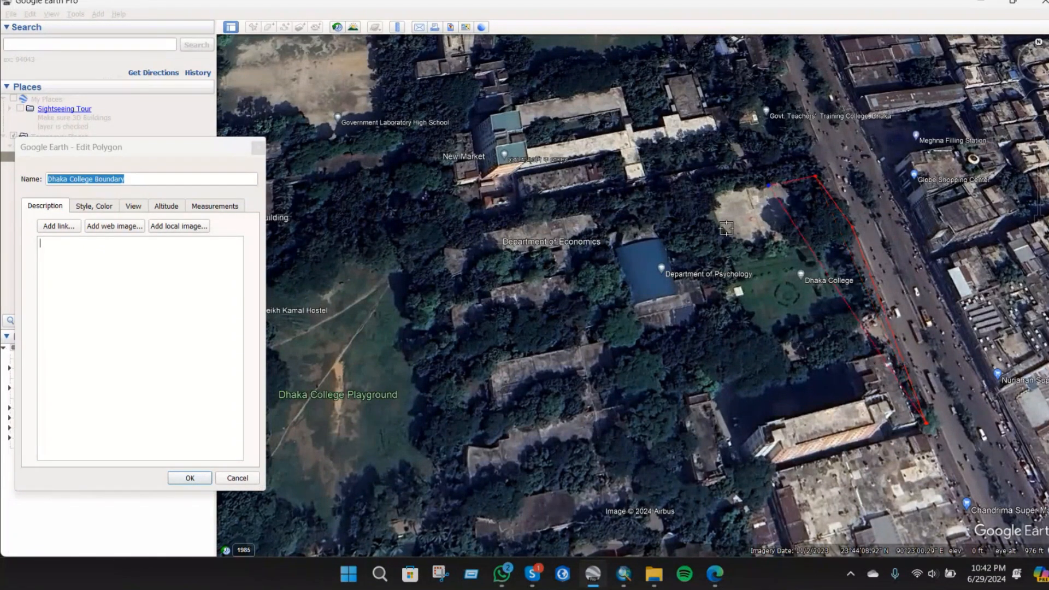
click(601, 307)
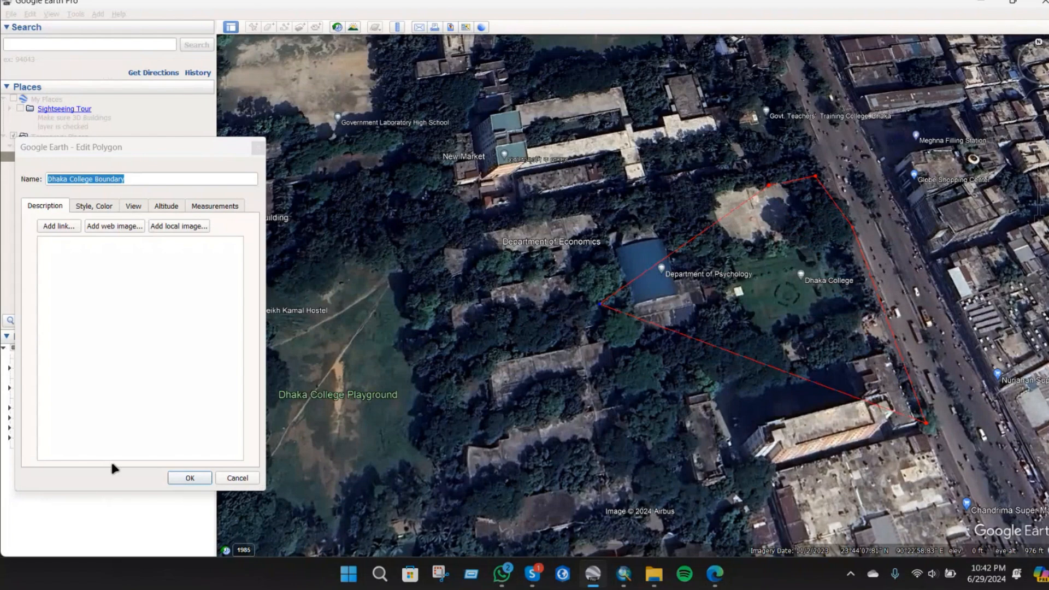
click(190, 477)
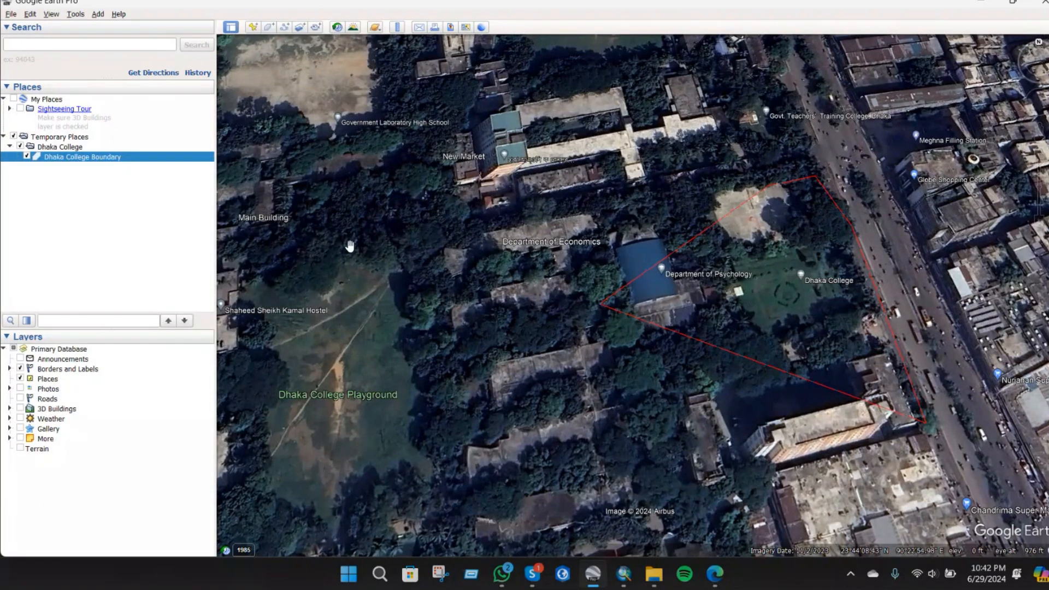
- Reopen the boundary polygon for editing and delete its western and northern vertices, back to the roadside stretch near the main gate
right_click(104, 161)
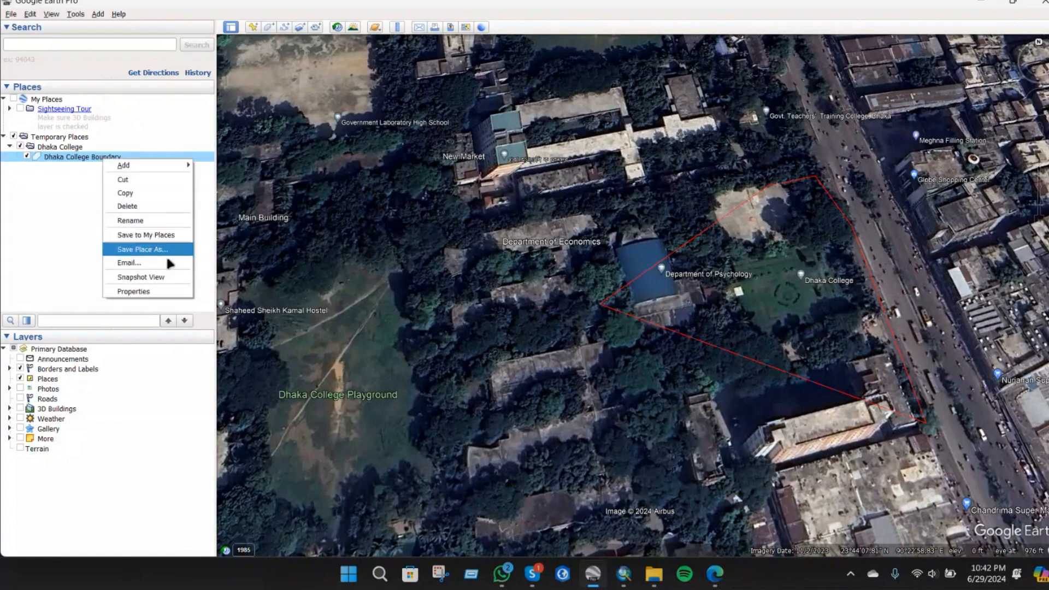
click(164, 301)
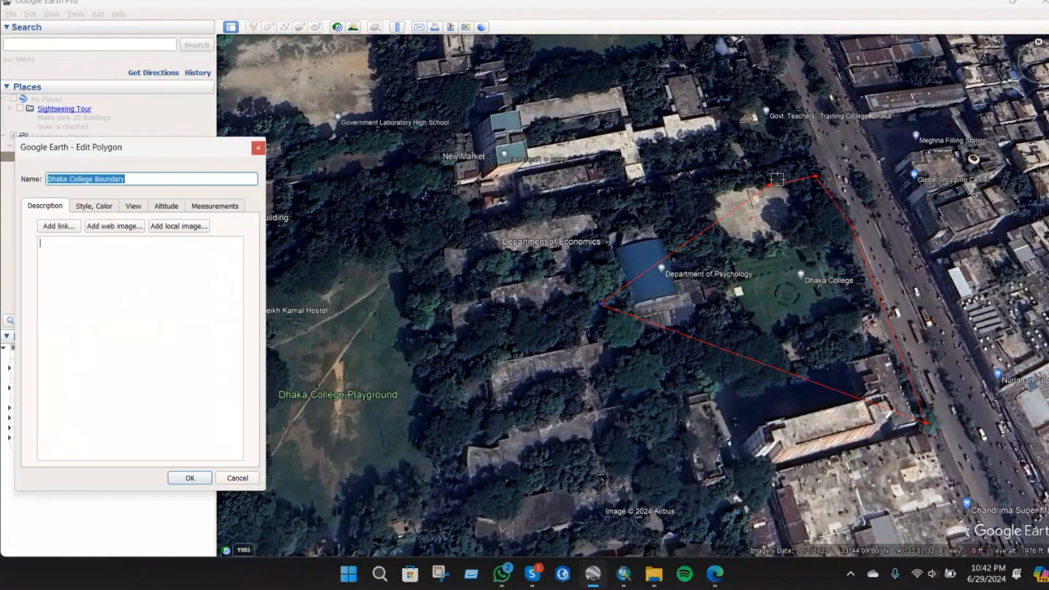
click(772, 189)
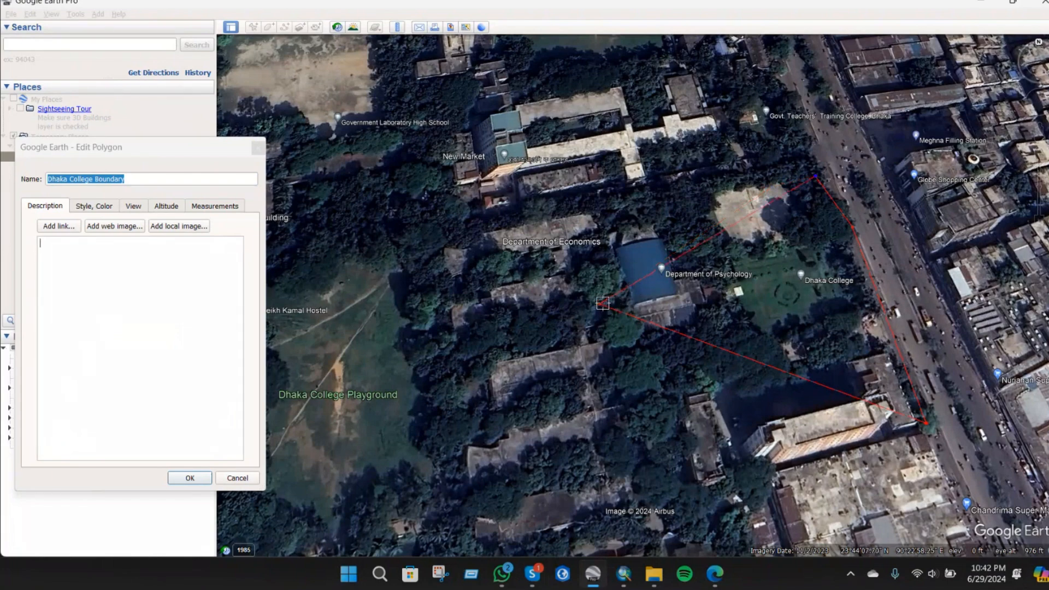
right_click(601, 306)
right_click(802, 247)
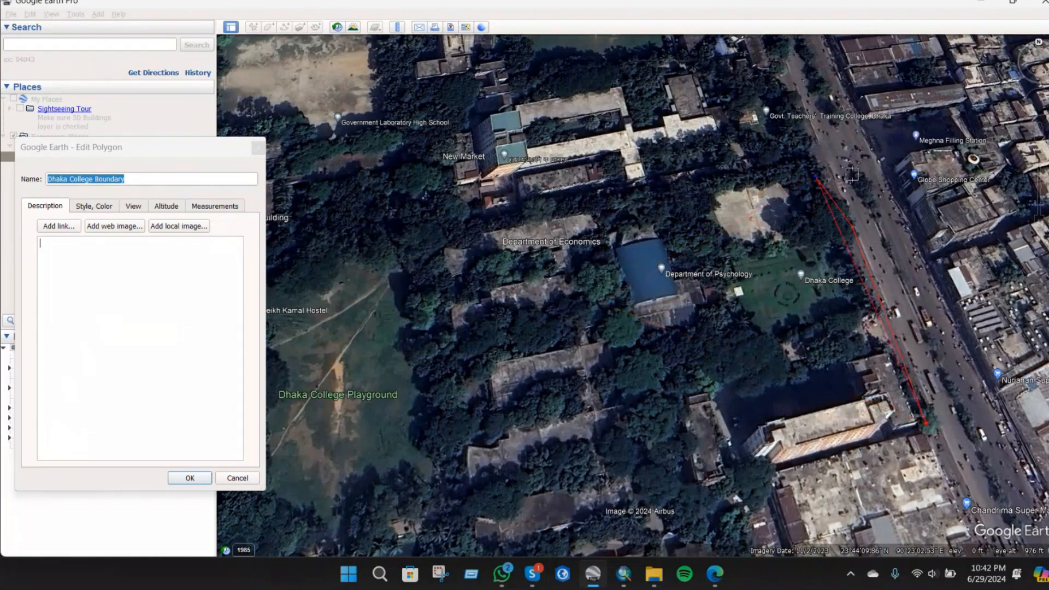
right_click(834, 197)
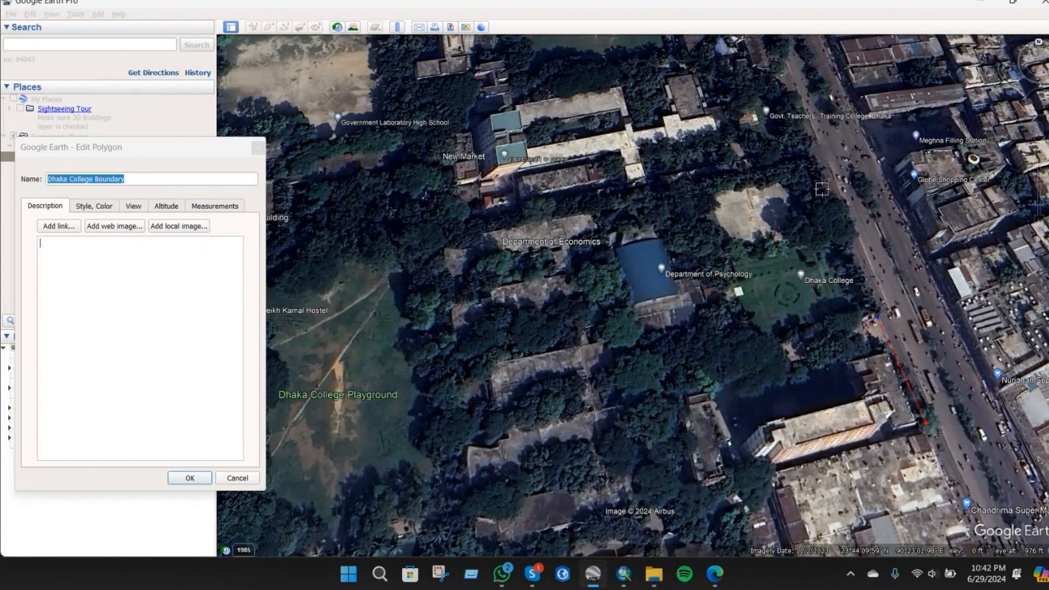
- Extend the boundary north along the road to beside the bare court, trying and removing vertices near the Govt. Teachers' Training College
click(823, 189)
click(786, 97)
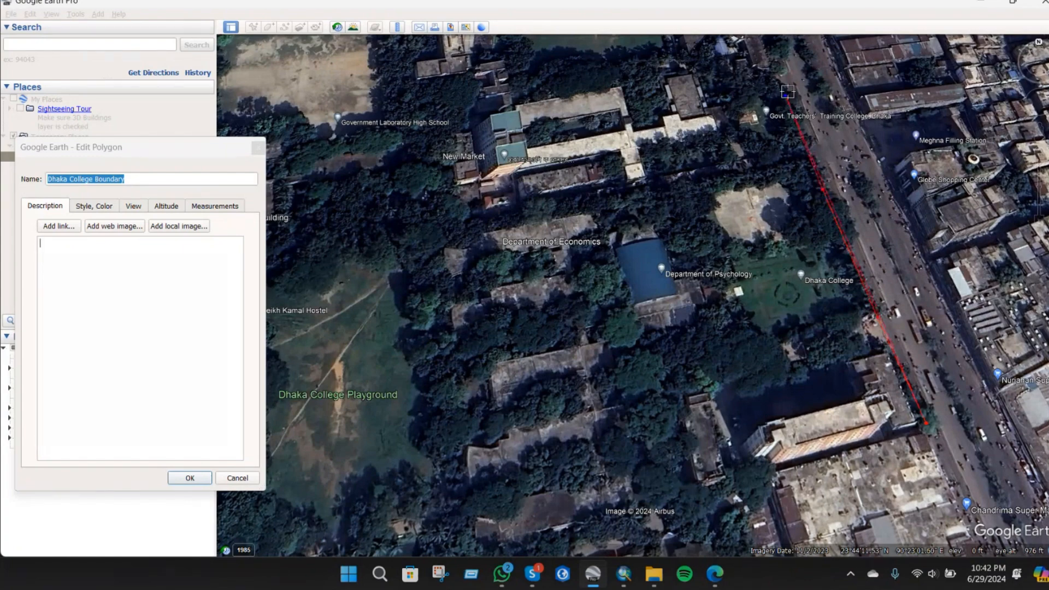
scroll(1001, 480, down, 3)
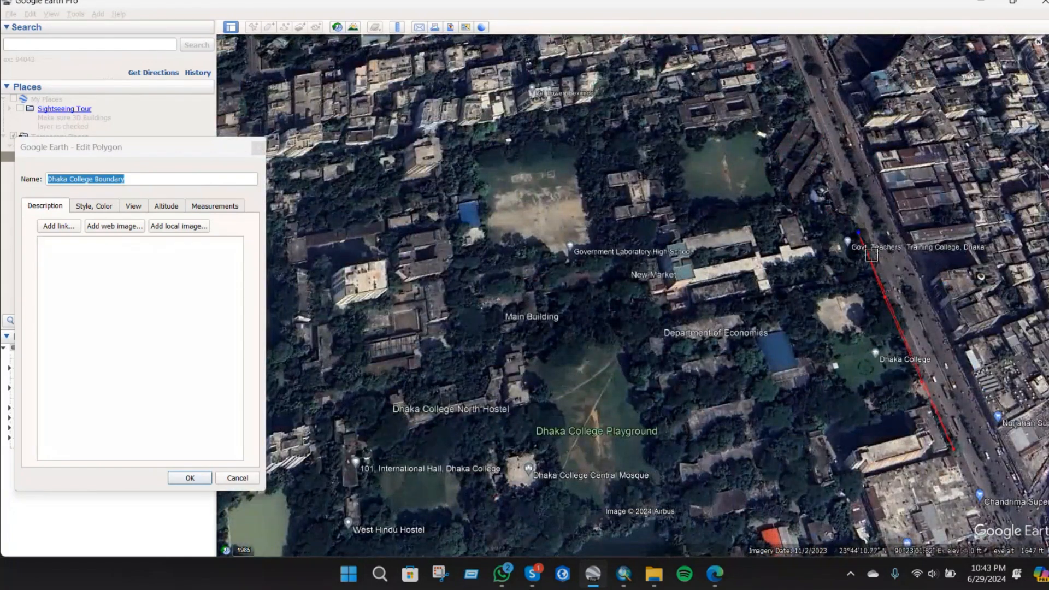
scroll(869, 254, up, 2)
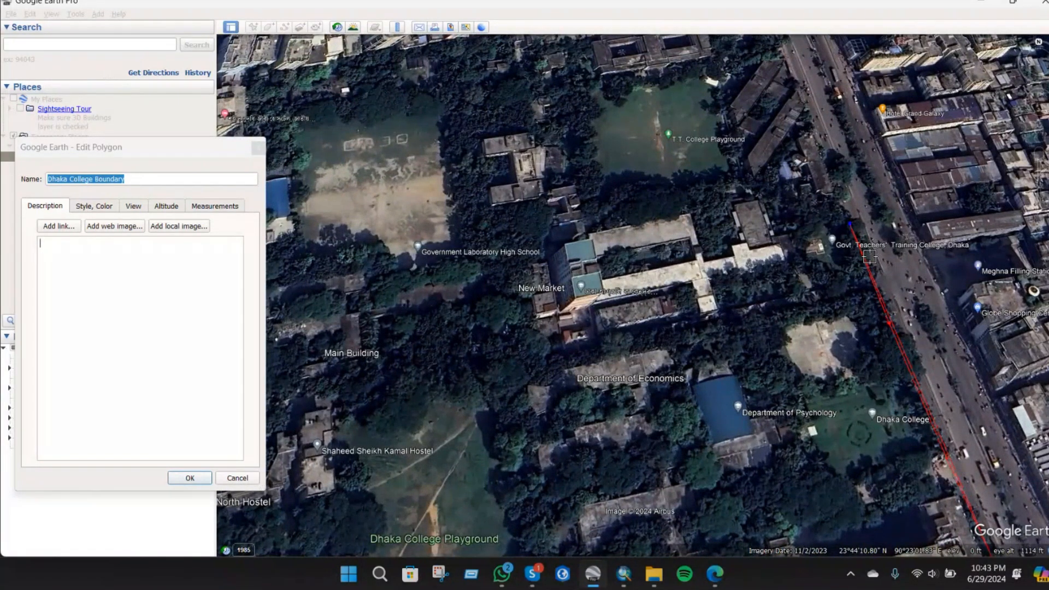
click(771, 230)
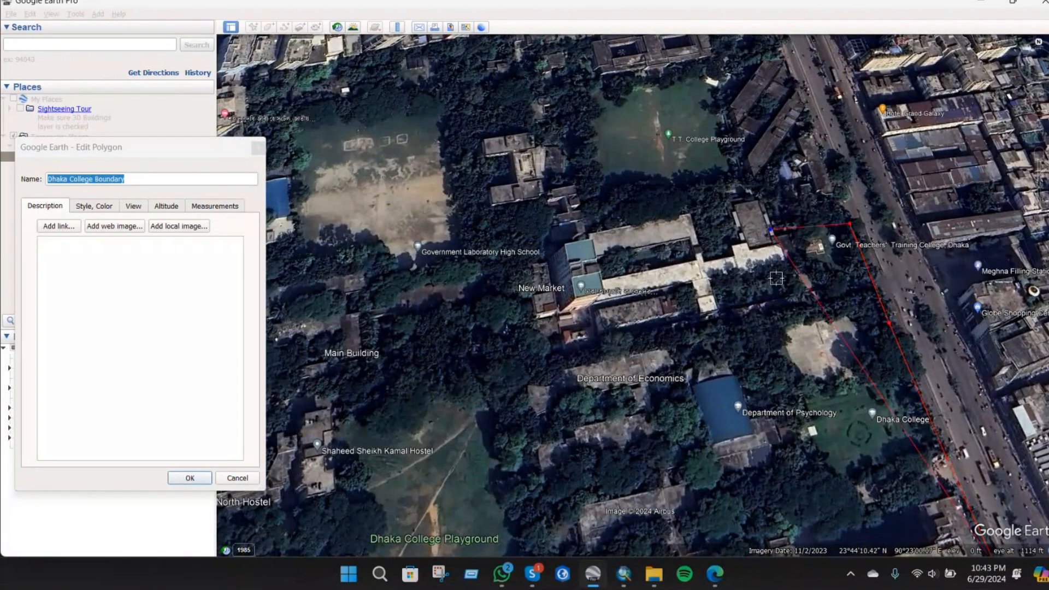
right_click(773, 231)
right_click(774, 229)
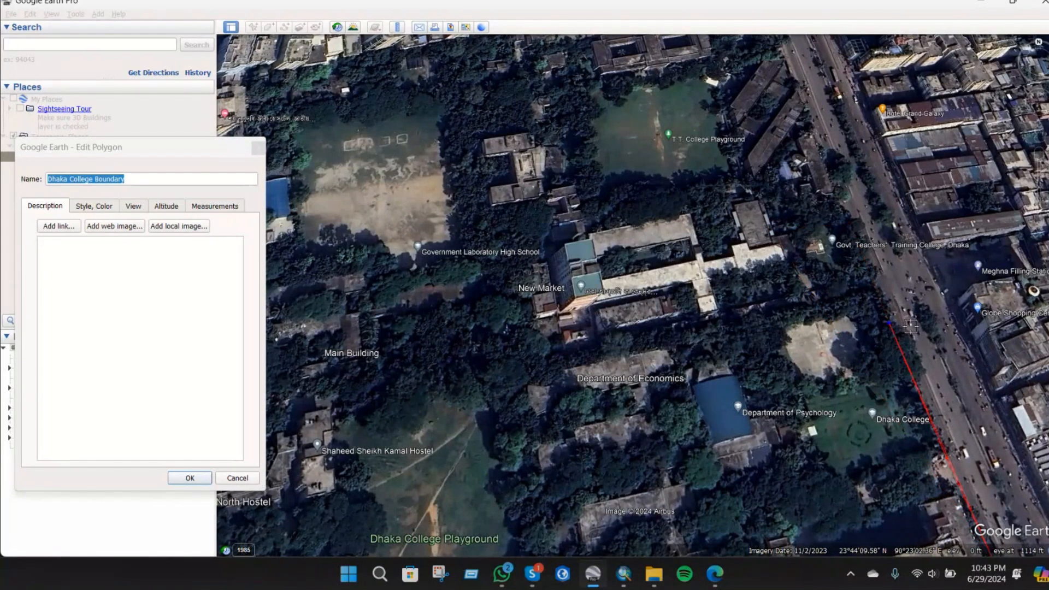
click(803, 275)
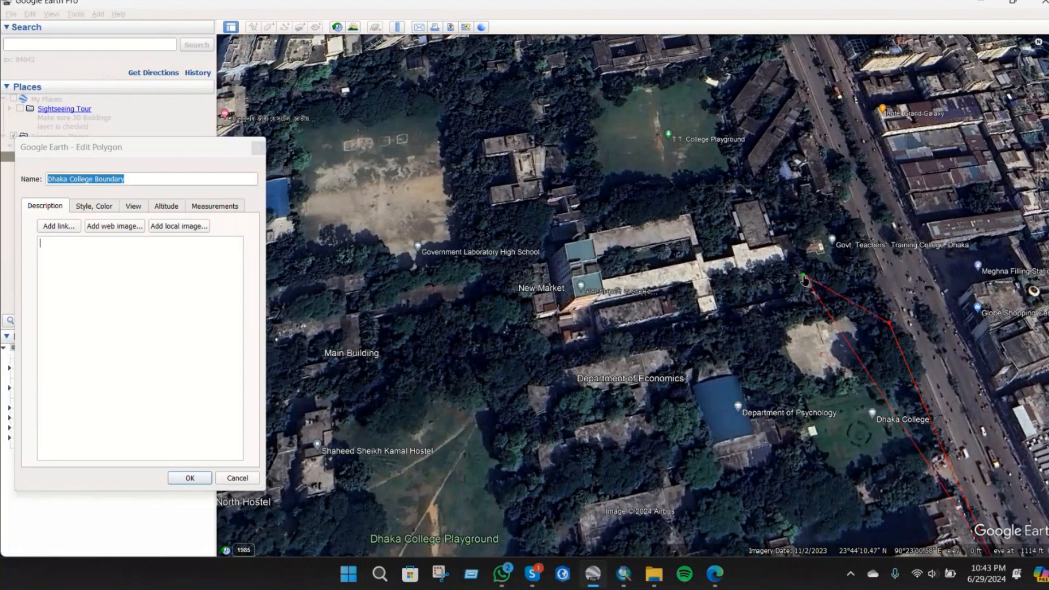
right_click(804, 277)
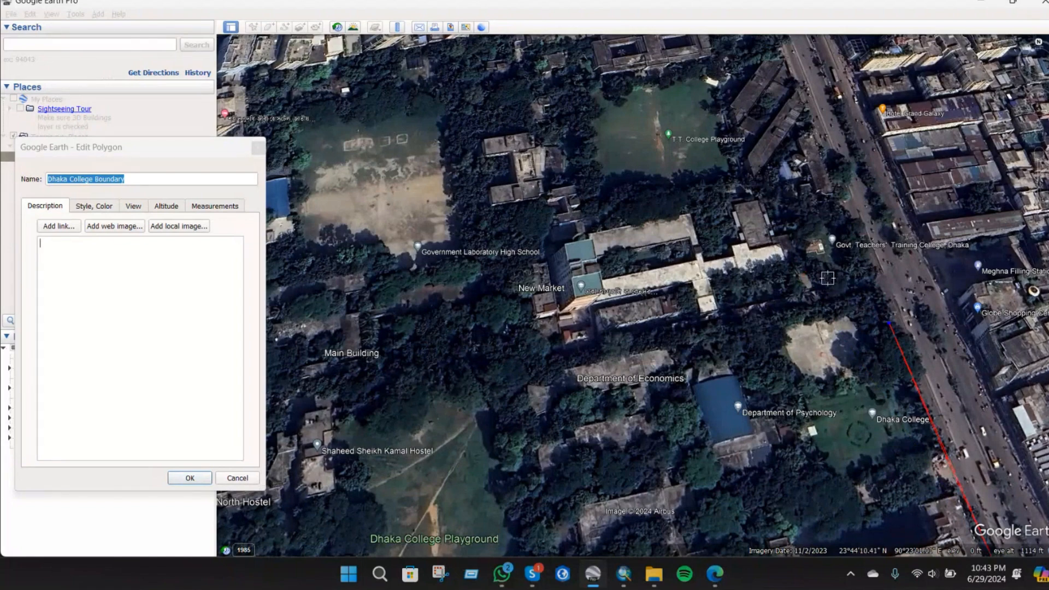
- Try outlining the northern edge from the roadside west to the trees north of the playground, and delete those vertices
click(772, 303)
click(662, 323)
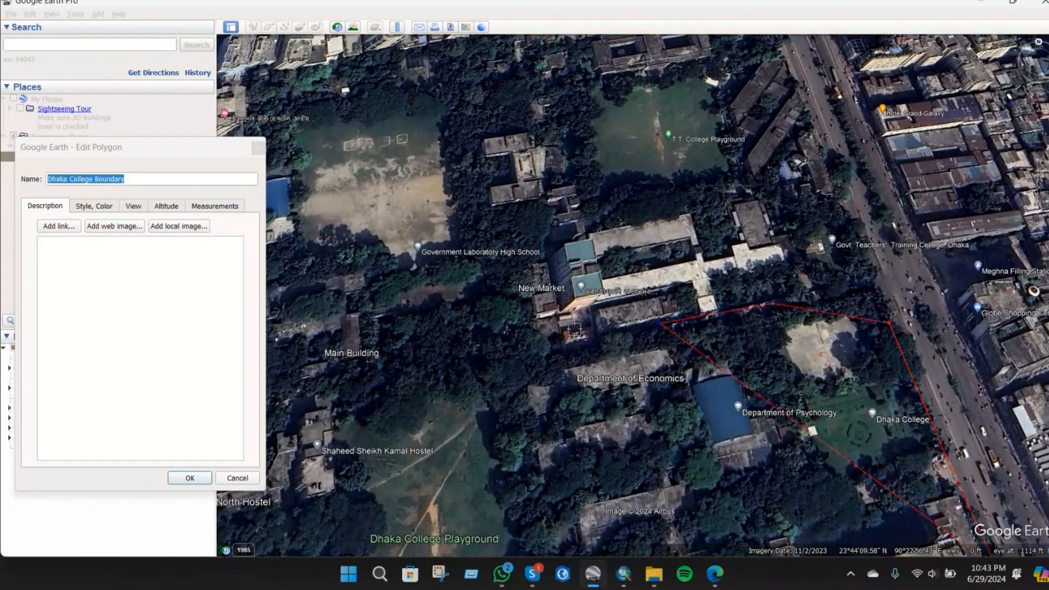
click(476, 343)
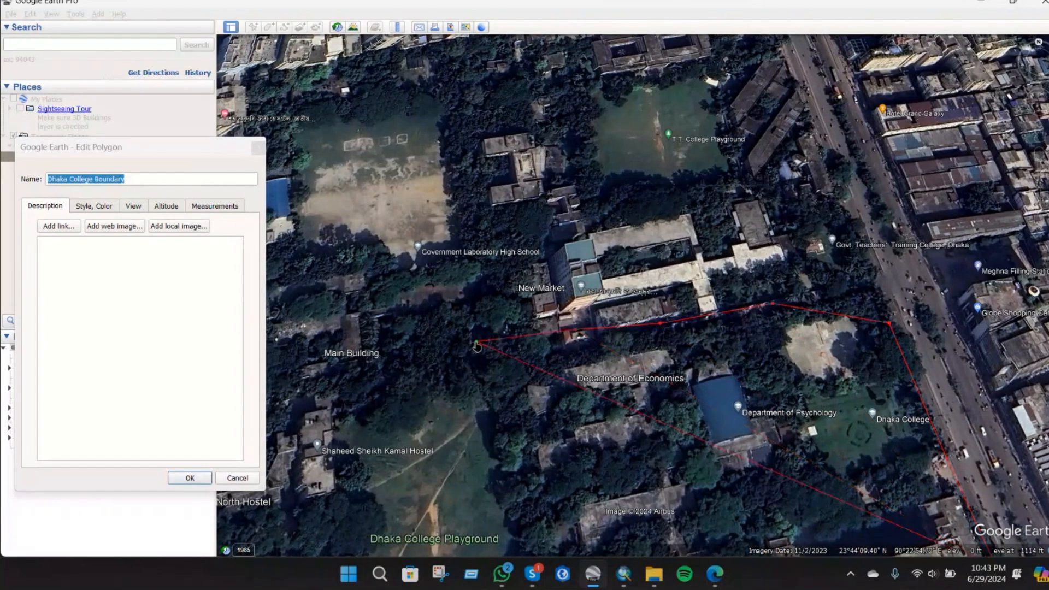
click(446, 378)
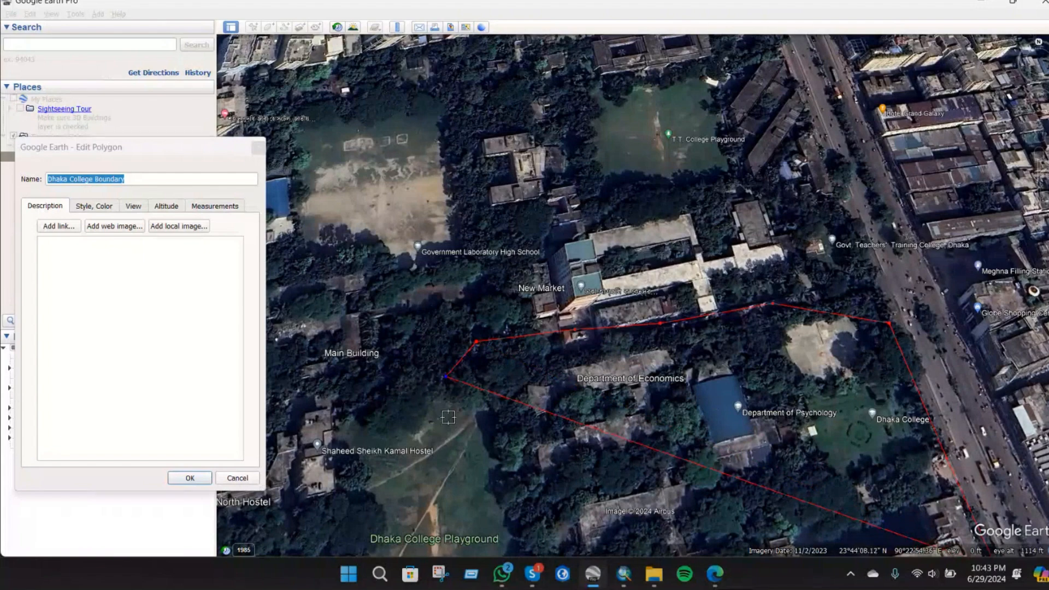
key(Delete)
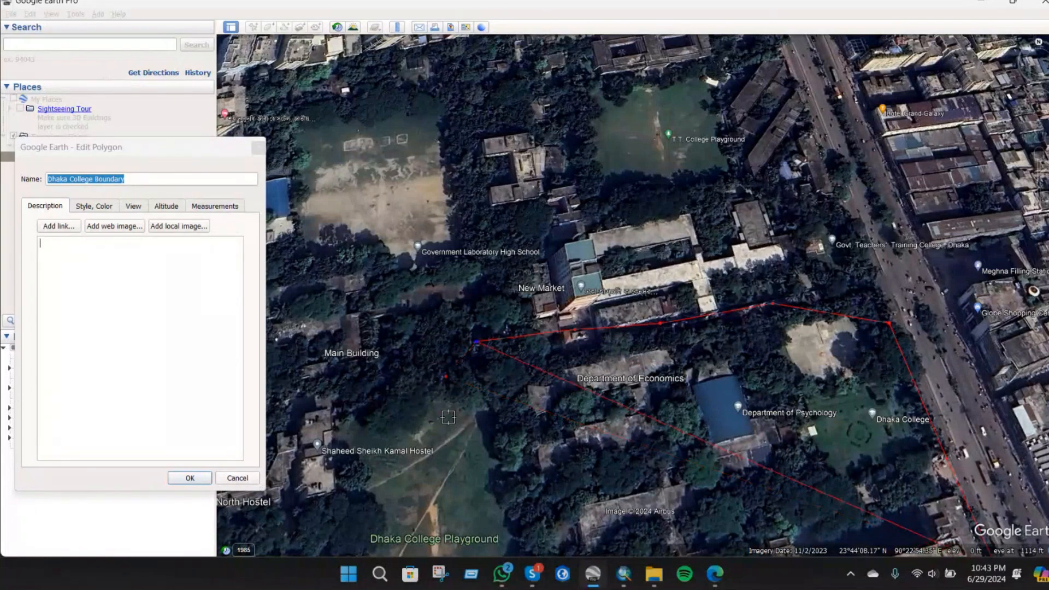
key(Delete)
key(Delete)
key(Delete)
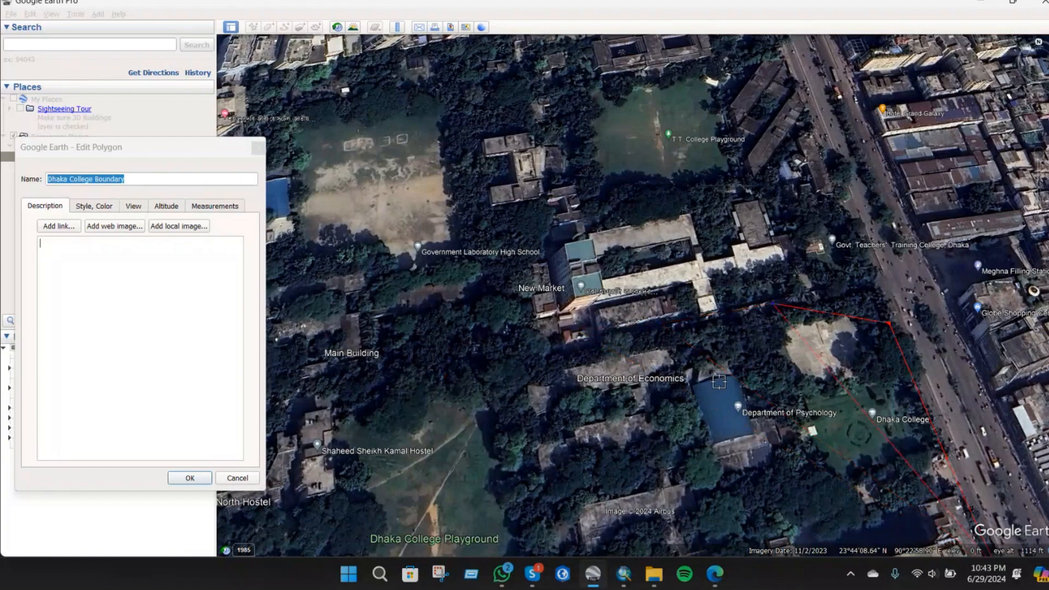
key(Delete)
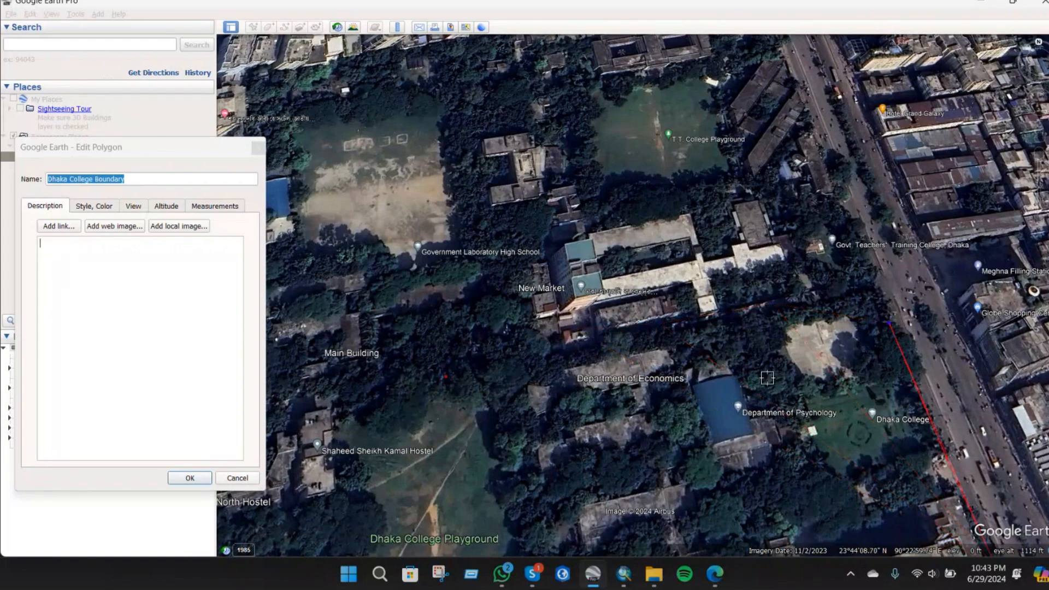
- Try the northern edge again slightly farther south, just above the Department of Economics, and delete its vertices back to the roadside
click(767, 322)
click(703, 330)
click(569, 349)
click(514, 362)
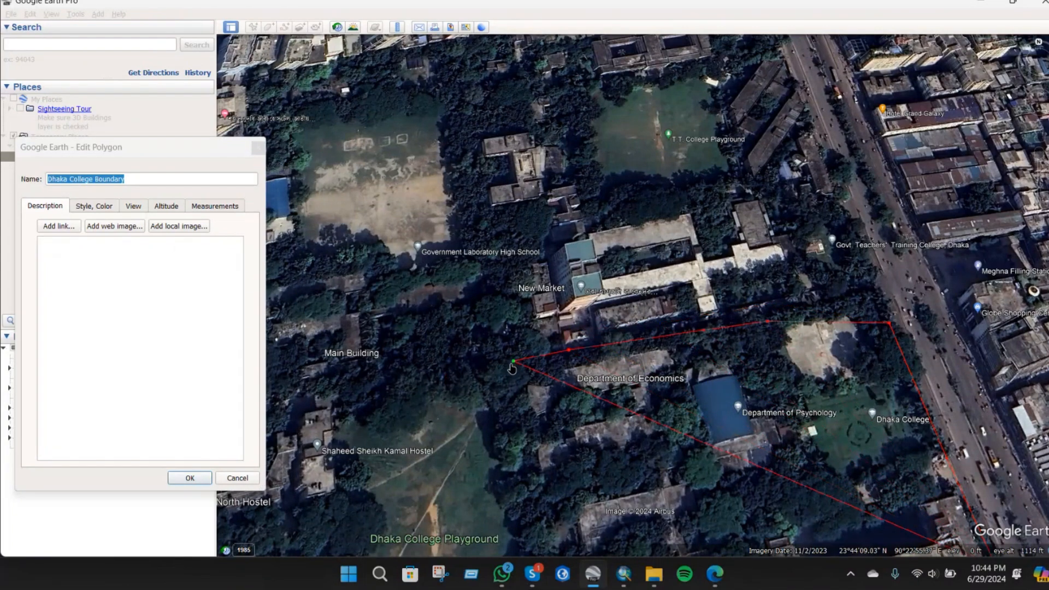
key(Delete)
key(Delete)
key(Delete)
key(Delete)
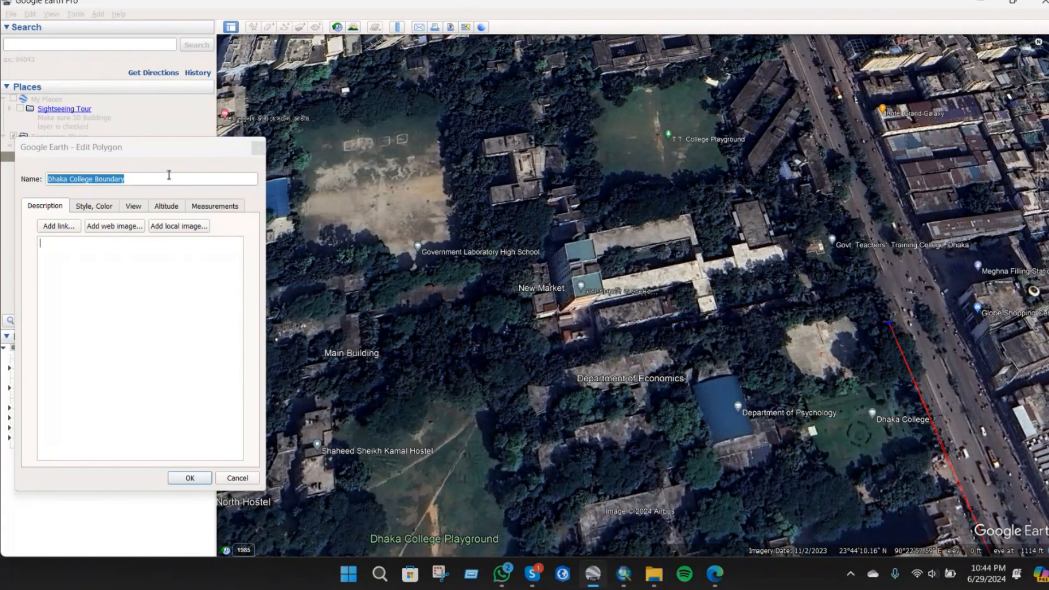
- Switch to the Skype group call to check it, and return to the maximized Google Earth Pro window
click(224, 388)
drag(880, 4, 1, 98)
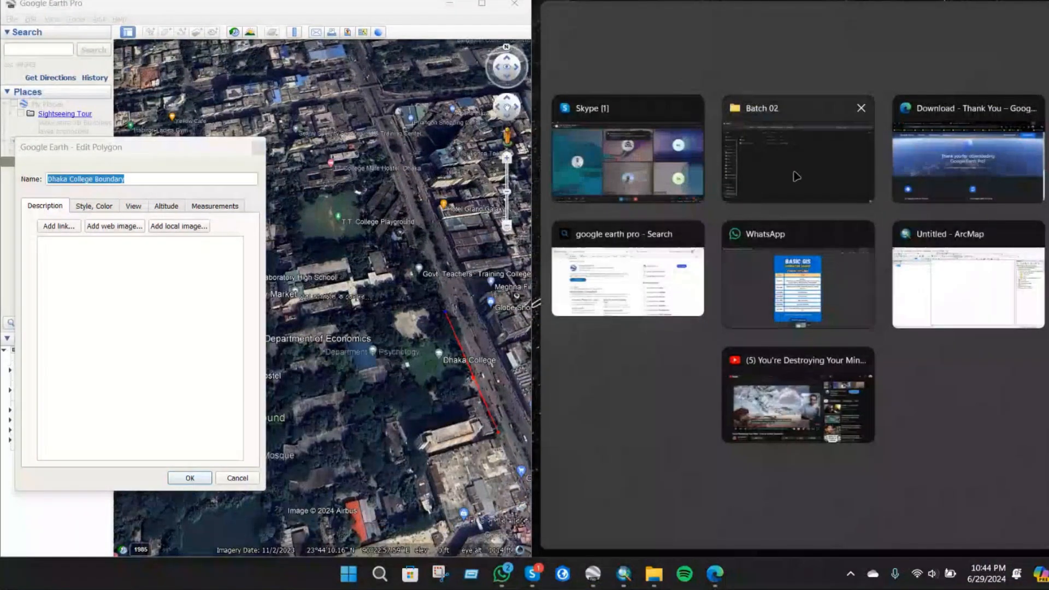
click(637, 158)
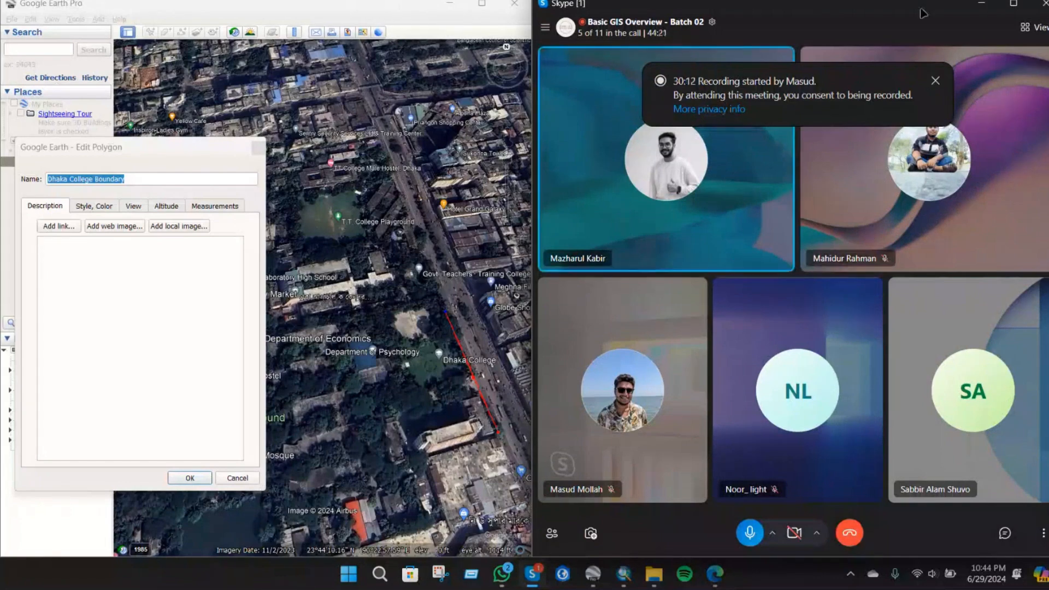
mouse_move(1014, 5)
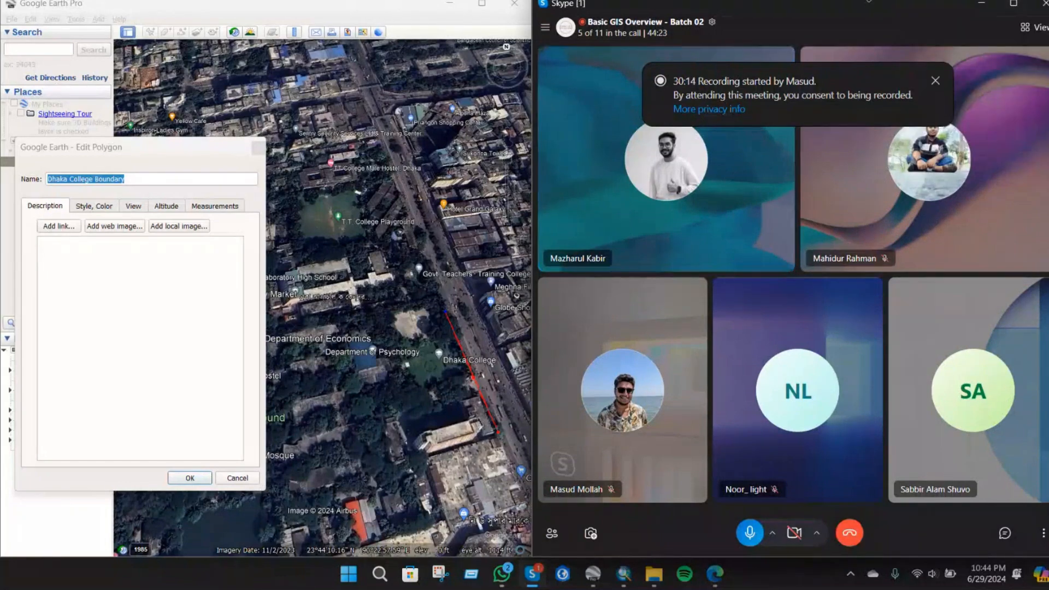
drag(872, 9, 658, 1)
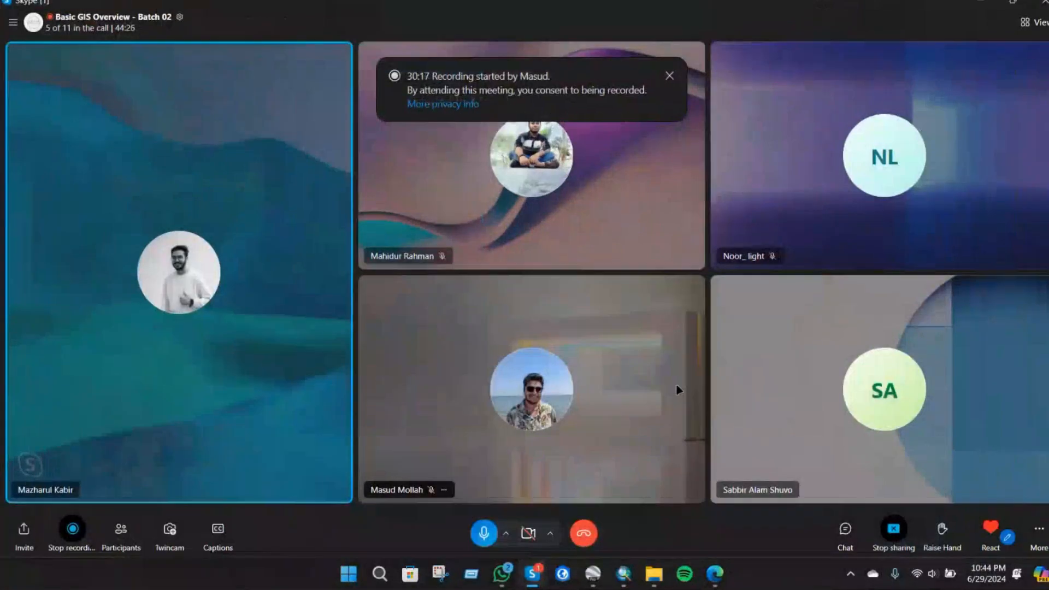
click(593, 574)
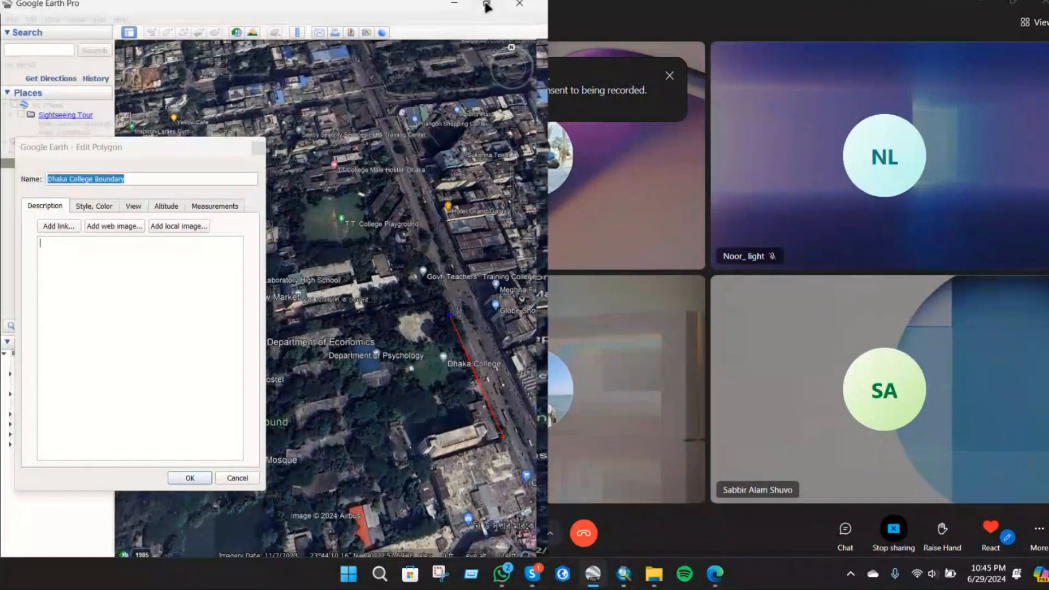
click(488, 7)
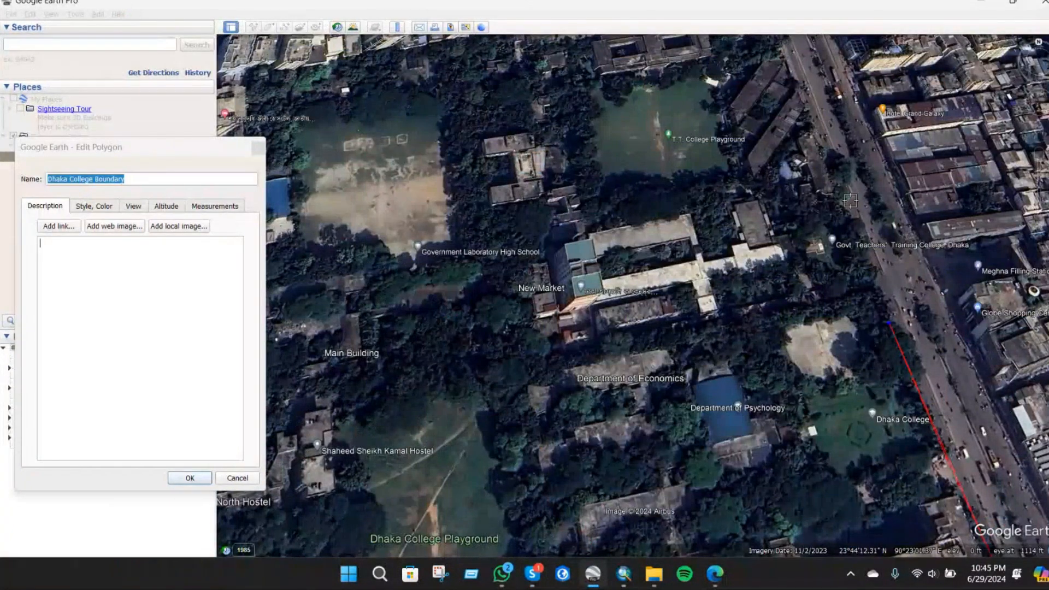
- Outline the northern edge from the roadside west past the Department of Economics to just north of Shaheed Sheikh Kamal Hostel
click(874, 290)
click(639, 341)
click(410, 377)
scroll(920, 215, down, 3)
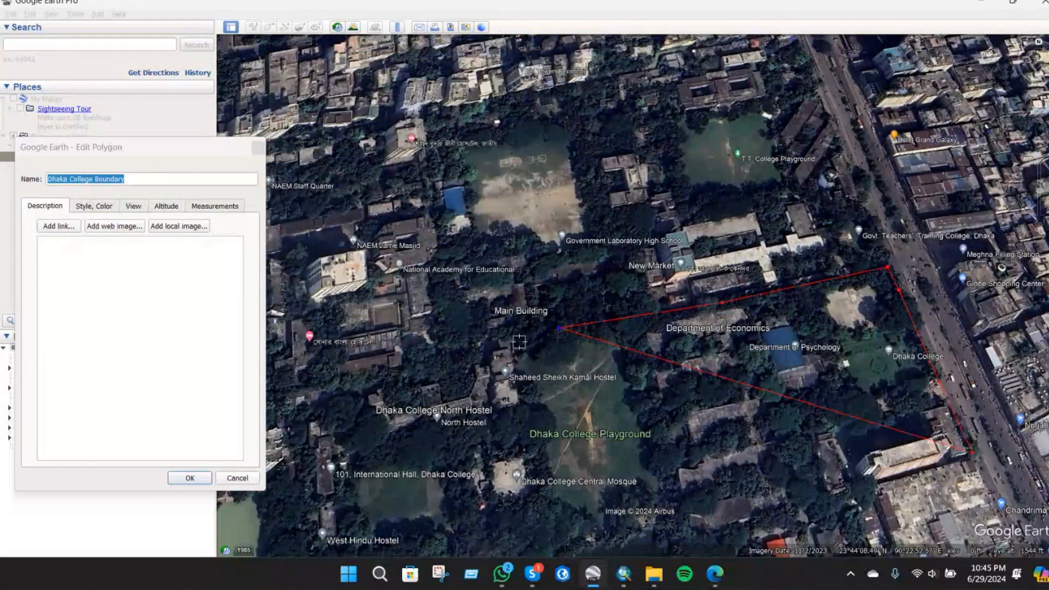
scroll(519, 342, up, 2)
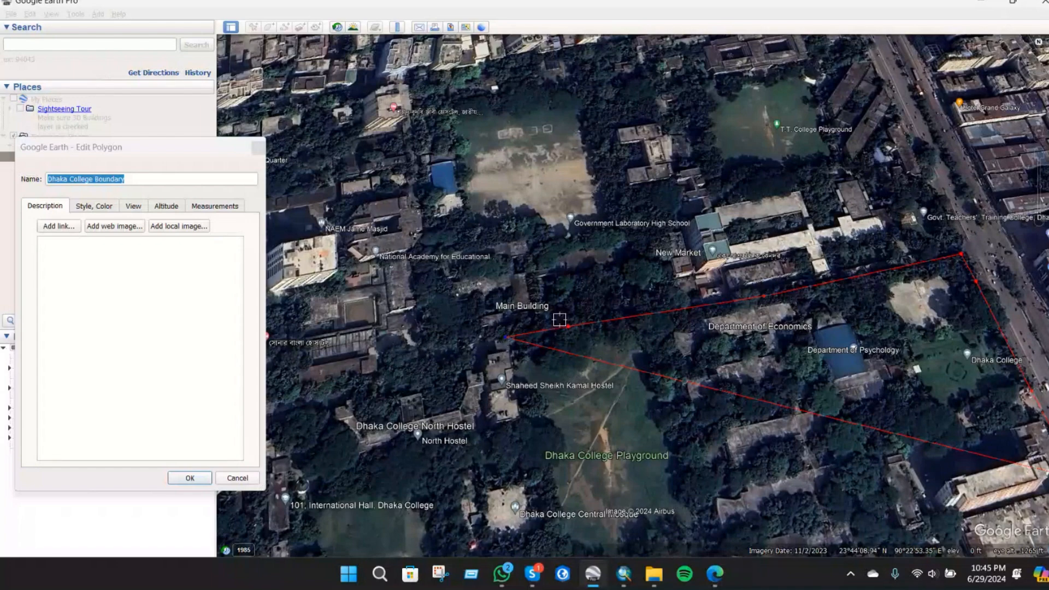
scroll(560, 320, up, 2)
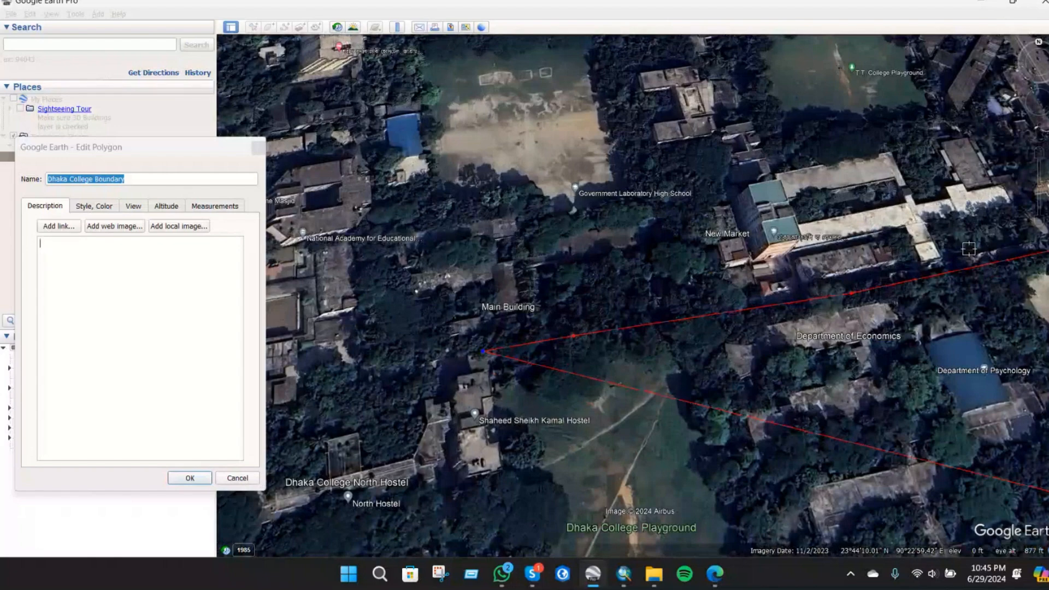
scroll(891, 238, down, 2)
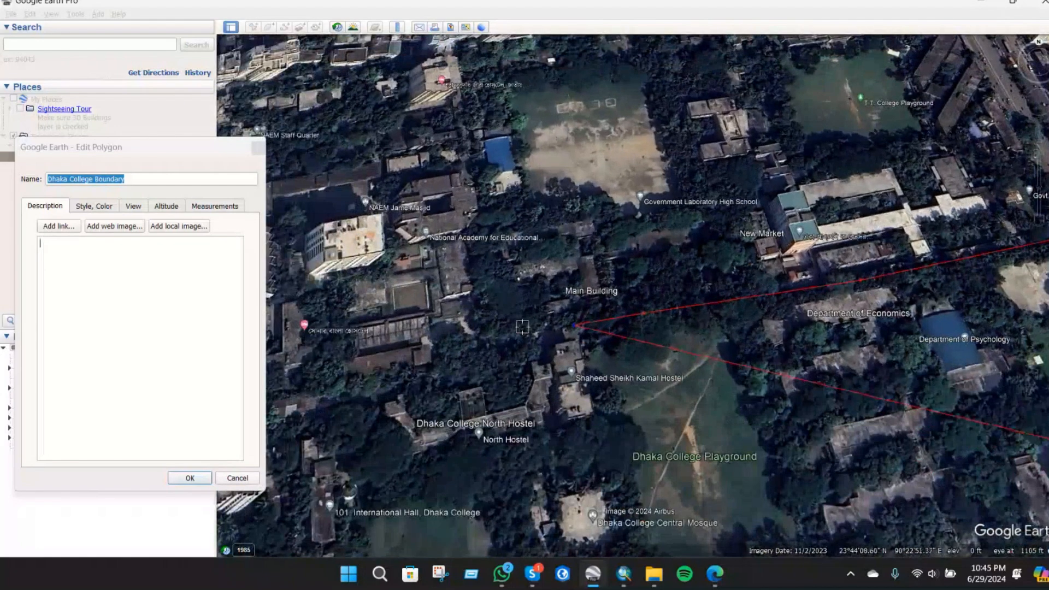
scroll(493, 373, up, 1)
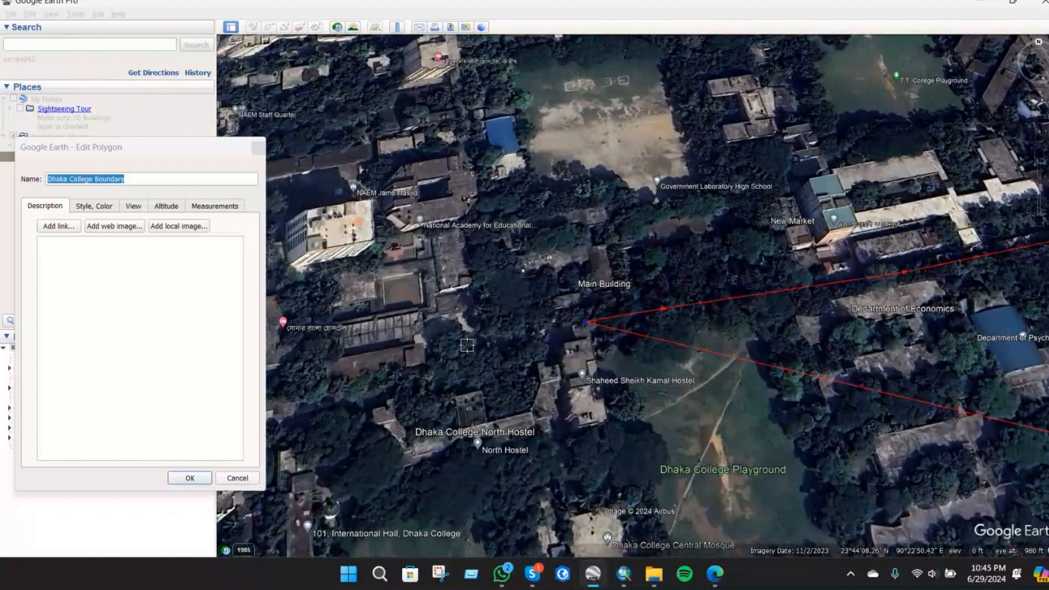
- Extend the northern edge west past the trees above Dhaka College North Hostel, and remove the last misplaced vertices
click(462, 350)
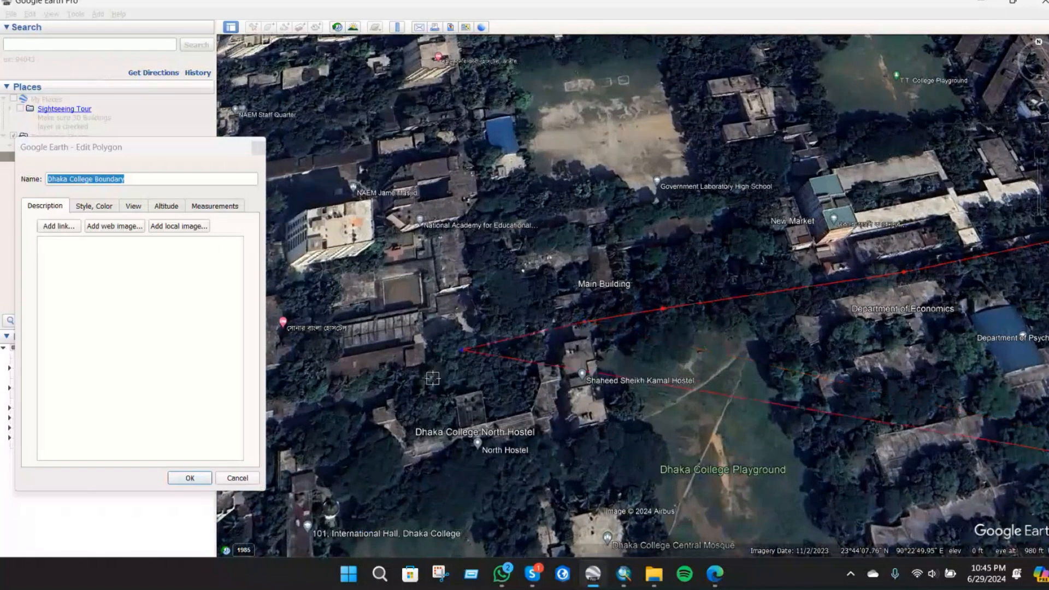
click(428, 369)
click(372, 379)
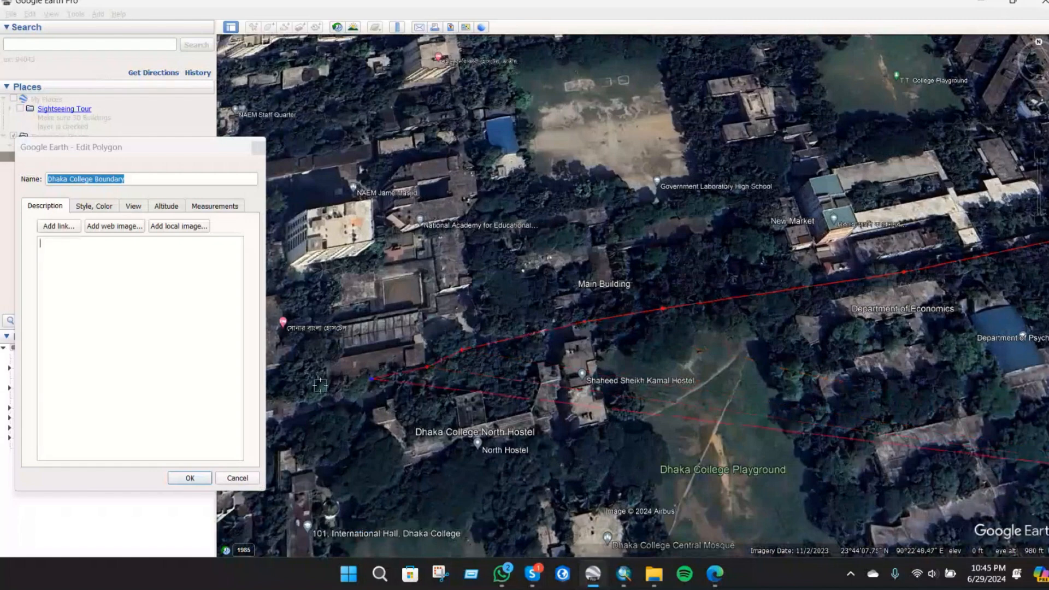
scroll(287, 395, down, 2)
scroll(447, 346, up, 1)
click(448, 346)
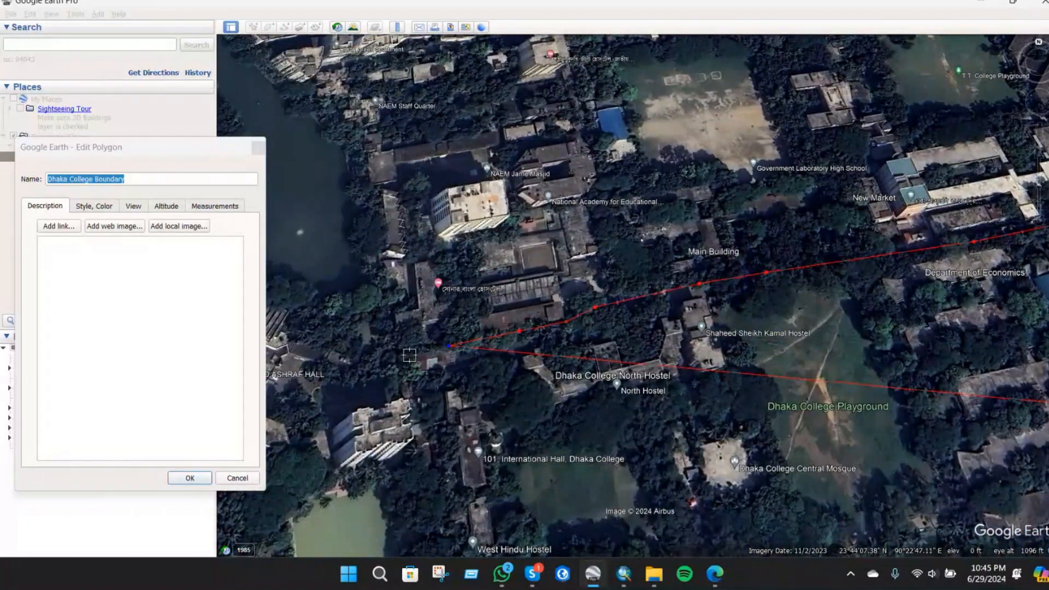
right_click(545, 346)
right_click(545, 346)
- Continue the northern edge west from above Dhaka College North Hostel to the campus corner northwest of International Hall
click(554, 337)
click(518, 347)
click(454, 364)
click(440, 374)
- Outline the western edge south past International Hall and West Hindu Hostel to the corner beside Akhtaruzzaman Elias Hostel
click(441, 420)
click(454, 508)
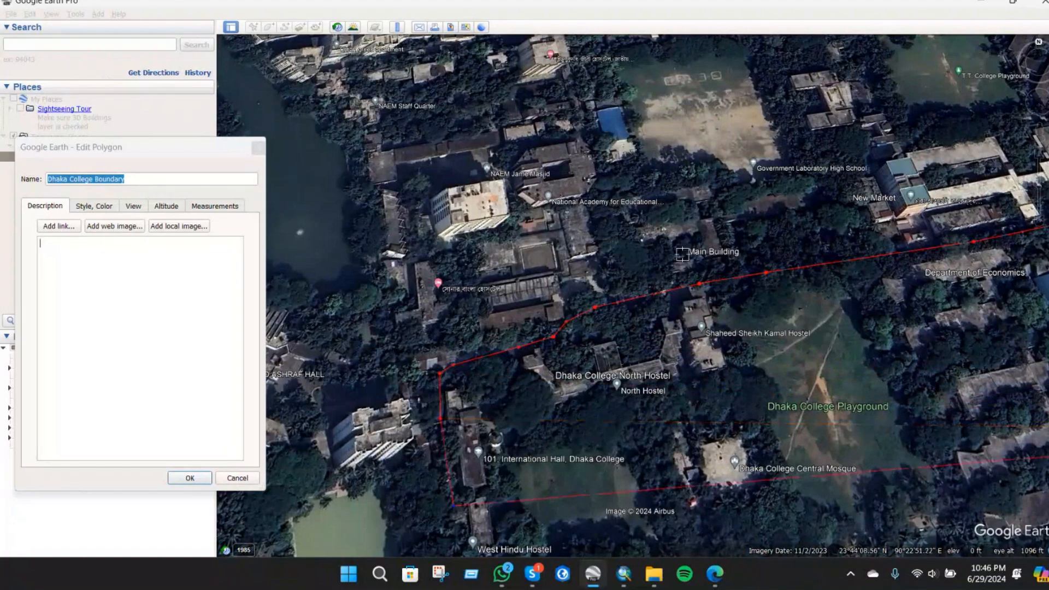
scroll(772, 164, down, 1)
scroll(588, 417, up, 1)
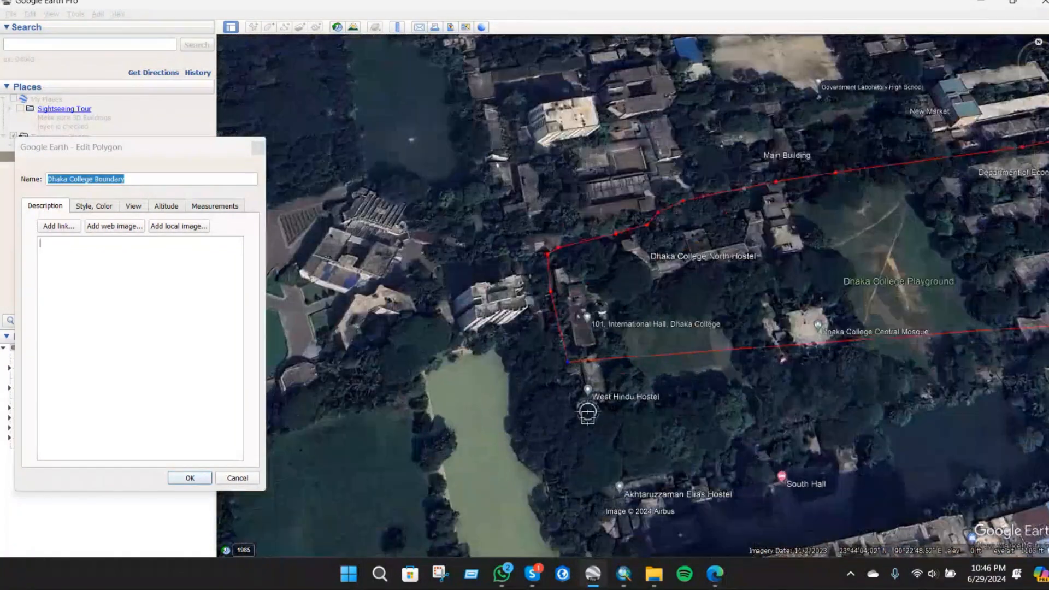
click(579, 408)
click(600, 461)
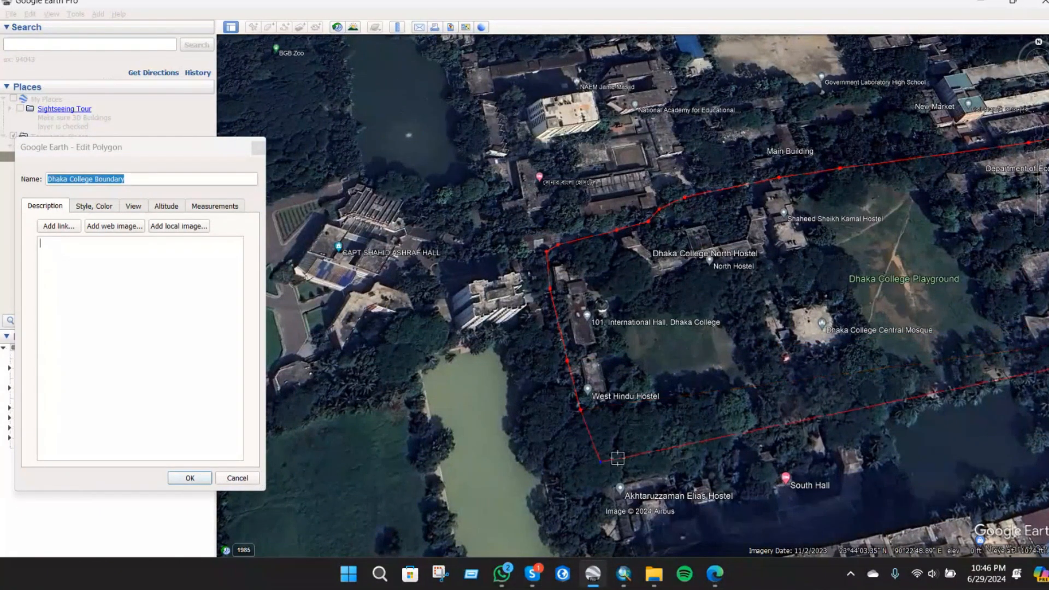
- Try outlining the southern edge east past South Hall to the pond, and delete its vertices back to the southwestern corner
click(813, 410)
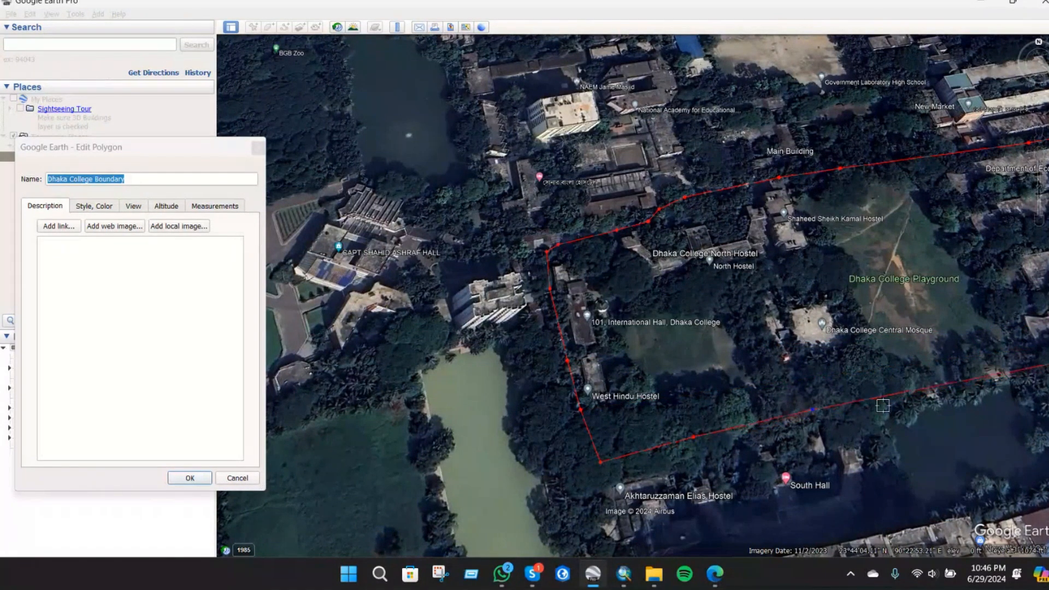
click(931, 387)
scroll(849, 281, down, 3)
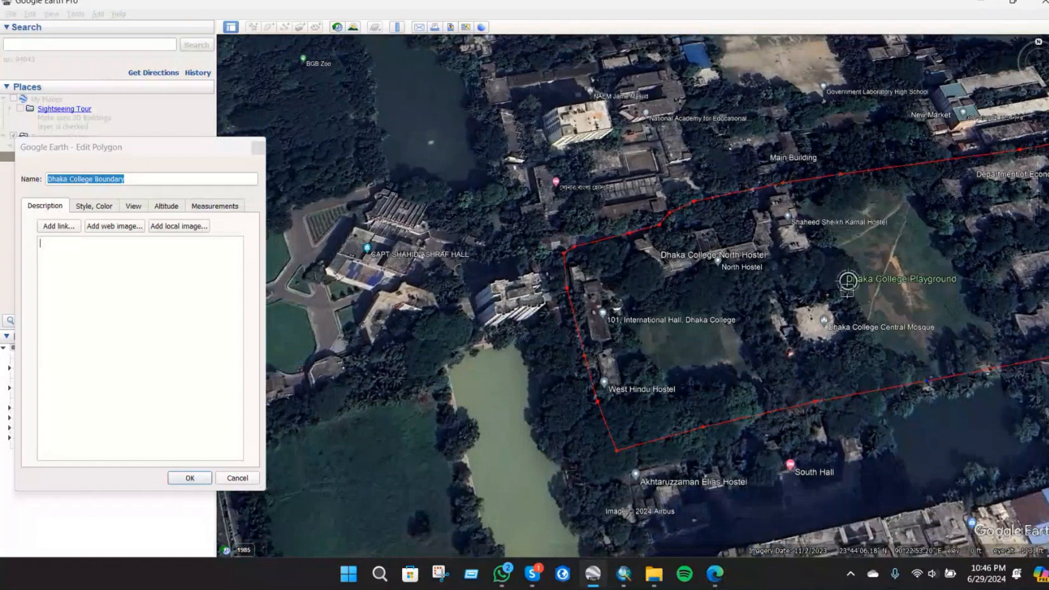
right_click(825, 345)
right_click(825, 346)
right_click(825, 345)
right_click(825, 346)
click(659, 397)
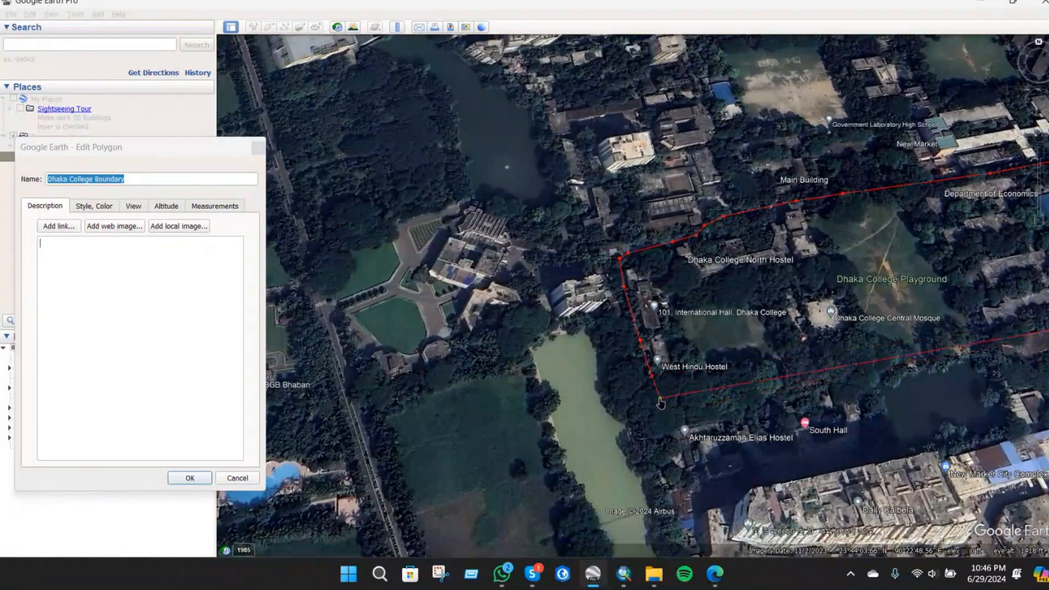
- Extend the western boundary edge south past Akhtaruzzaman Elias Hostel to the corner beside the market buildings
click(668, 432)
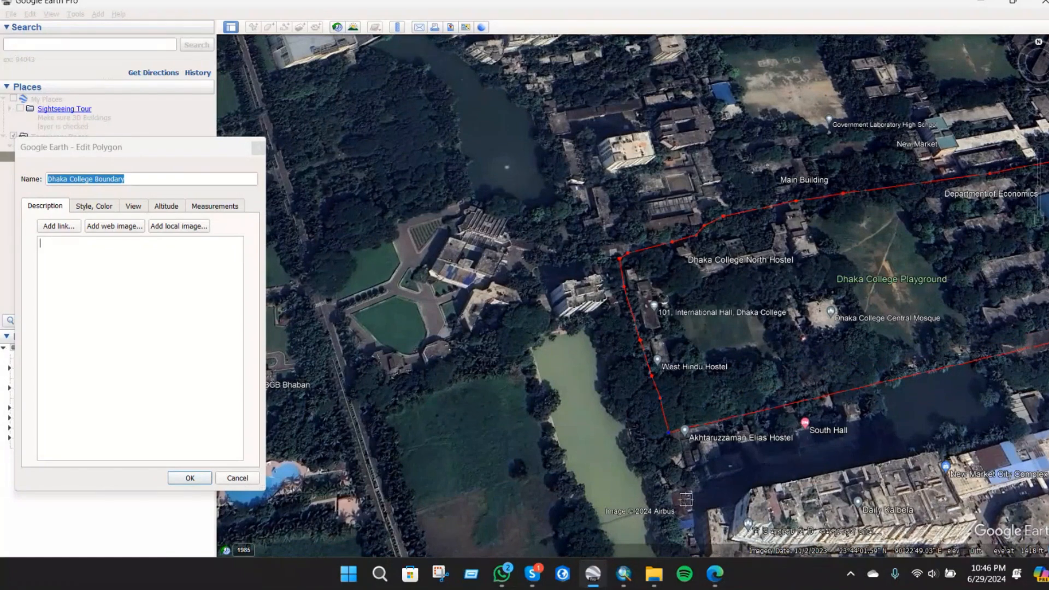
scroll(696, 481, down, 1)
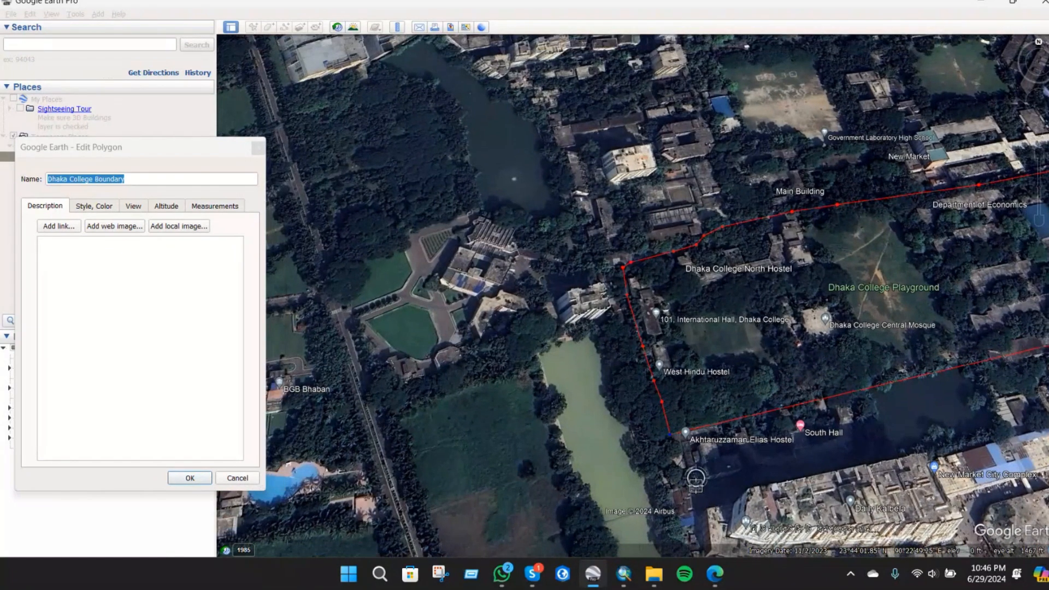
scroll(696, 481, down, 1)
scroll(696, 481, up, 3)
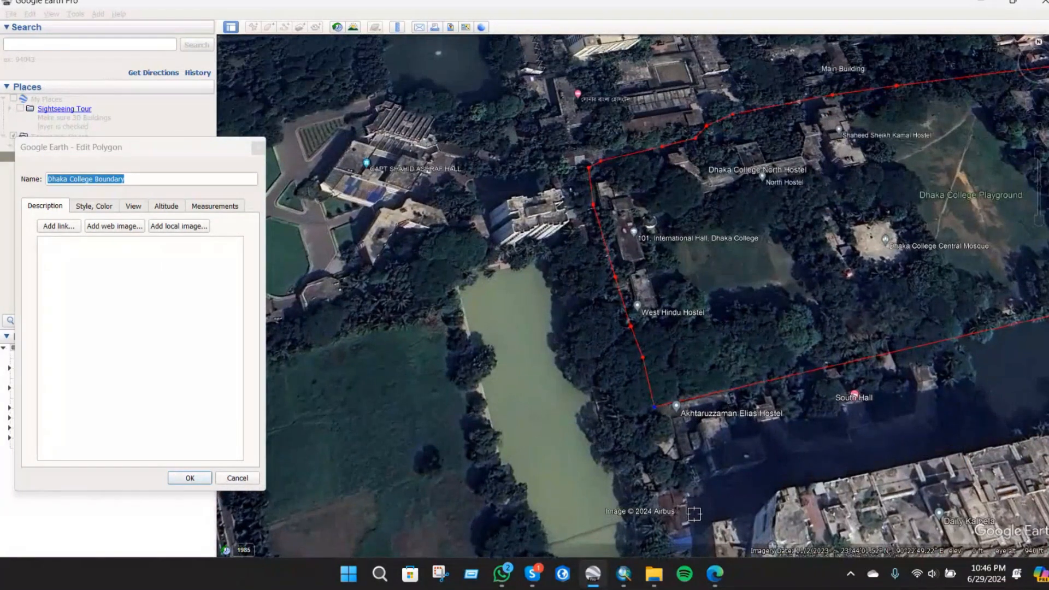
click(695, 517)
- Outline the southern edge east along the market buildings past New Super Market North, and turn north to the roadside building's western corner
click(764, 508)
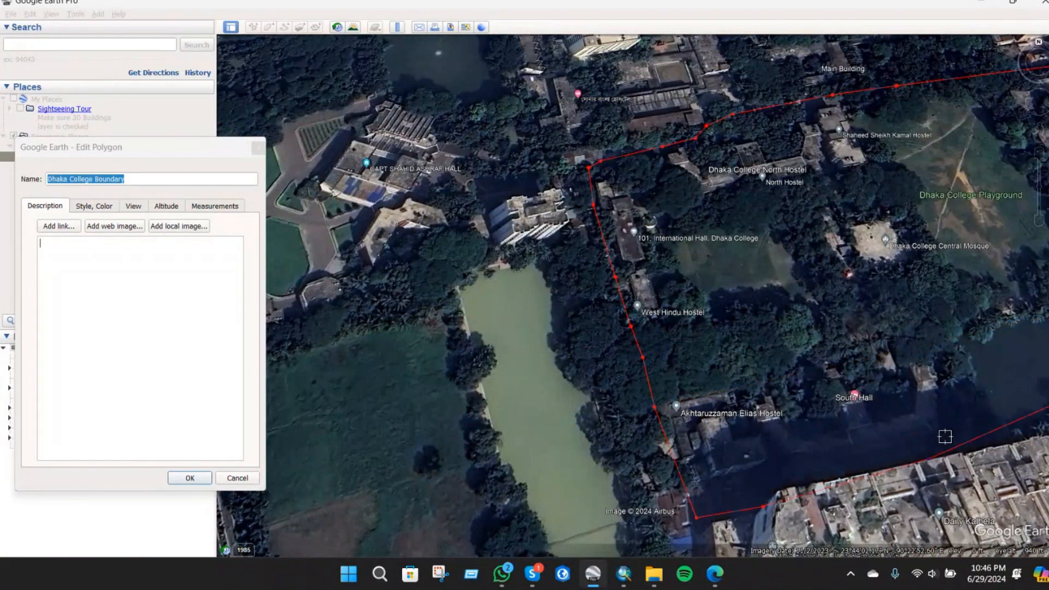
scroll(1008, 148, down, 4)
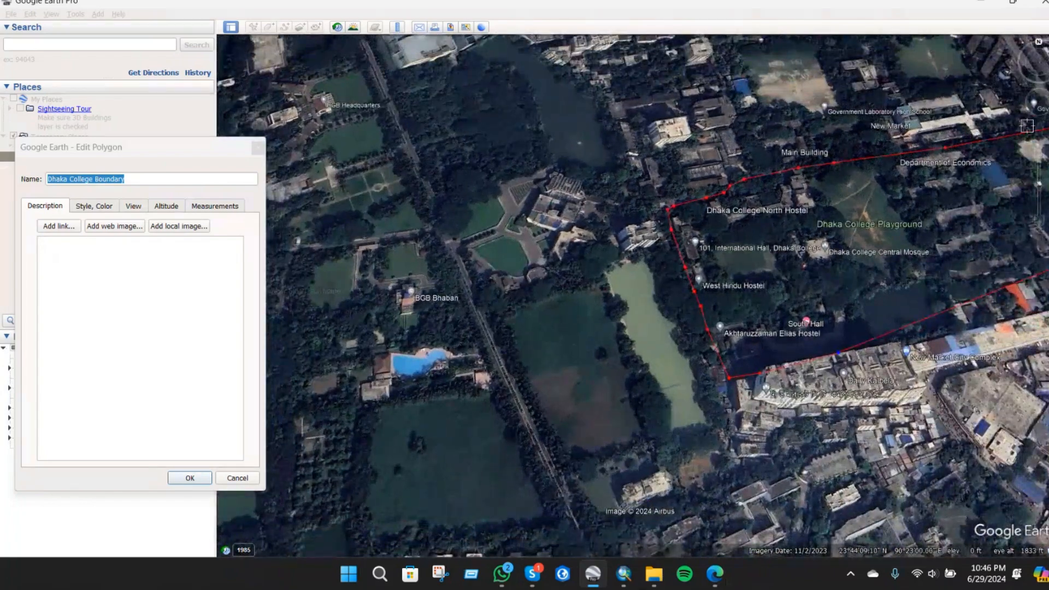
scroll(1027, 125, up, 3)
scroll(766, 469, down, 2)
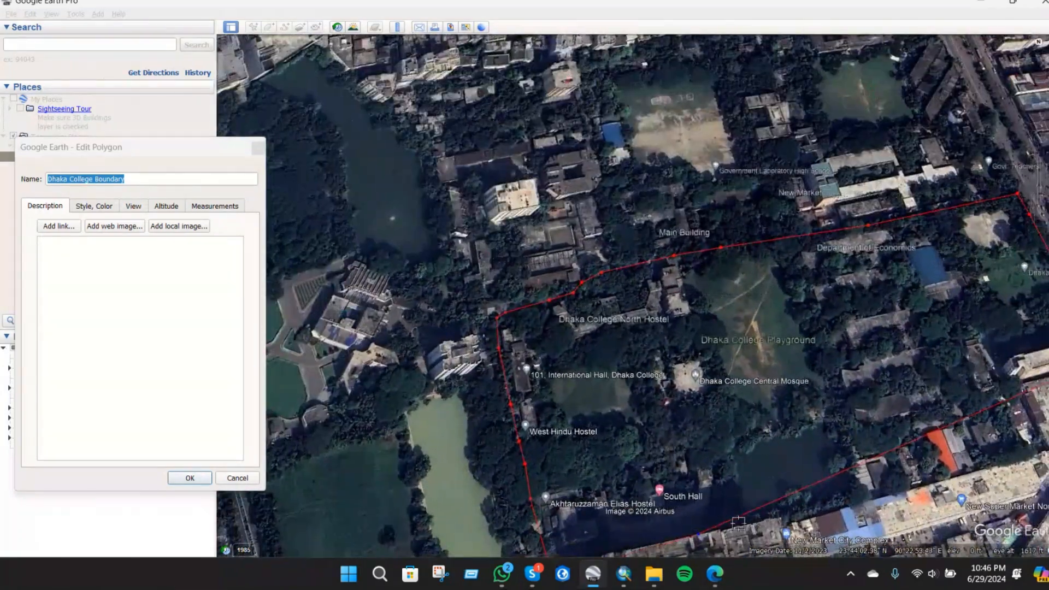
click(935, 483)
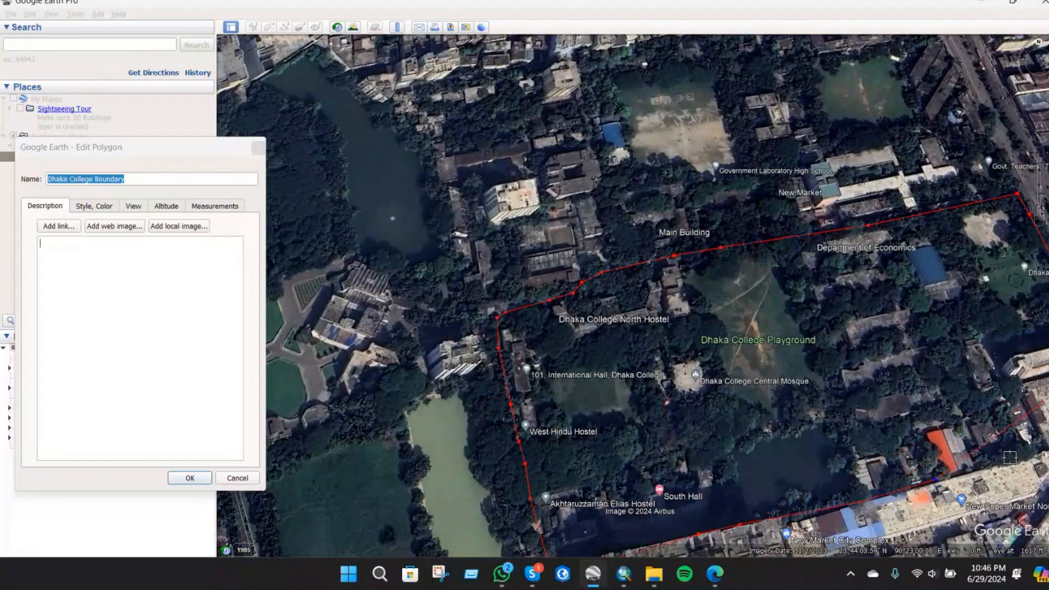
click(1038, 449)
click(1017, 387)
- Check the closed outline around the campus and save the Dhaka College Boundary polygon
scroll(894, 383, down, 3)
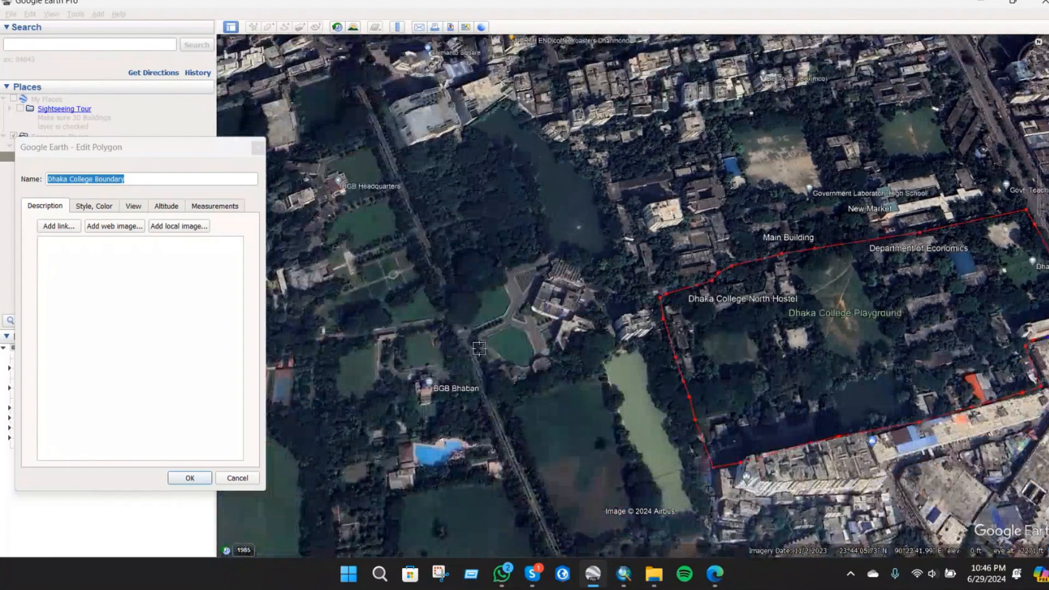
scroll(894, 383, up, 3)
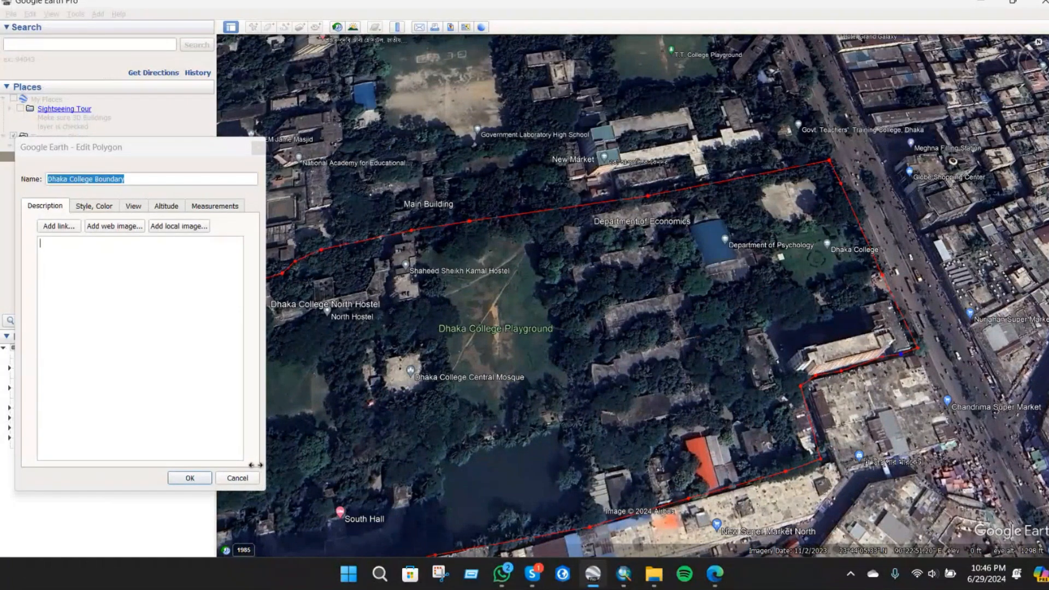
click(190, 479)
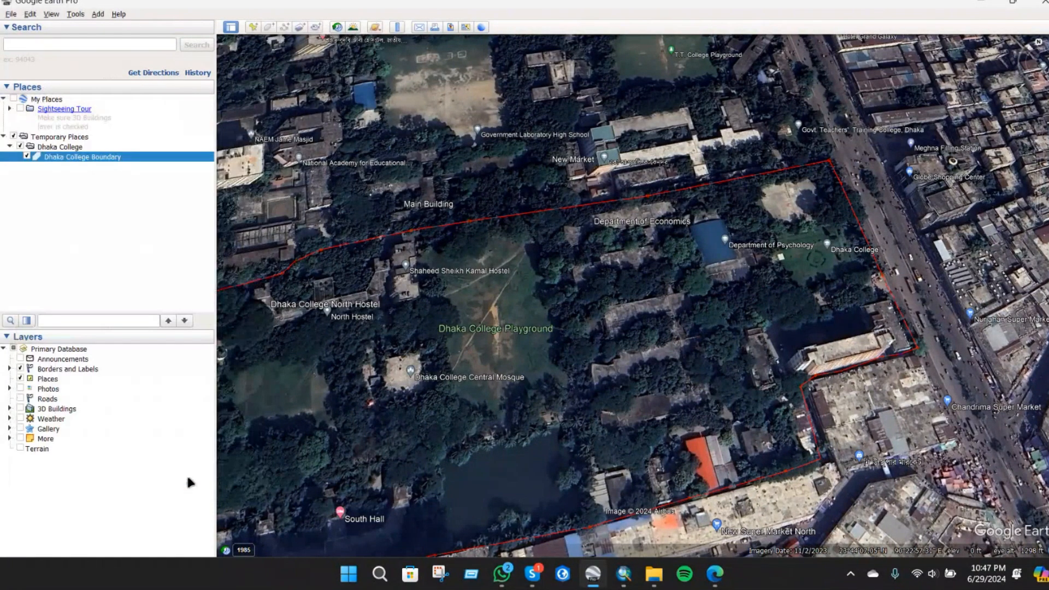
- Add a new polygon named Main Building inside the Dhaka College folder
scroll(739, 322, down, 3)
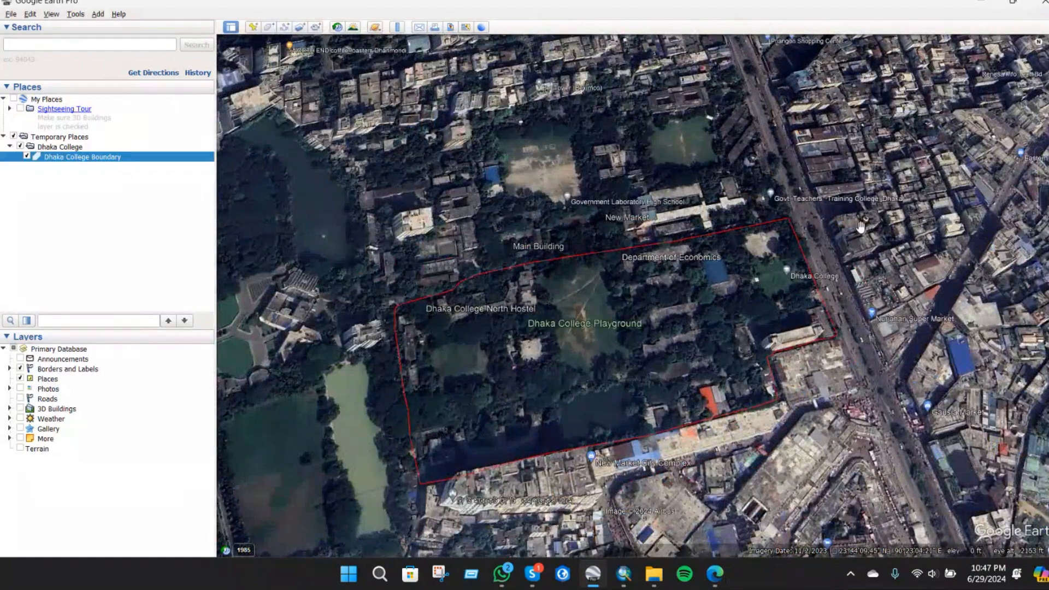
scroll(568, 372, up, 3)
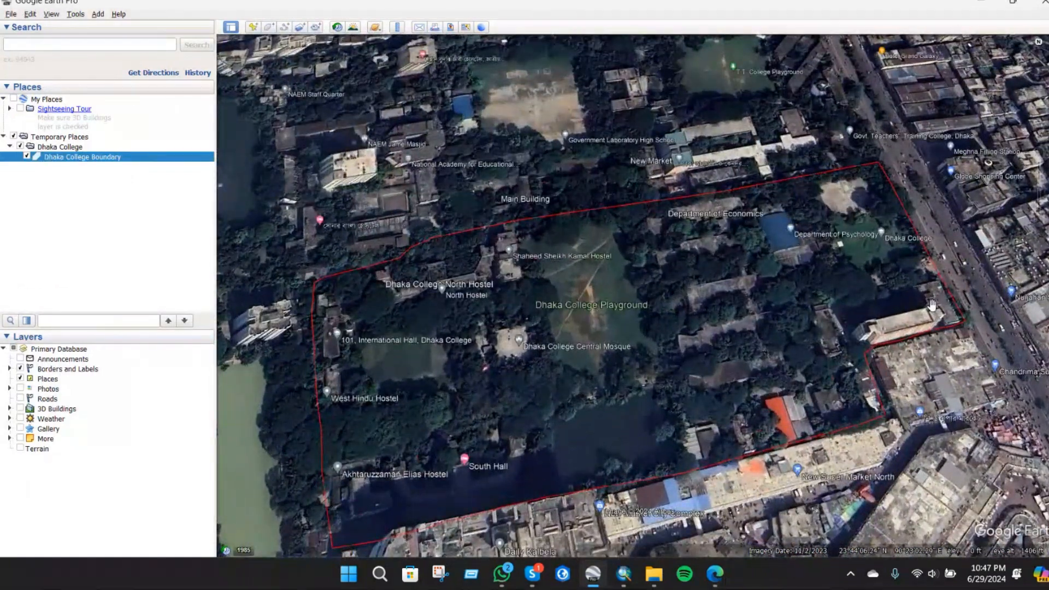
scroll(932, 305, up, 2)
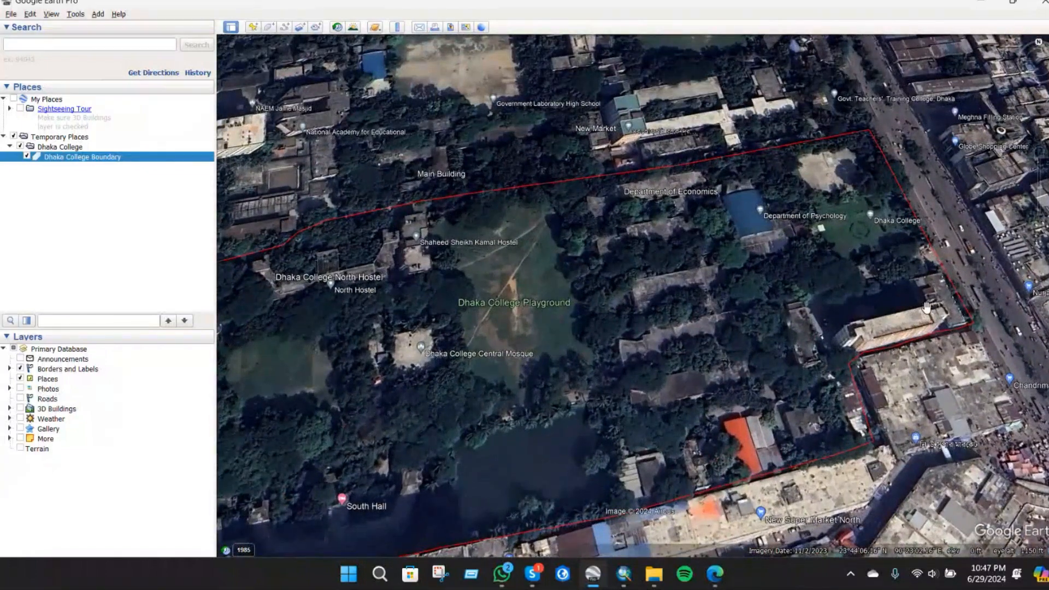
scroll(928, 309, down, 2)
drag(843, 283, 749, 343)
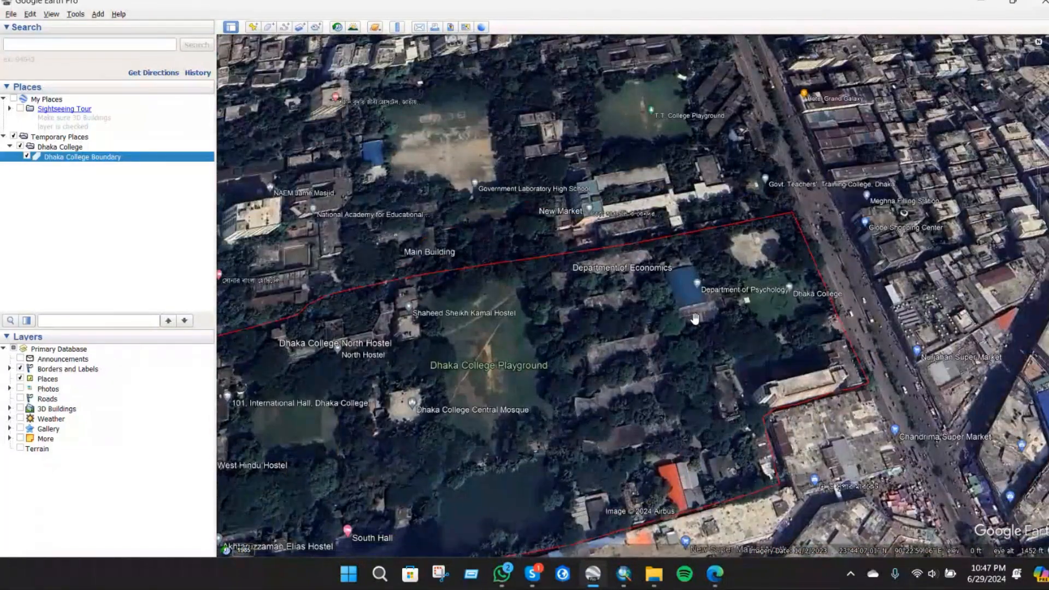
right_click(54, 149)
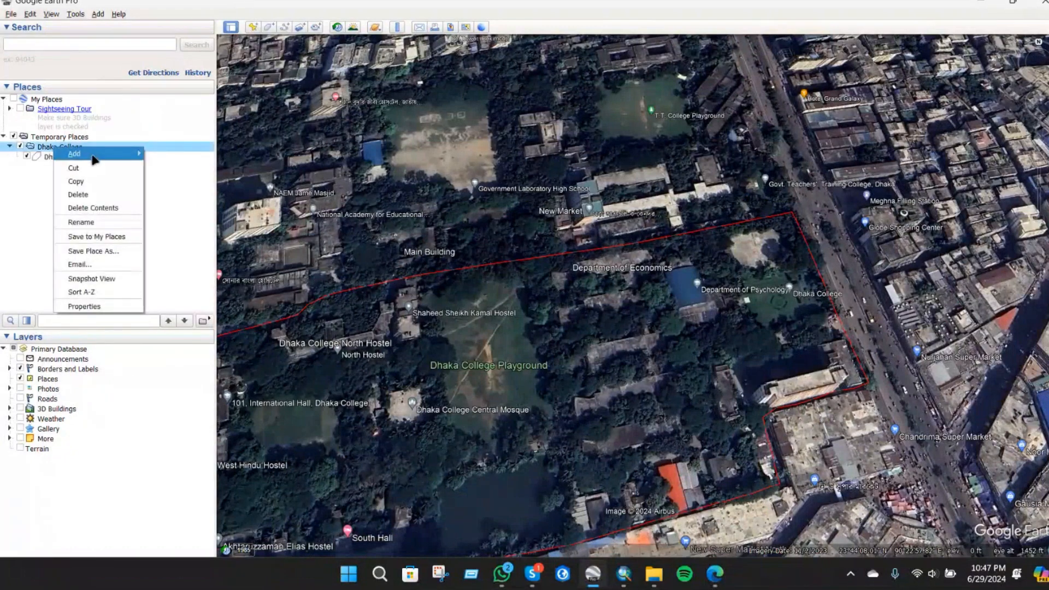
mouse_move(82, 153)
click(184, 196)
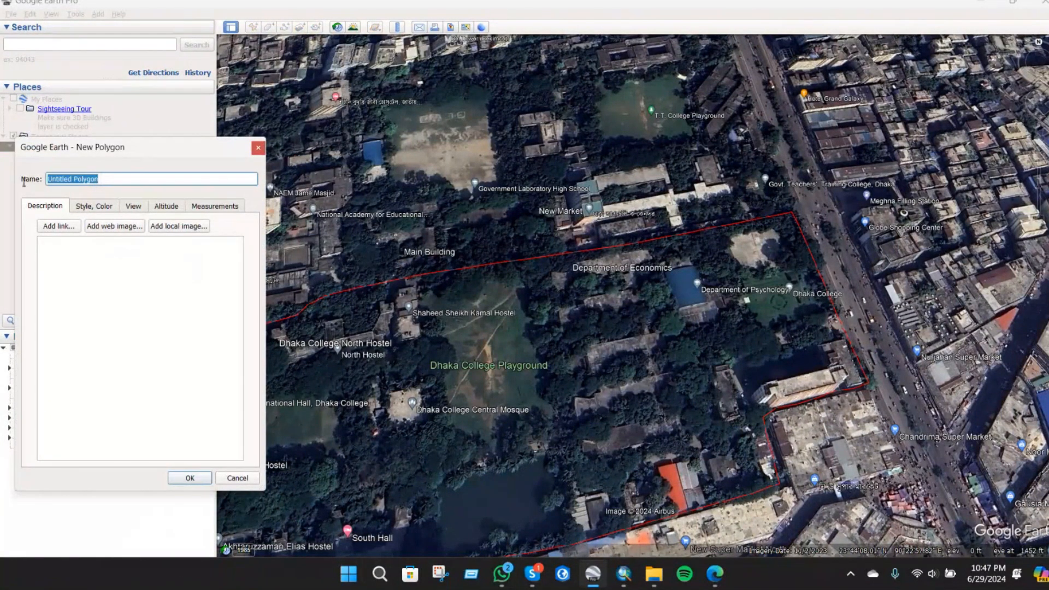
text(Main Building)
key(Tab)
- Start the Main Building outline at the northwestern corner beside Department of Economics, tracing the western ends and gaps of the northern wings
scroll(546, 267, up, 3)
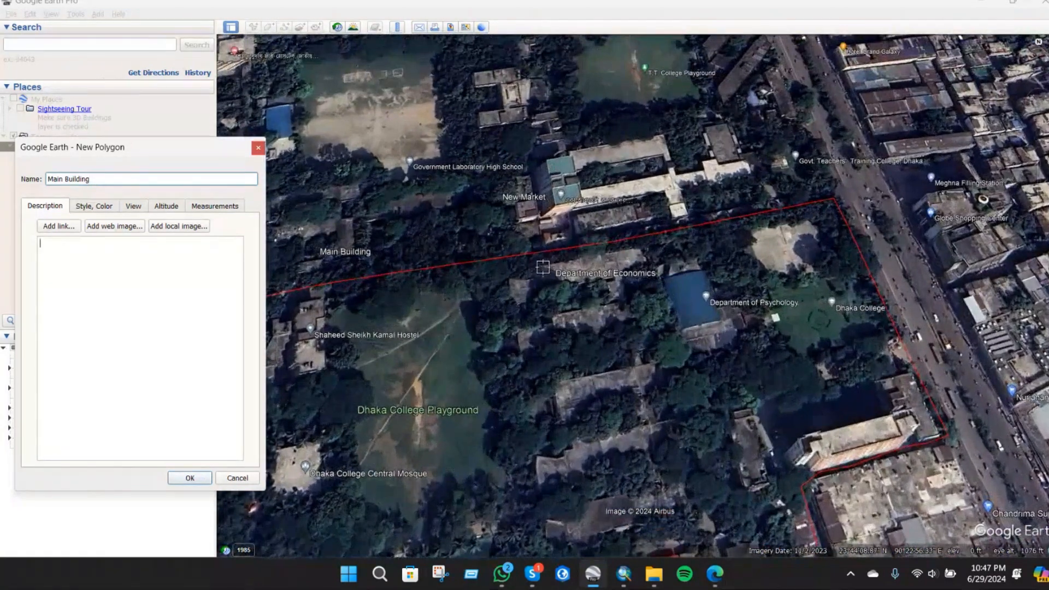
click(511, 273)
click(590, 287)
click(595, 302)
click(553, 313)
click(518, 328)
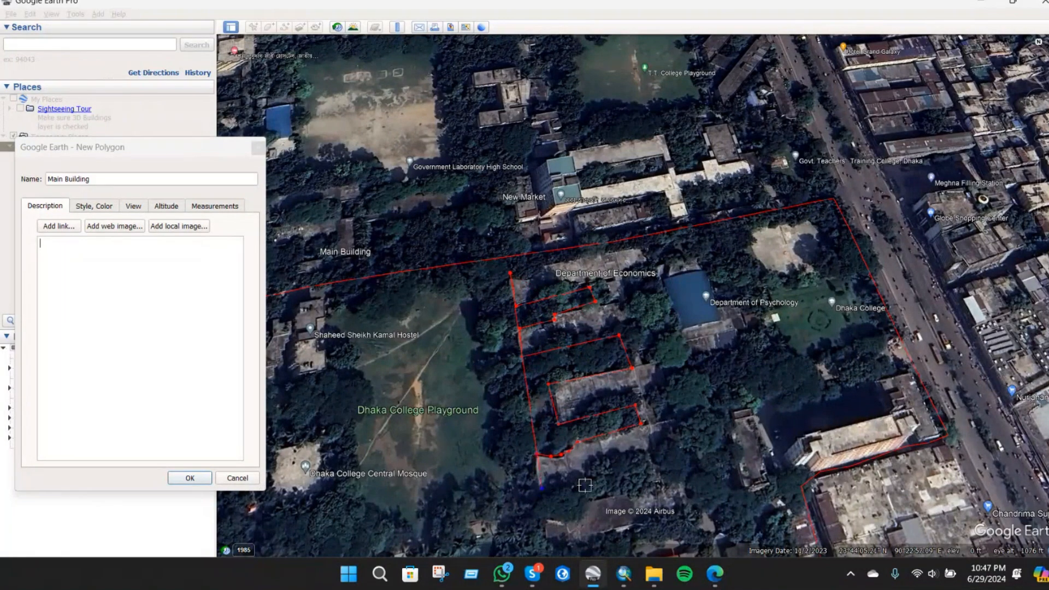
- Outline the gap between the two southernmost wings and the last wing's western and southern edges to its southeastern corner
click(586, 486)
click(643, 470)
click(658, 484)
click(655, 488)
click(602, 497)
click(567, 507)
click(570, 529)
click(572, 537)
click(614, 532)
click(659, 525)
click(699, 506)
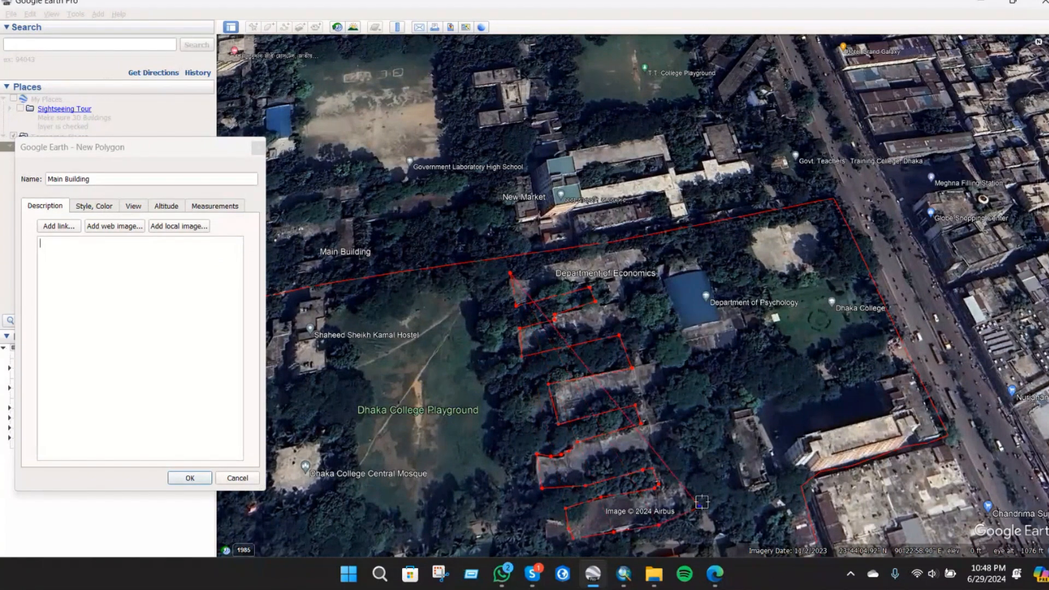
- Trace the wings' eastern side north, and continue east along the southern edge of the Department of Psychology building
click(698, 479)
click(680, 430)
click(668, 387)
click(660, 358)
click(700, 354)
click(745, 341)
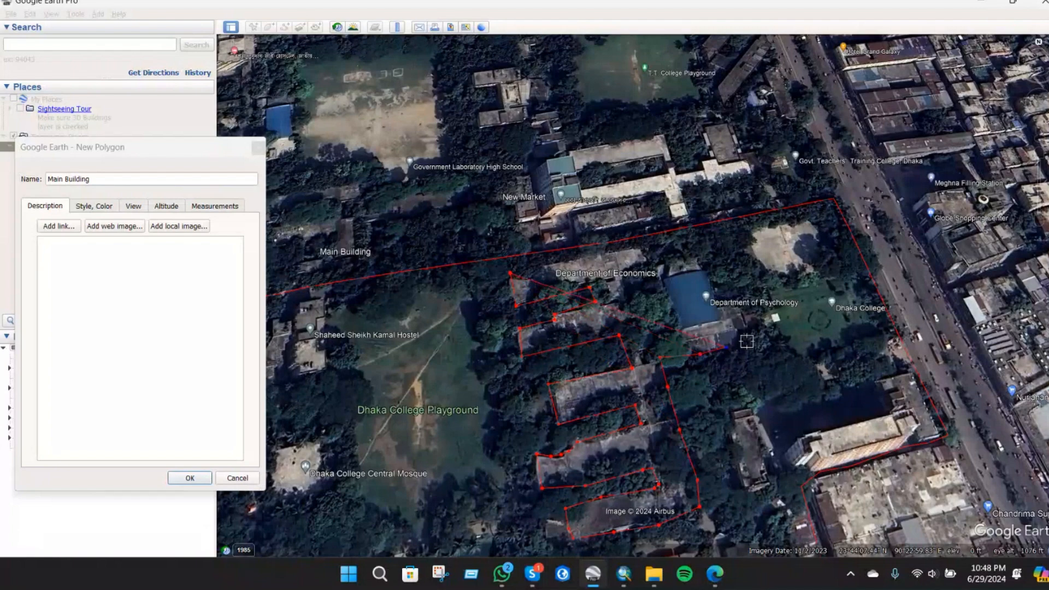
- Outline the eastern side of the Department of Psychology building up to its northern corner
click(743, 316)
click(733, 301)
click(706, 279)
click(699, 261)
click(692, 254)
- Complete the outline west along the northern edge of the Department of Economics and save the Main Building polygon
click(645, 262)
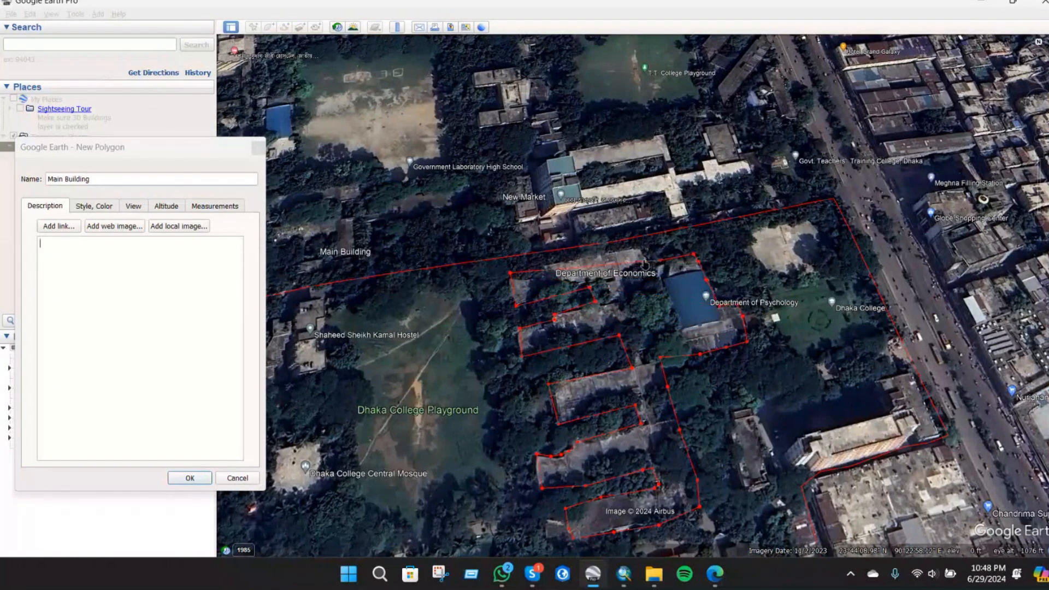
click(642, 249)
click(582, 255)
click(190, 478)
- Examine the Main Building outline and the college boundary across the whole campus
scroll(626, 381, down, 3)
scroll(627, 381, down, 2)
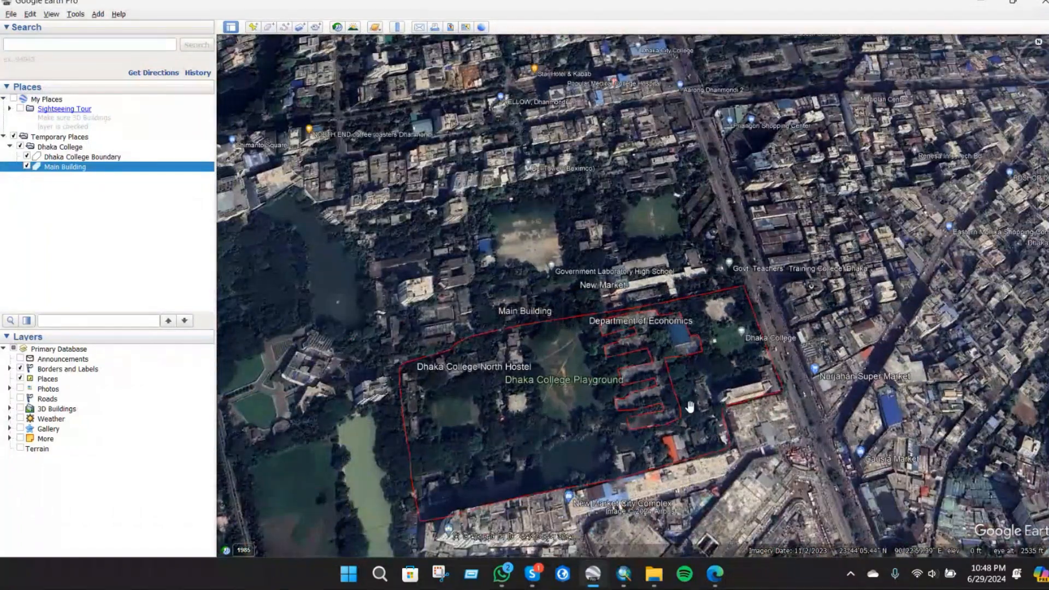
scroll(690, 406, up, 3)
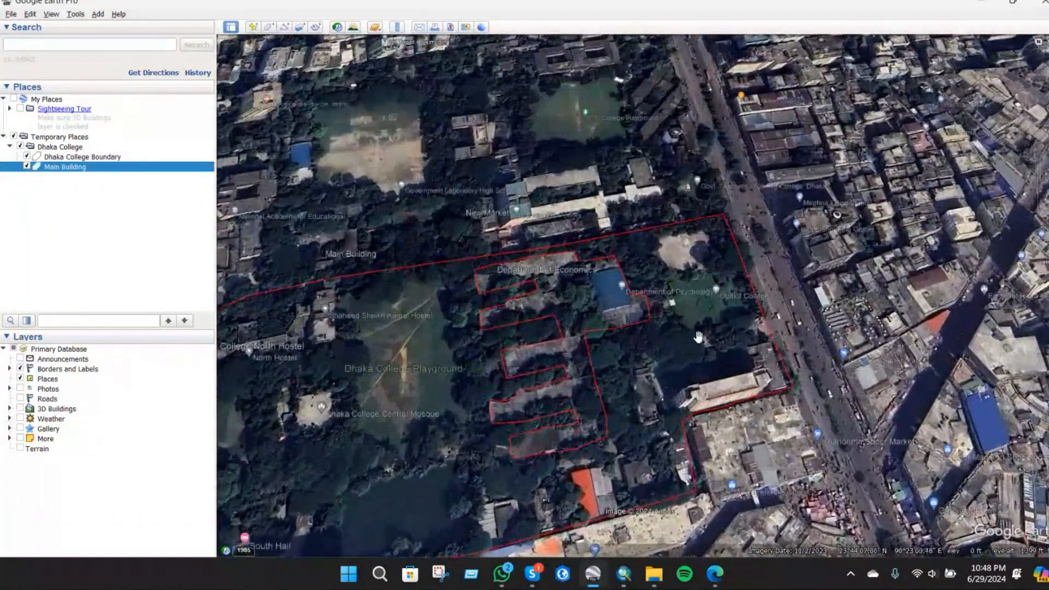
scroll(728, 381, up, 1)
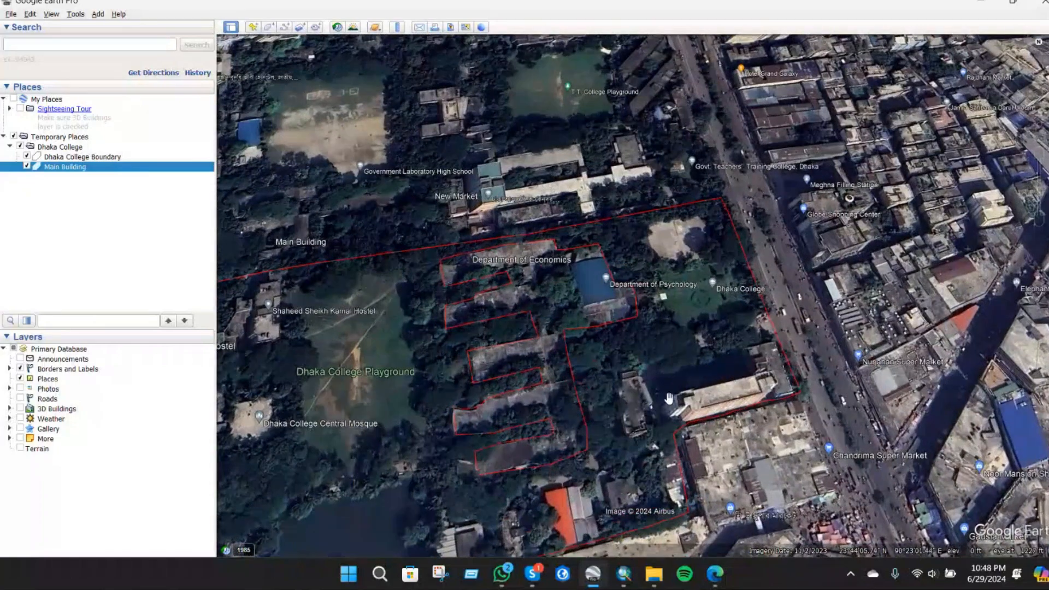
scroll(735, 386, up, 1)
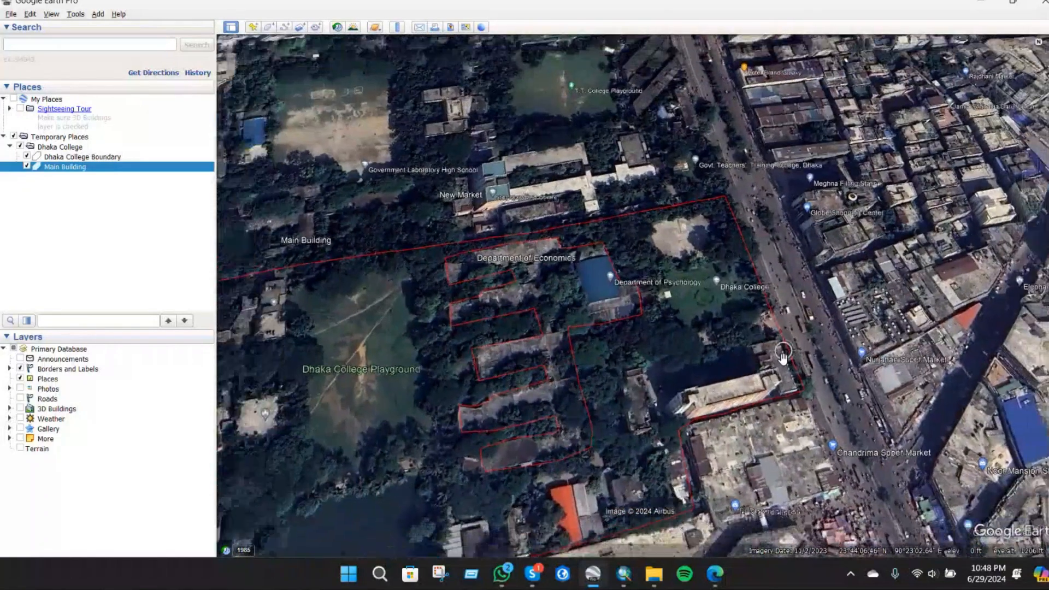
scroll(783, 355, down, 2)
drag(270, 414, 432, 392)
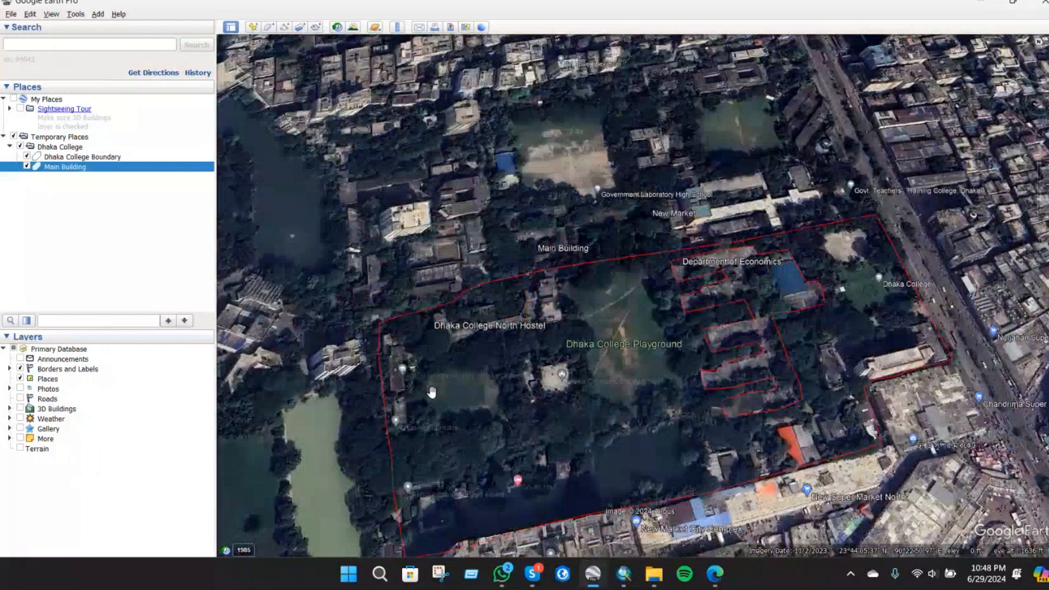
drag(530, 479, 463, 429)
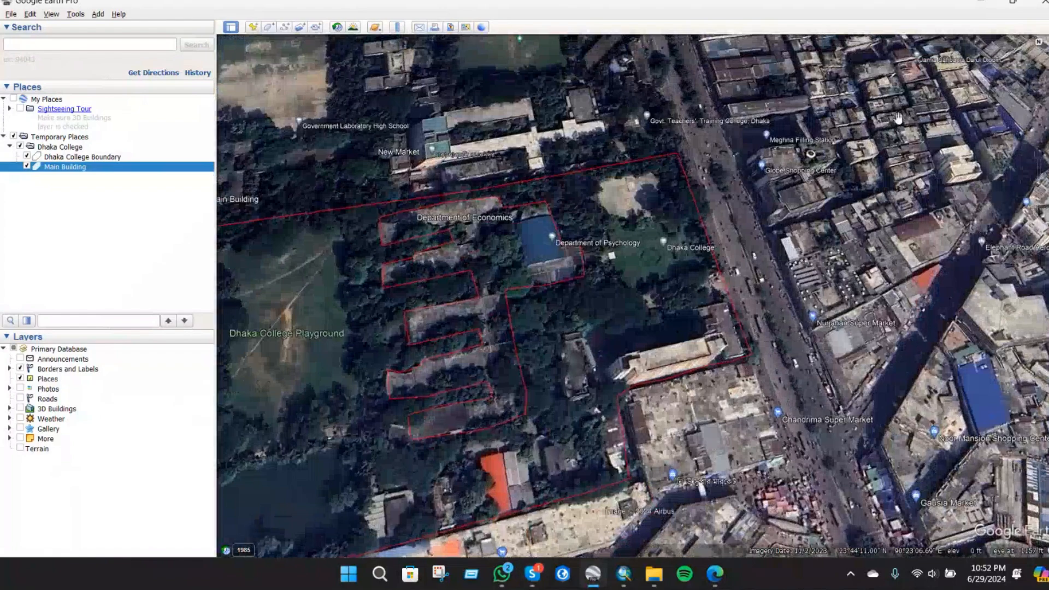
- Rotate the map view around the campus and zoom out over the surrounding city
drag(1039, 46, 1048, 66)
scroll(835, 201, down, 3)
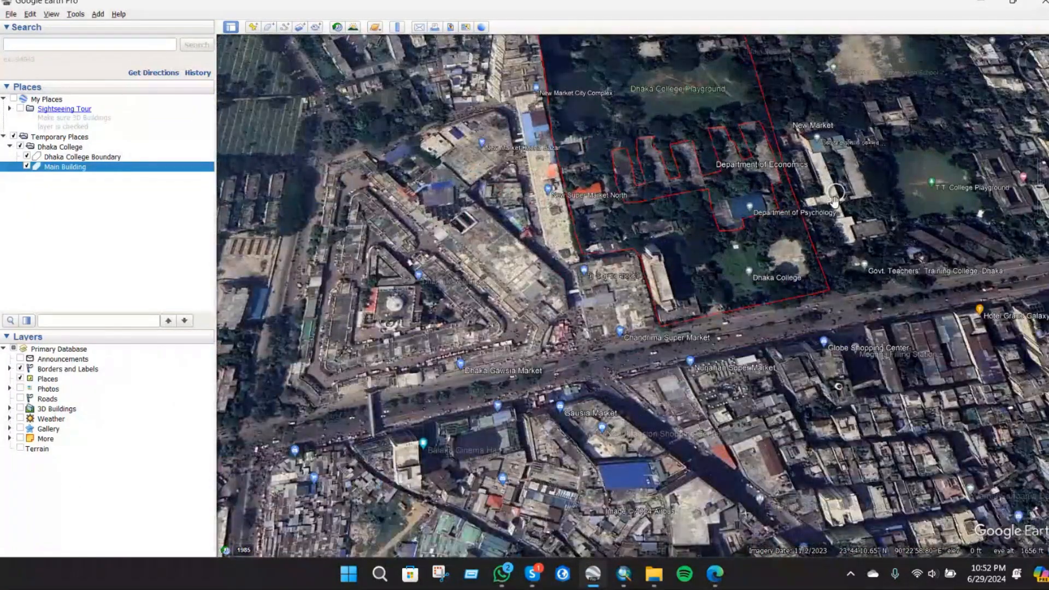
scroll(834, 200, down, 5)
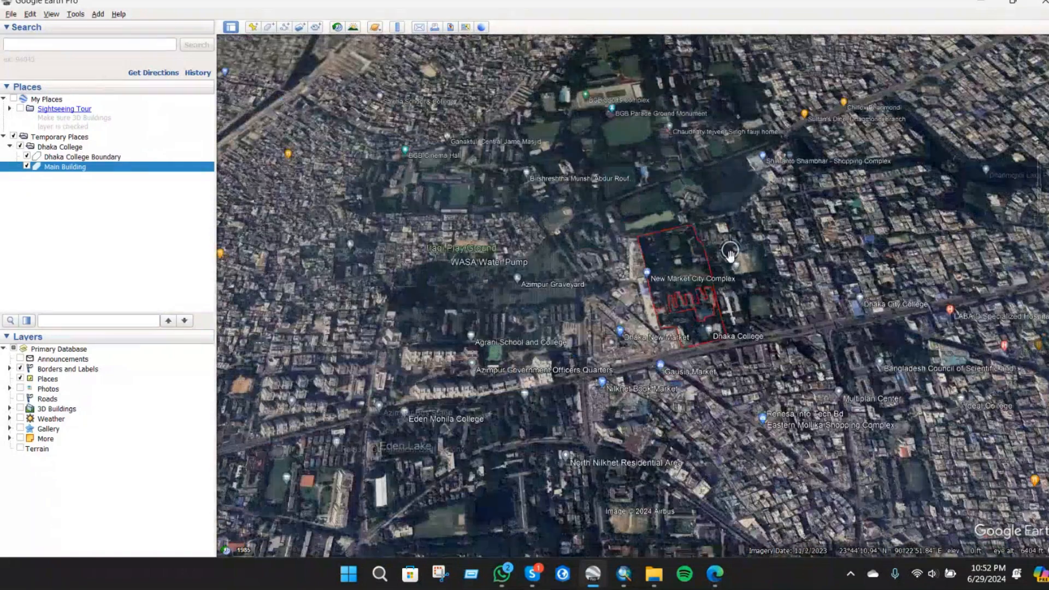
scroll(730, 252, down, 2)
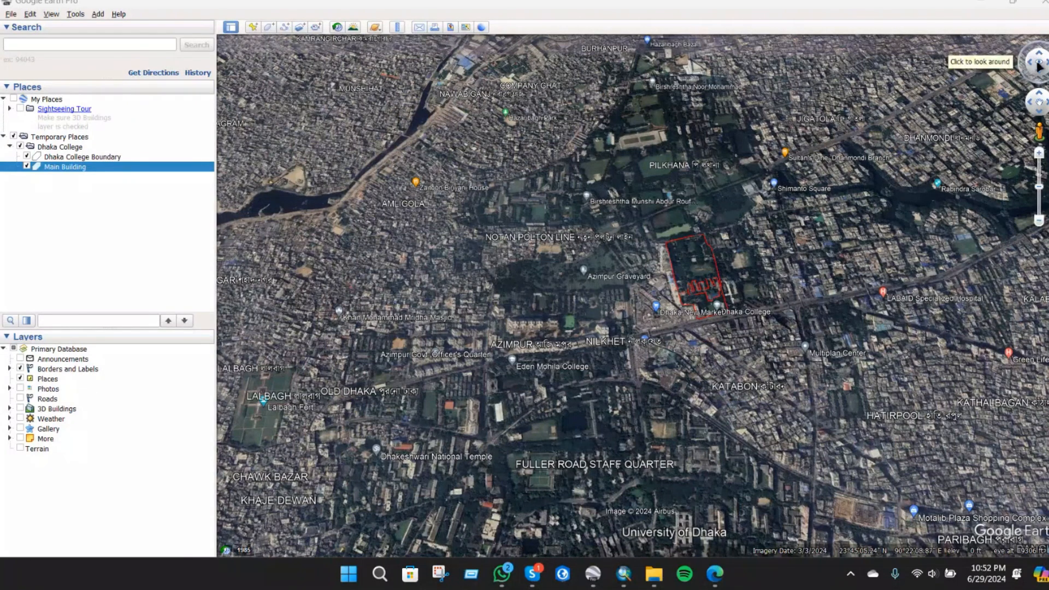
- Tilt the view up to the horizon and reset its heading to north
drag(1039, 65, 943, 2)
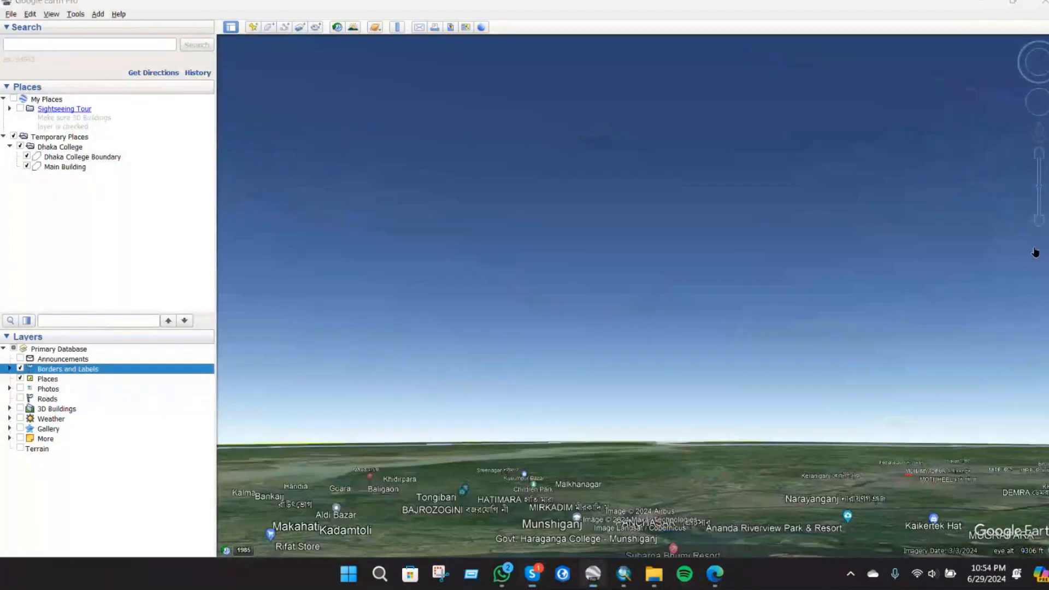
drag(549, 392, 621, 395)
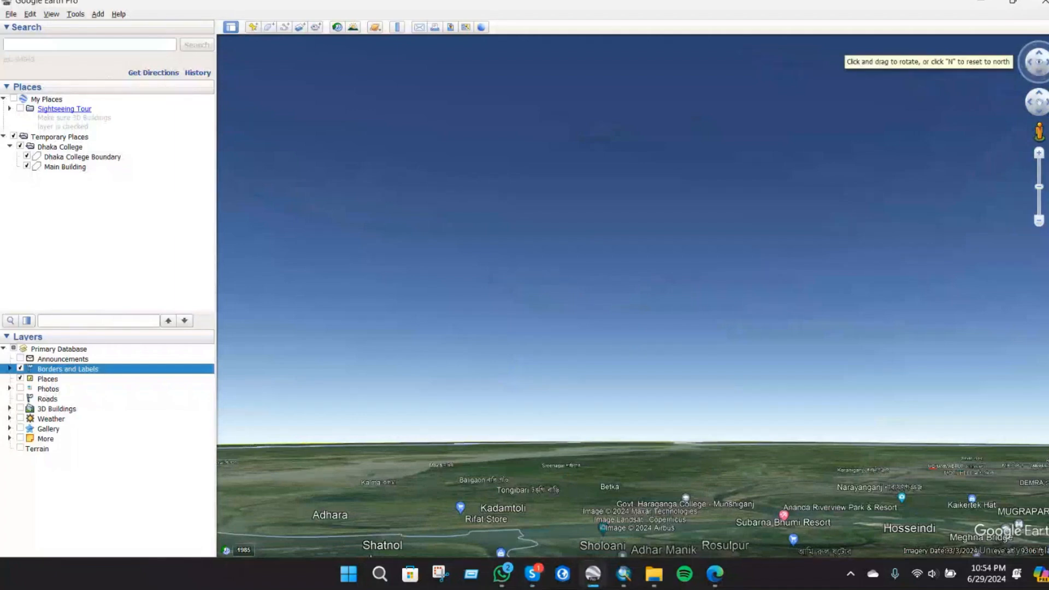
drag(1048, 53, 1033, 47)
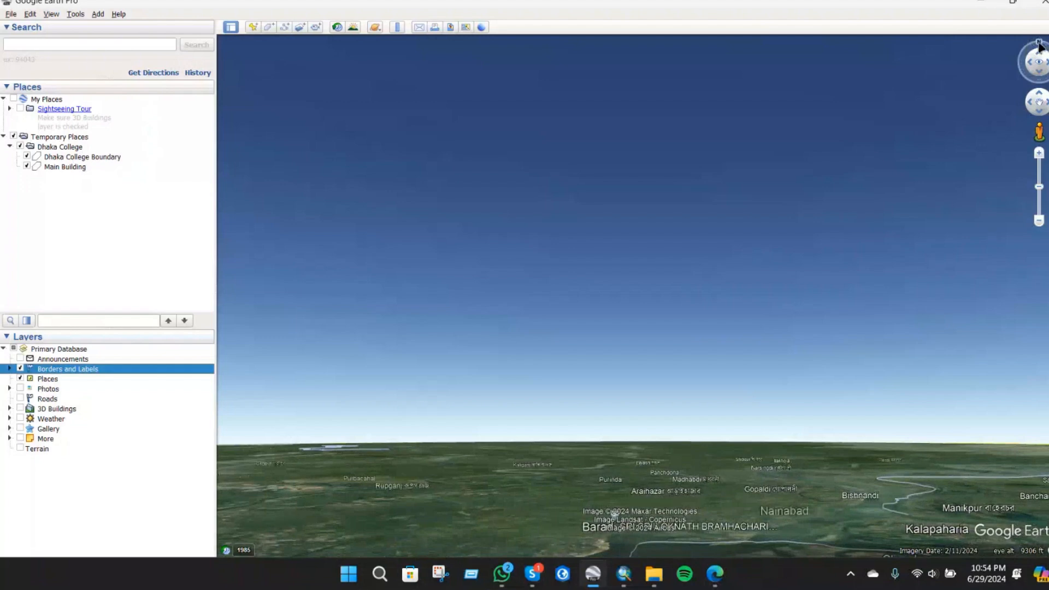
click(1041, 44)
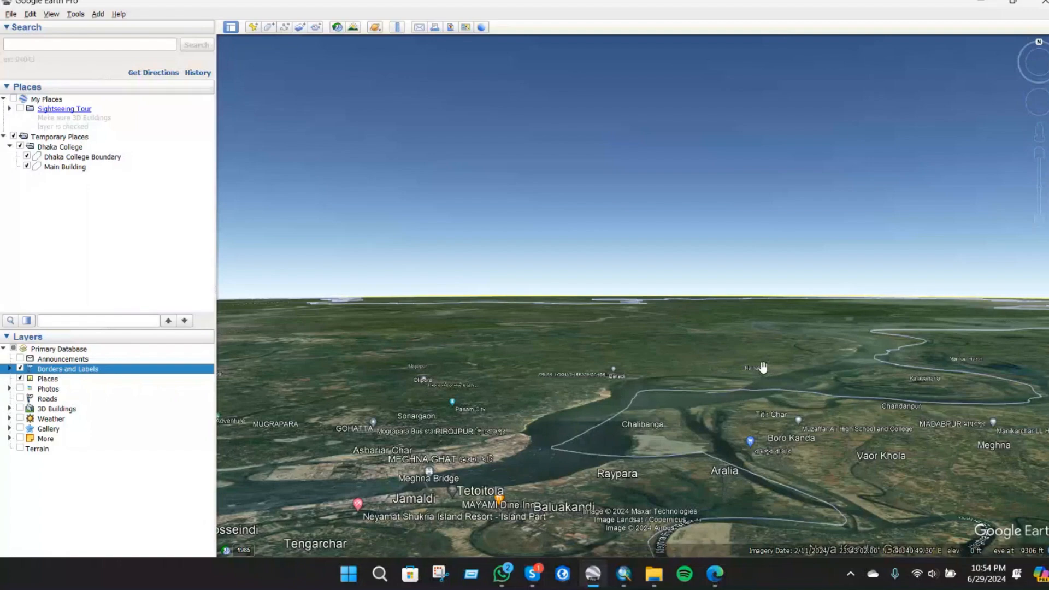
drag(598, 461, 605, 434)
scroll(649, 392, down, 4)
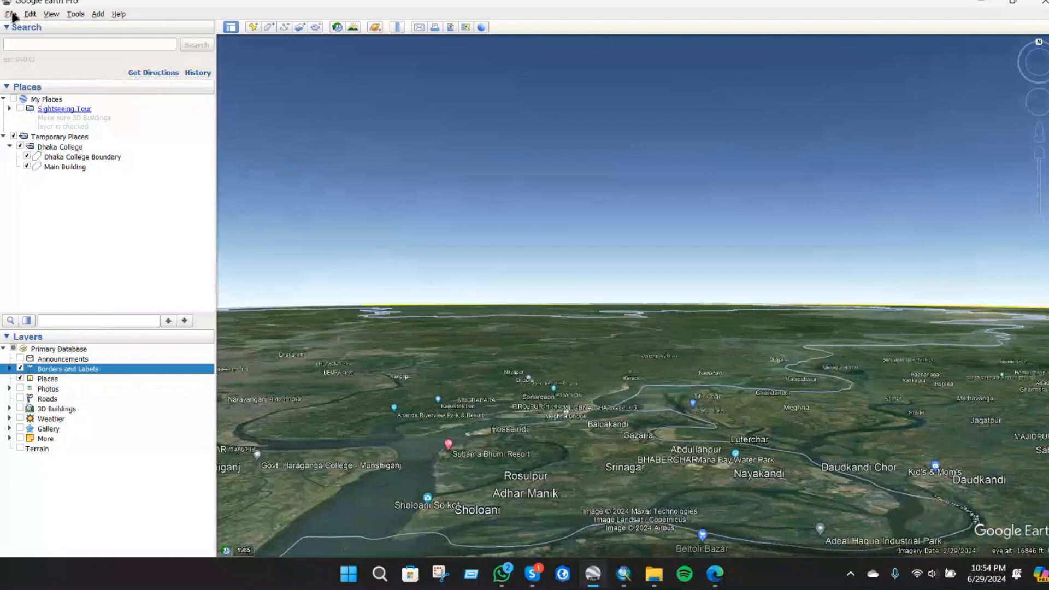
click(30, 12)
mouse_move(12, 16)
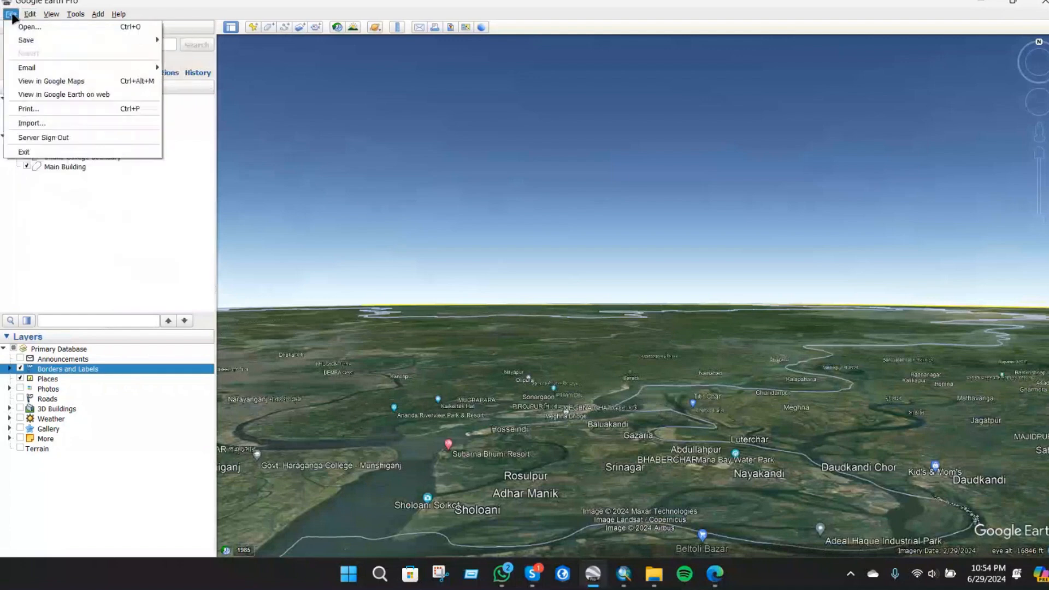
mouse_move(55, 15)
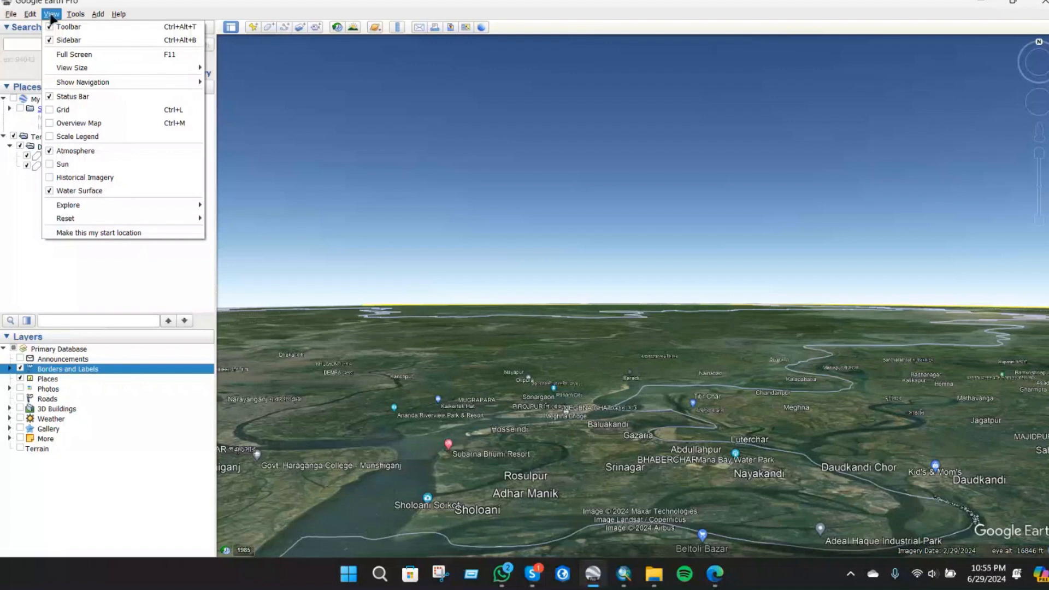
mouse_move(96, 222)
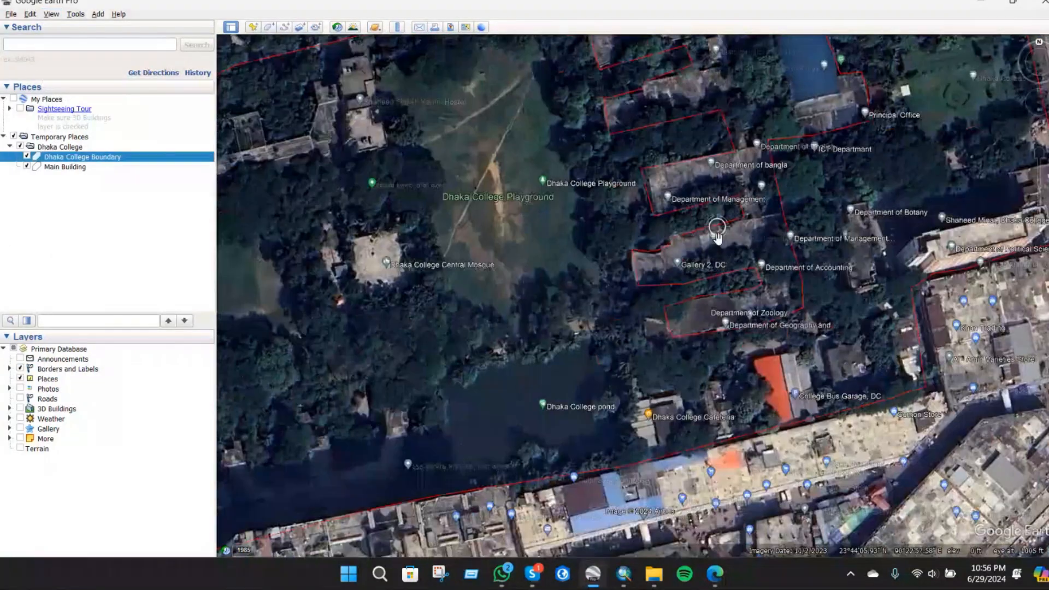
- Zoom out to frame the whole Dhaka College boundary and its surrounding blocks in the map view
scroll(717, 236, down, 3)
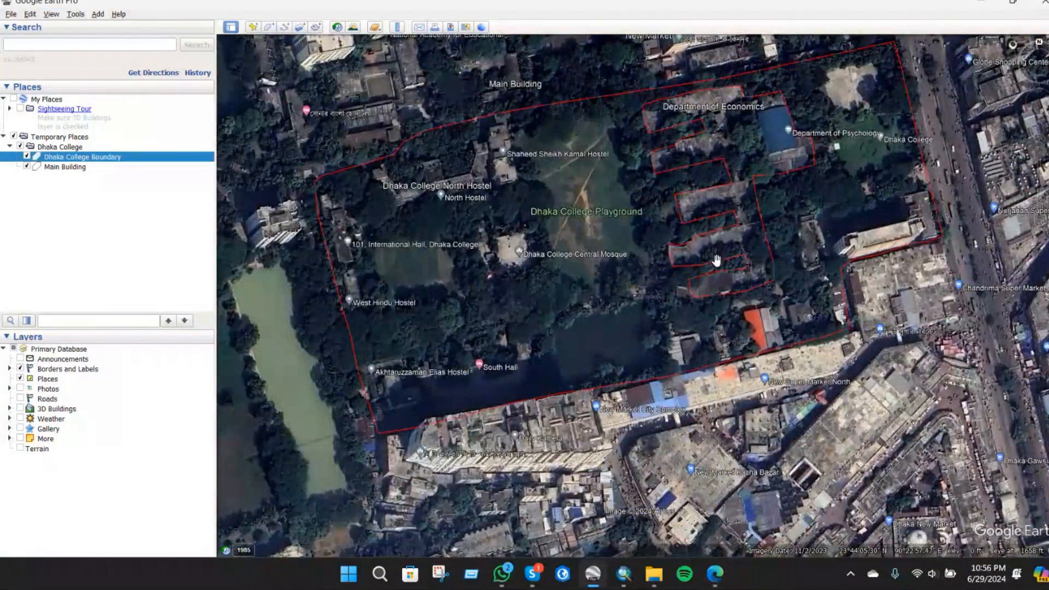
scroll(716, 263, down, 3)
drag(778, 224, 770, 292)
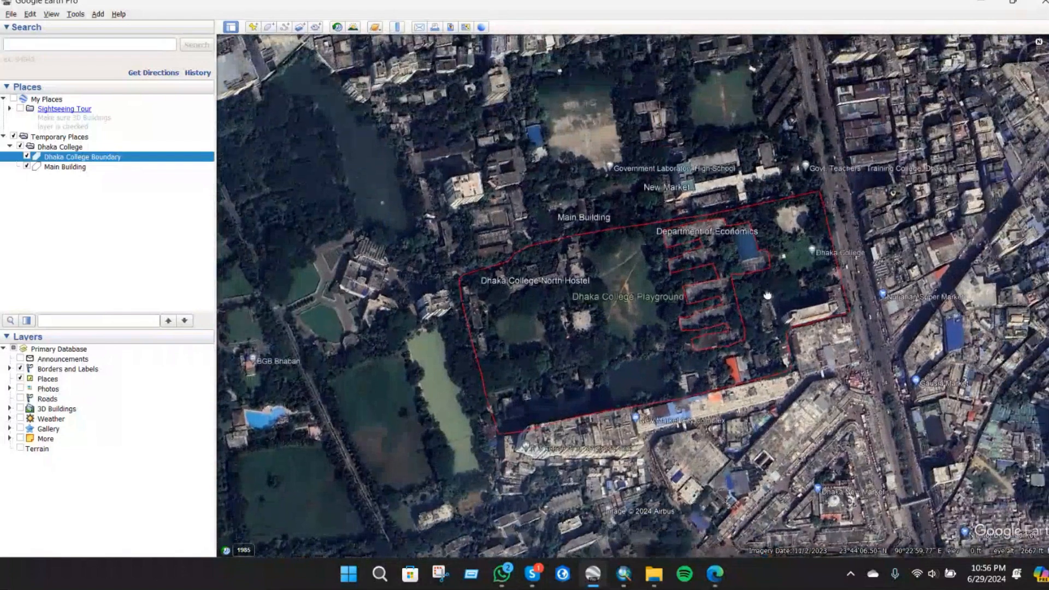
click(11, 13)
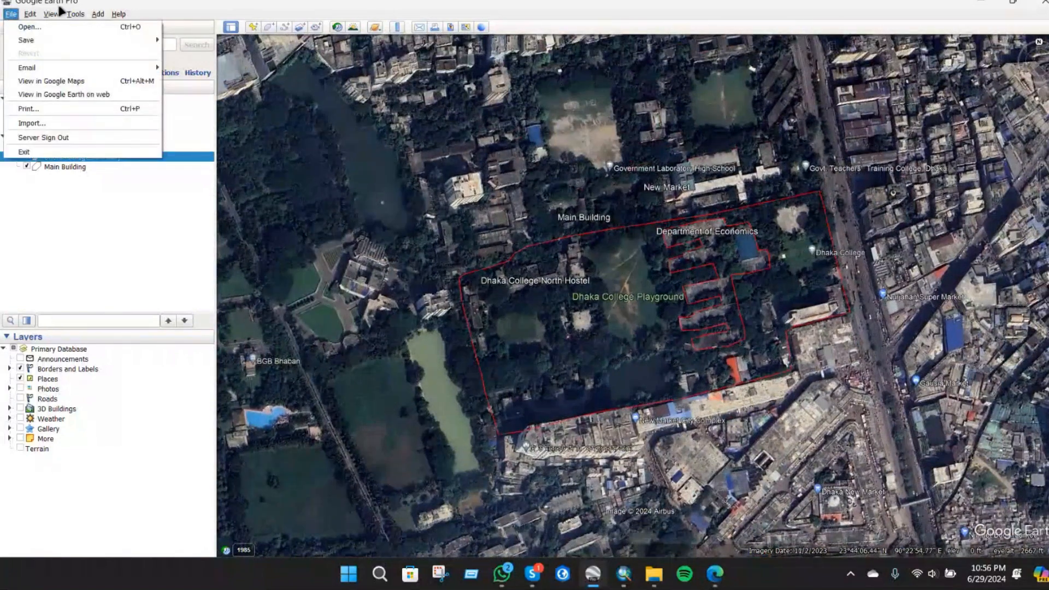
- Reset the tilt of the map view so the campus is seen straight from above
mouse_move(51, 14)
mouse_move(116, 219)
click(237, 221)
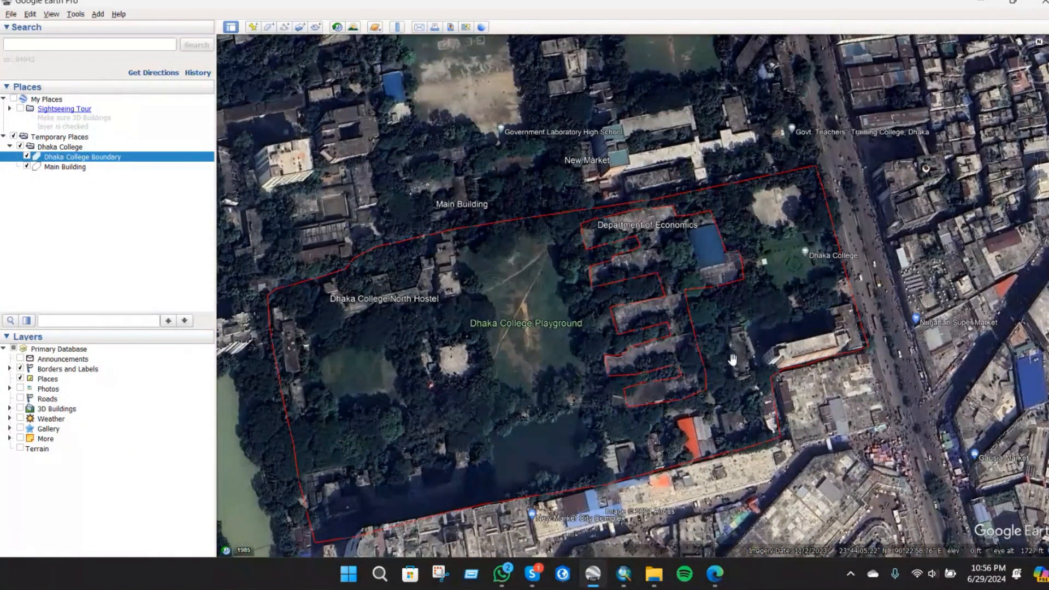
- Add a new path named Mirpur Road to the Dhaka College folder
right_click(72, 149)
mouse_move(111, 158)
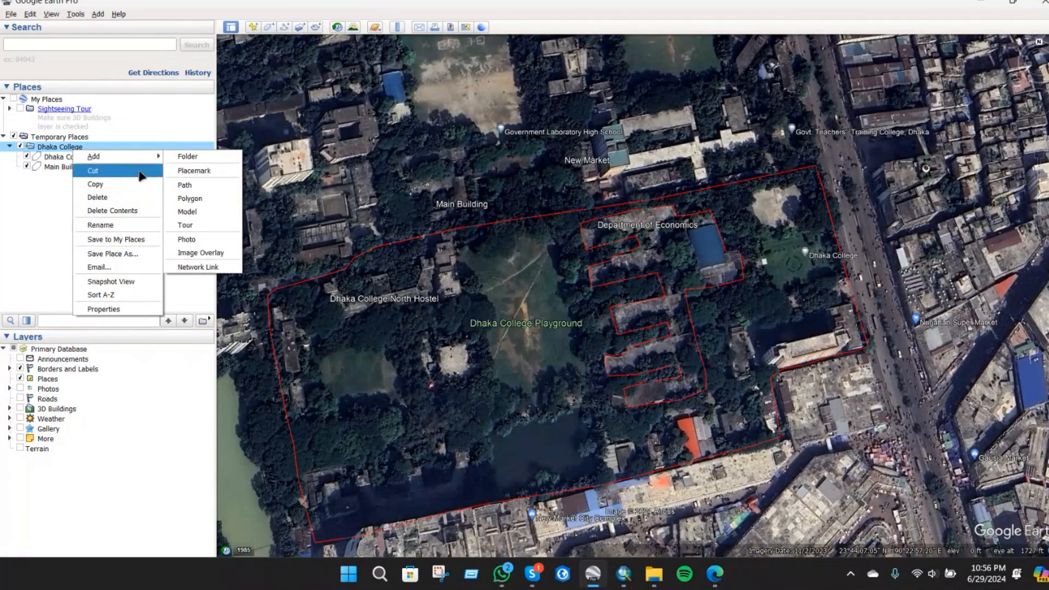
mouse_move(153, 156)
click(187, 185)
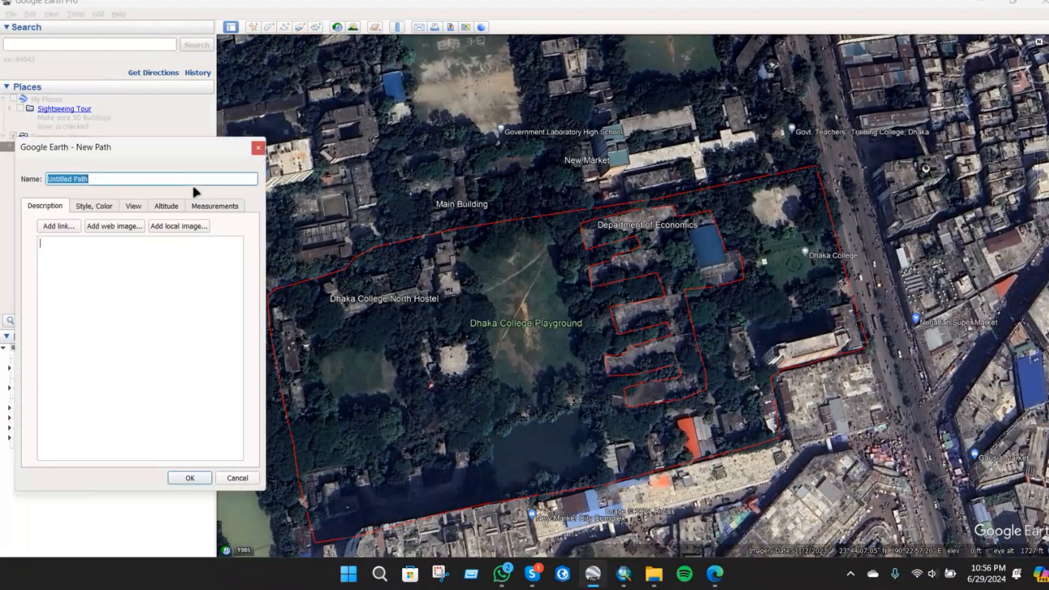
text(Mir)
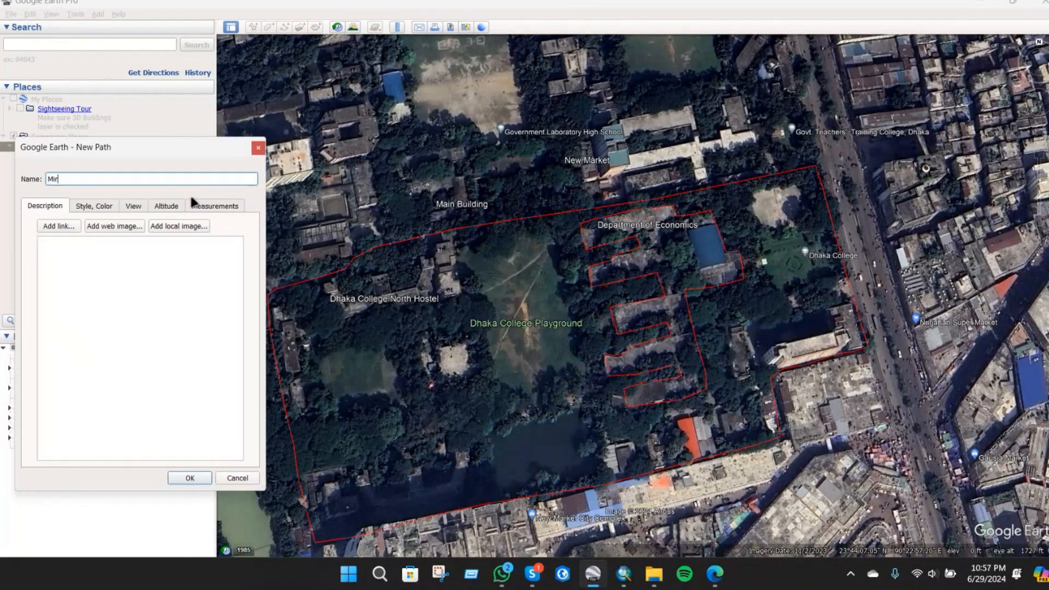
text(pur Road)
- Set the Mirpur Road path's line colour to black and its width to 2.5
click(85, 209)
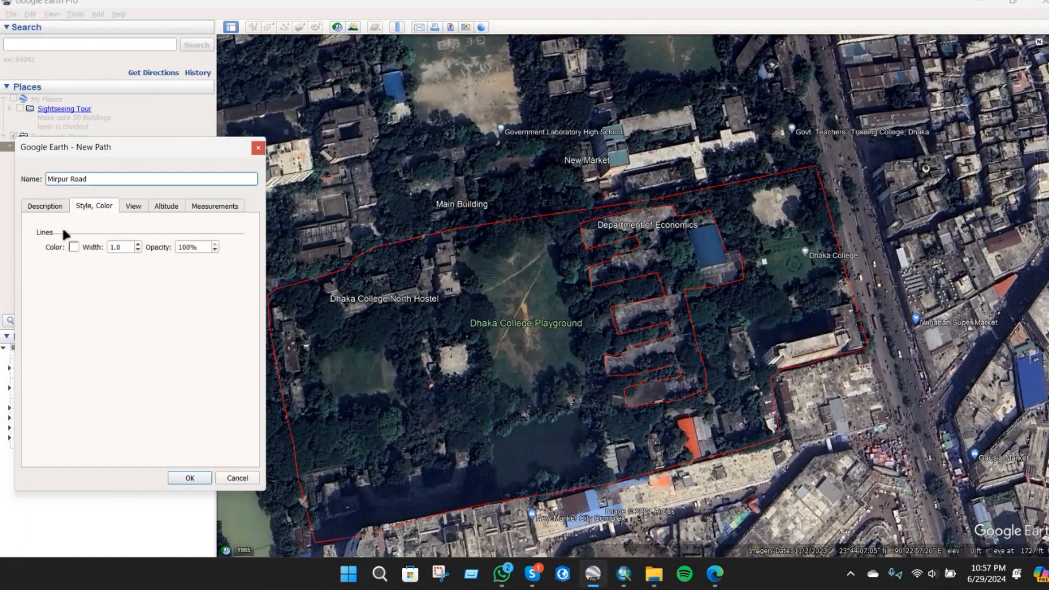
click(73, 240)
click(19, 226)
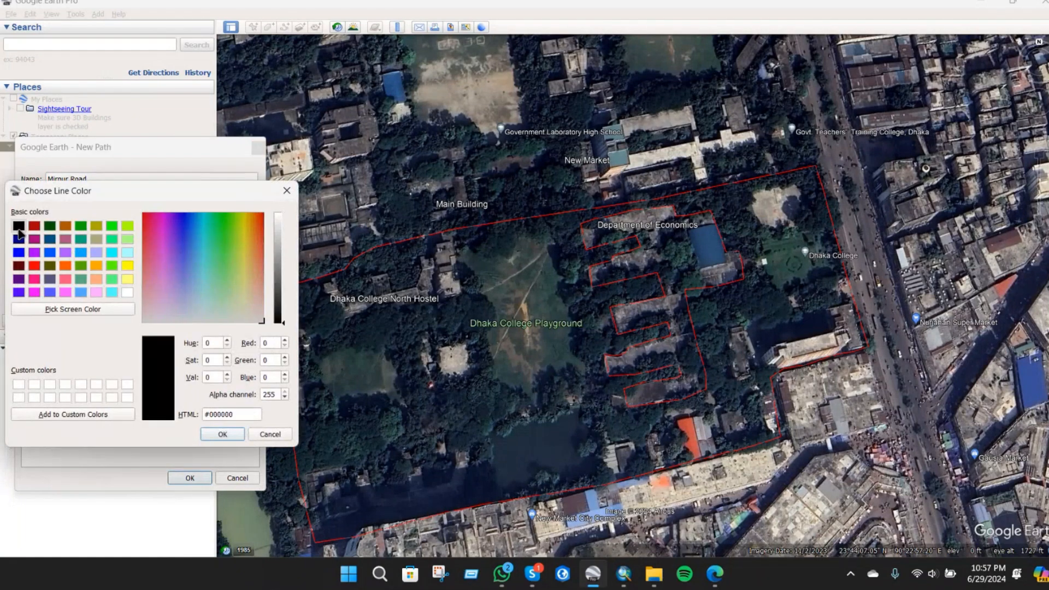
click(224, 435)
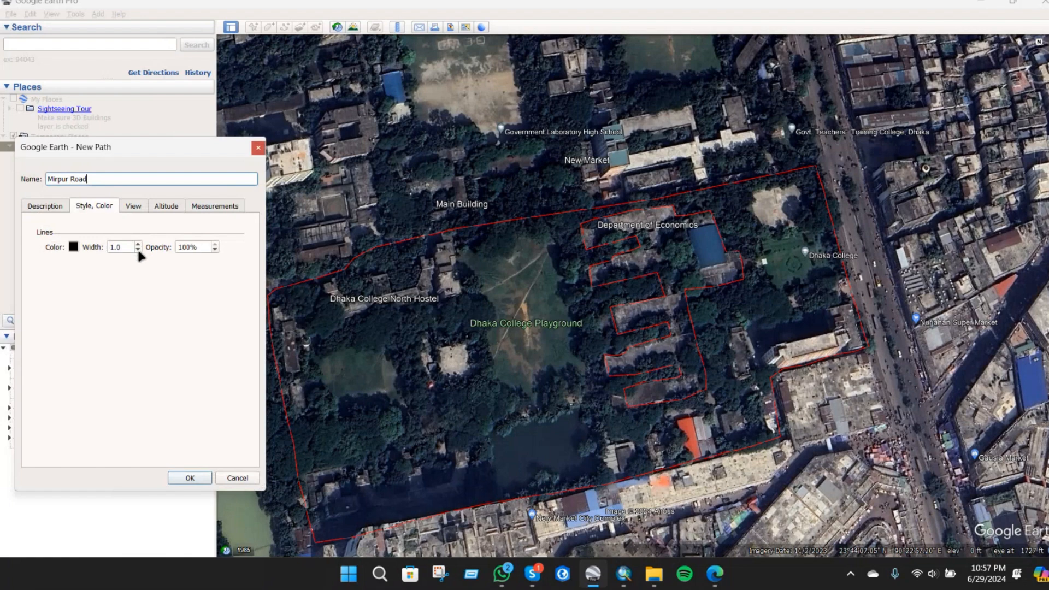
click(138, 245)
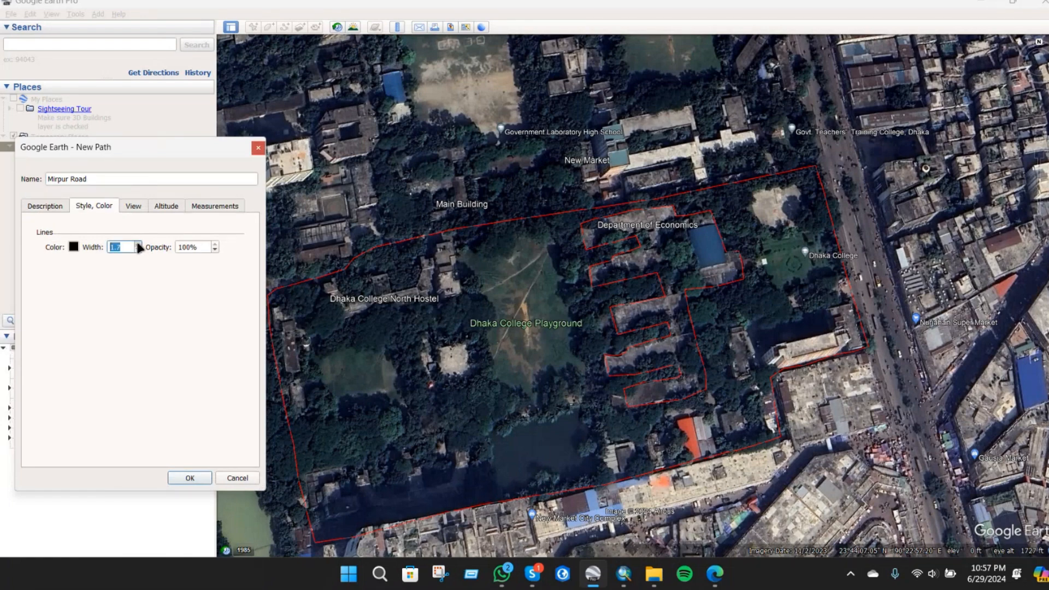
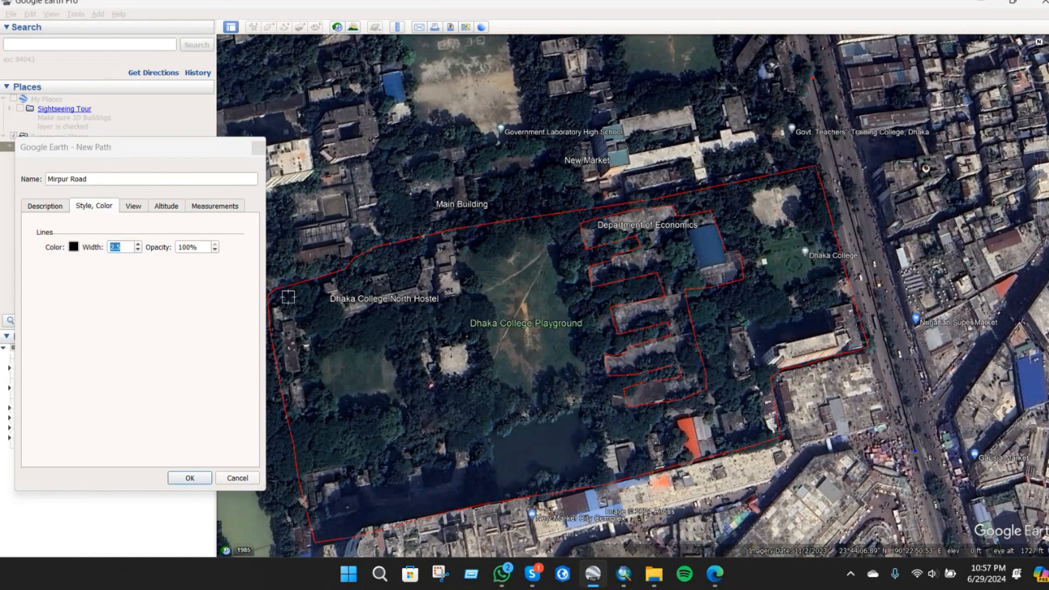
- Change the Mirpur Road path's line colour to yellow
click(73, 248)
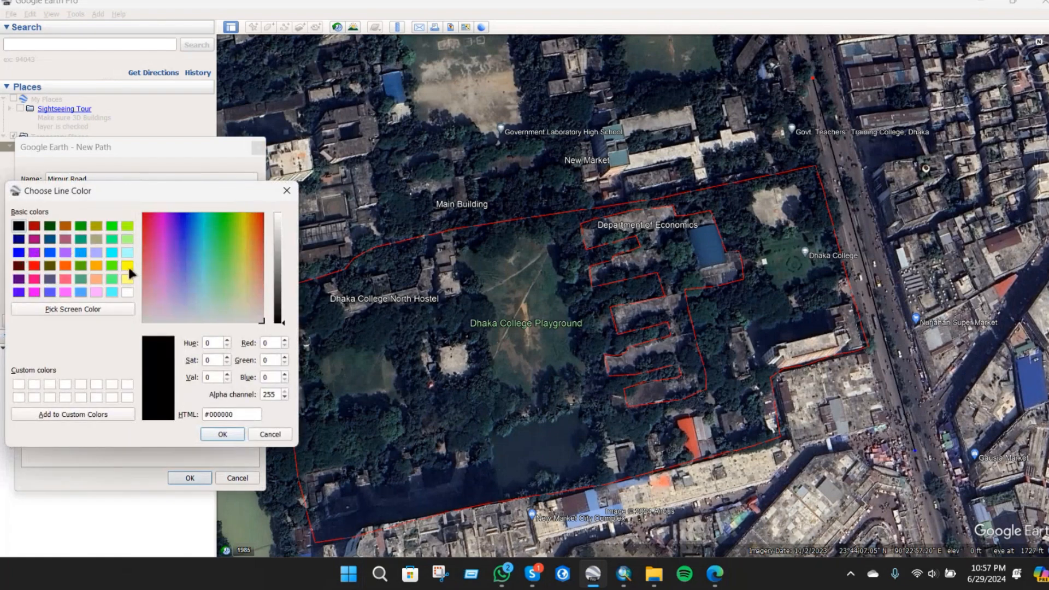
click(127, 267)
click(222, 434)
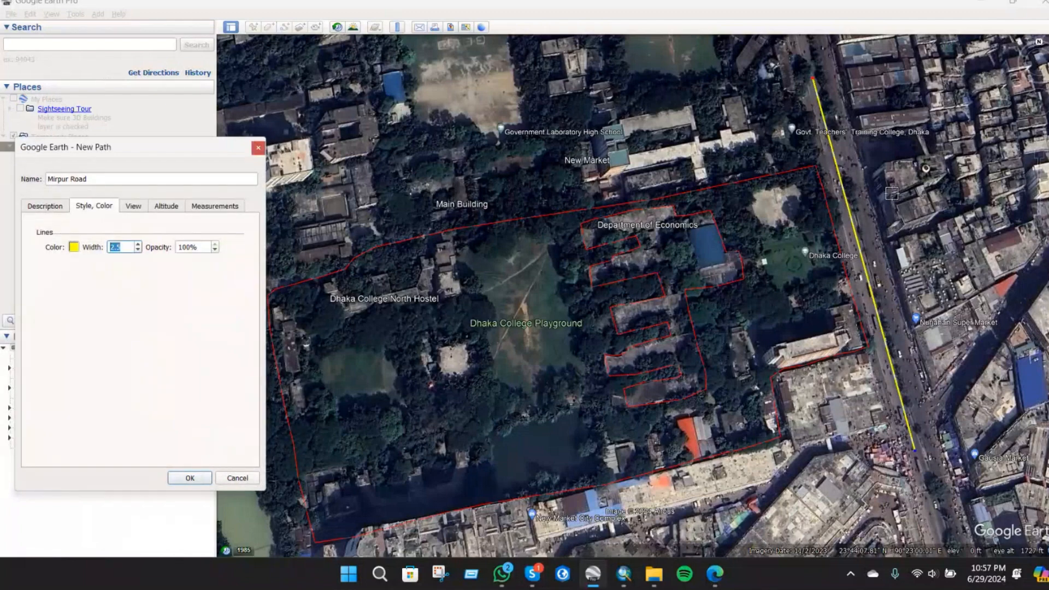
- Extend the Mirpur Road path southward along the main road, past the Newmarket Bus Stand and alongside Dhaka New Market
scroll(869, 228, up, 3)
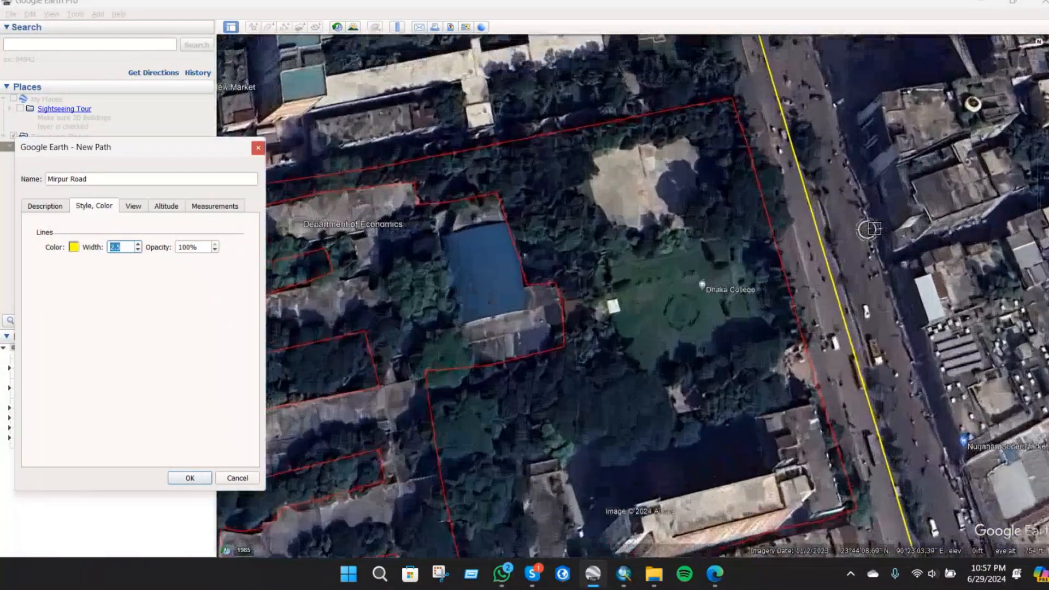
scroll(869, 229, up, 2)
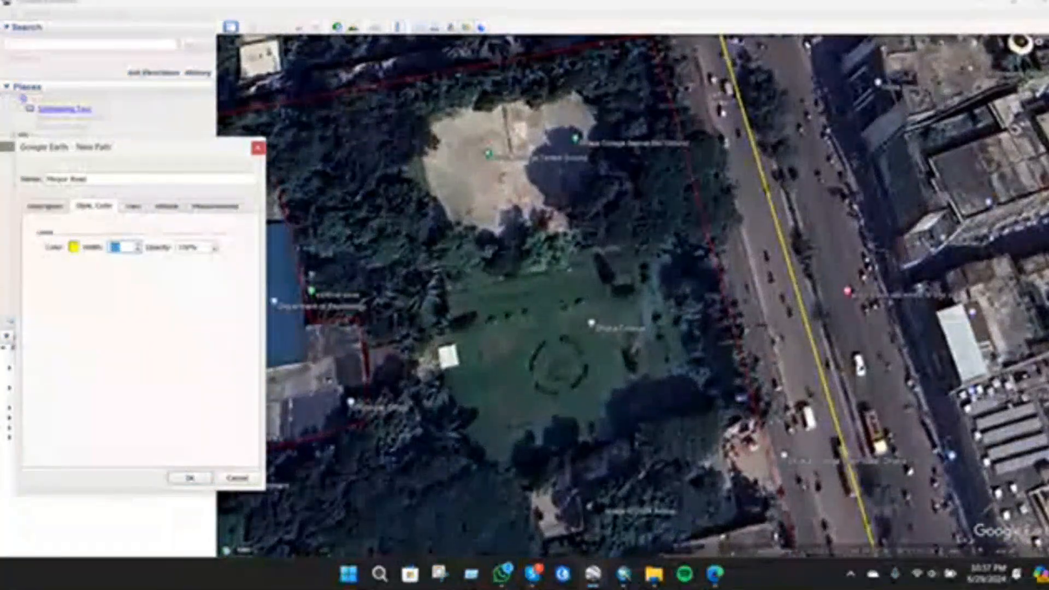
scroll(874, 246, down, 4)
scroll(874, 246, down, 3)
scroll(847, 470, up, 5)
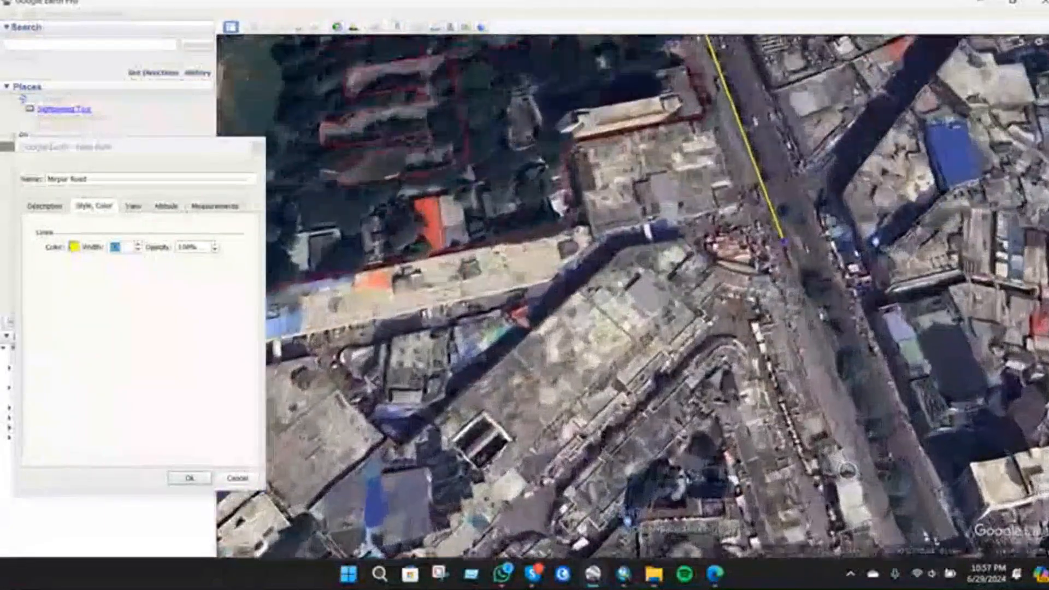
scroll(847, 470, down, 2)
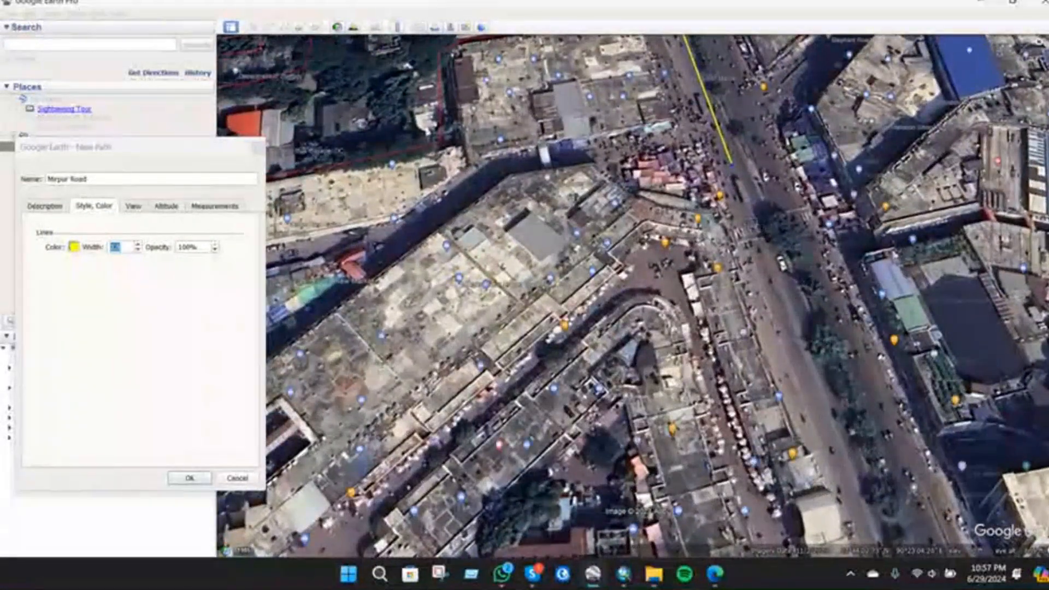
scroll(711, 219, up, 5)
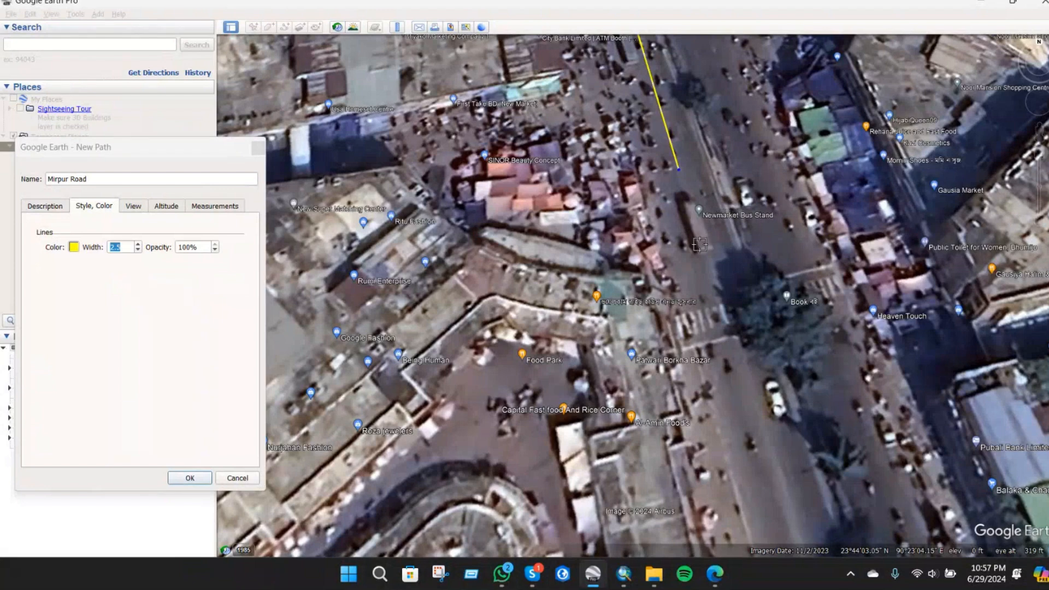
click(766, 471)
scroll(854, 169, down, 2)
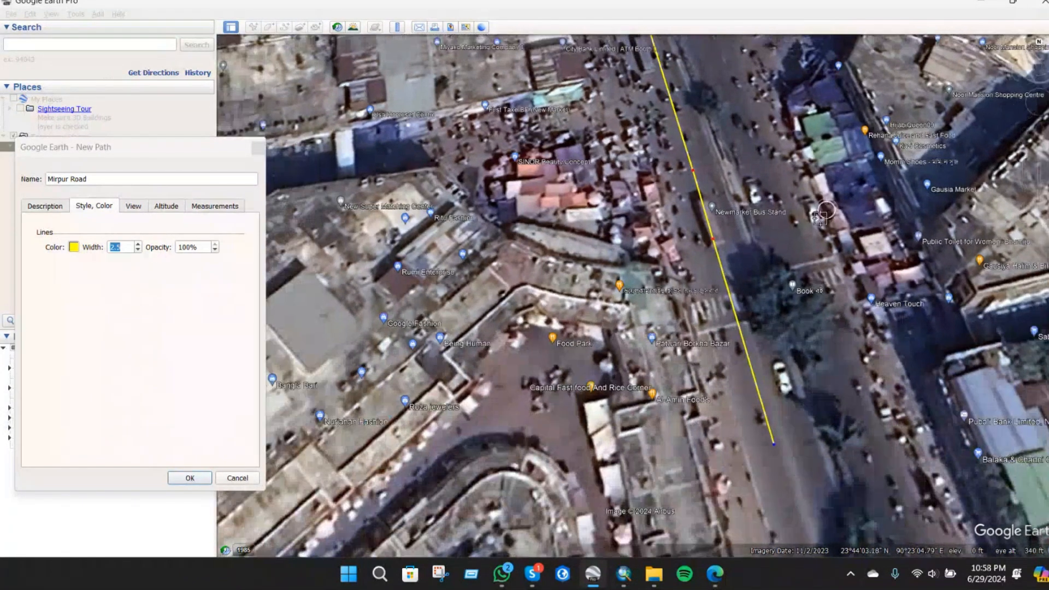
click(845, 483)
scroll(922, 407, down, 2)
click(911, 438)
click(943, 520)
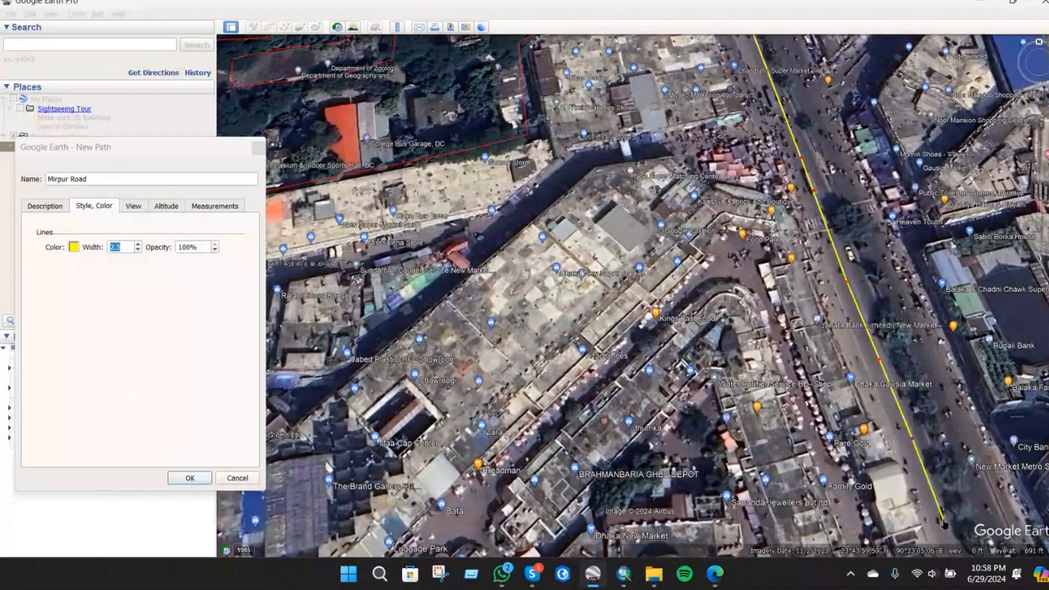
- Check the whole Mirpur Road path against the college boundary and save it
scroll(894, 159, down, 5)
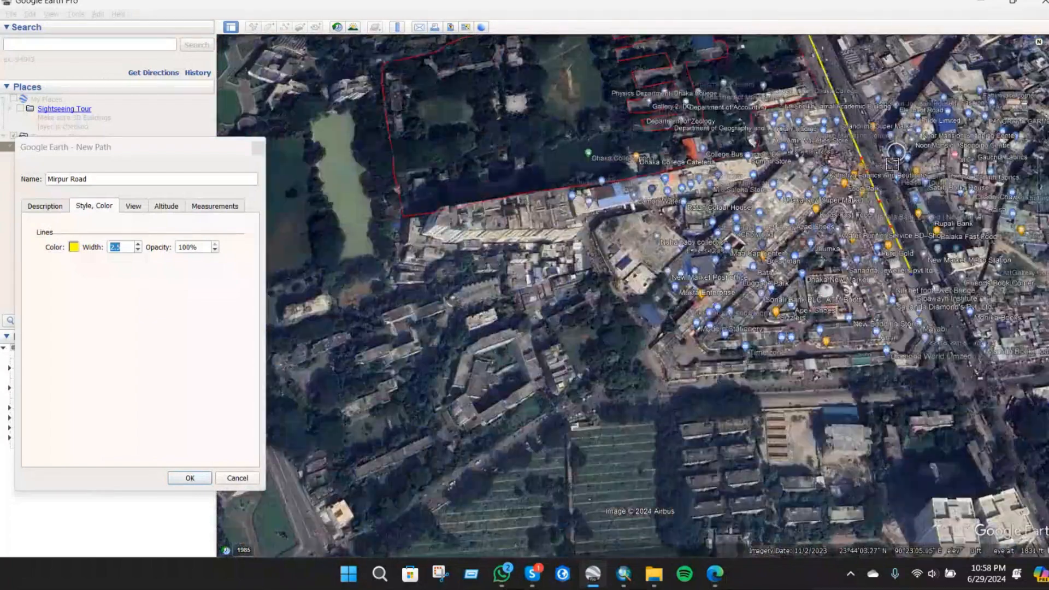
scroll(892, 163, down, 3)
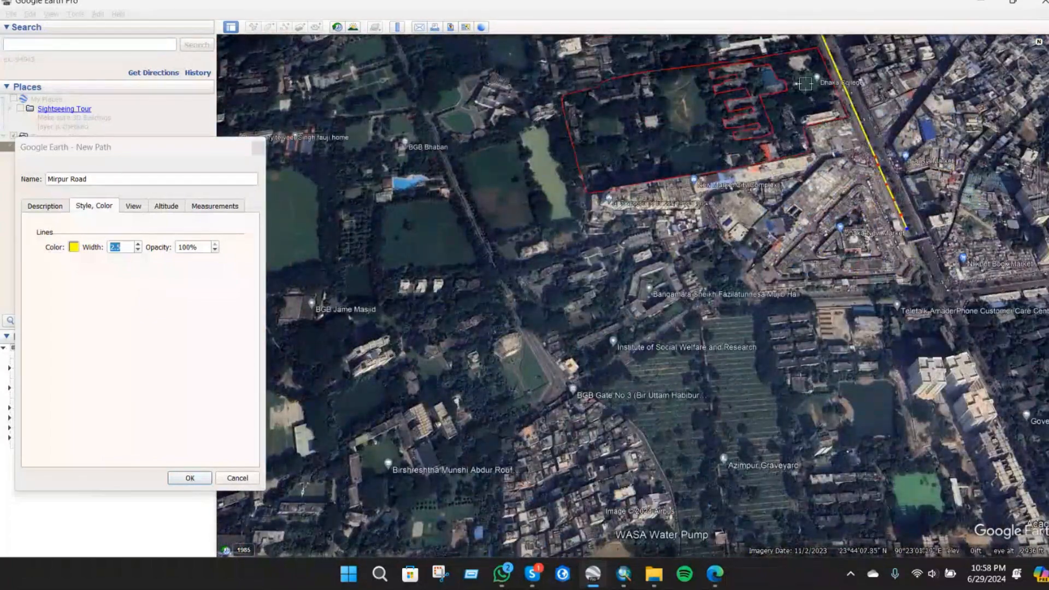
scroll(807, 164, up, 3)
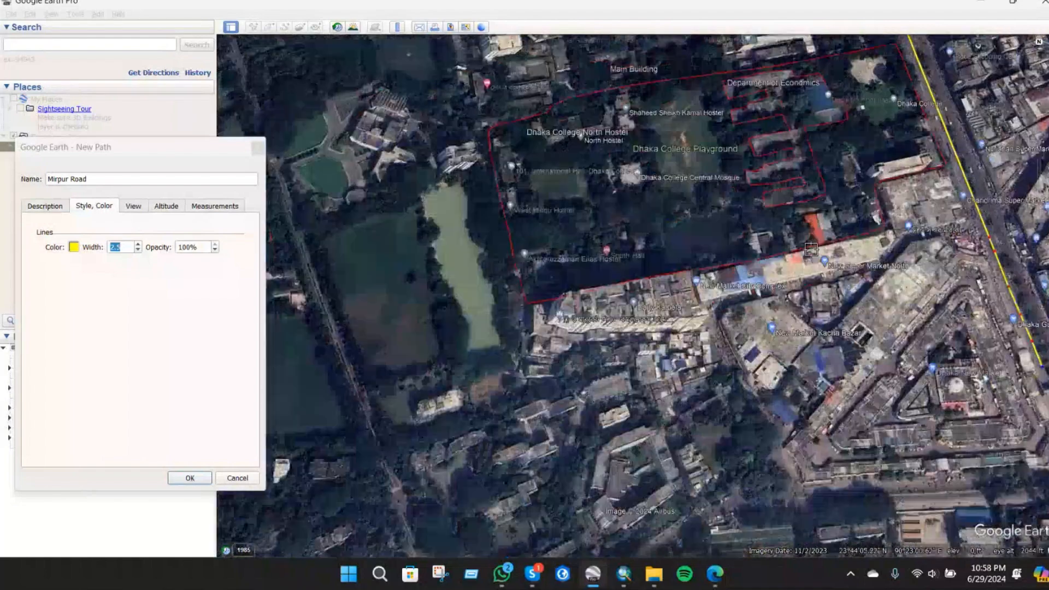
scroll(476, 410, down, 3)
scroll(684, 214, up, 4)
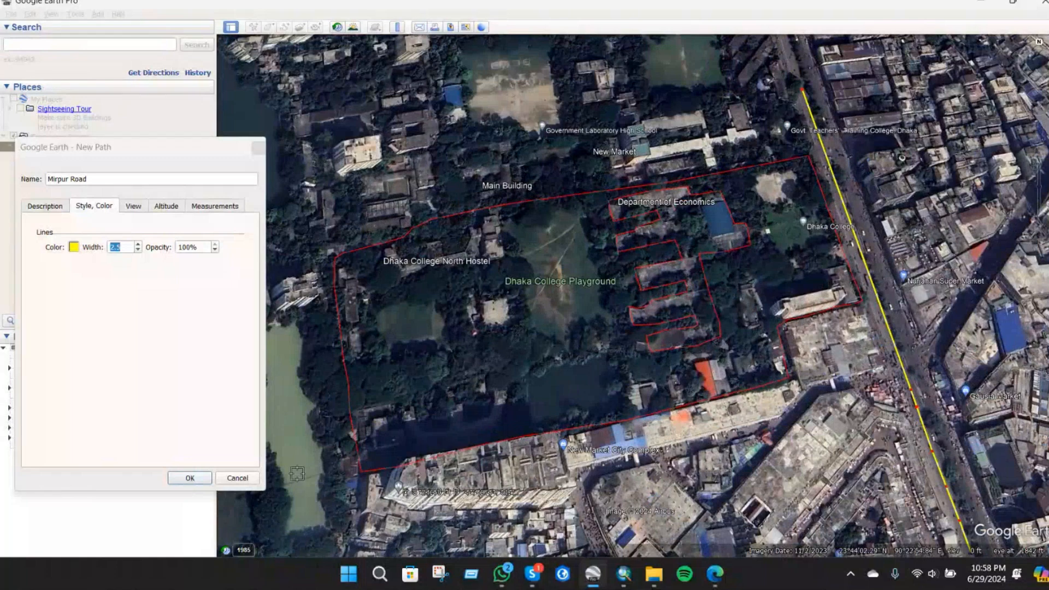
click(189, 477)
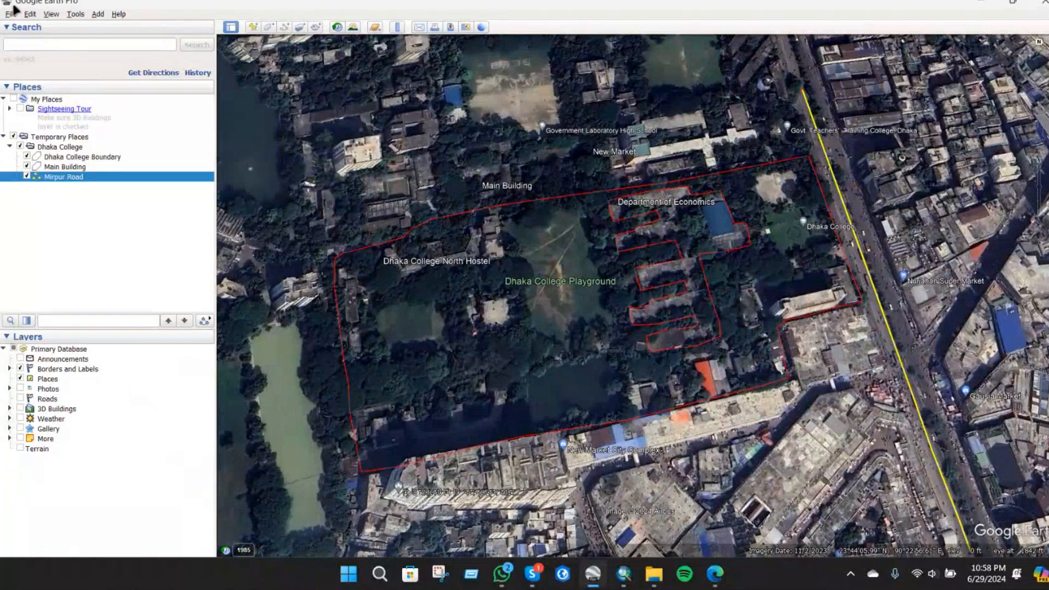
- Reset the map view's tilt again
click(51, 14)
mouse_move(112, 219)
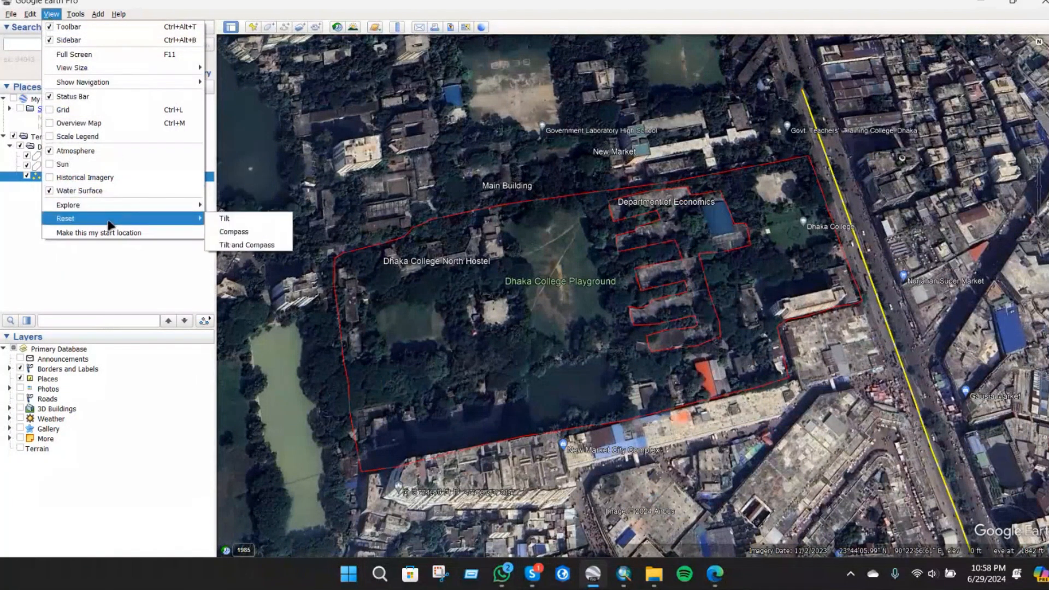
click(224, 218)
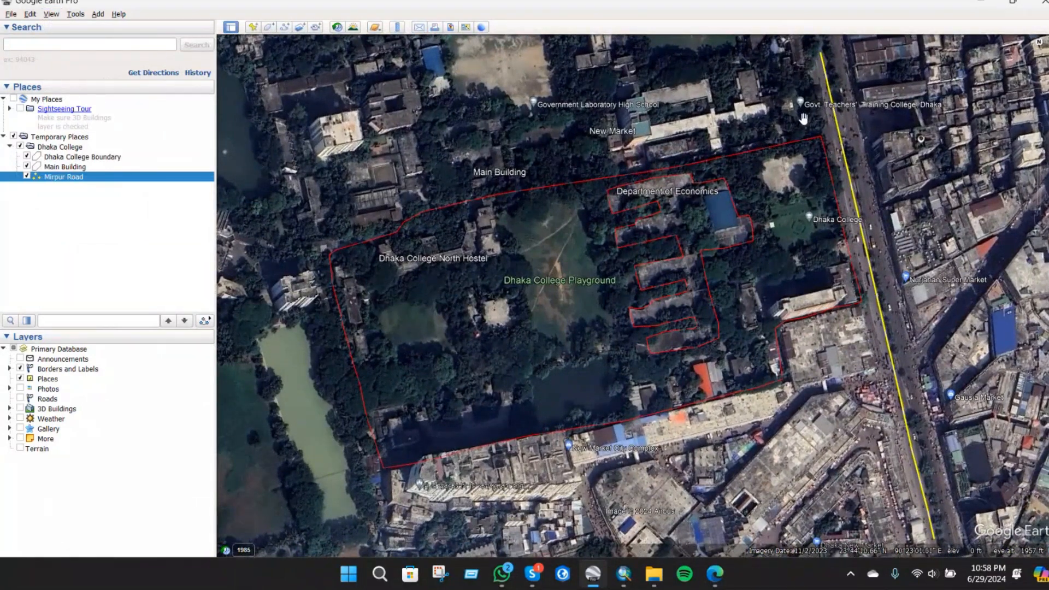
- Add another path named Naem Road to the Dhaka College folder
right_click(57, 149)
mouse_move(120, 150)
click(208, 181)
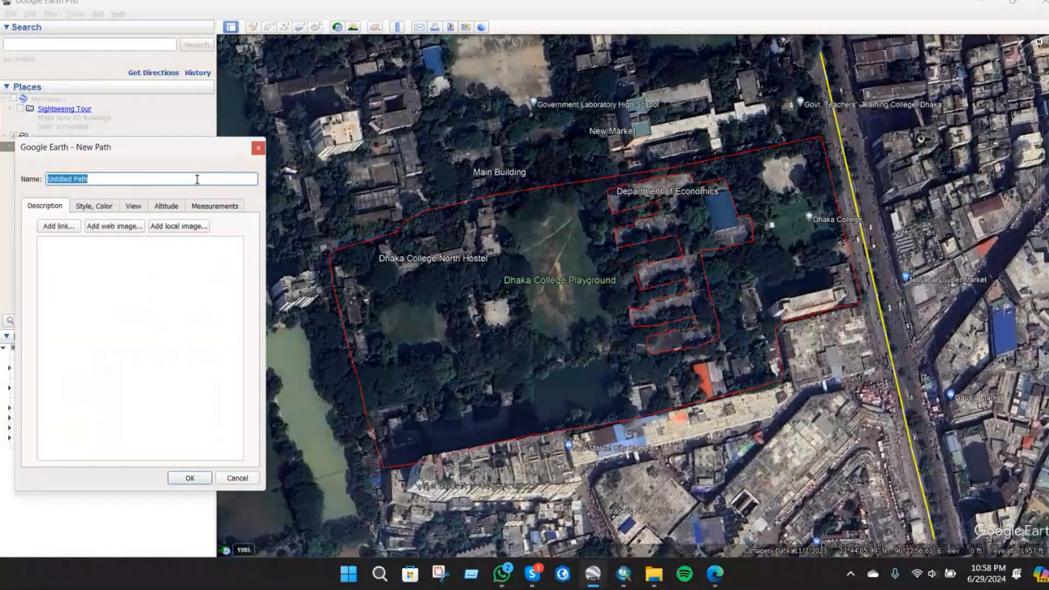
text(n)
key(BackSpace)
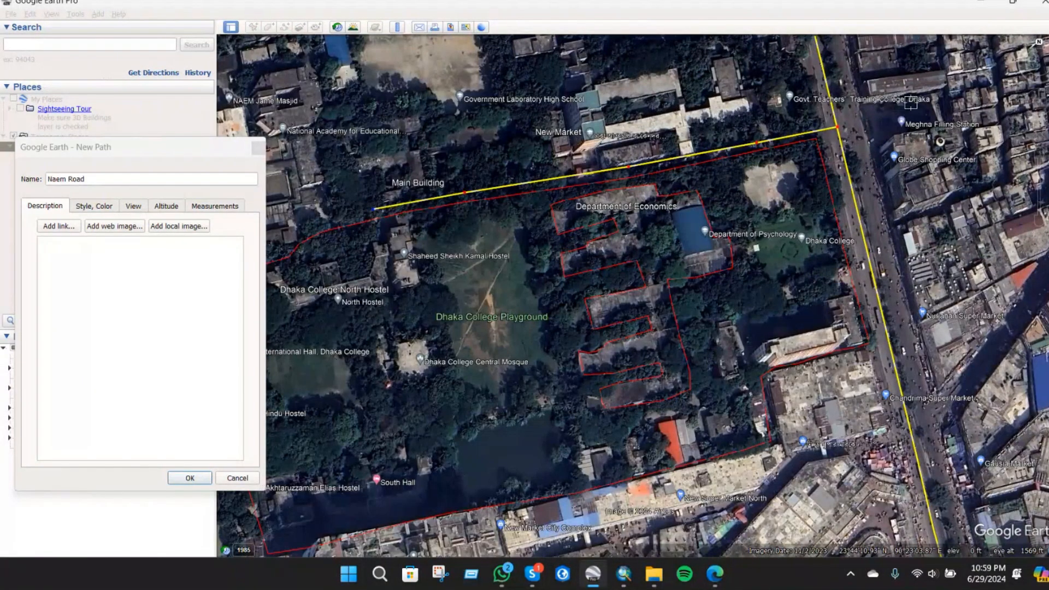
- Extend the Naem Road path west along the college's northern boundary, then north past the Government Laboratory High School field
scroll(911, 103, down, 3)
scroll(559, 167, up, 3)
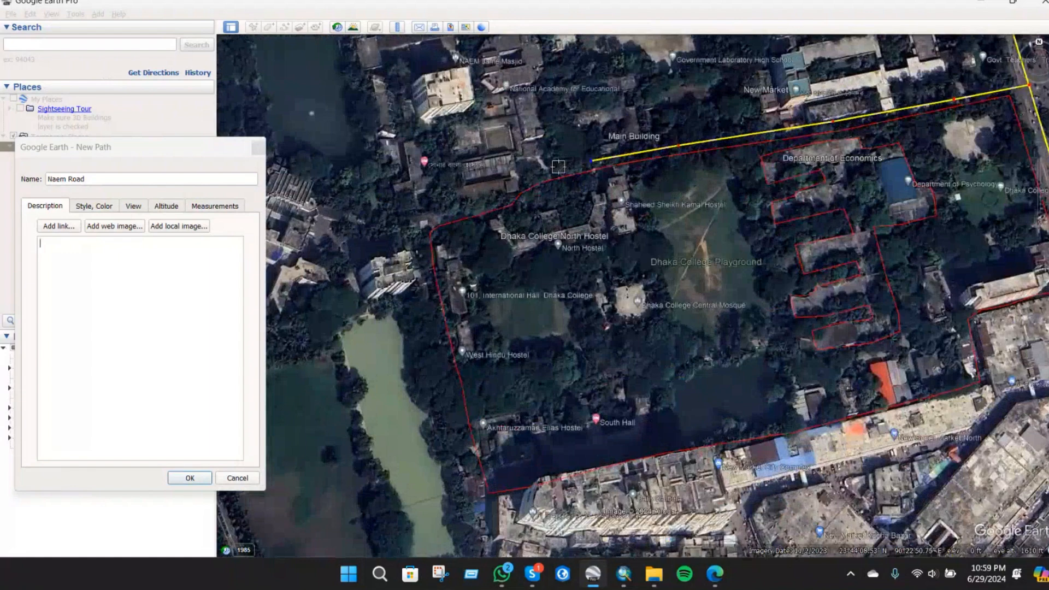
click(570, 160)
click(553, 81)
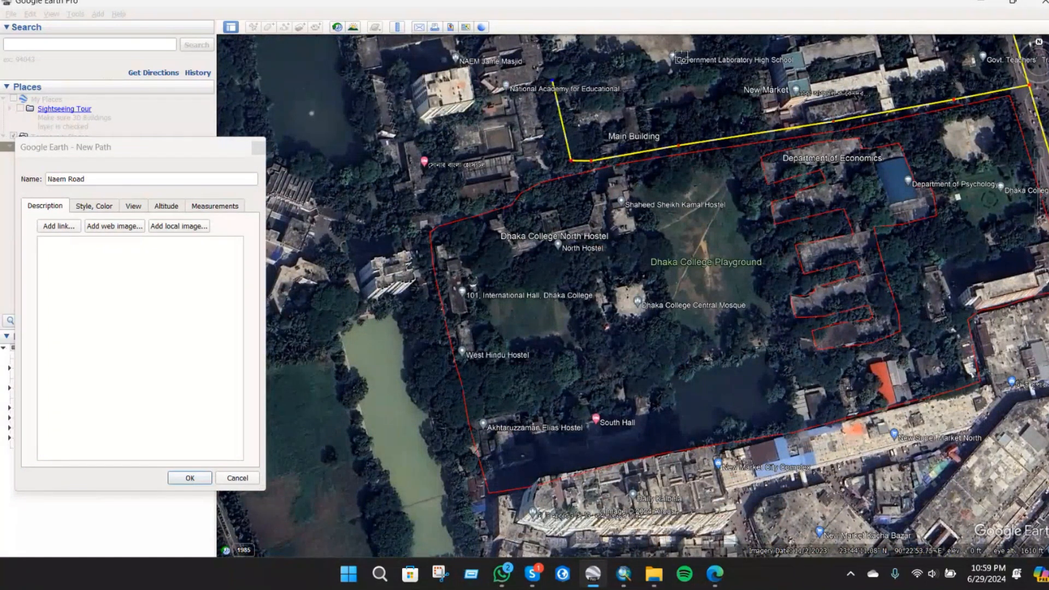
scroll(681, 58, down, 3)
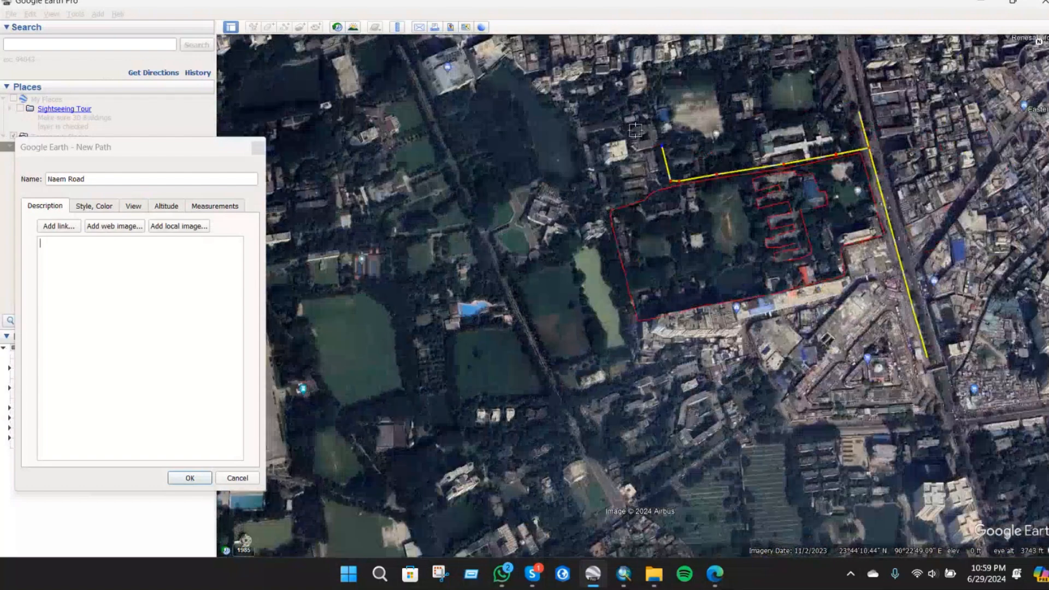
scroll(635, 130, up, 2)
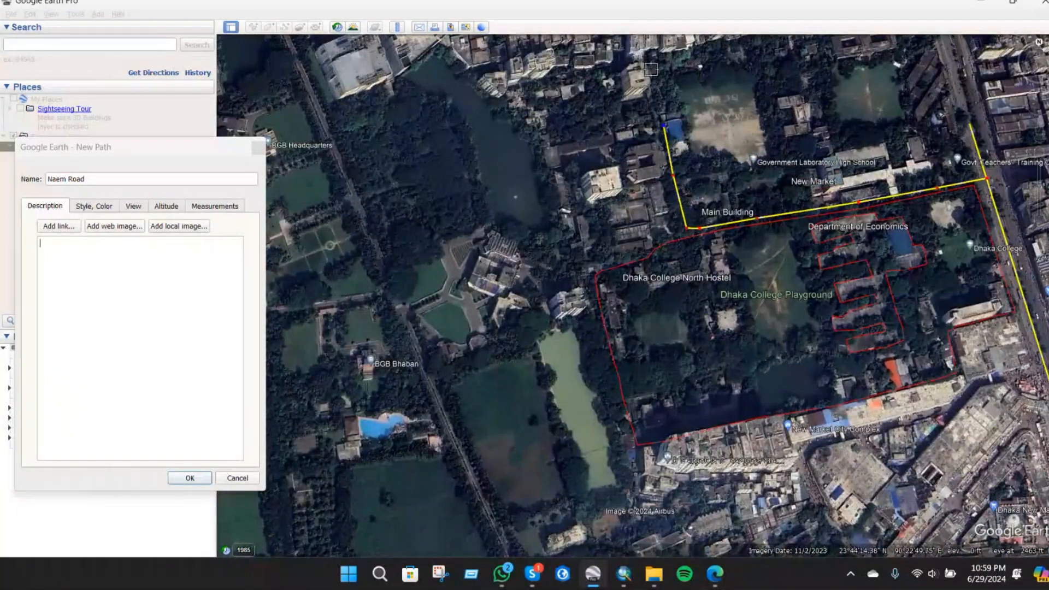
scroll(783, 278, up, 1)
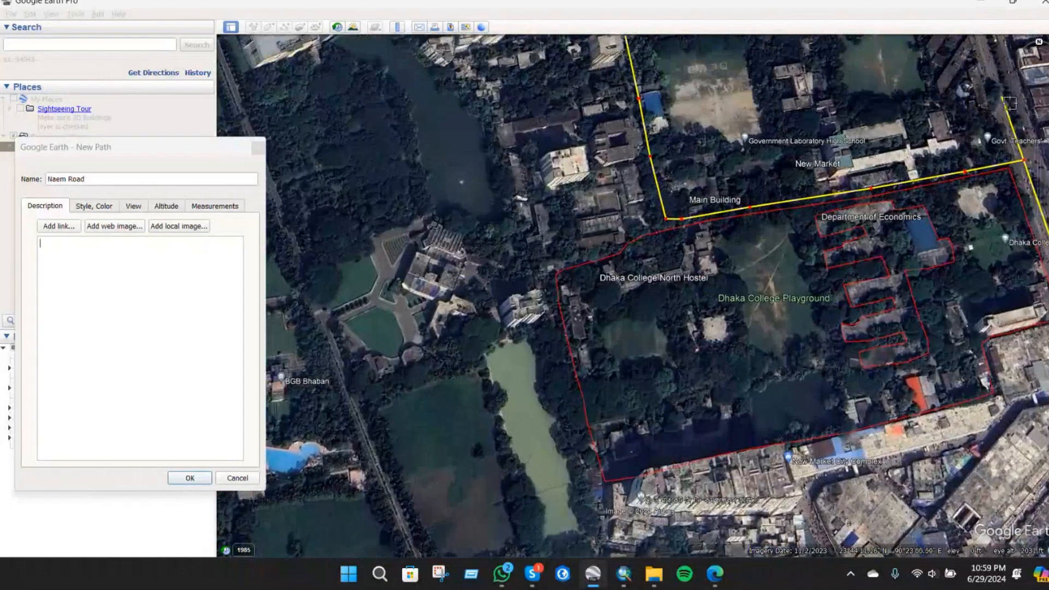
scroll(1010, 103, up, 2)
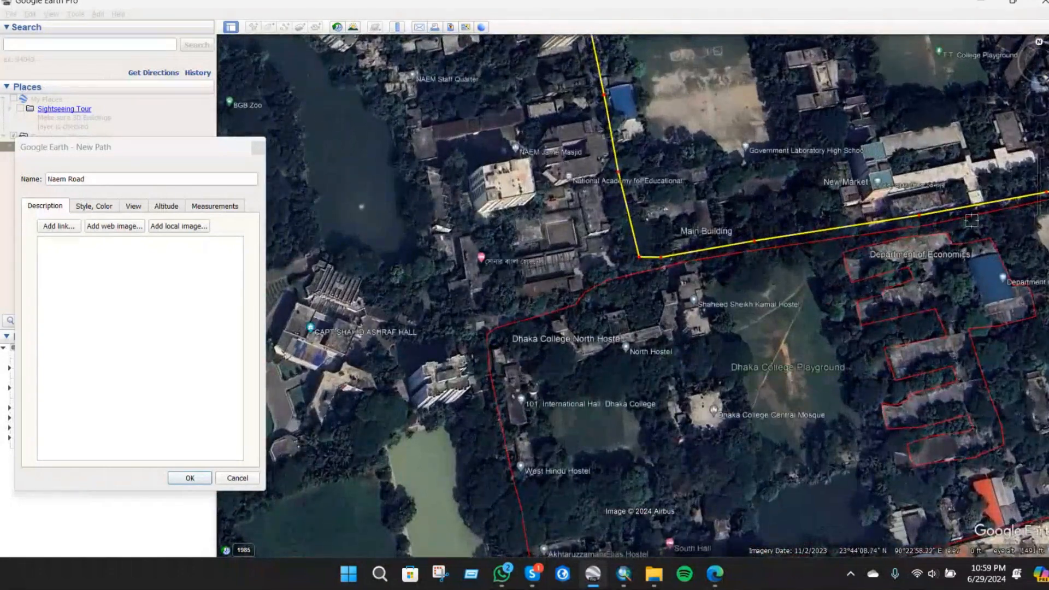
- Set the path's line width to 1.8, rename it NAEM Road and save it
scroll(809, 371, down, 5)
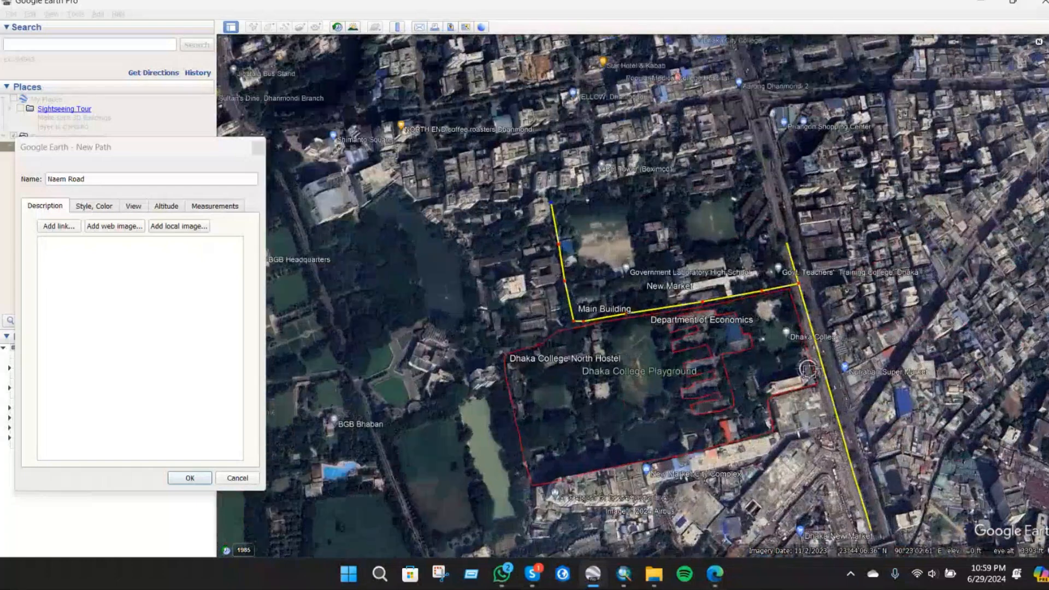
scroll(808, 371, up, 1)
click(94, 205)
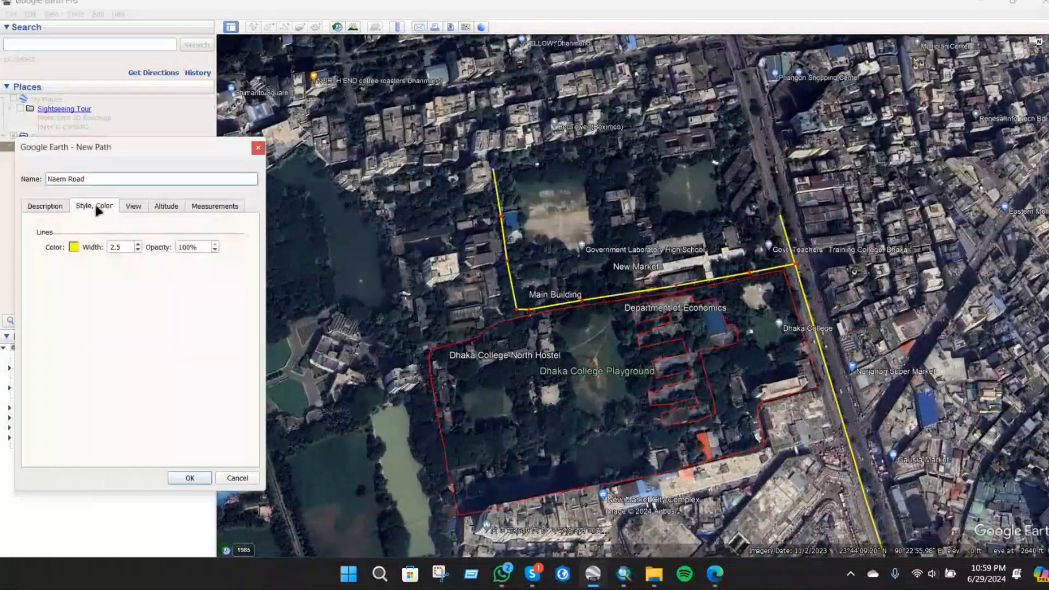
click(138, 249)
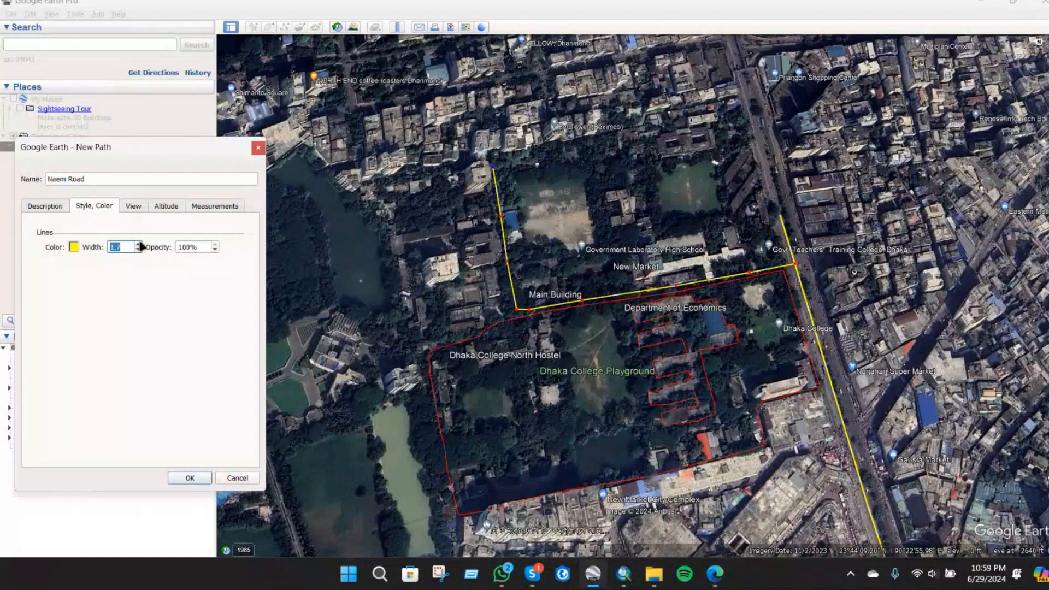
drag(65, 179, 55, 181)
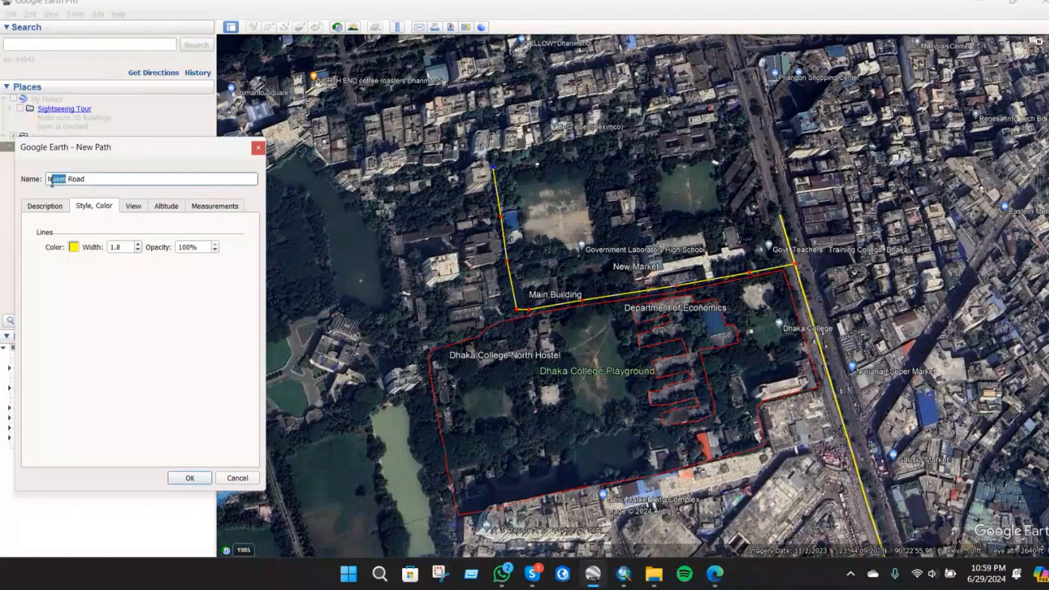
text(A)
click(197, 481)
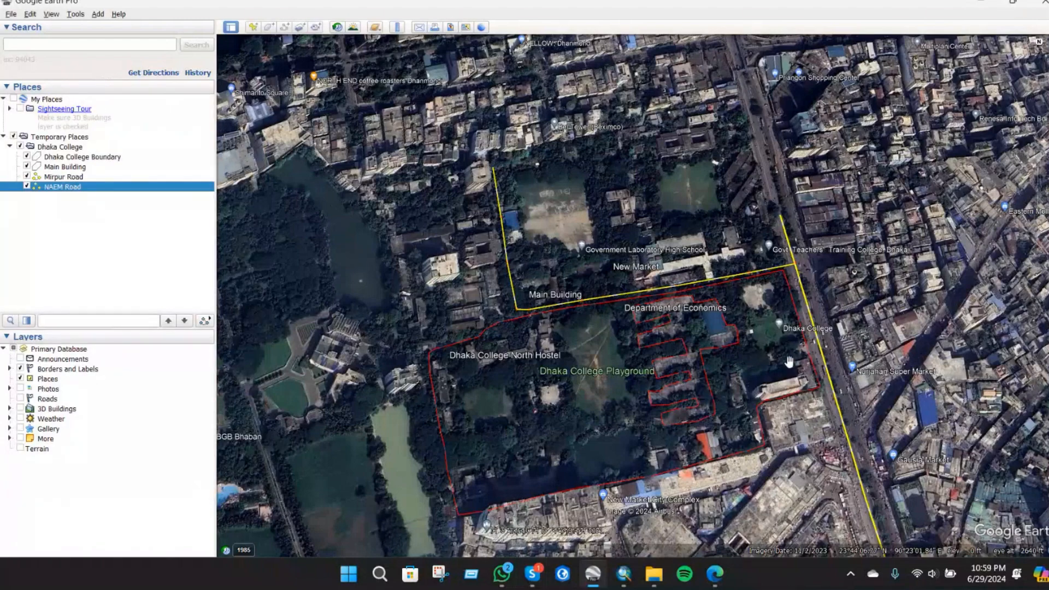
- Add another new path to the Dhaka College folder
scroll(788, 362, down, 2)
scroll(789, 361, up, 1)
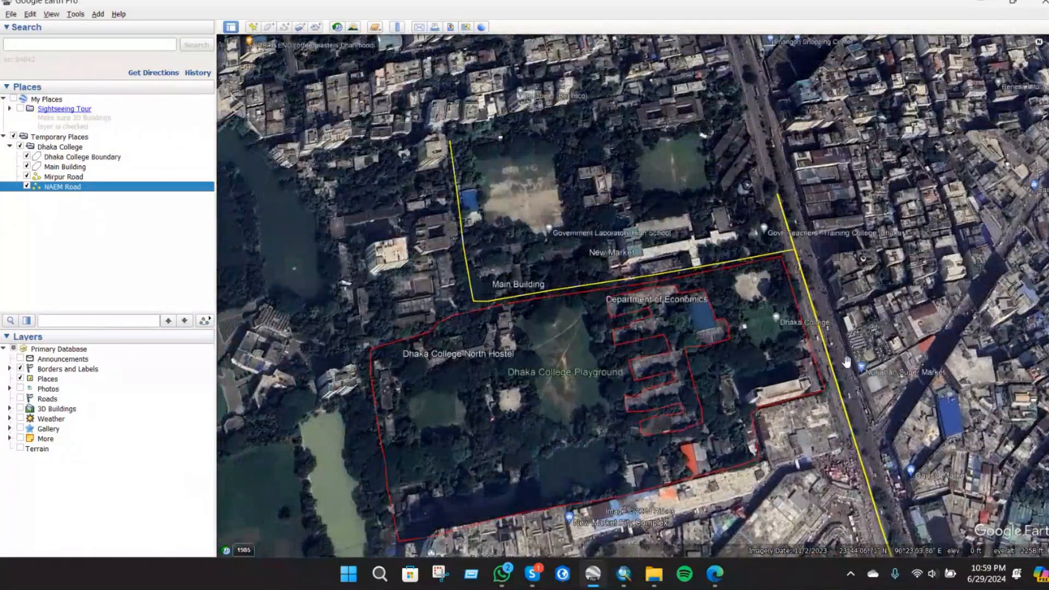
right_click(67, 148)
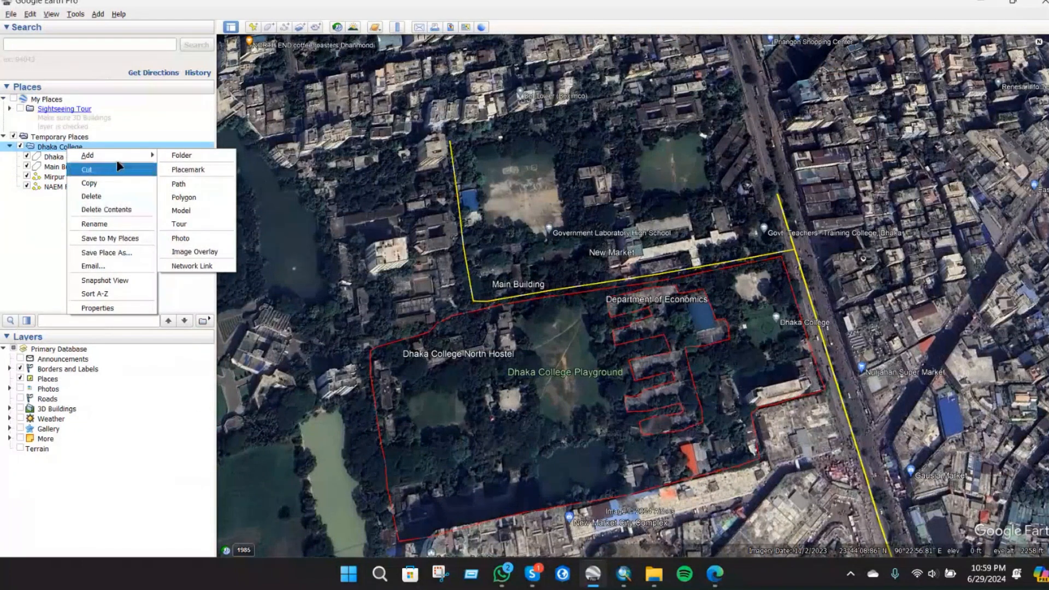
click(179, 184)
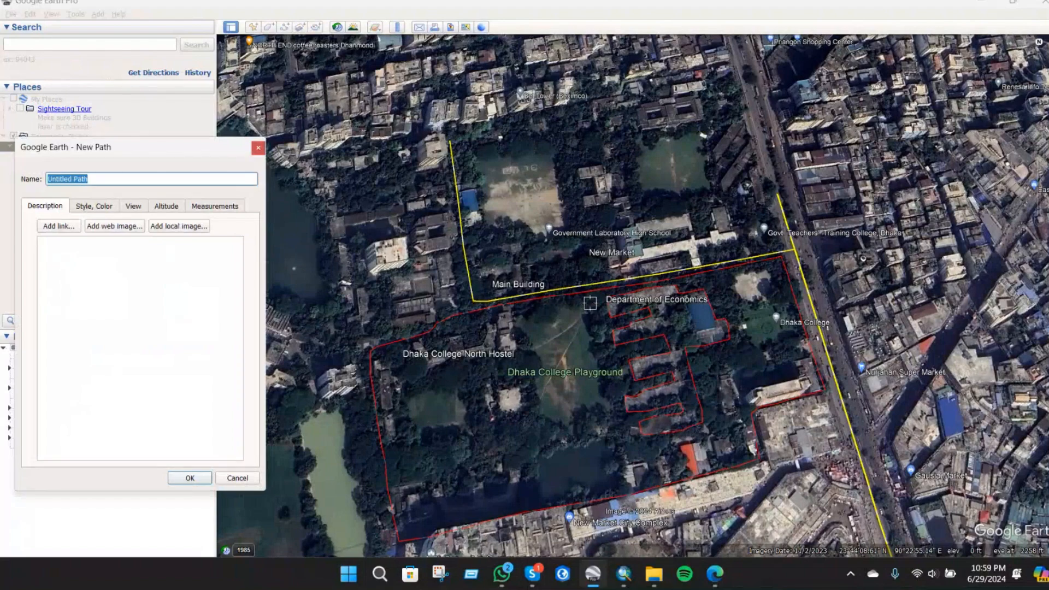
- Trace the new path west from the Dhaka College main gate, passing south of the college lawn
scroll(771, 387, down, 1)
scroll(875, 407, up, 2)
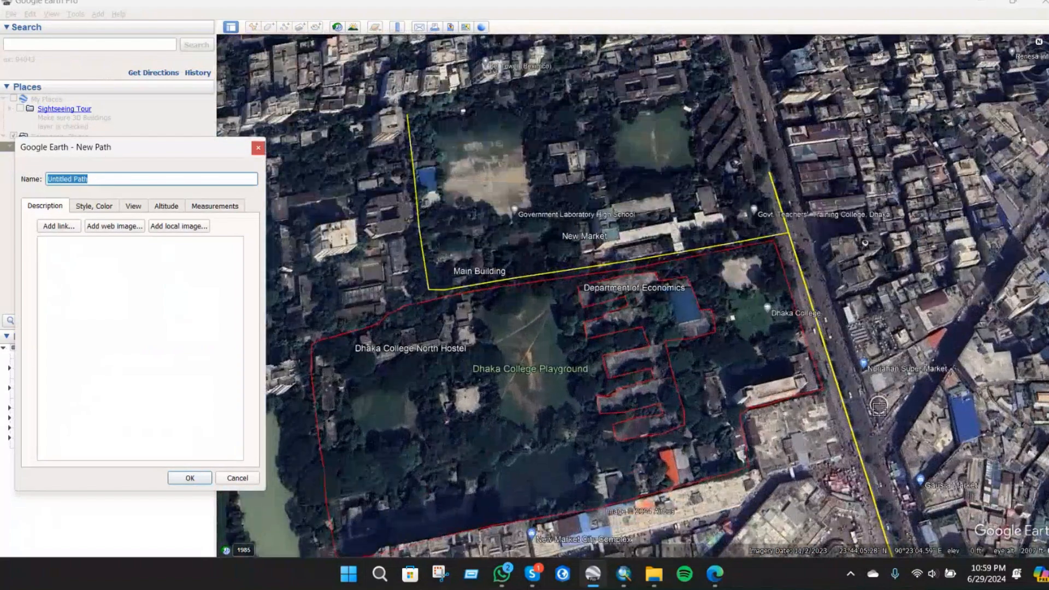
scroll(878, 408, up, 3)
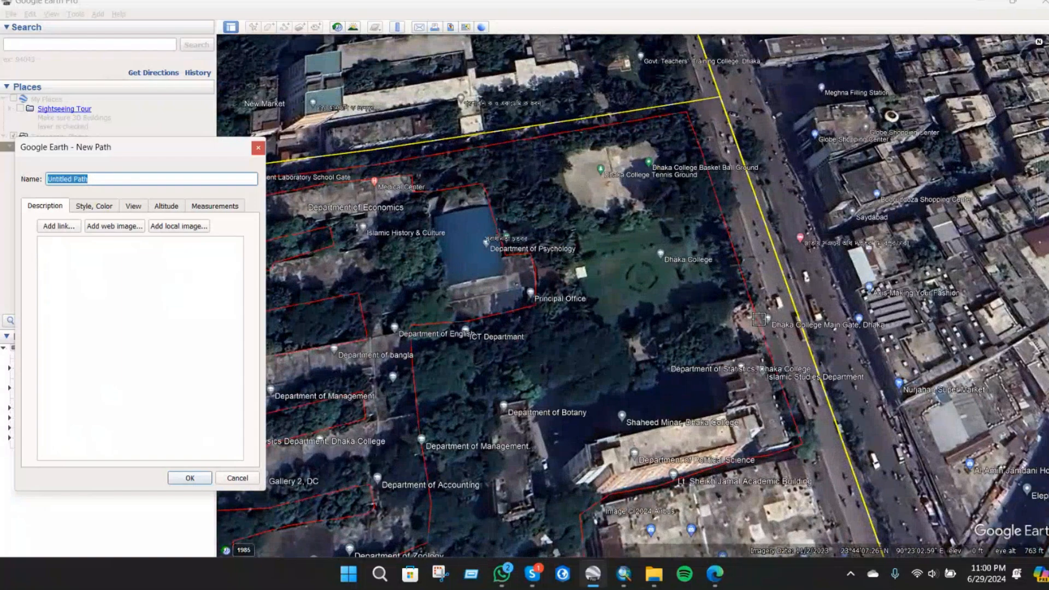
click(761, 318)
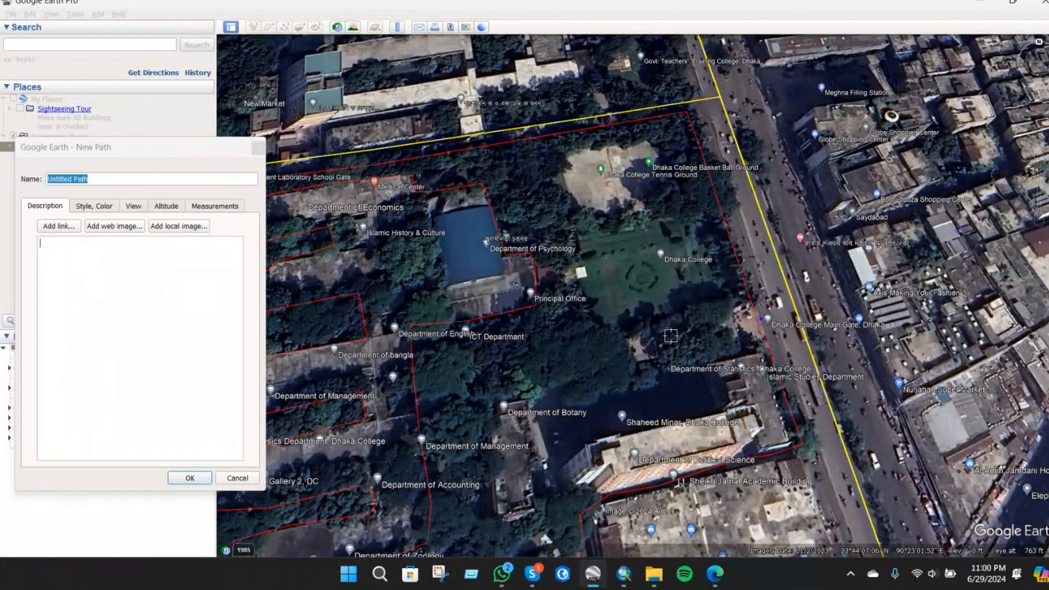
click(688, 333)
scroll(659, 343, up, 2)
click(638, 365)
click(560, 384)
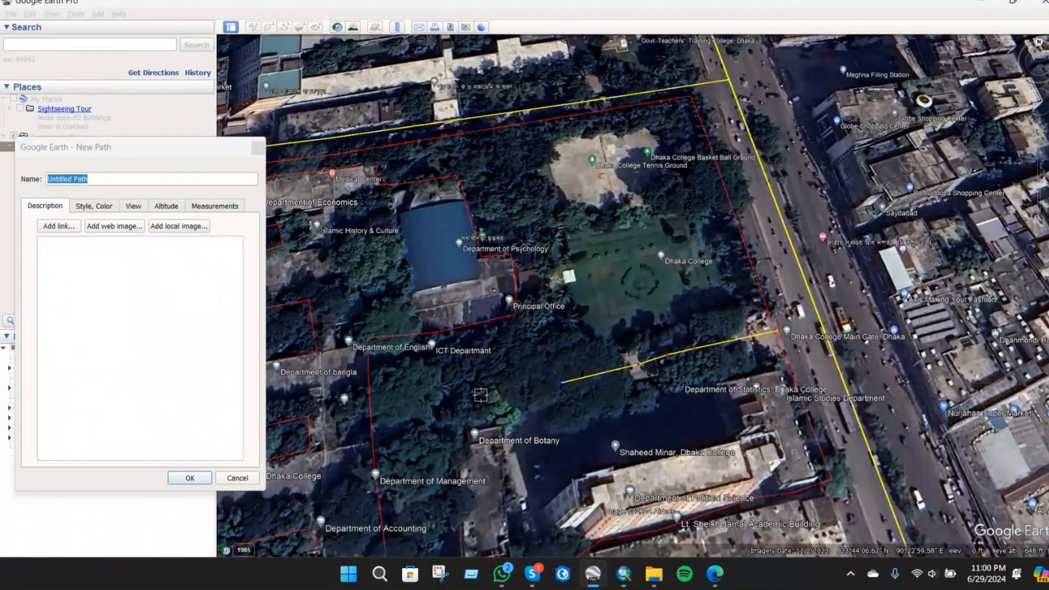
- Extend the path west to the Department of Botany's northwest corner, then south along that building's western side
scroll(513, 385, down, 2)
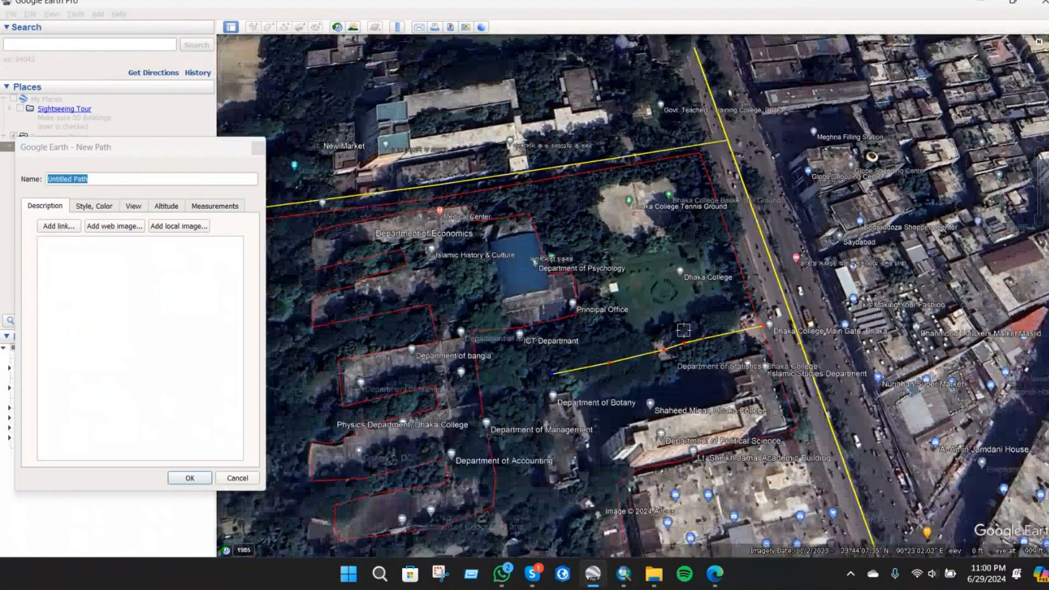
click(512, 384)
click(513, 477)
click(508, 516)
- Continue the path west between the orange-roofed building and the southernmost academic block, ending near the pond
scroll(842, 224, down, 1)
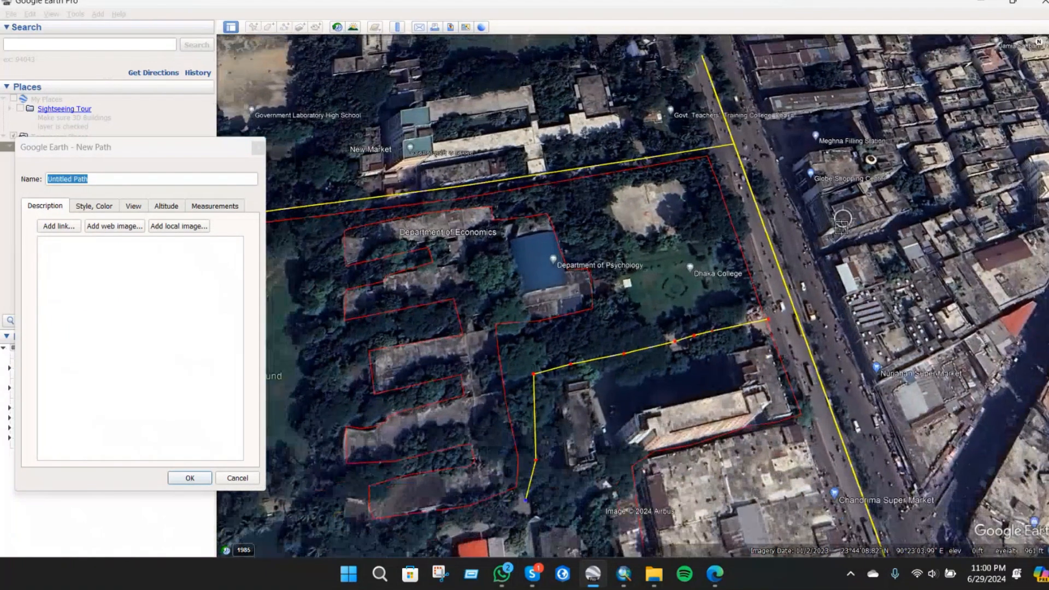
scroll(415, 480, up, 1)
click(617, 435)
click(536, 456)
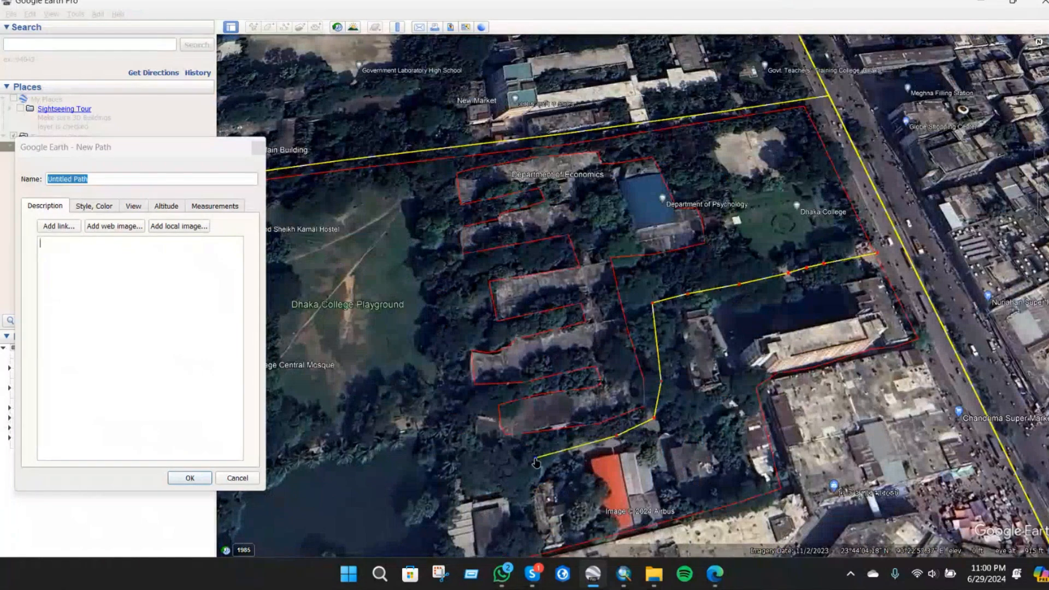
click(471, 468)
- Trace the path north between the playground and the academic blocks, then west along the playground's northern edge
click(465, 423)
click(461, 359)
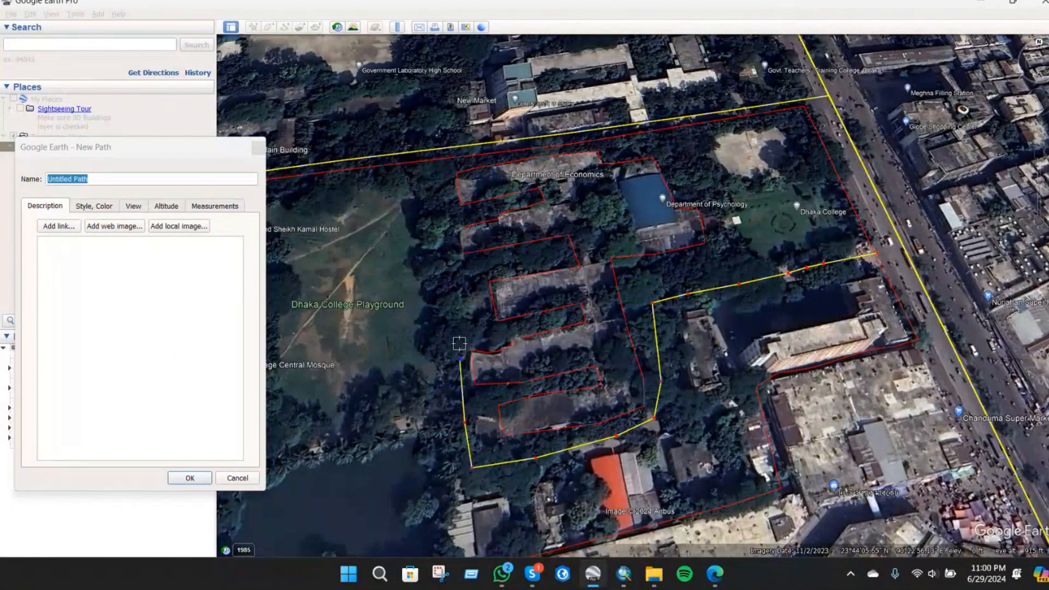
click(436, 179)
click(334, 192)
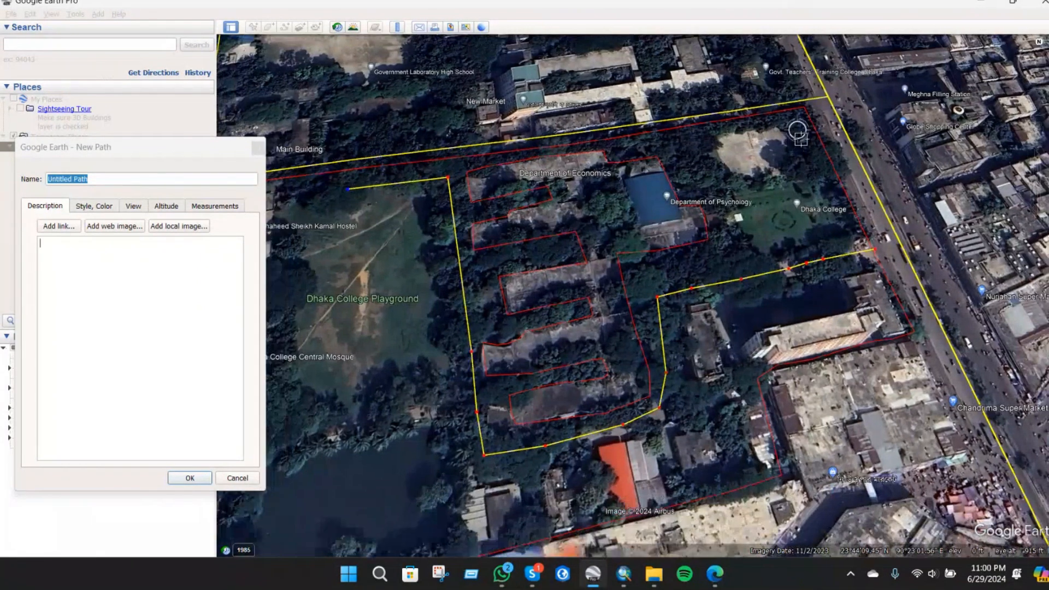
scroll(798, 131, down, 3)
scroll(445, 171, up, 2)
click(439, 179)
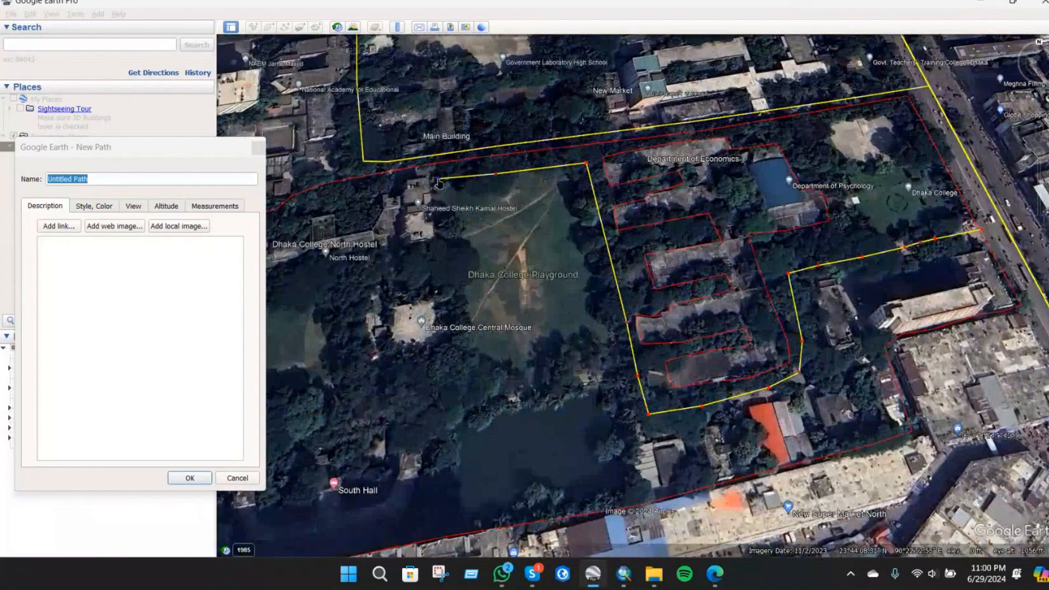
- Continue the path south along the playground's western edge, then east along the pond's northern bank to close the loop
click(439, 225)
click(454, 372)
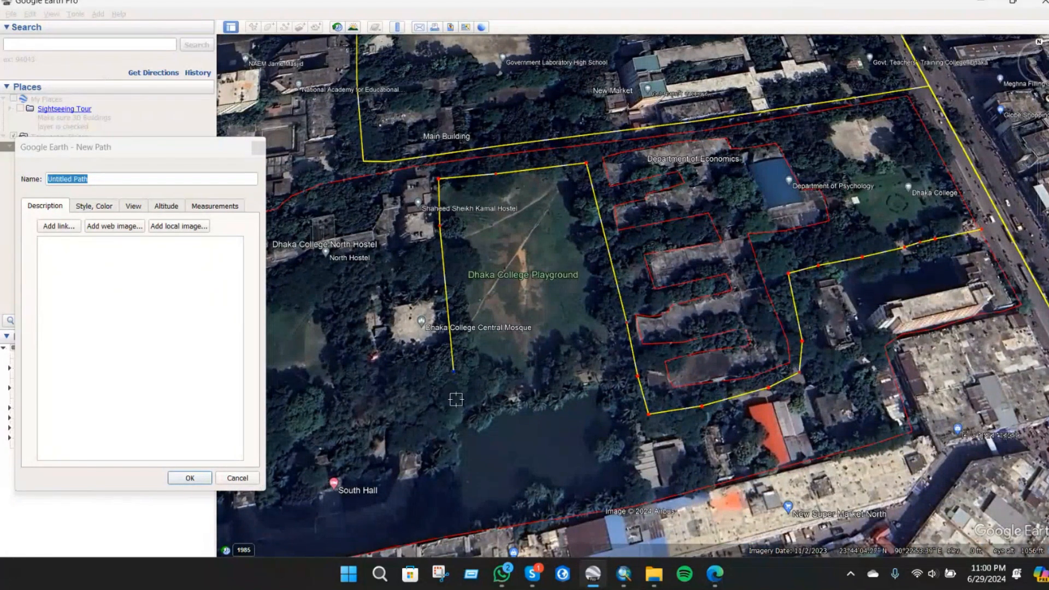
click(532, 383)
click(604, 376)
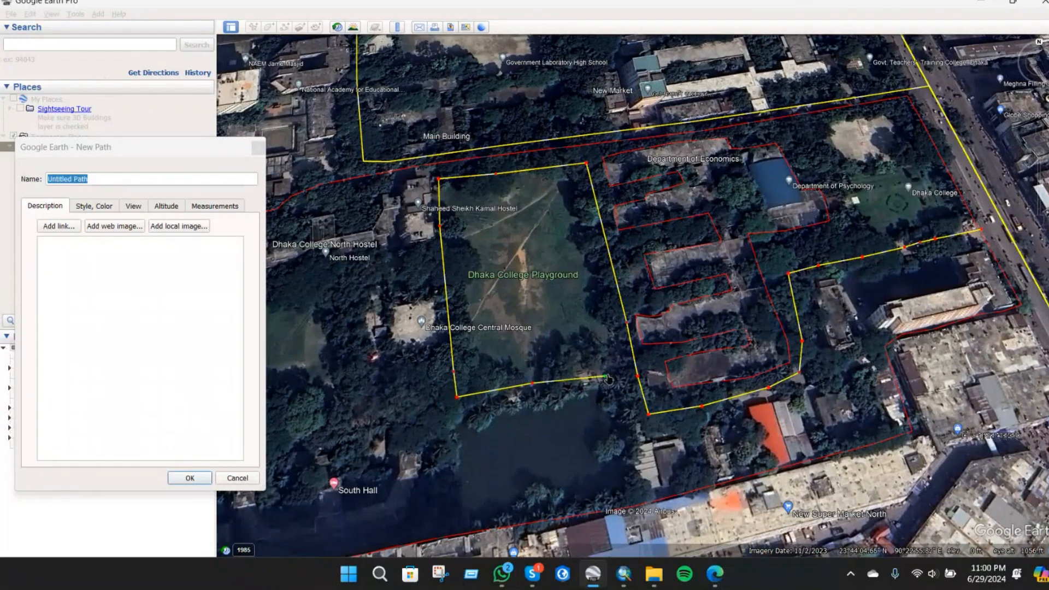
click(636, 371)
- Name the path Road 1 and save it
text(Road 1)
key(Return)
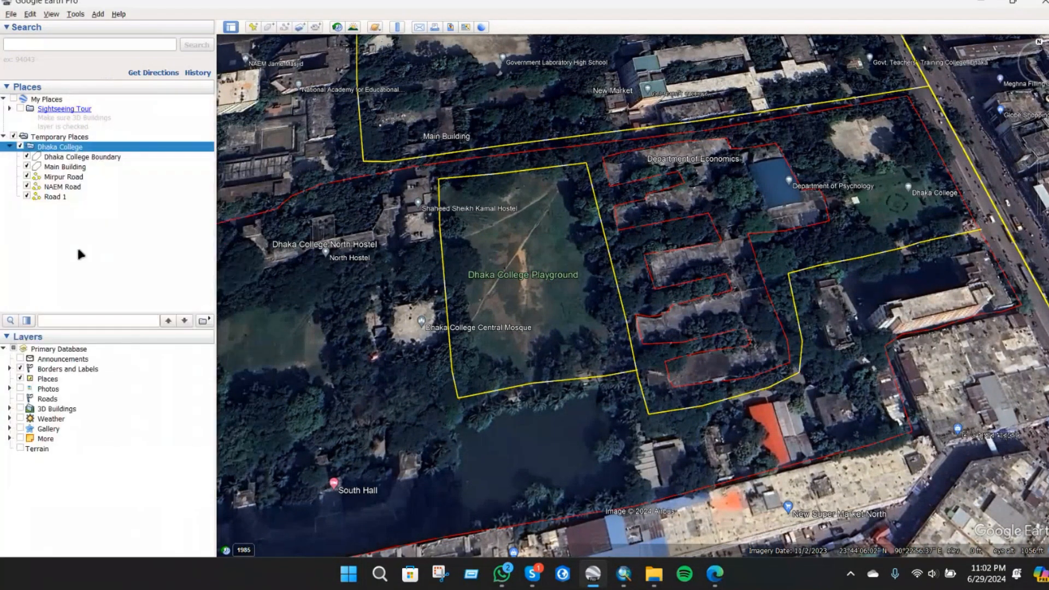
- Reopen Road 1 for editing and delete its points around the playground, back to the road bend near the orange-roofed building
right_click(68, 198)
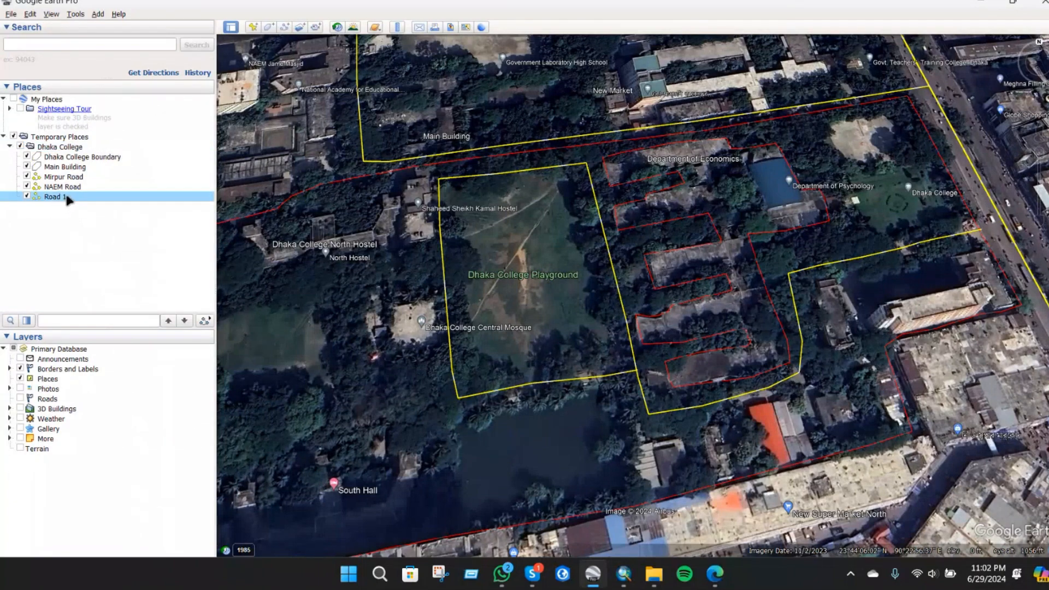
click(101, 344)
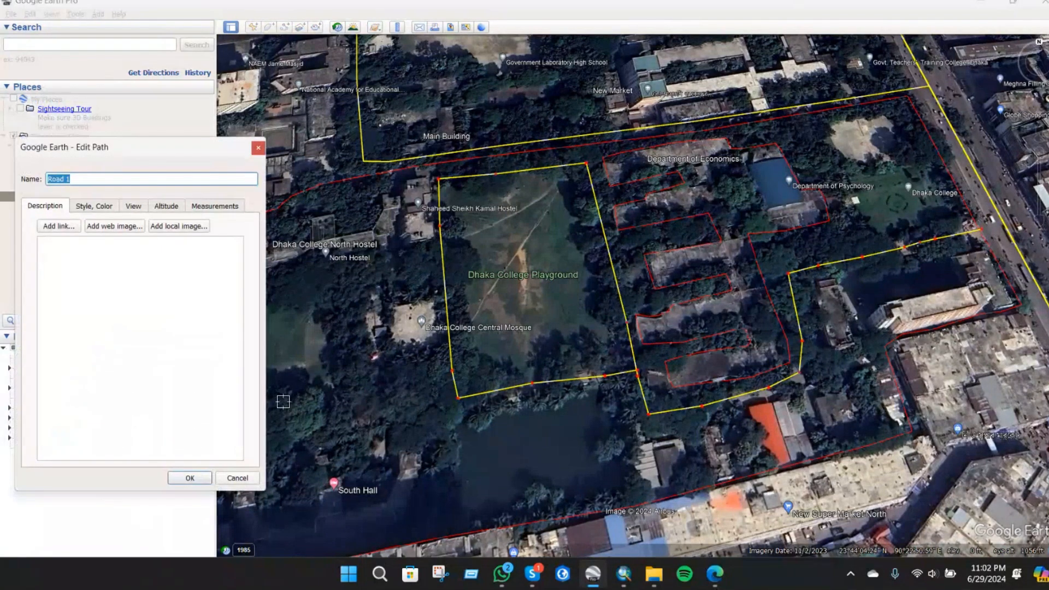
key(Delete)
key(Return)
click(457, 395)
key(Delete)
key(Delete)
key(Delete)
key(Delete)
key(Delete)
key(Delete)
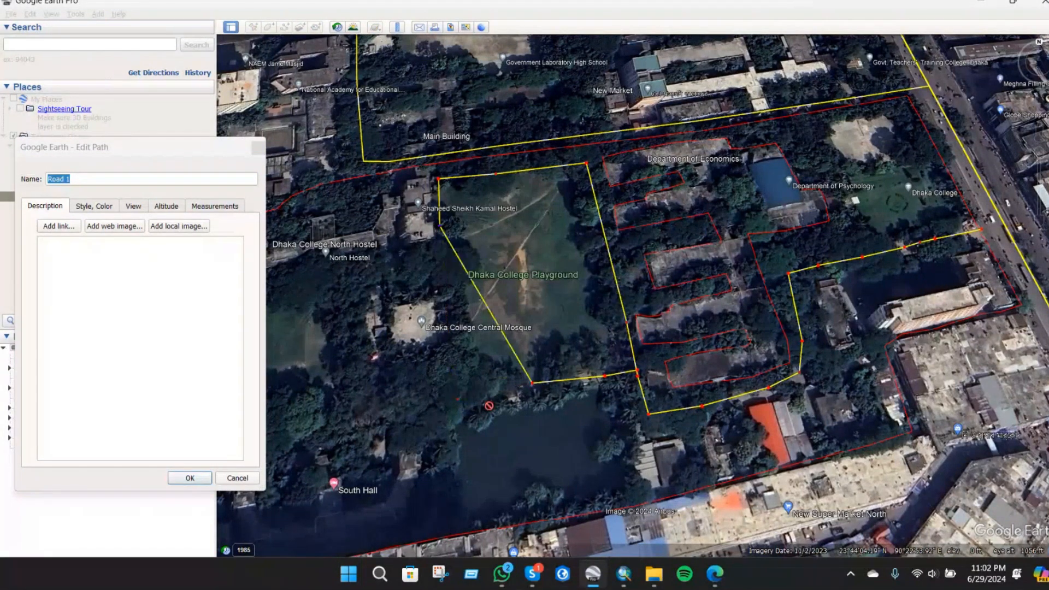
key(Delete)
key(Delete)
key(Delete)
key(Delete)
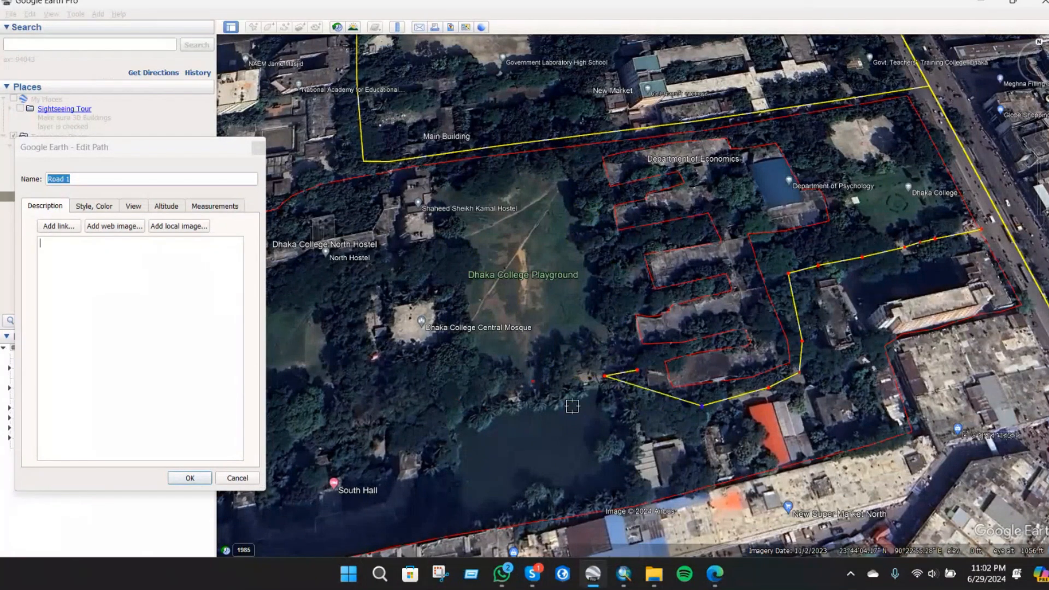
key(Delete)
key(Delete)
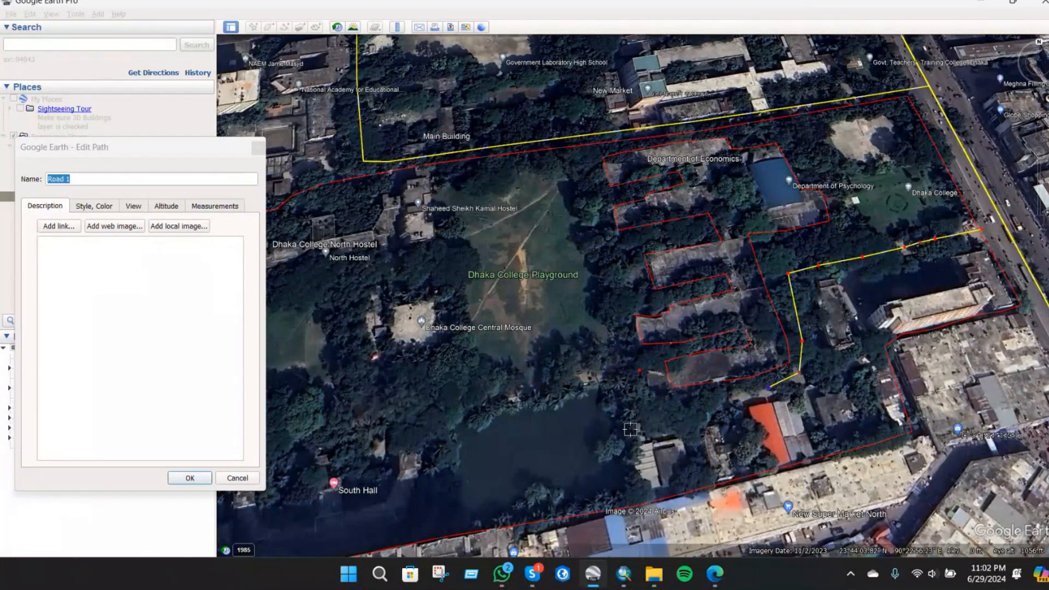
- Redraw Road 1's end west along the southernmost academic block, turning north at its western side, and save the path
click(732, 392)
click(651, 407)
click(631, 371)
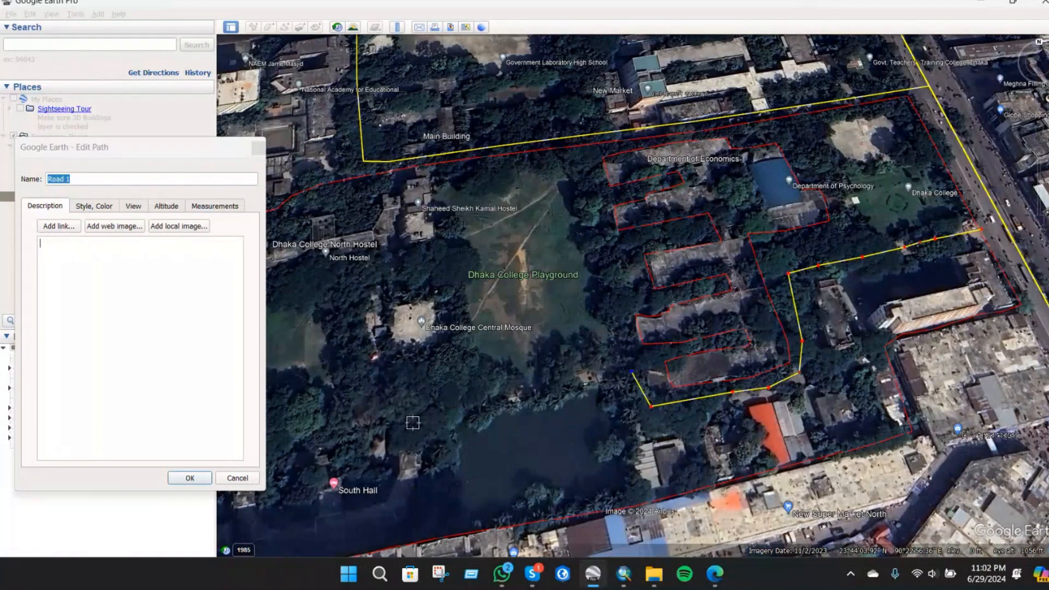
click(189, 479)
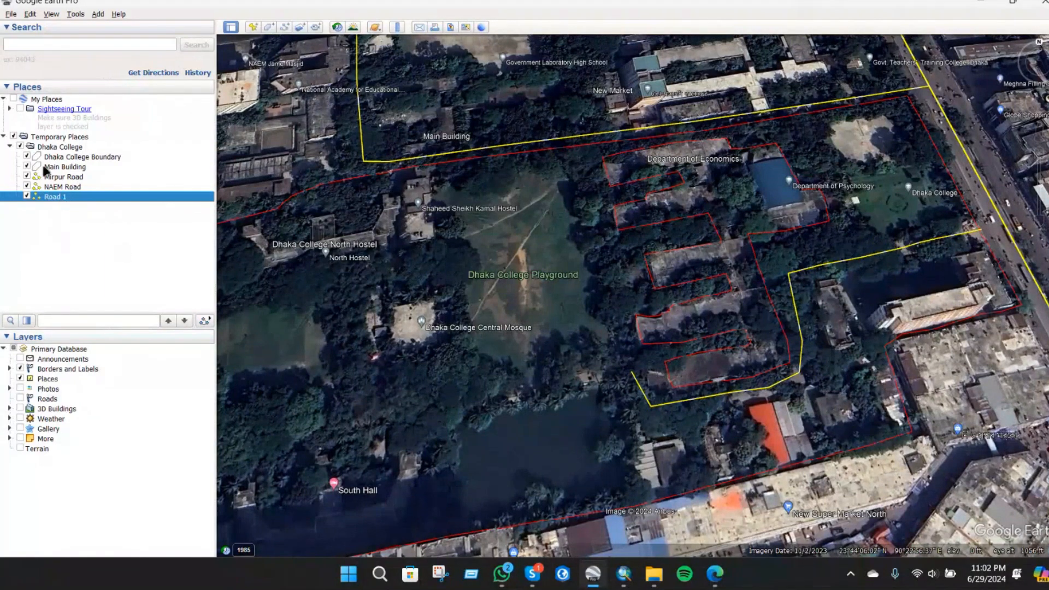
- Add a path named Road 2 to the Dhaka College folder and save it
right_click(54, 147)
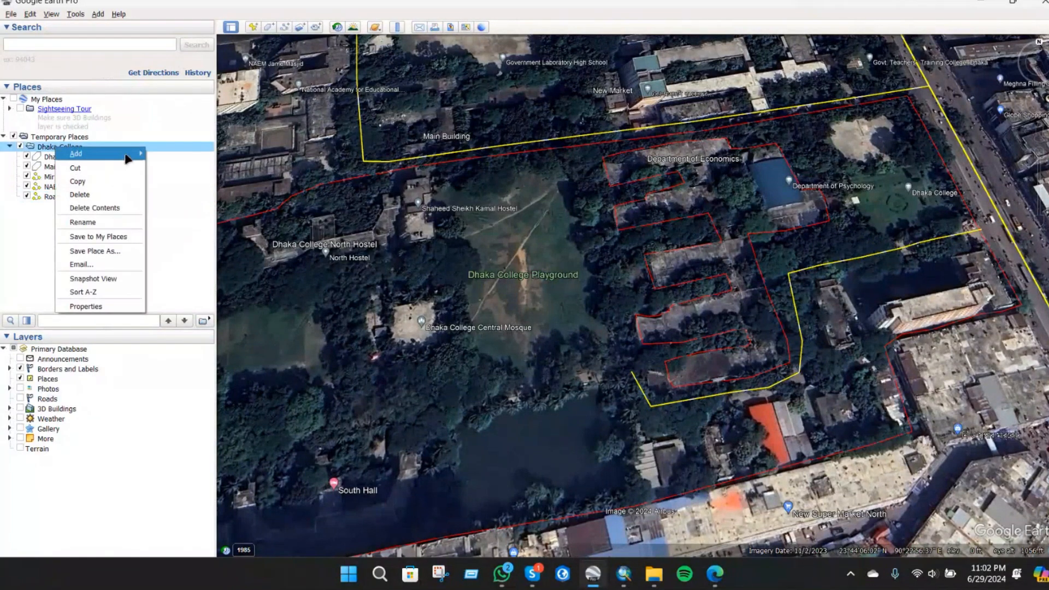
mouse_move(126, 154)
click(198, 181)
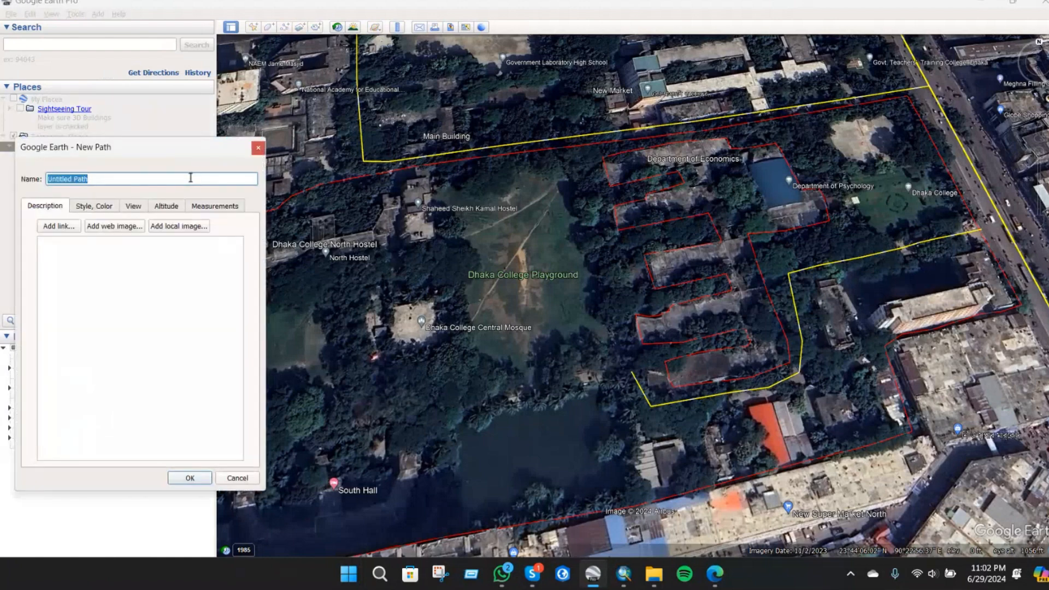
text(Road 2)
click(203, 478)
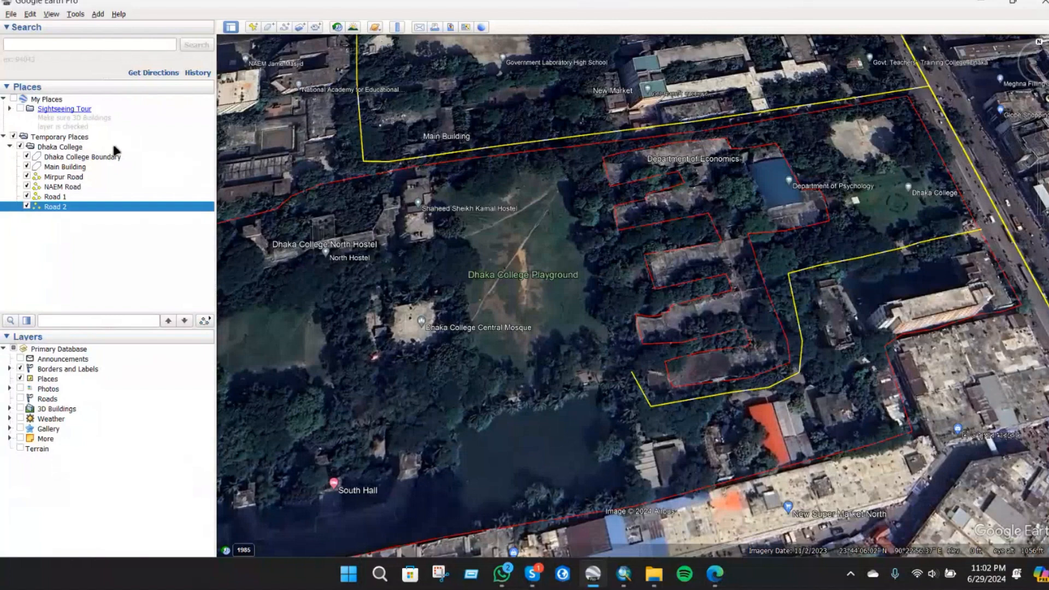
- Reopen Road 2 for editing and trace it from Road 1 north along the Department of Psychology's eastern side
right_click(102, 207)
click(140, 346)
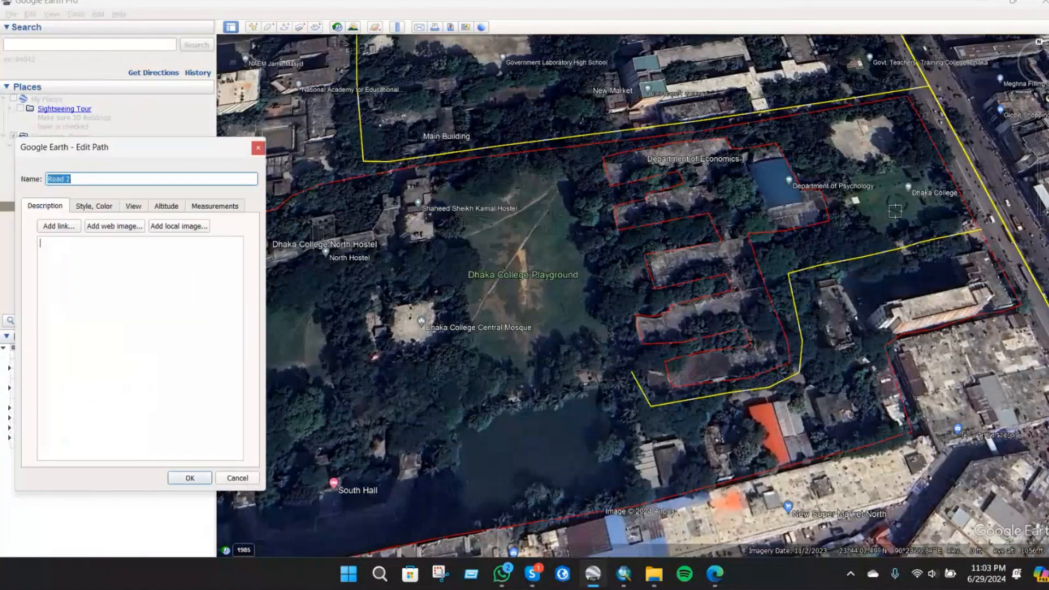
scroll(839, 232, up, 3)
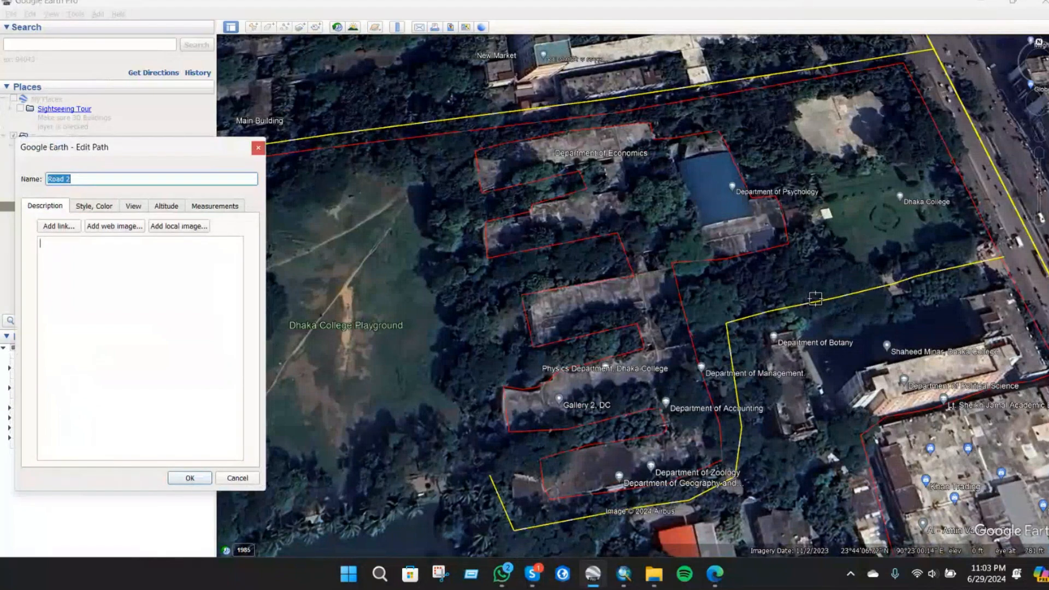
click(814, 303)
click(796, 255)
click(738, 108)
- Extend Road 2 west past the Department of Economics and the playground's northern edge to Shaheed Sheikh Kamal Hostel, and save the path
click(658, 117)
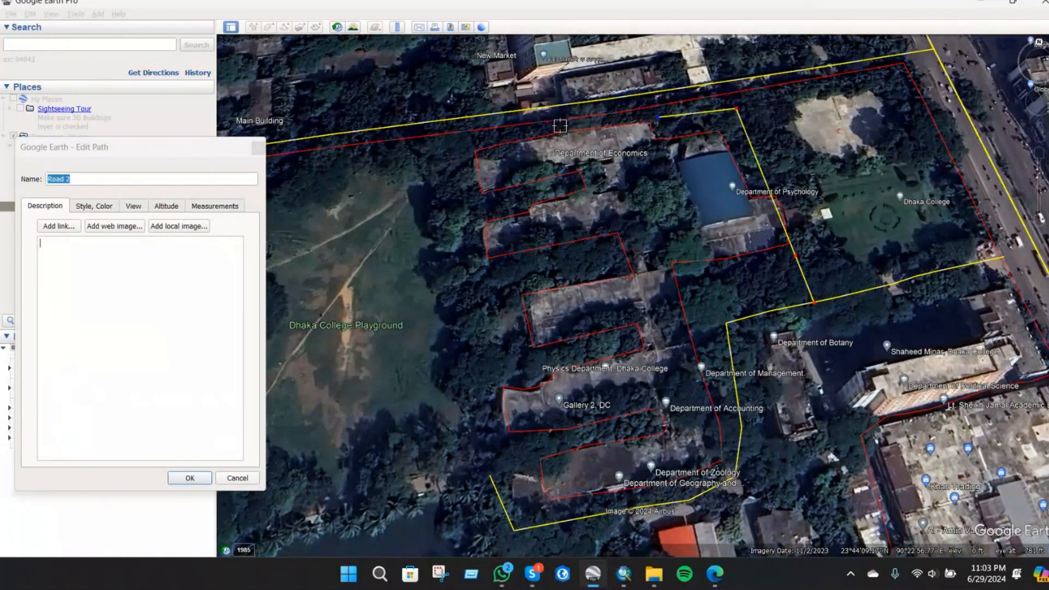
click(558, 127)
click(462, 146)
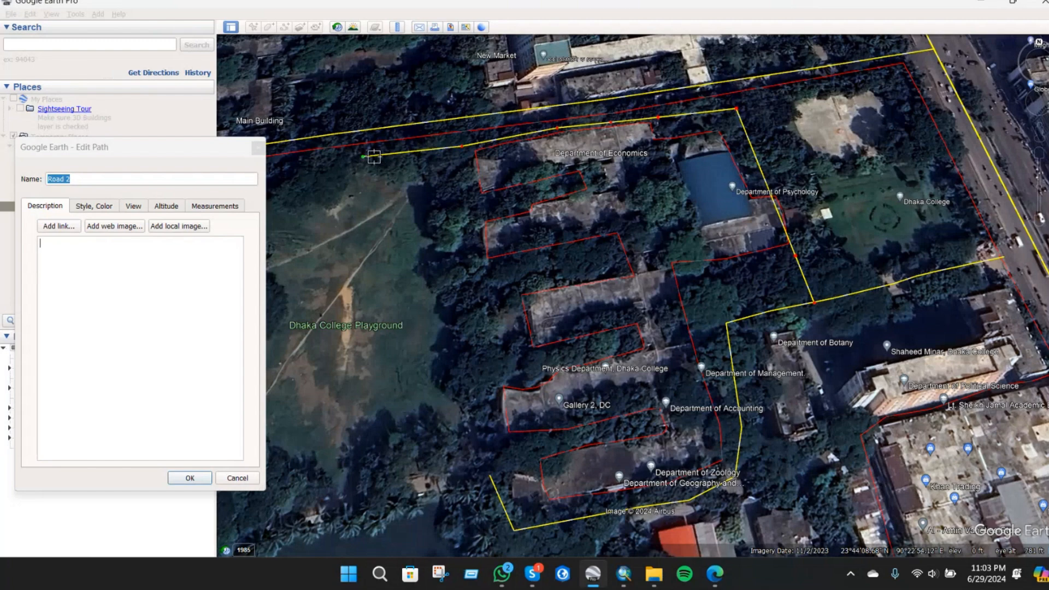
scroll(978, 114, down, 2)
scroll(567, 155, up, 3)
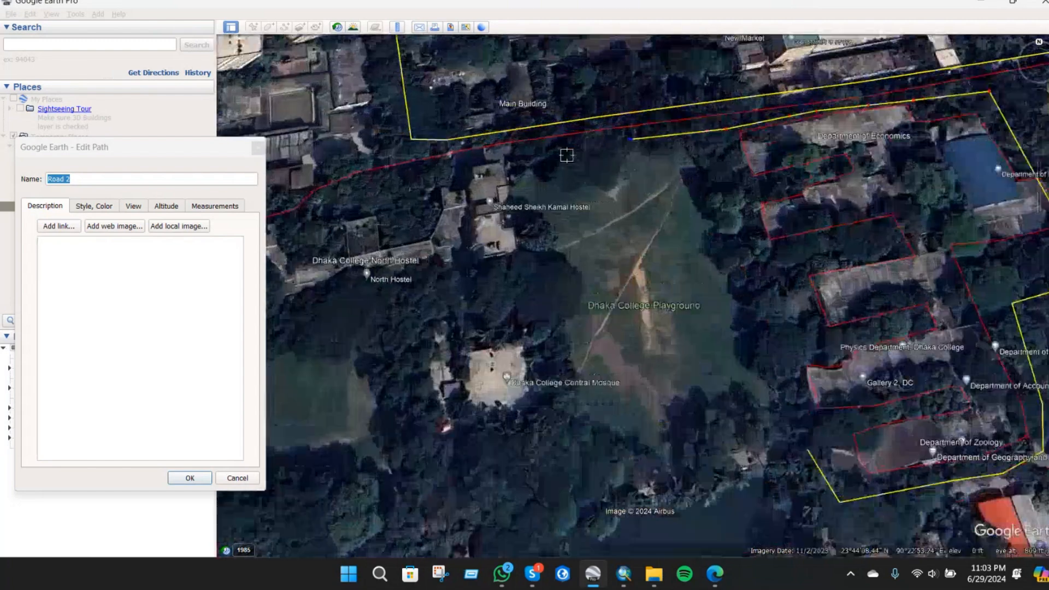
click(515, 161)
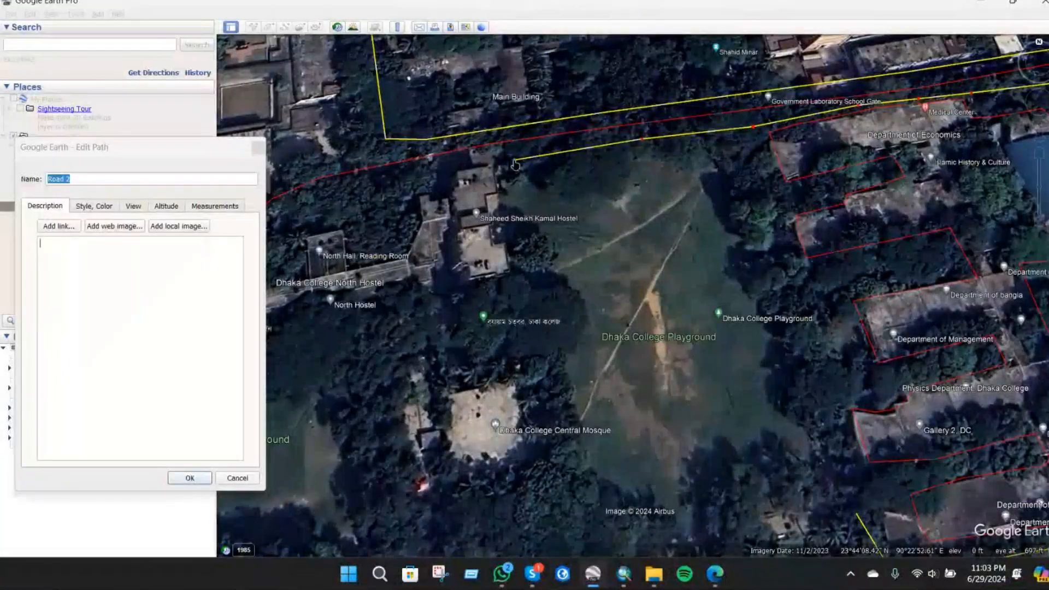
click(510, 162)
drag(507, 163, 512, 158)
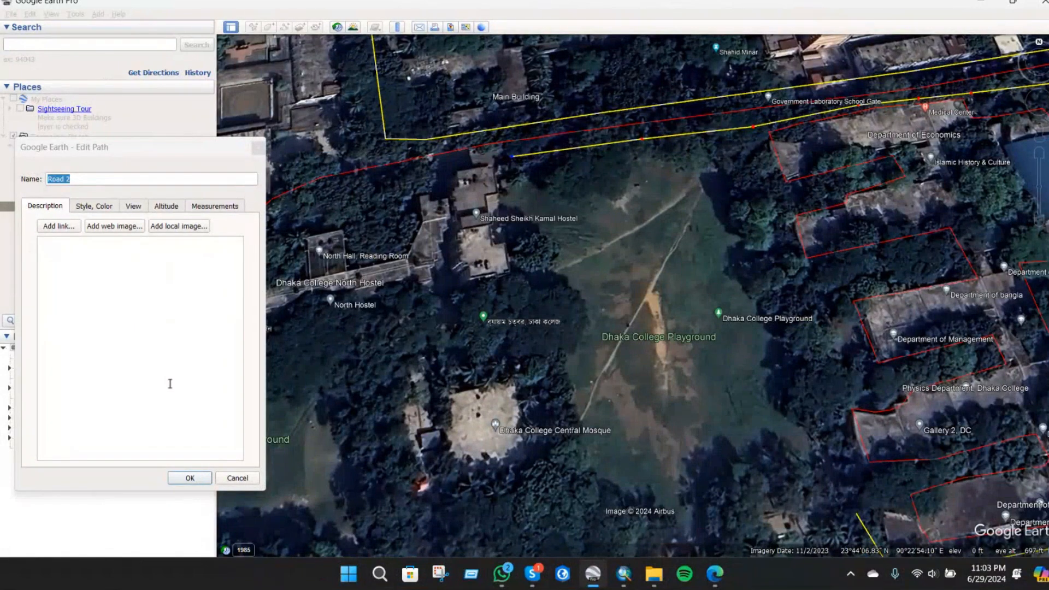
click(190, 478)
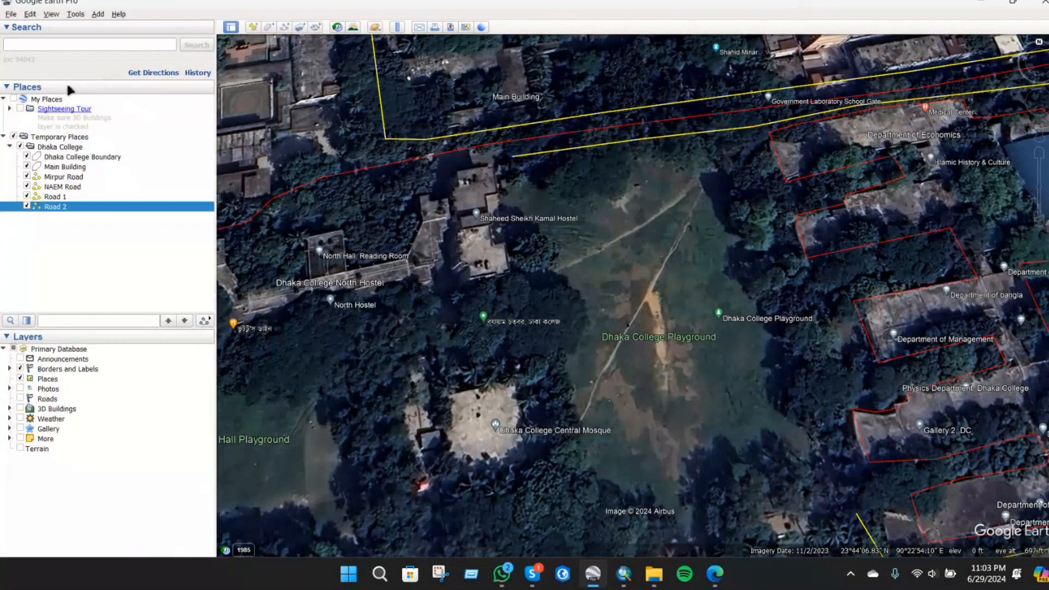
- Add a new path to the Dhaka College folder and name it Connectinf Road 1 &2
right_click(54, 147)
mouse_move(98, 153)
click(166, 182)
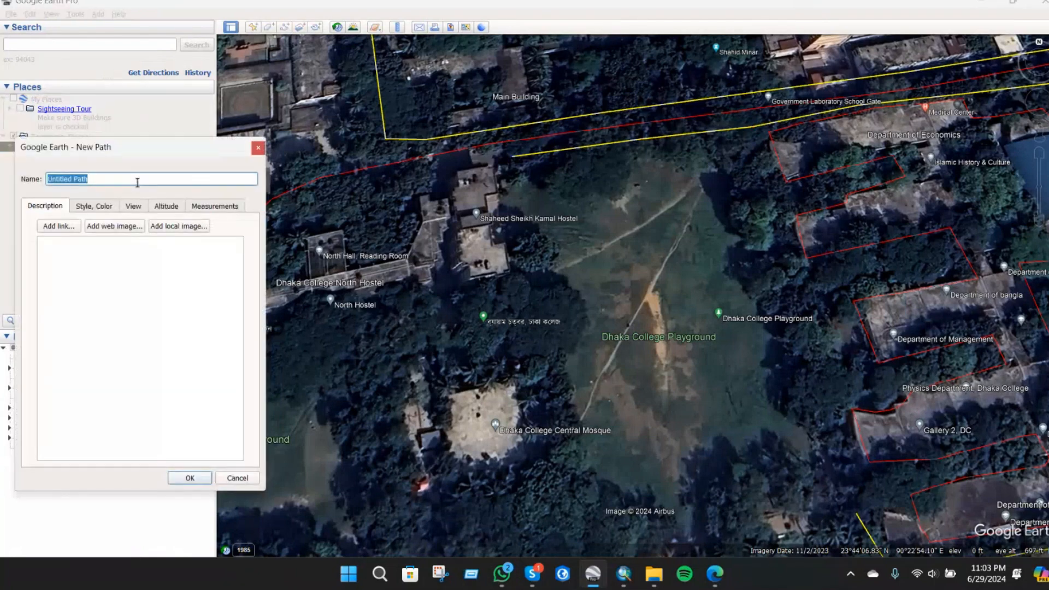
text(Connectinf)
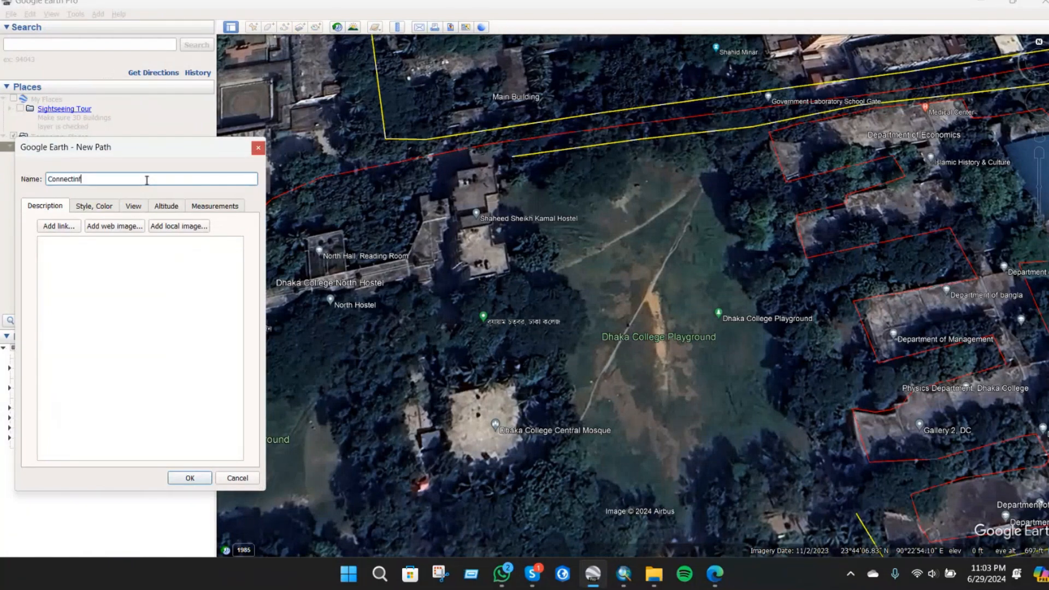
text( Road 1 &2)
- Trace the connecting path from Road 1's western end north along the academic blocks' western side to Road 2, and save it
scroll(942, 246, down, 3)
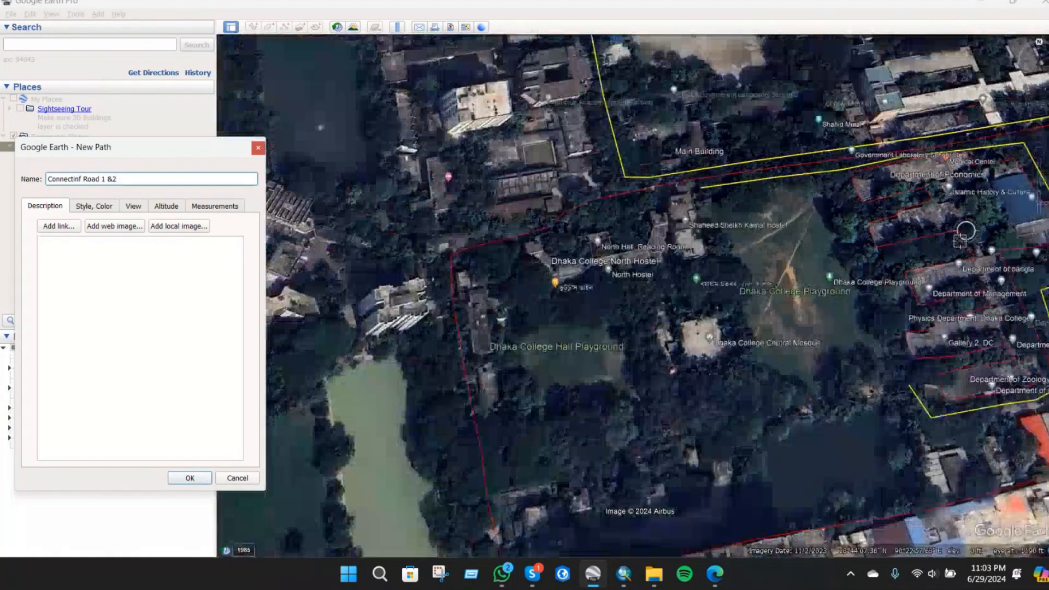
scroll(940, 374, up, 3)
click(885, 384)
click(856, 272)
click(778, 61)
scroll(726, 474, down, 3)
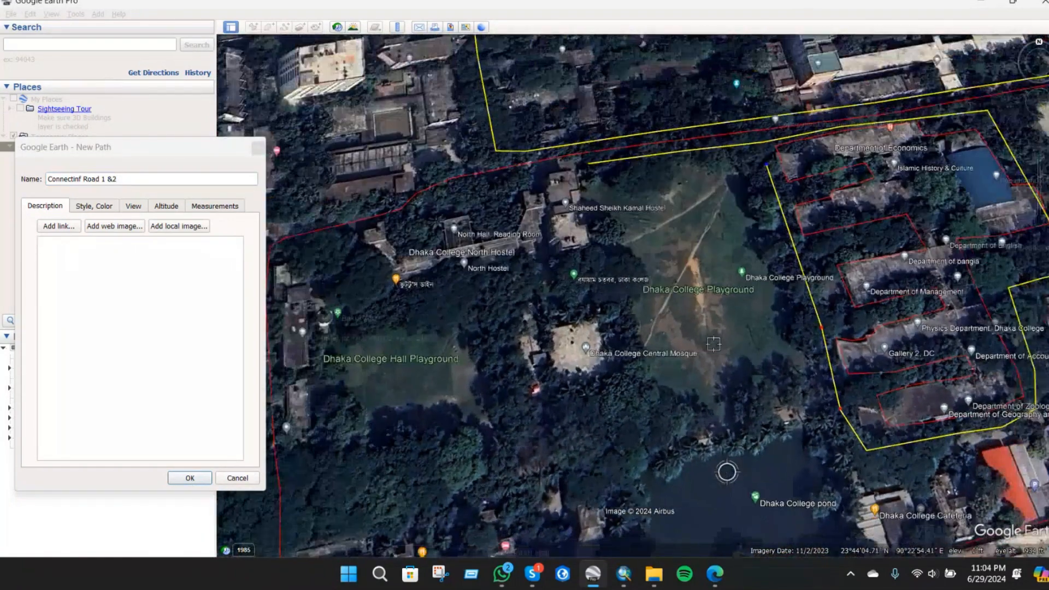
scroll(759, 175, up, 2)
click(759, 175)
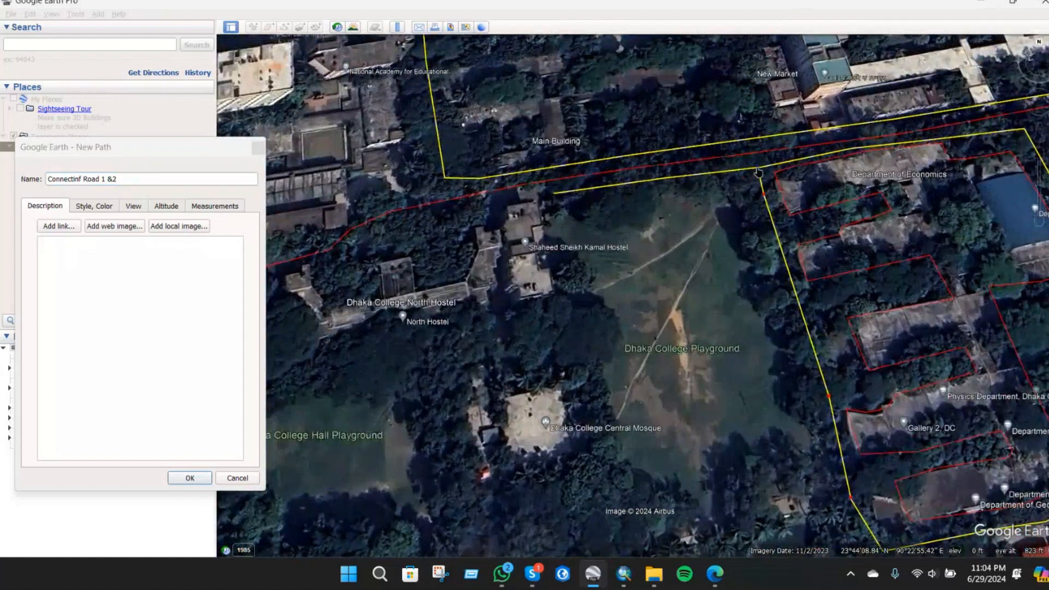
scroll(759, 175, down, 3)
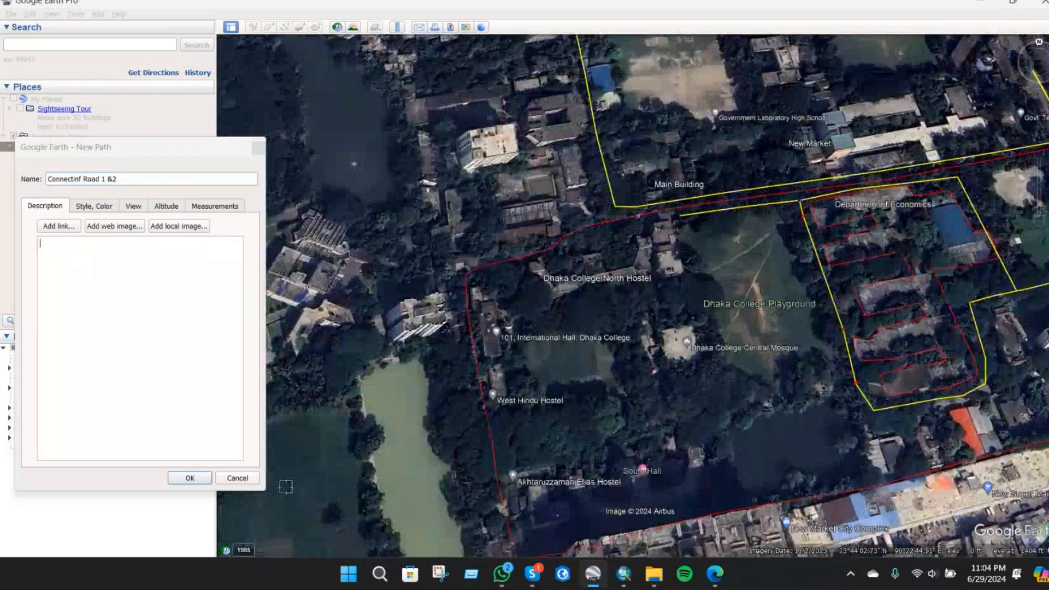
click(190, 478)
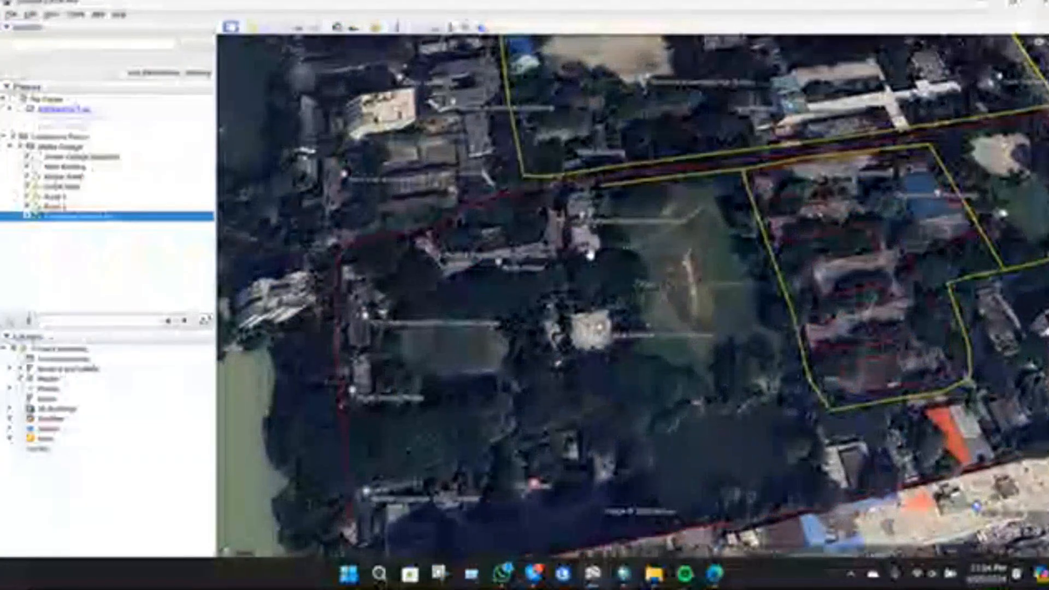
- Add a placemark to the Dhaka College folder and position it at Road 1's eastern end beside Mirpur Road
scroll(804, 337, down, 3)
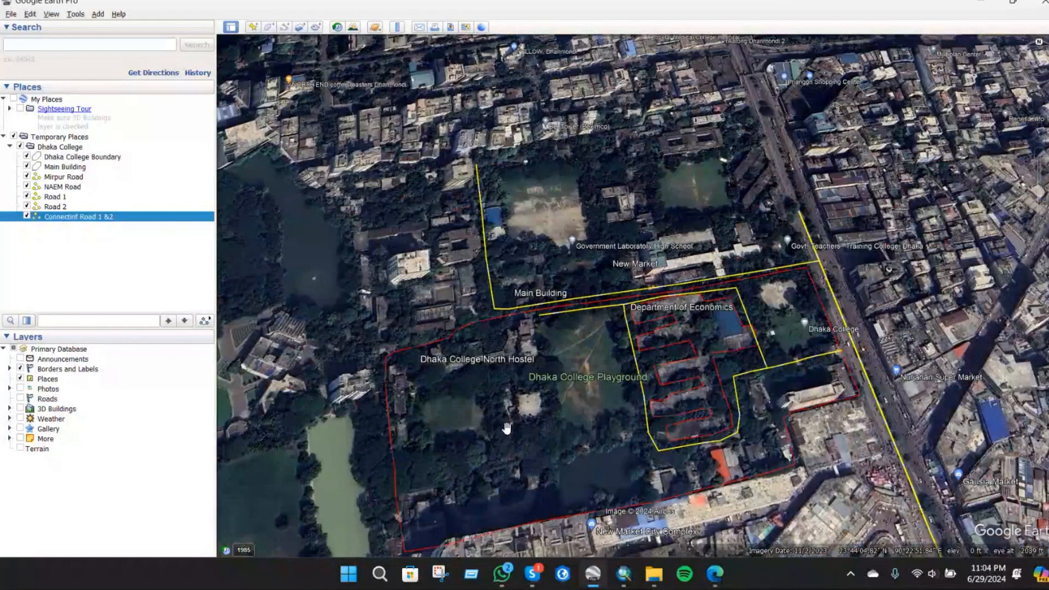
scroll(566, 418, up, 1)
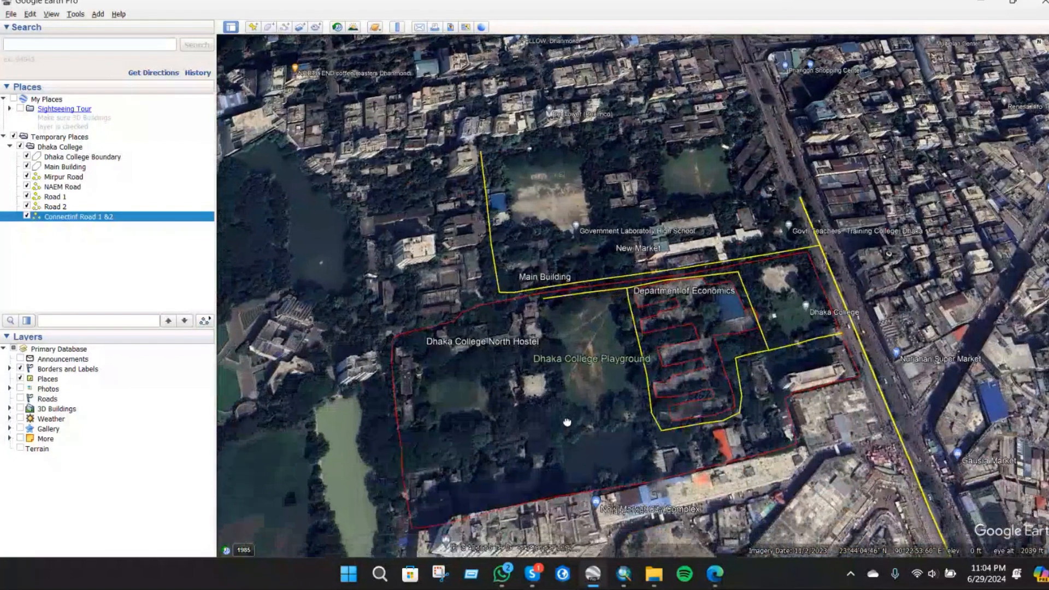
scroll(567, 419, up, 2)
drag(618, 411, 457, 418)
mouse_move(678, 441)
mouse_down()
mouse_move(660, 449)
mouse_move(675, 456)
mouse_up()
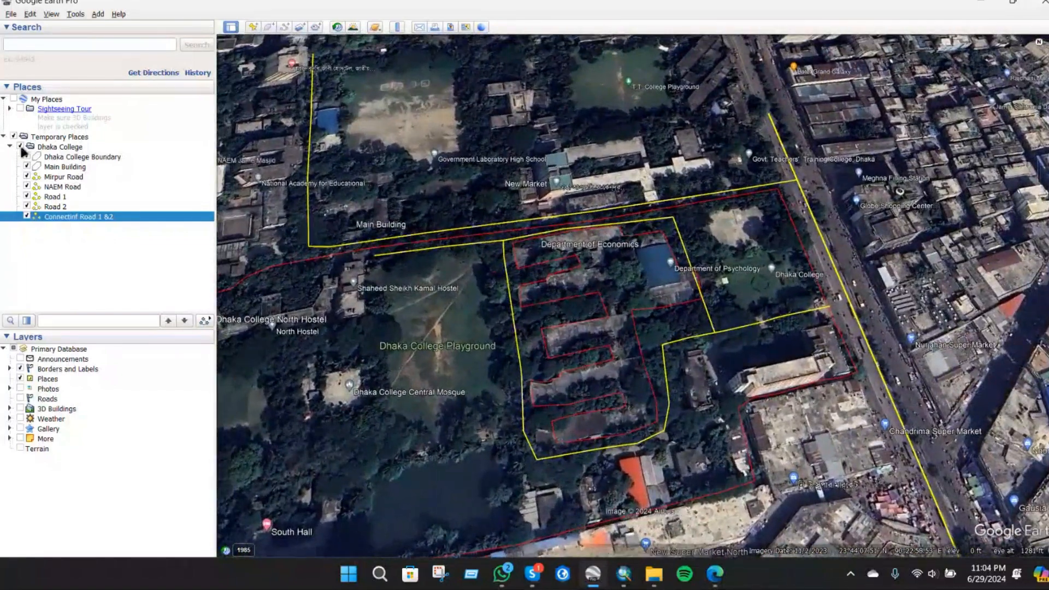
right_click(60, 149)
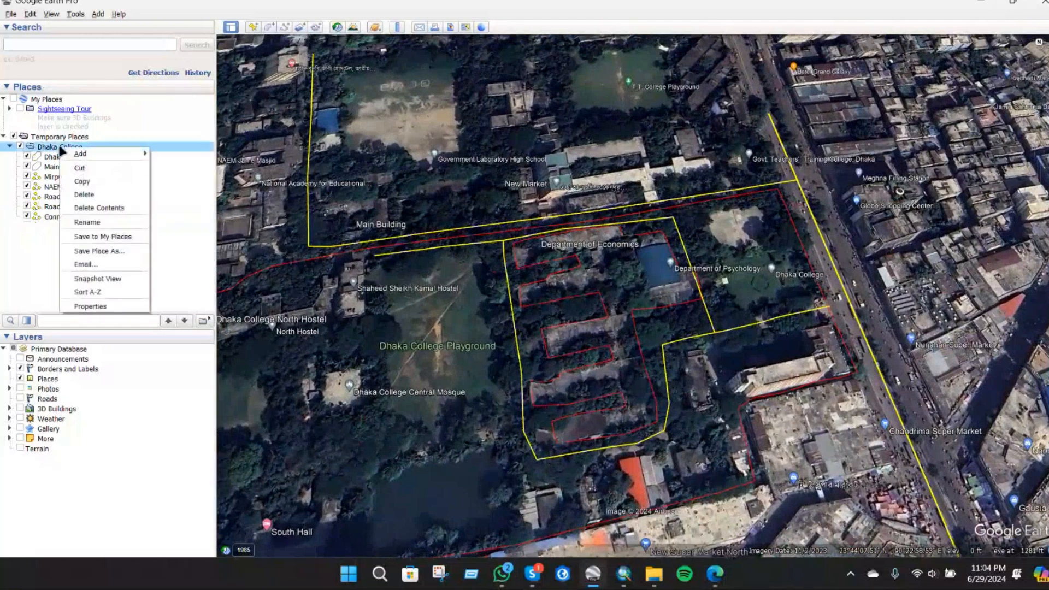
mouse_move(76, 157)
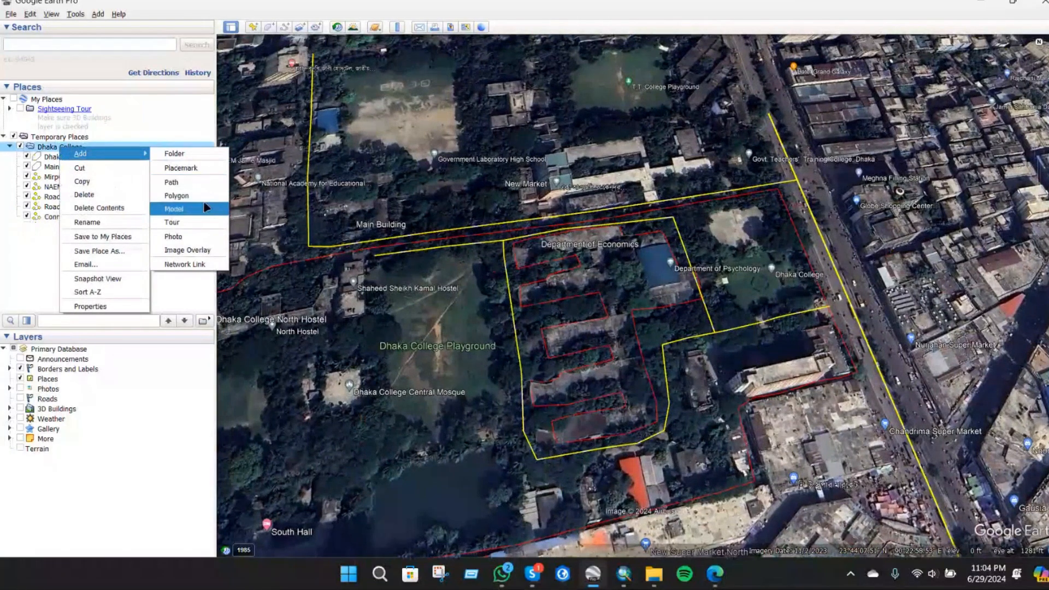
click(195, 169)
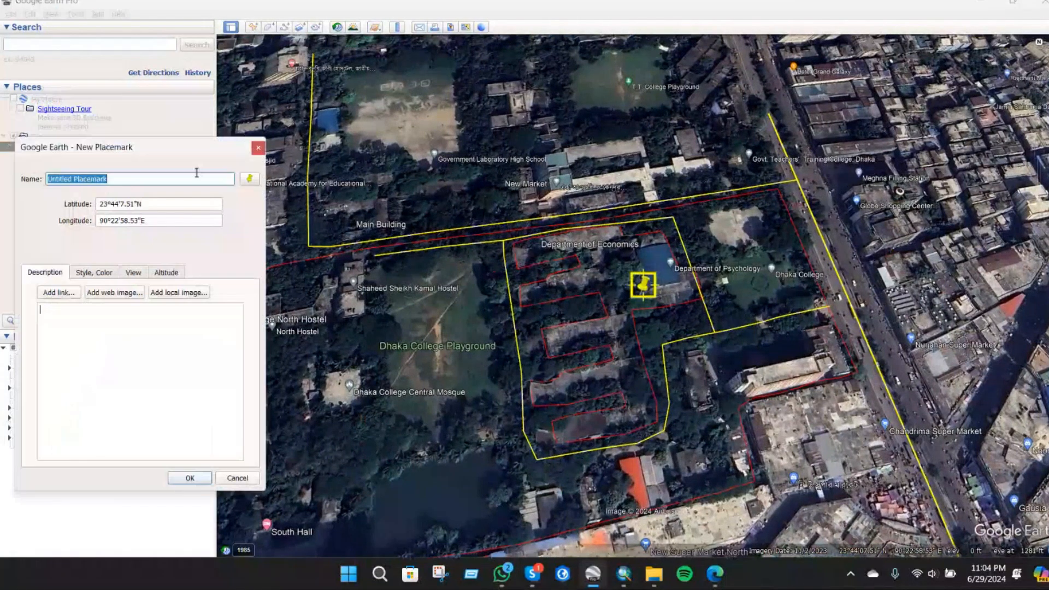
click(645, 290)
drag(645, 290, 825, 316)
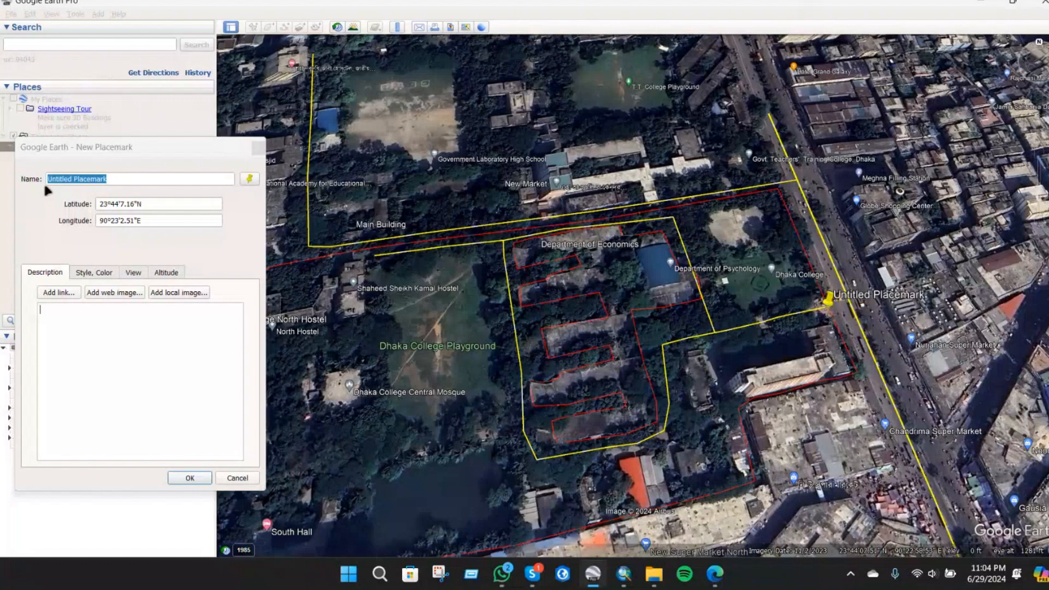
- Name the new placemark Main Gate and open its icon selection
click(112, 182)
triple_click(111, 181)
text(Main Gate)
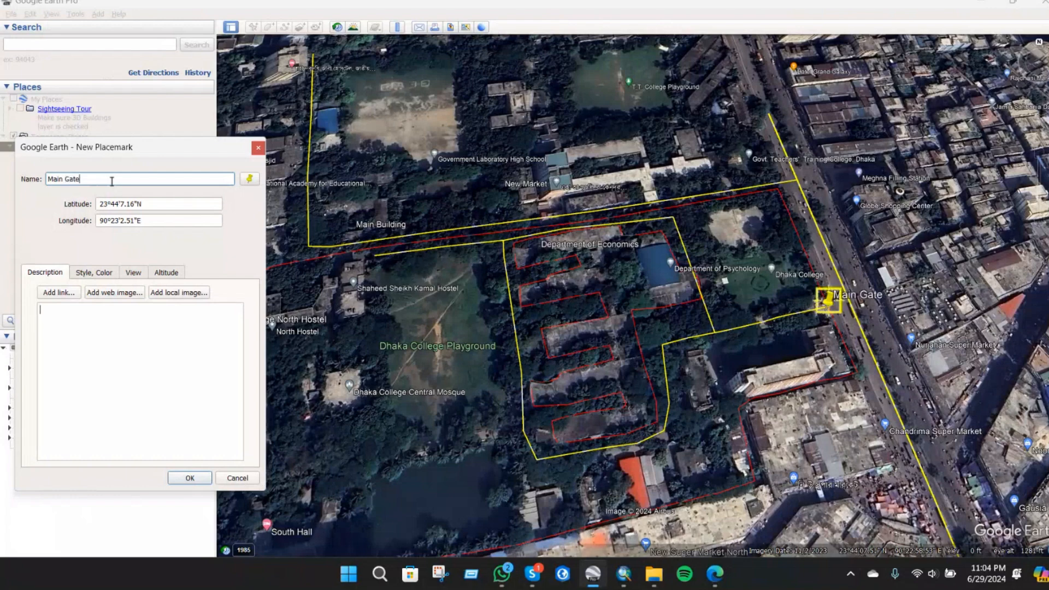
click(250, 179)
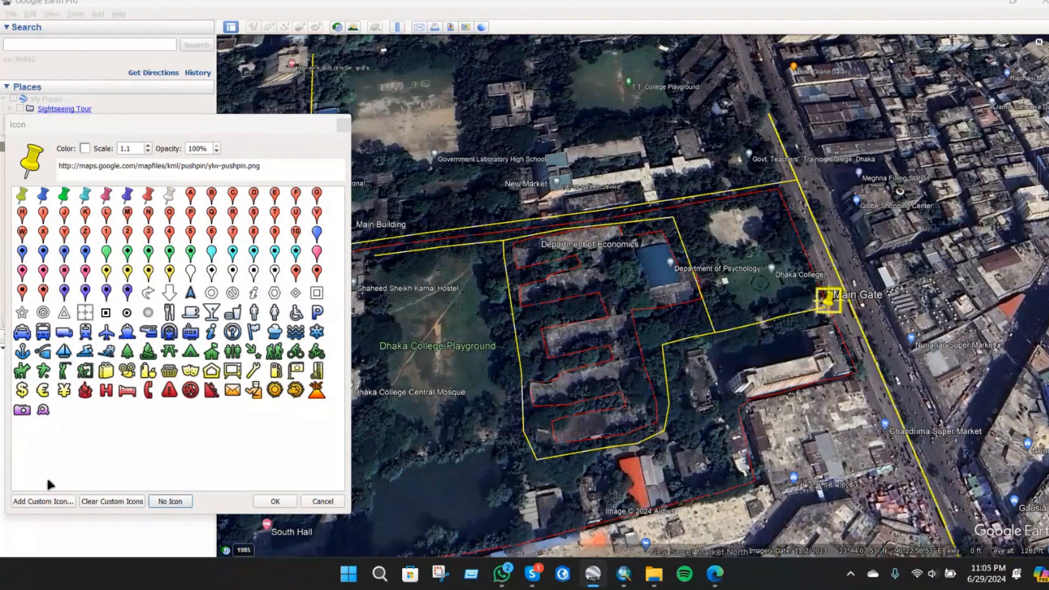
click(212, 371)
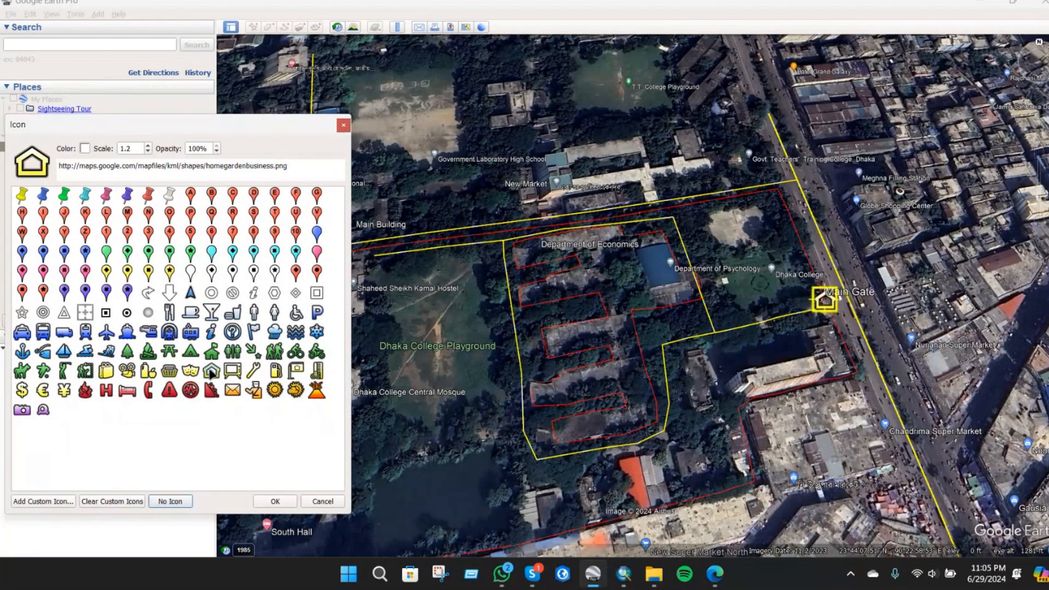
click(67, 502)
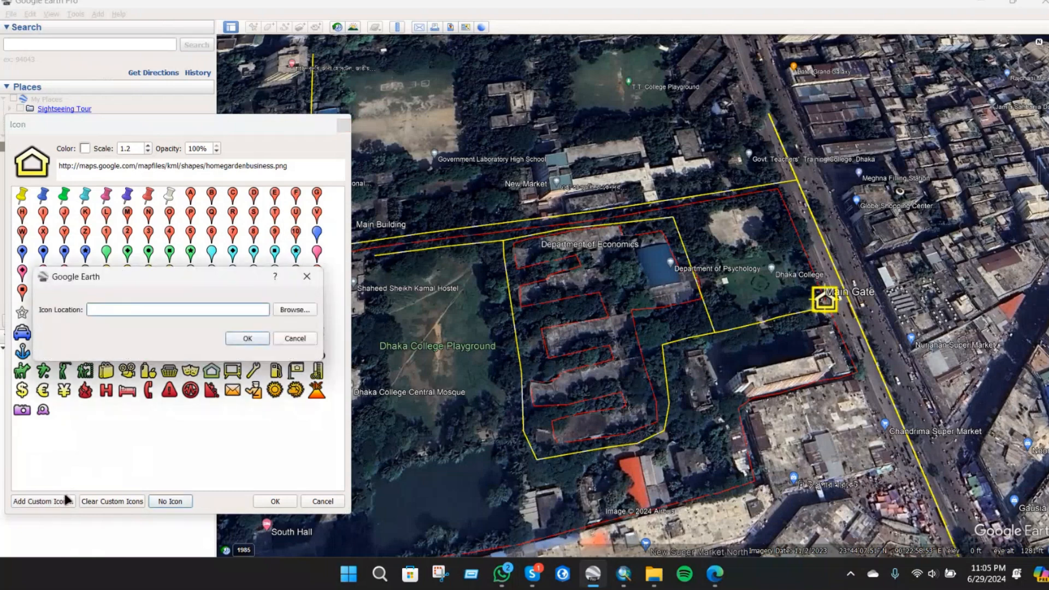
click(300, 310)
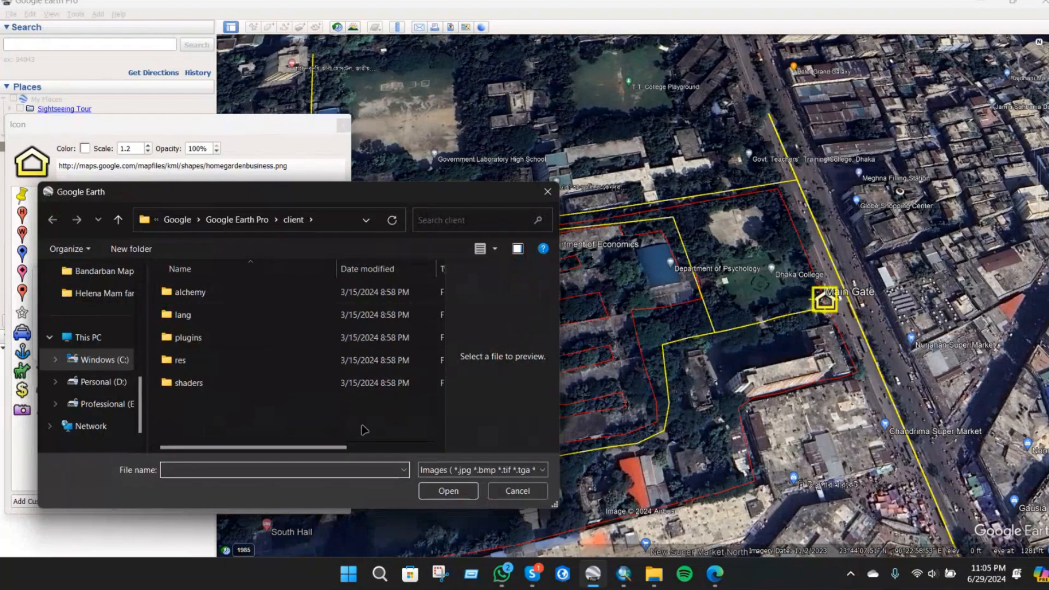
click(536, 495)
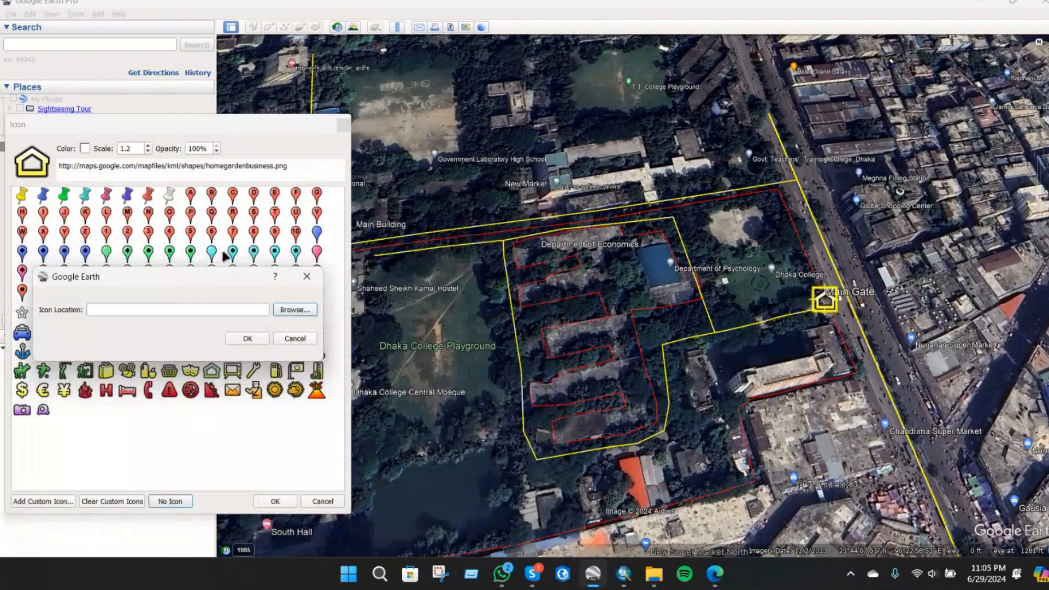
click(295, 338)
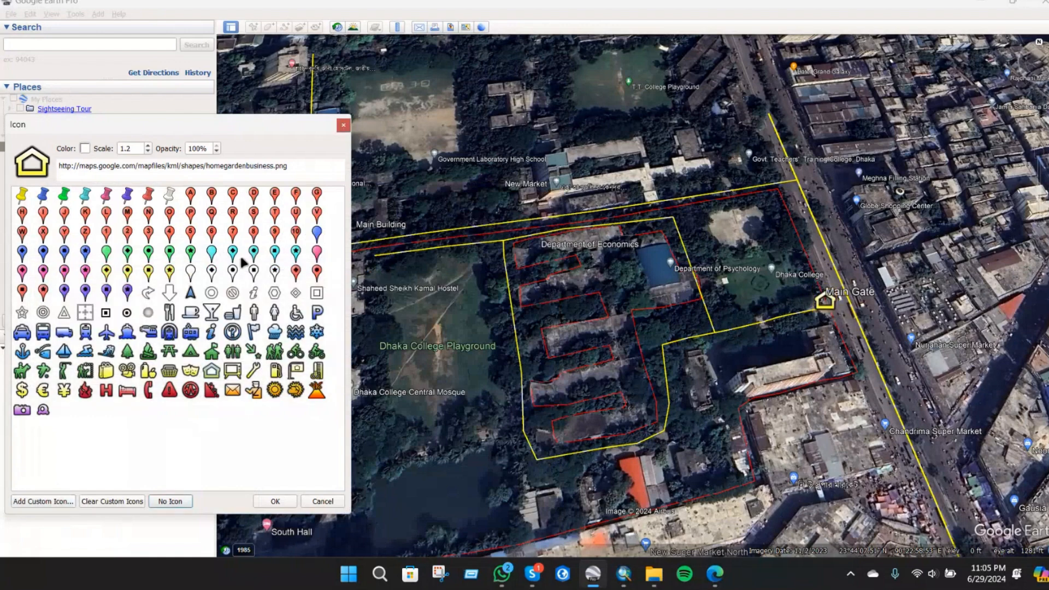
click(113, 501)
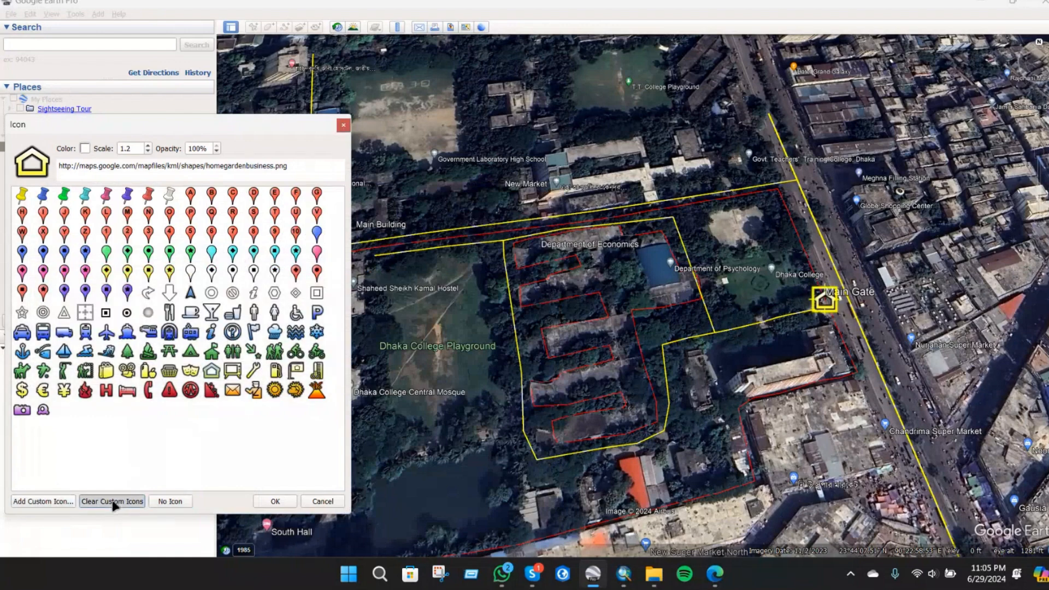
click(181, 502)
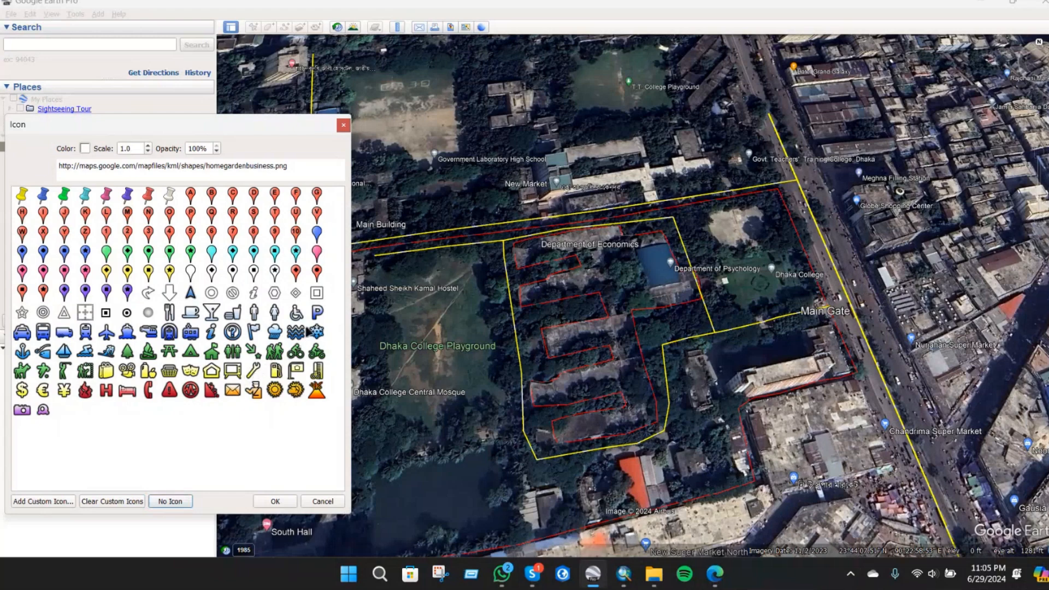
- Give the Main Gate placemark the white square icon and save the placemark
click(317, 293)
click(275, 501)
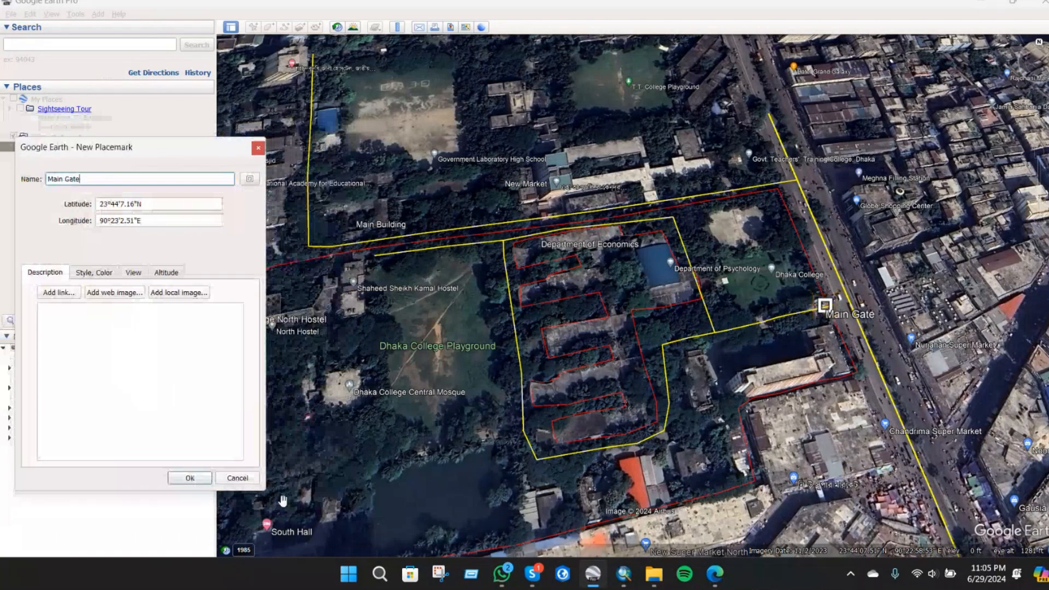
click(208, 478)
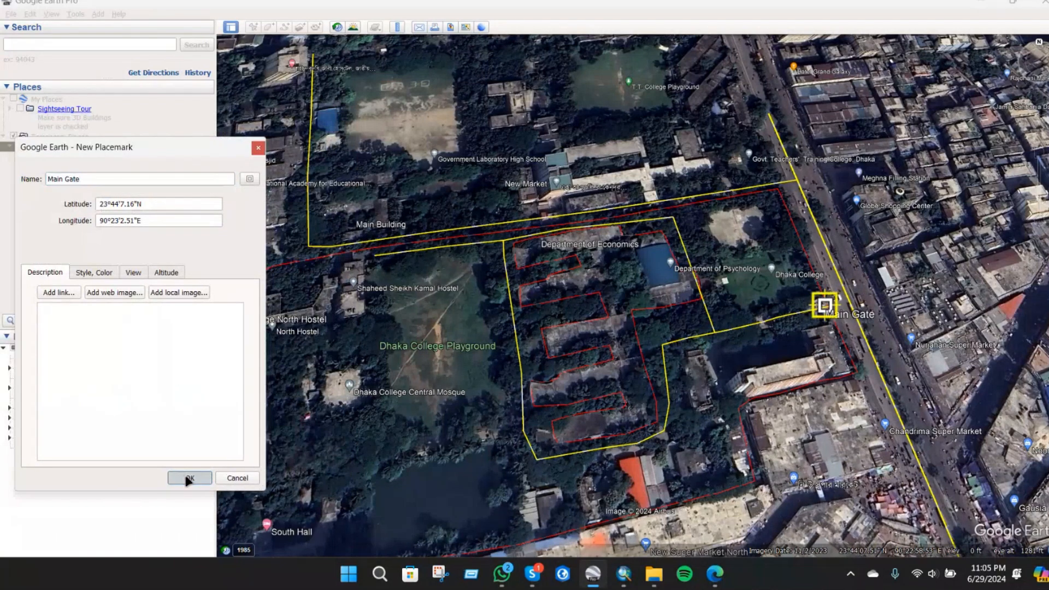
- Add a placemark named Shaheed Minar to the Dhaka College folder and position it south of Road 1, just southwest of Main Gate
drag(722, 420, 769, 376)
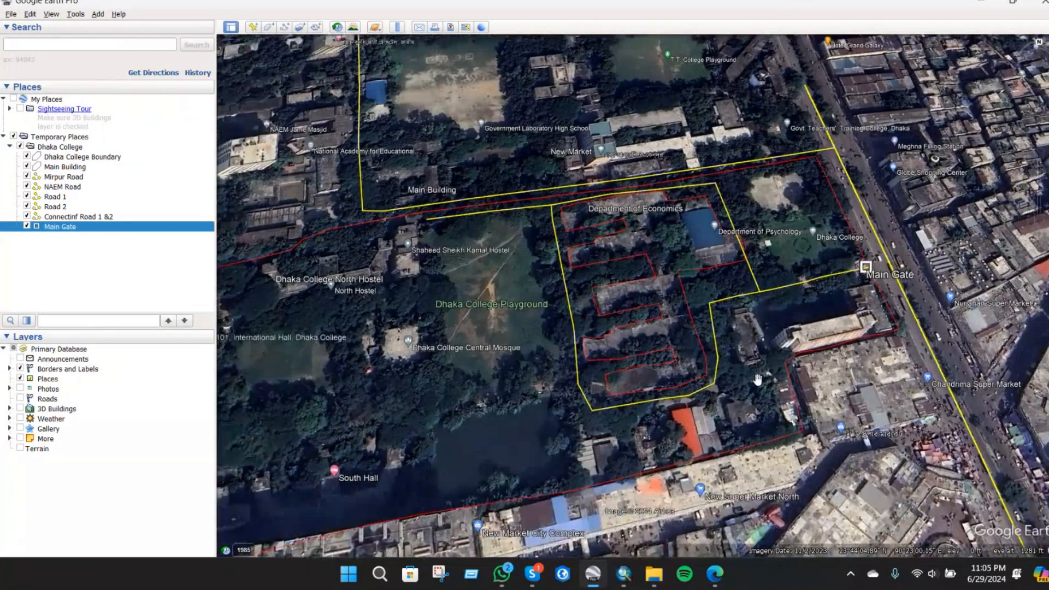
right_click(51, 147)
mouse_move(109, 155)
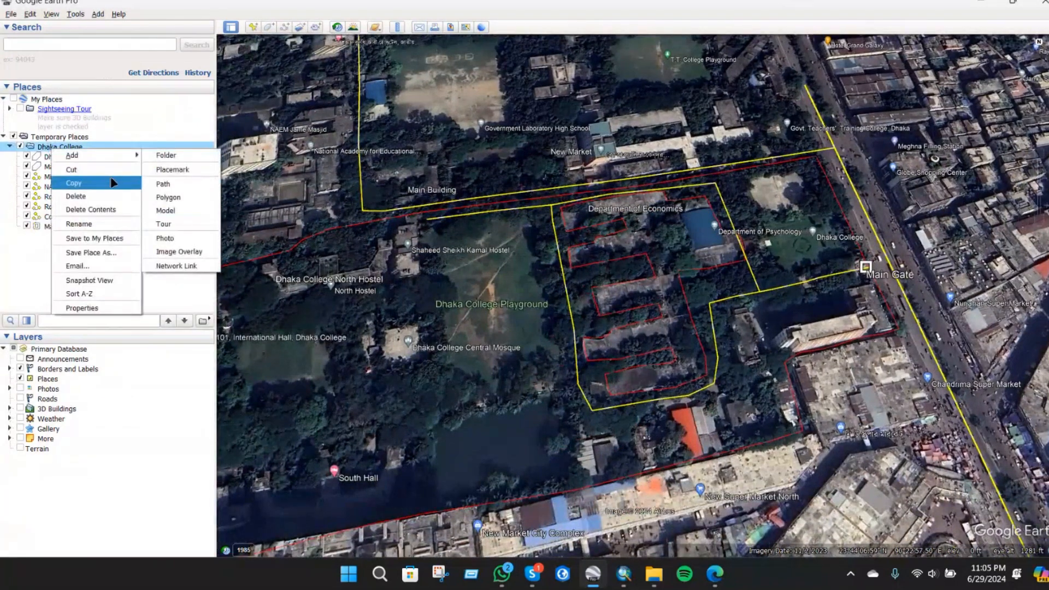
click(190, 165)
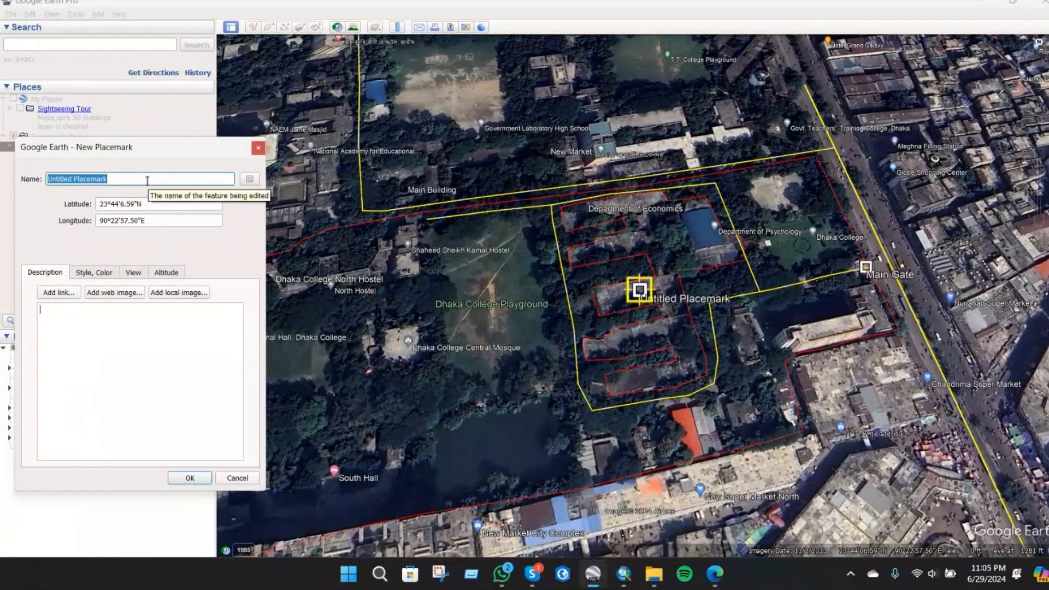
text(Shaheed Minar)
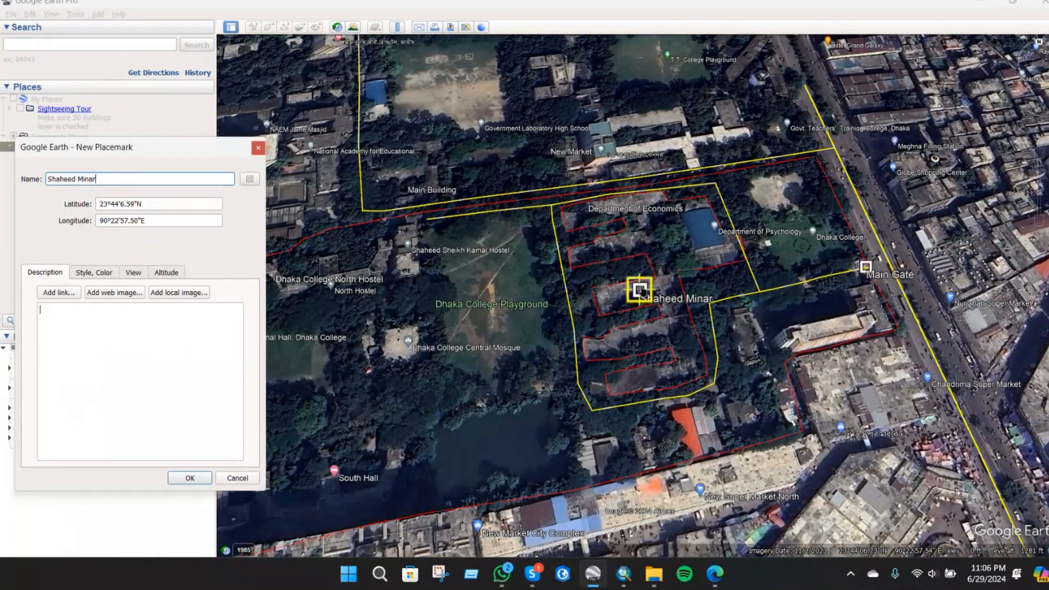
drag(642, 291, 815, 311)
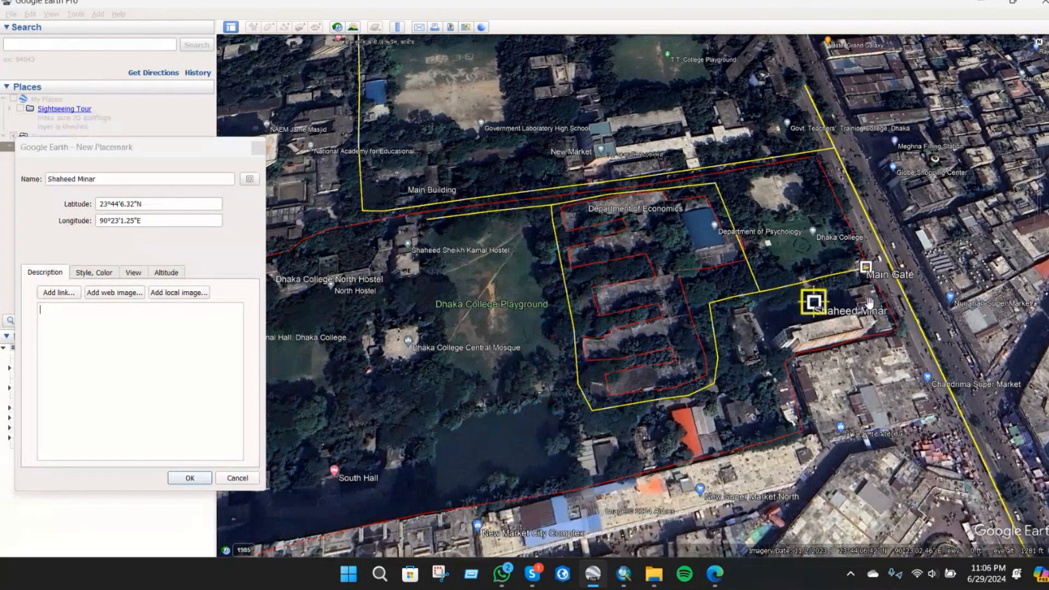
scroll(792, 309, up, 3)
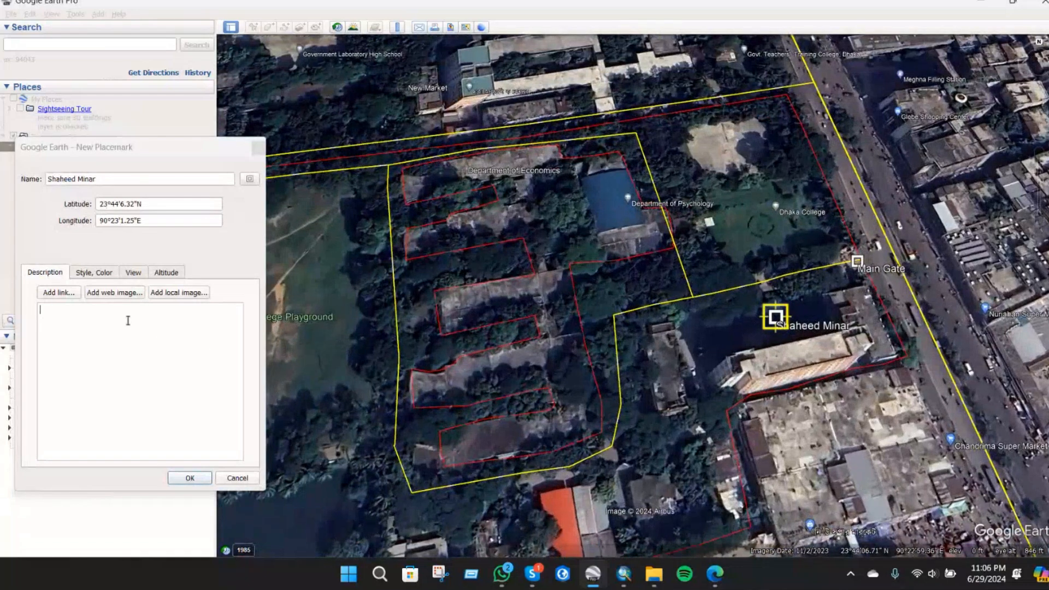
- Give the Shaheed Minar placemark the white triangle icon and save the placemark
click(105, 277)
click(54, 275)
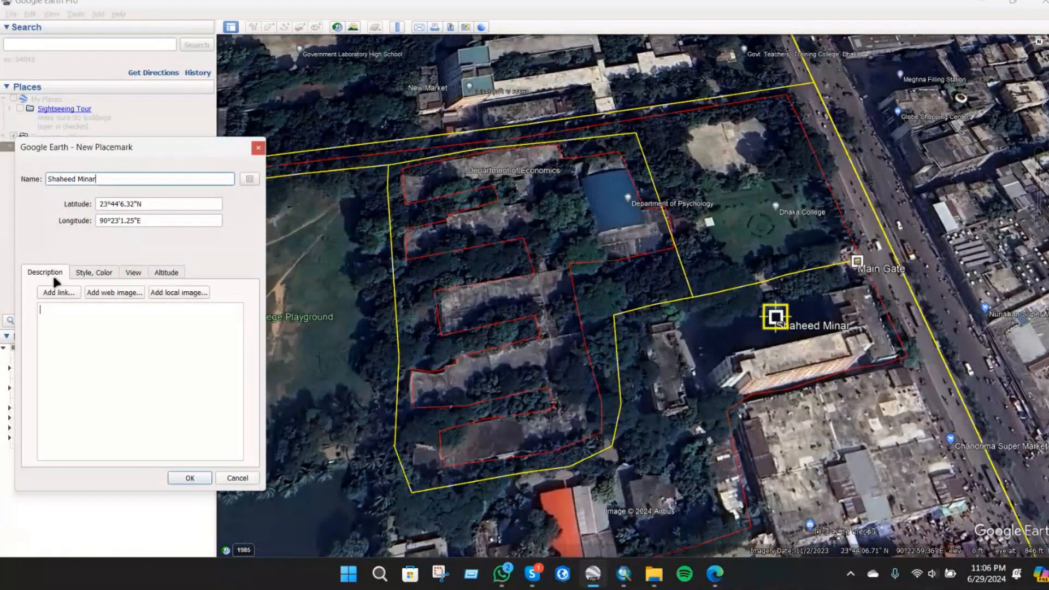
click(250, 179)
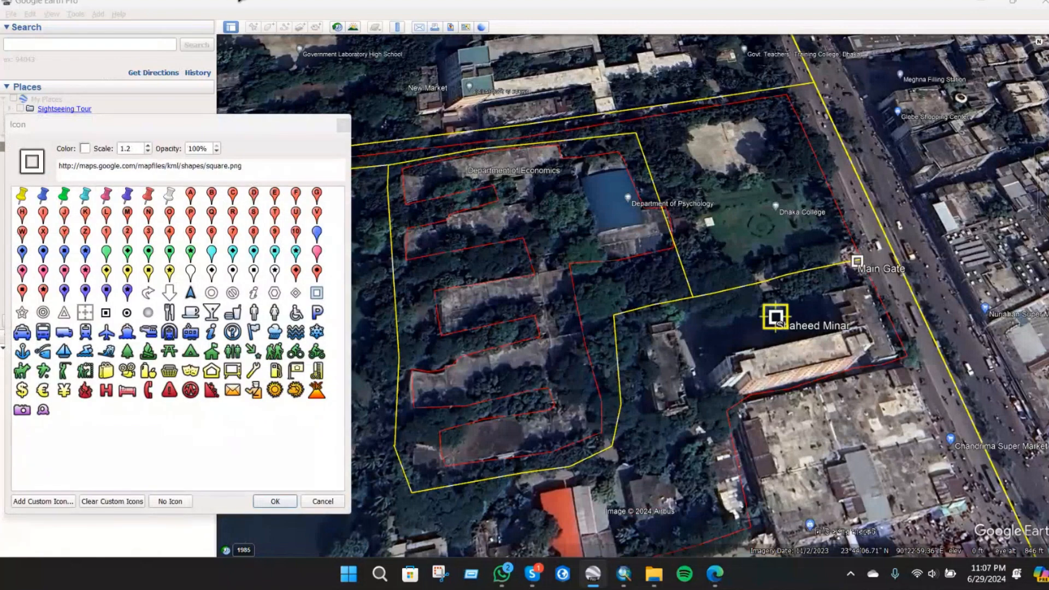
click(64, 312)
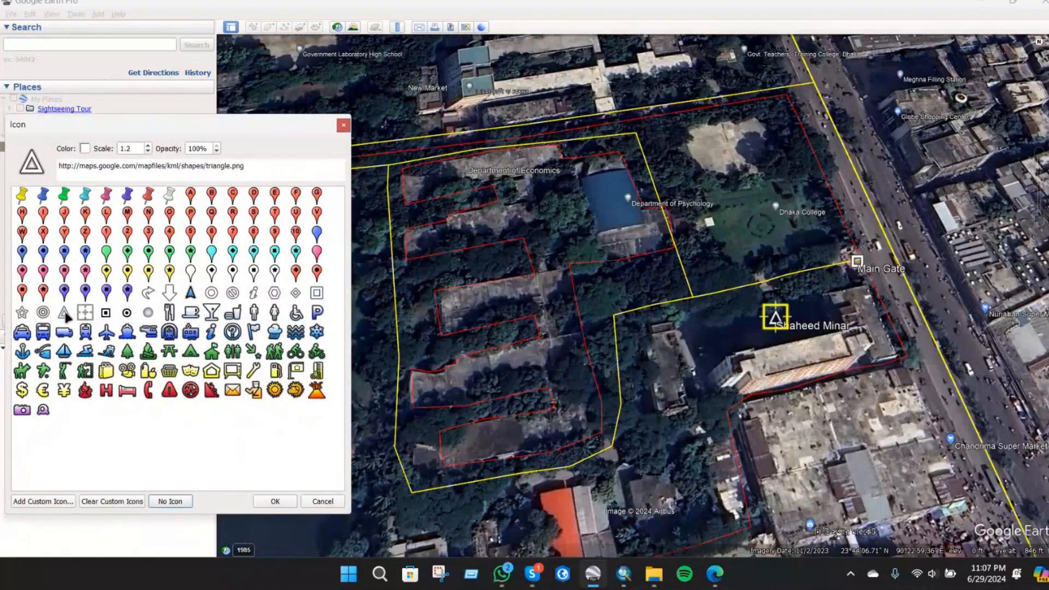
click(285, 505)
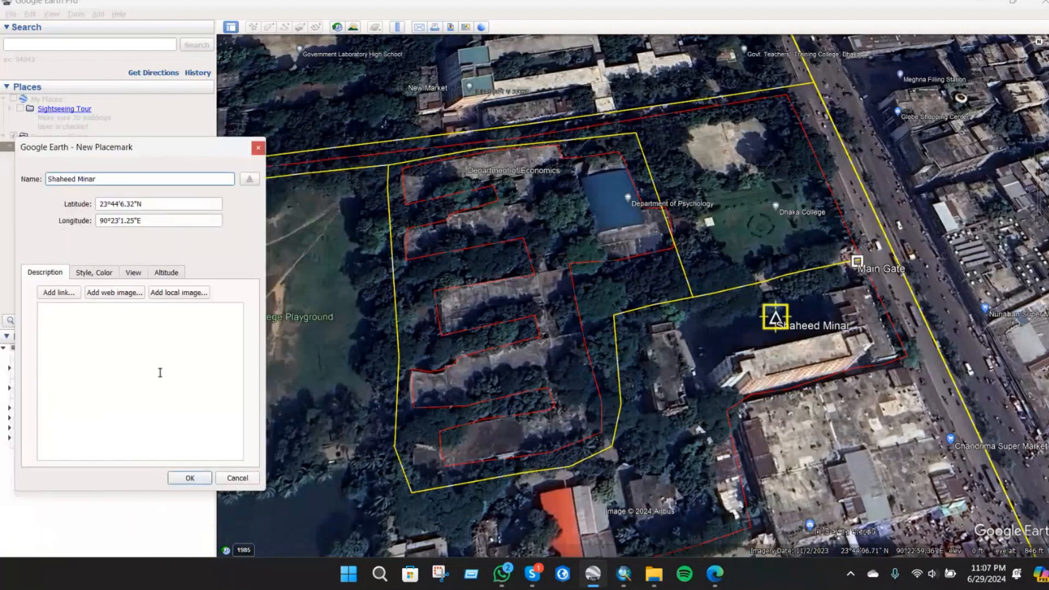
click(191, 477)
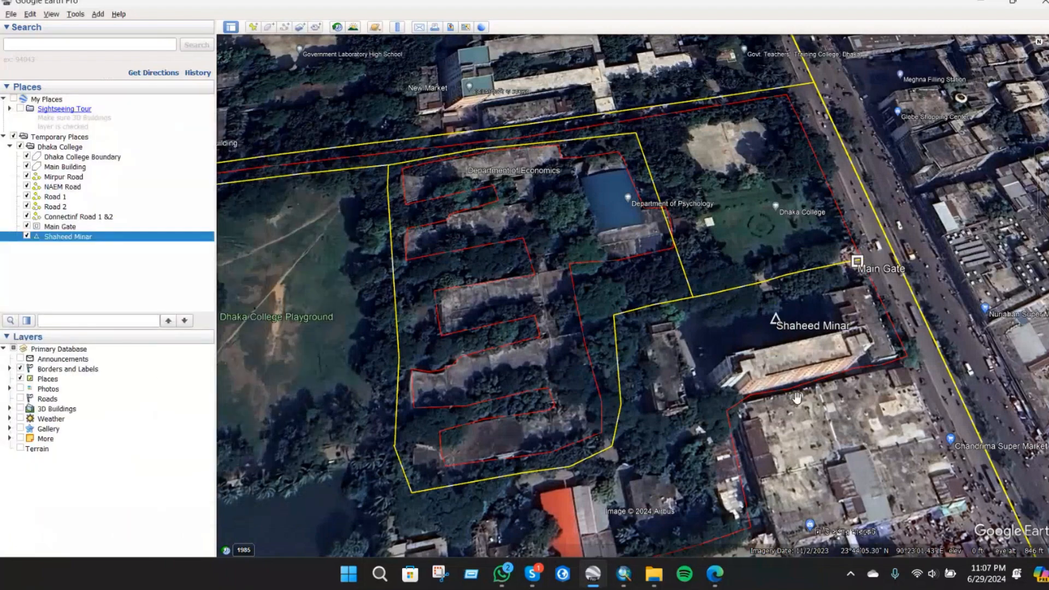
- Examine the digitized boundary, roads and placemarks across the whole campus and its surroundings
scroll(798, 395, down, 2)
drag(799, 360, 861, 326)
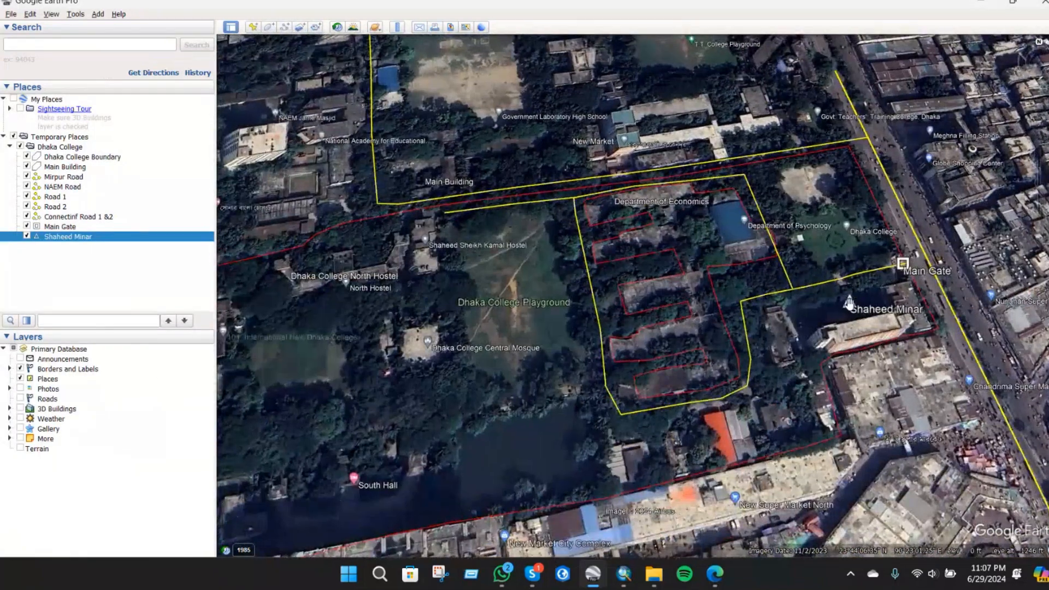
scroll(892, 276, down, 2)
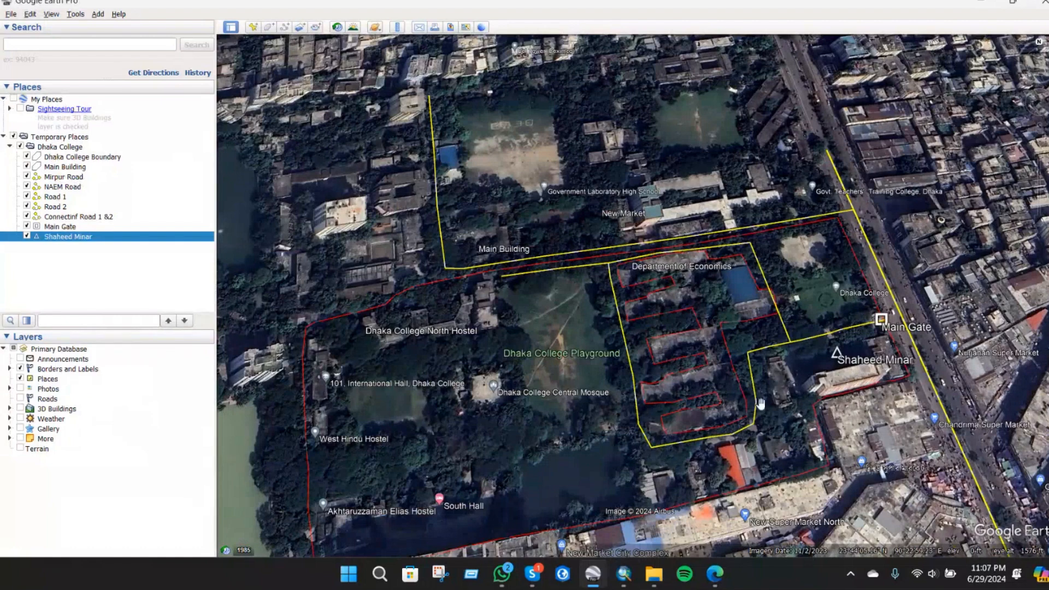
scroll(761, 399, down, 1)
scroll(761, 399, down, 3)
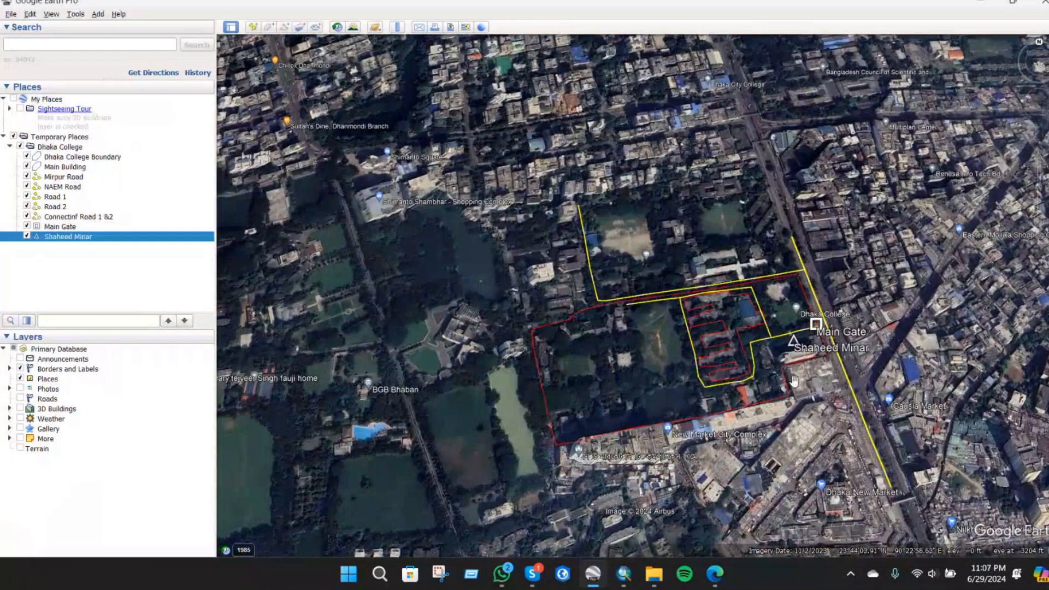
scroll(746, 381, up, 2)
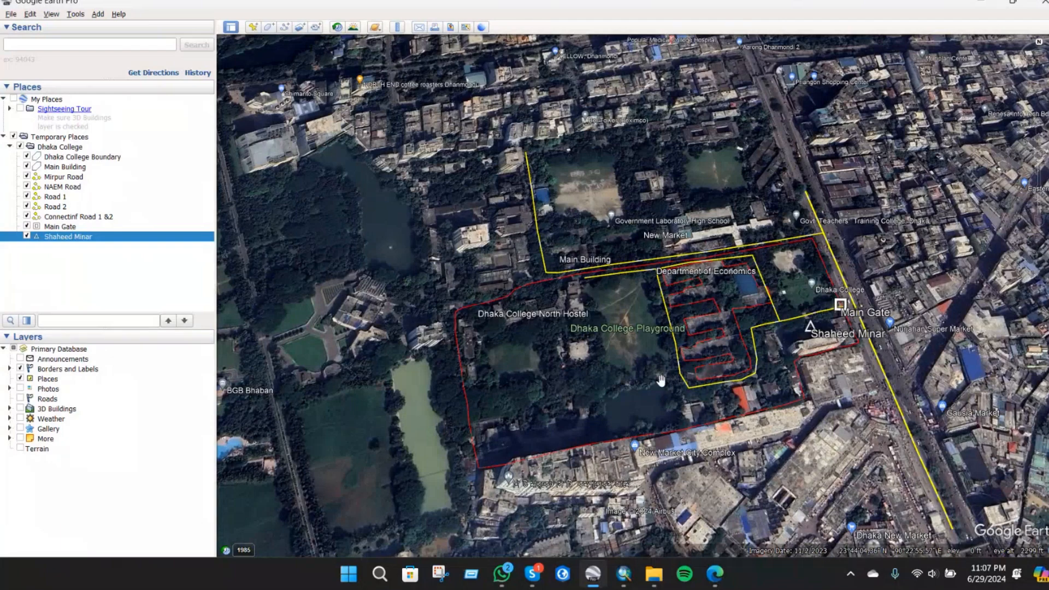
drag(762, 358, 748, 360)
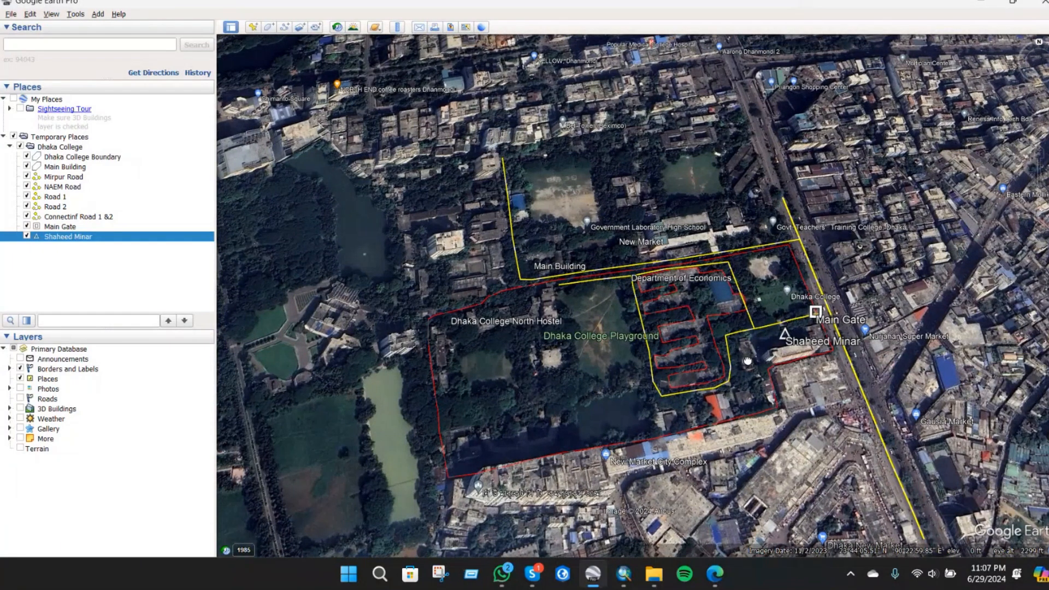
scroll(615, 364, down, 3)
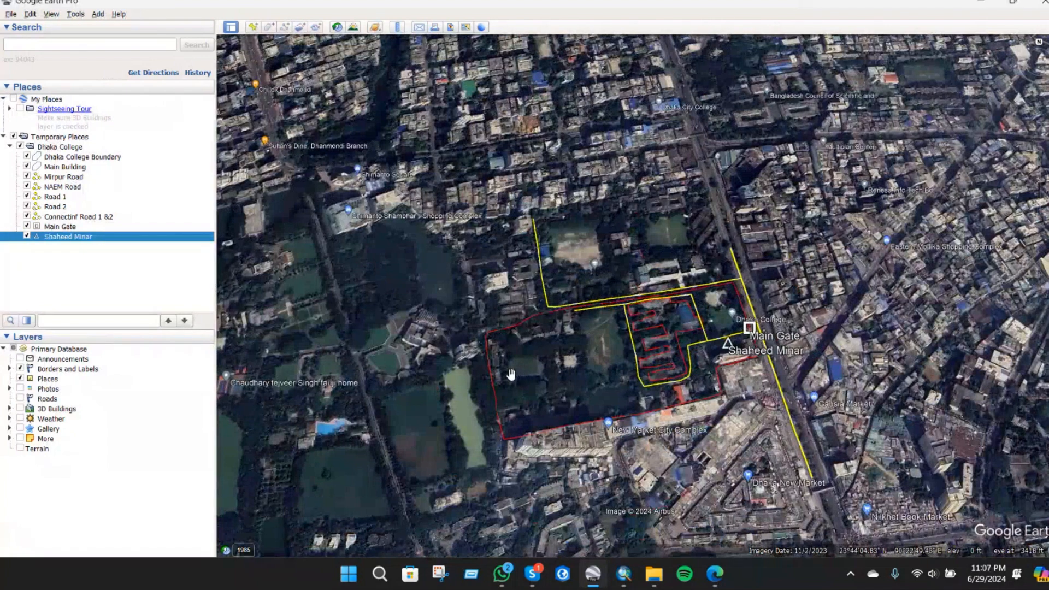
- Start saving the Dhaka College folder as a file and browse to Basic GIS Overview > Batch 02 > Class 02 on drive E
click(62, 149)
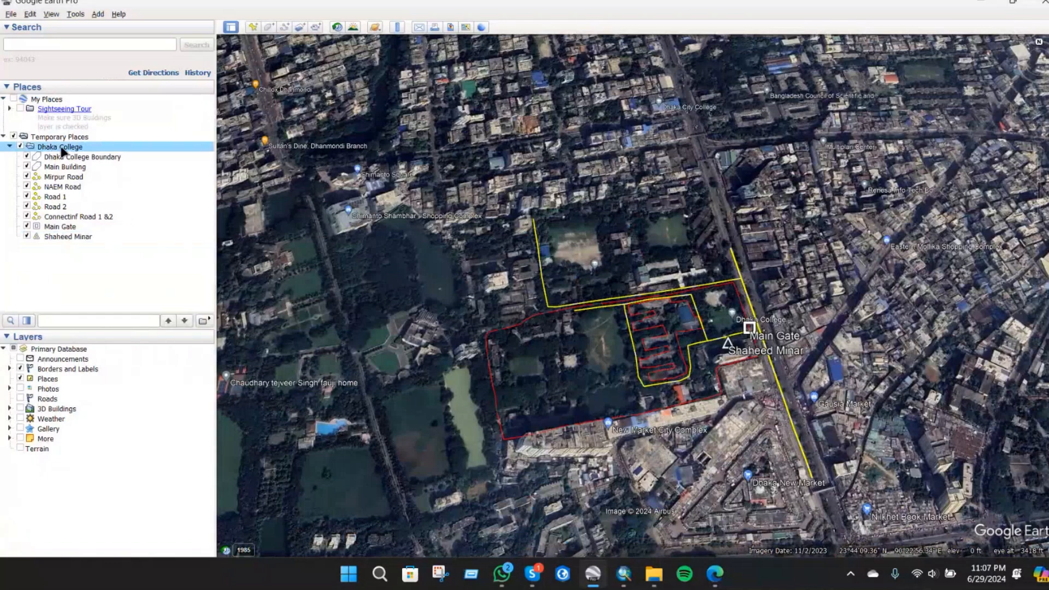
right_click(64, 151)
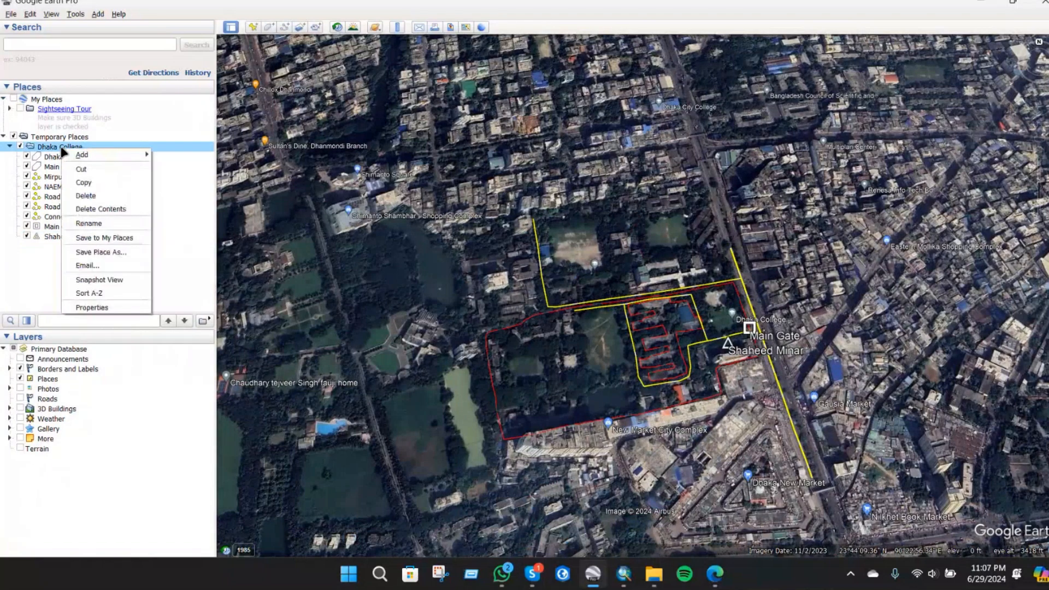
click(132, 252)
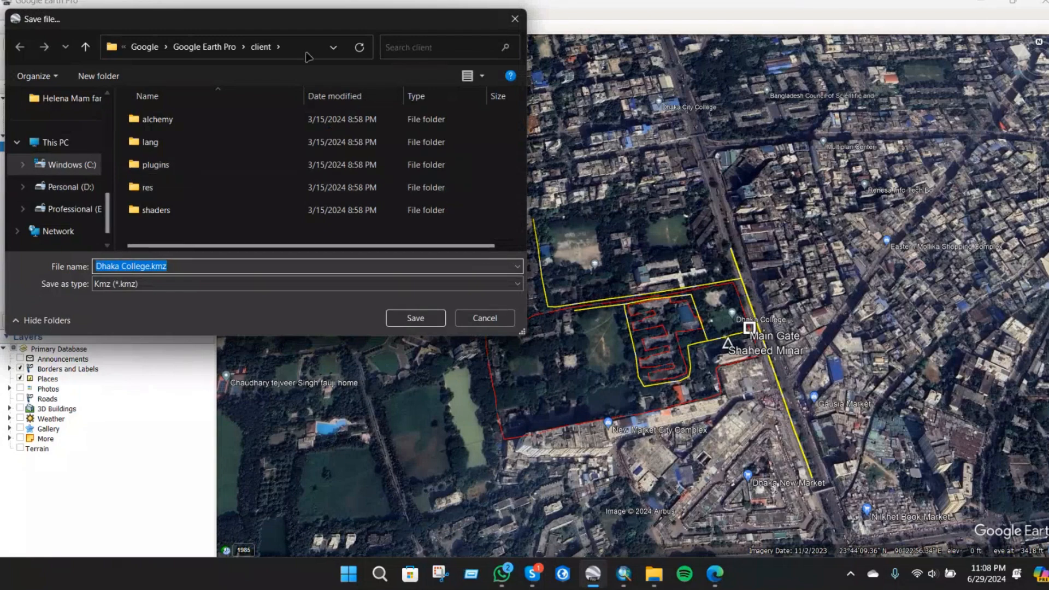
drag(312, 22, 392, 55)
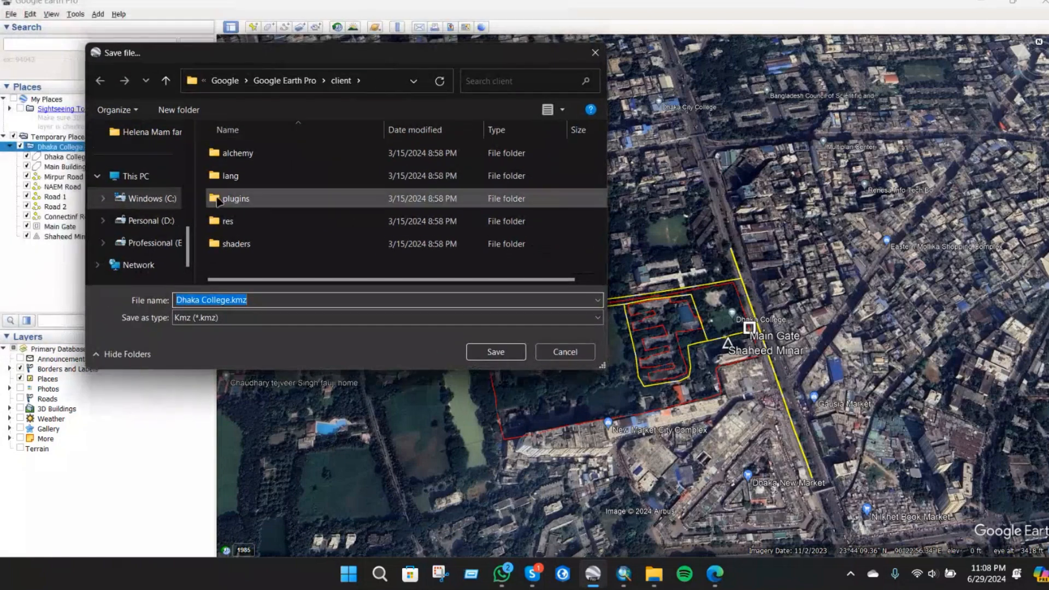
click(157, 246)
scroll(315, 217, down, 3)
double_click(308, 225)
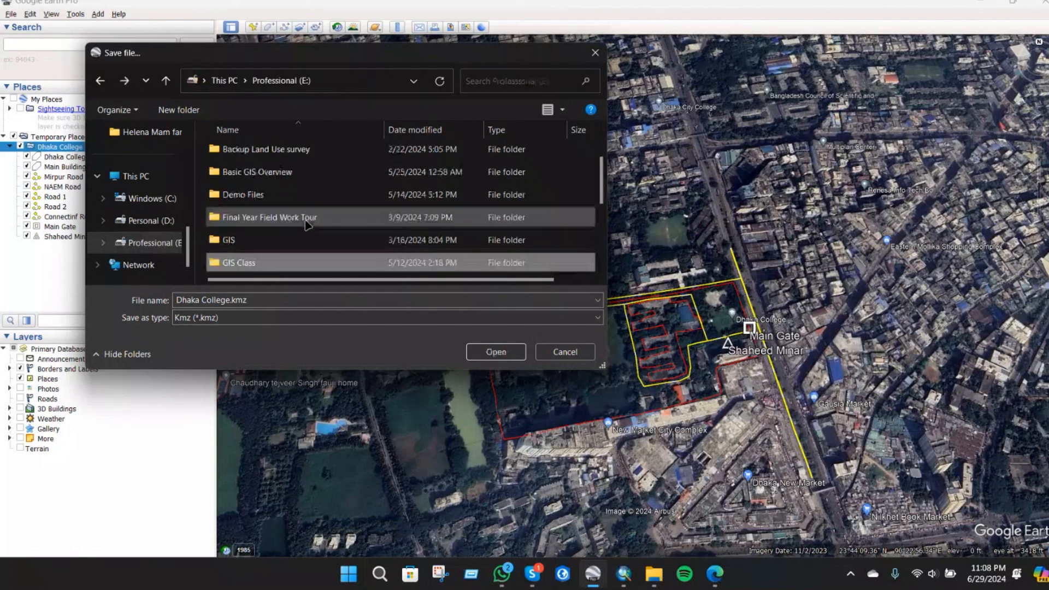
key(alt+Left)
double_click(293, 176)
double_click(295, 178)
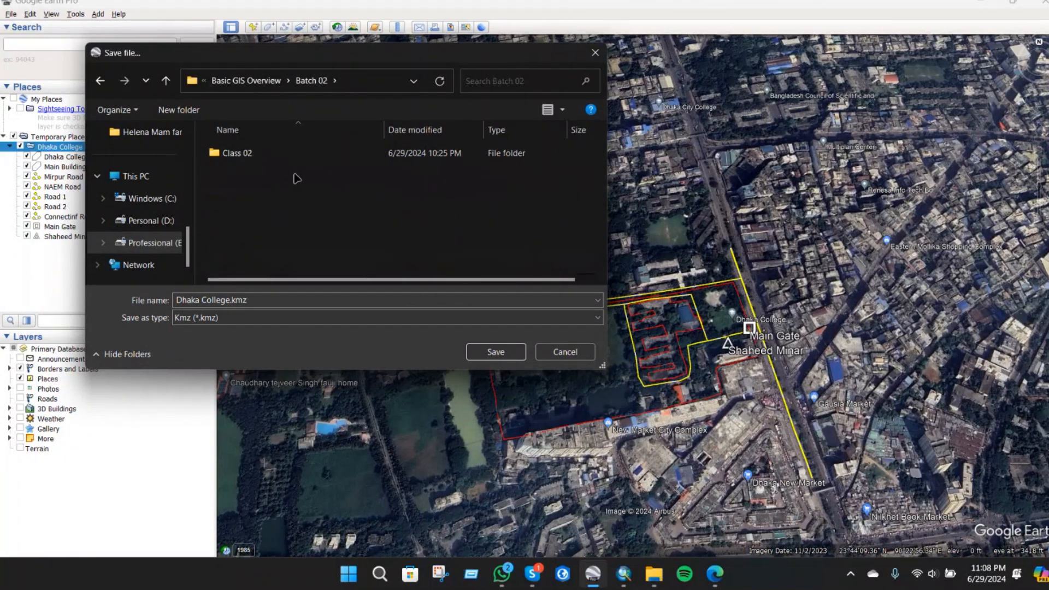
double_click(310, 155)
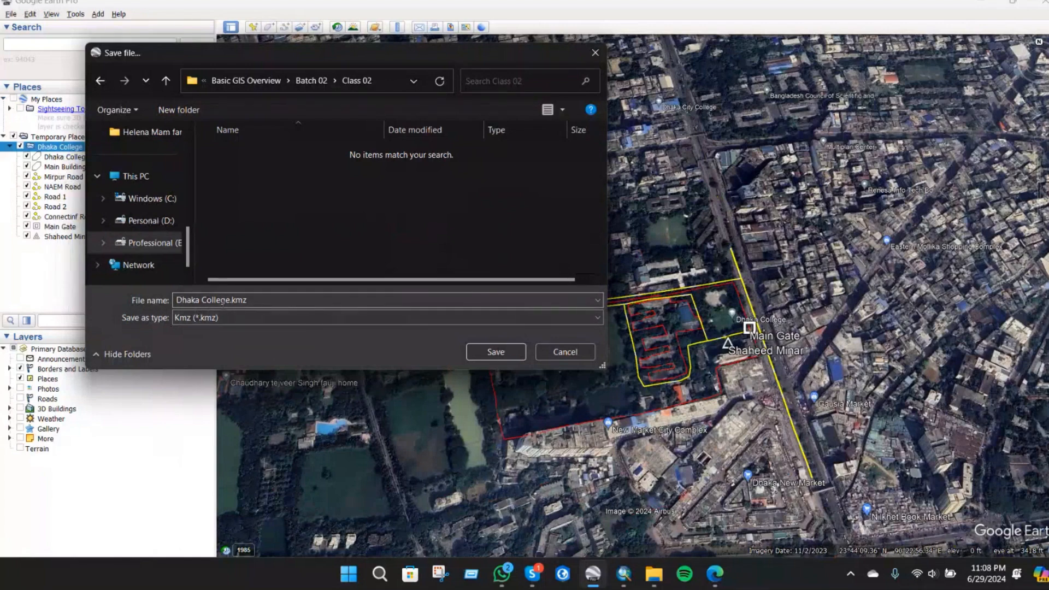
- Compare the available file types and switch the save format of the Dhaka College file to Kml
click(280, 321)
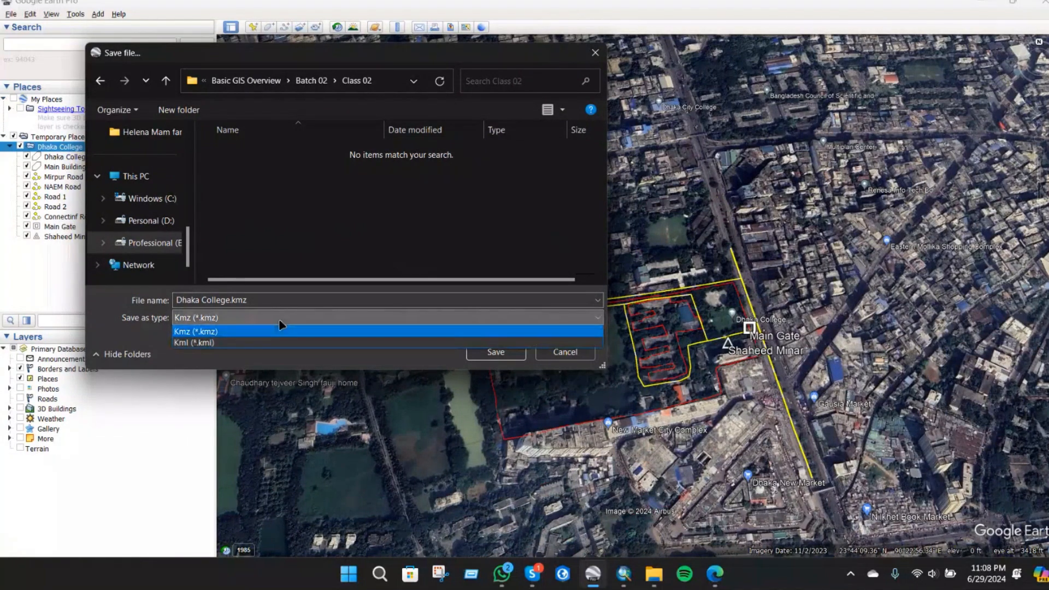
click(279, 329)
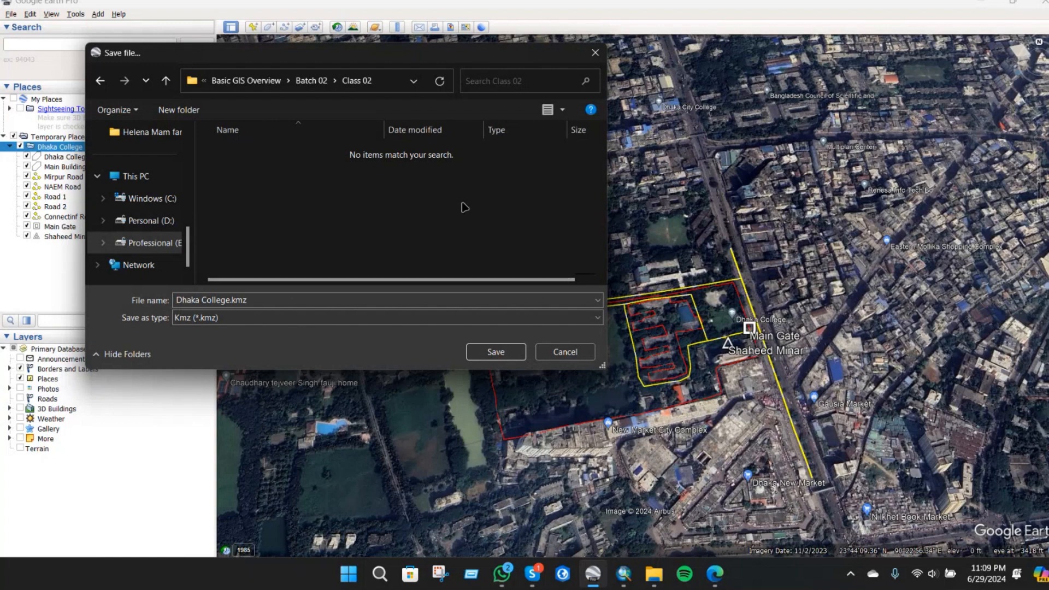
double_click(250, 300)
click(234, 301)
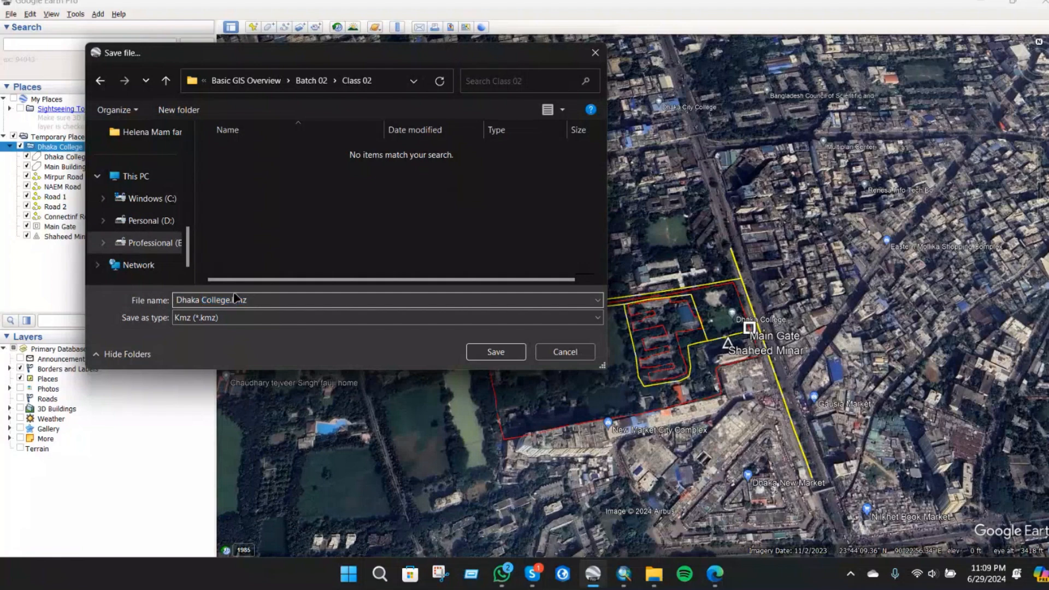
drag(231, 300, 250, 302)
click(269, 302)
click(271, 317)
click(267, 342)
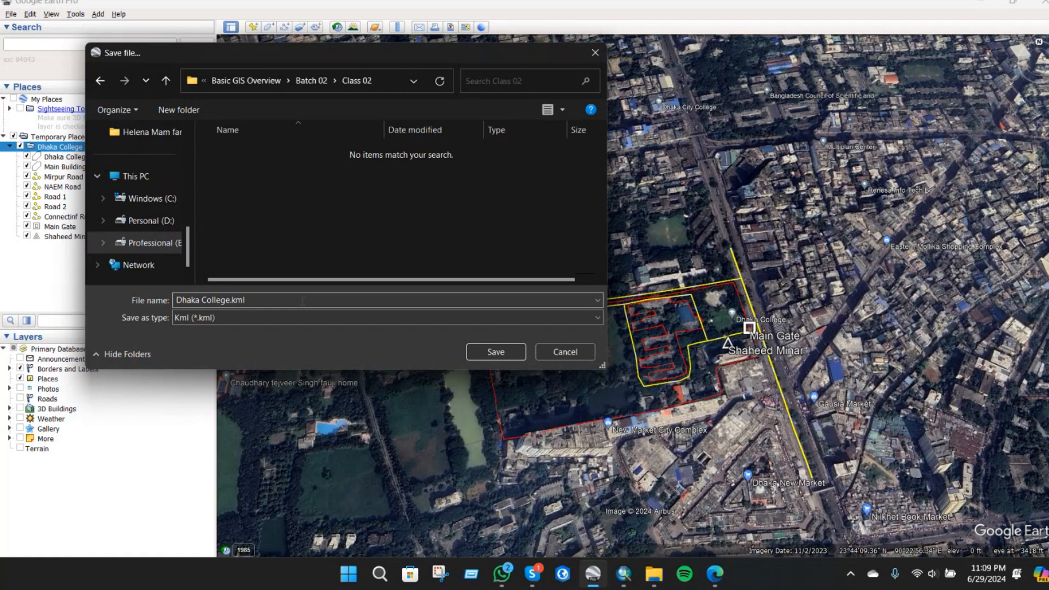
- Set the file type to Kmz and save the folder as Dhaka College.kmz in Class 02
click(336, 318)
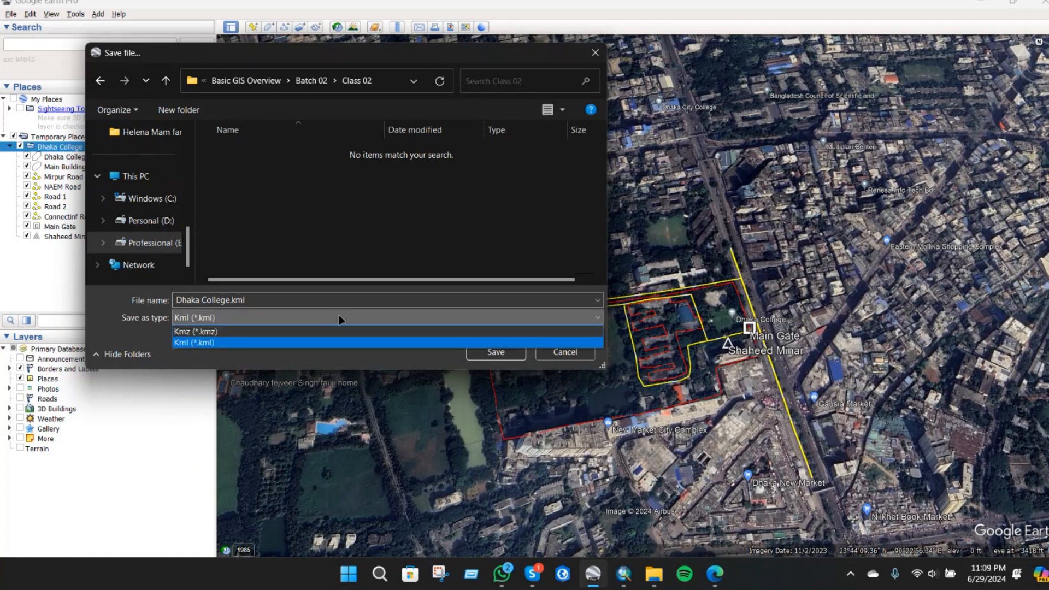
click(345, 331)
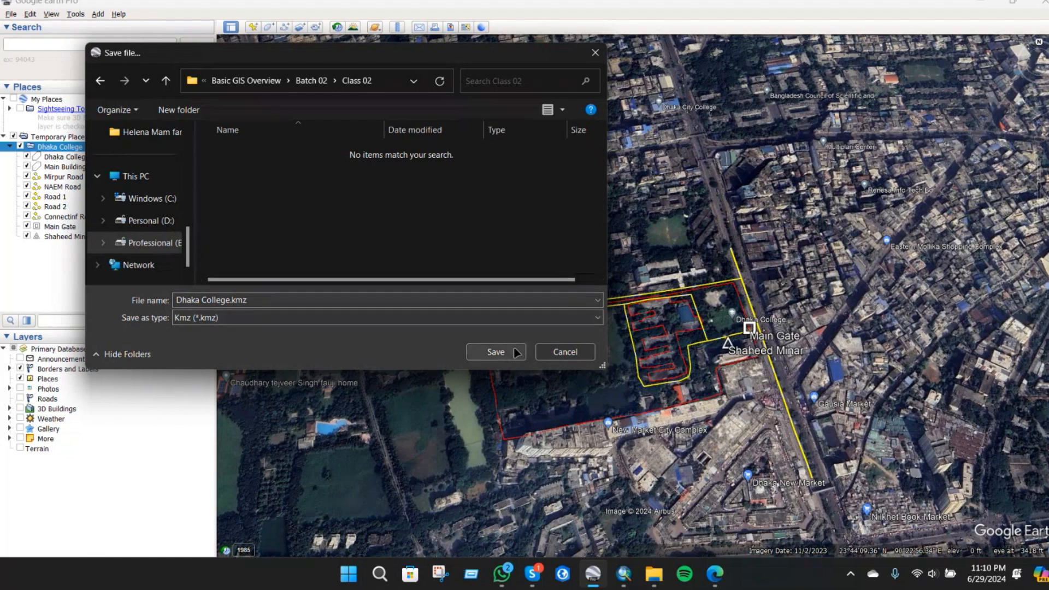
drag(513, 64, 464, 31)
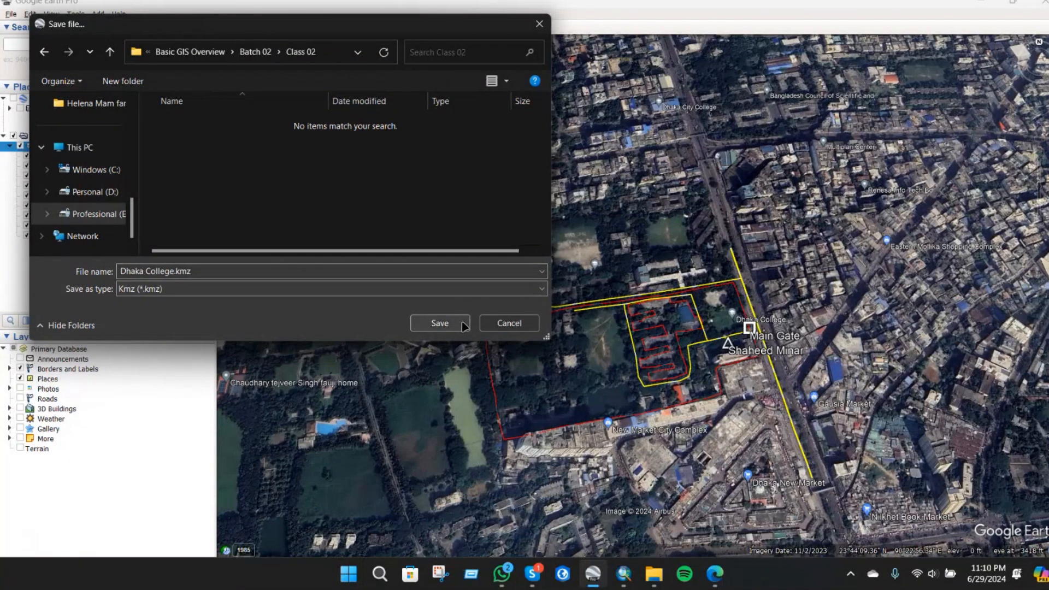
drag(394, 23, 400, 29)
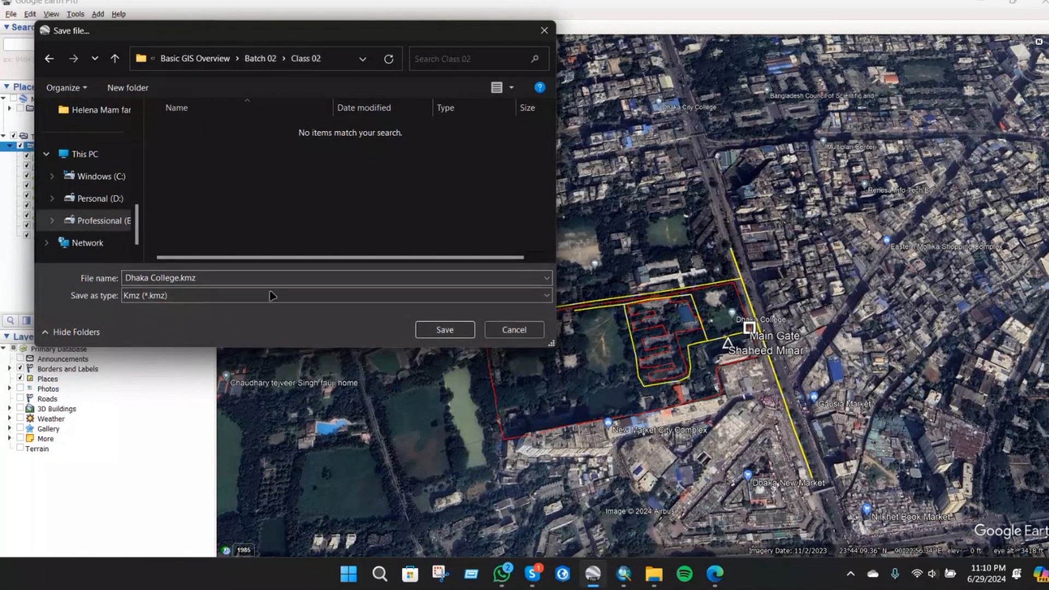
click(440, 328)
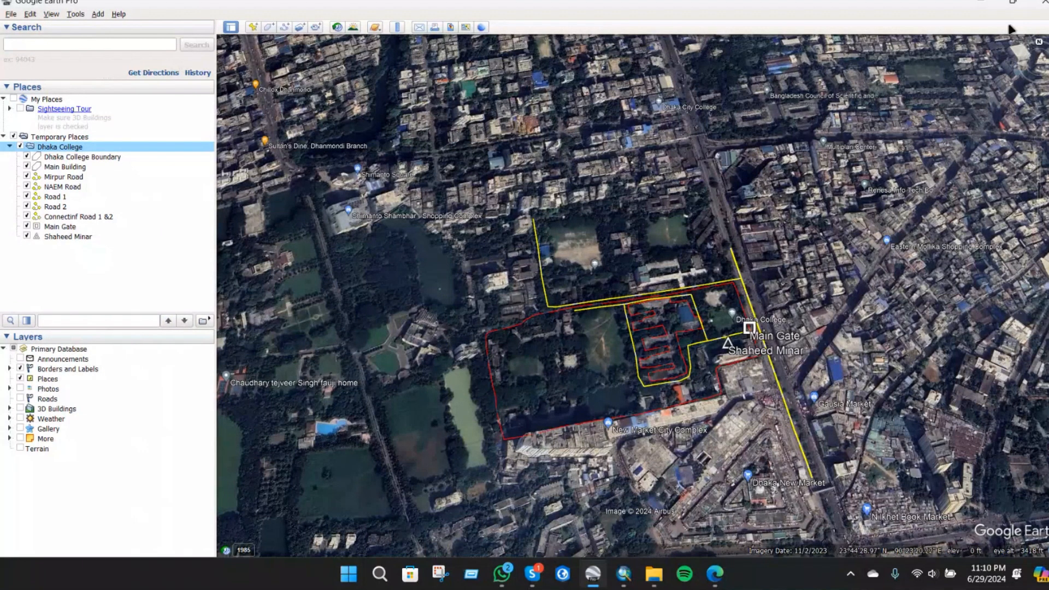
- Start closing the program and cancel the exit without saving or discarding the temporary places
click(1041, 2)
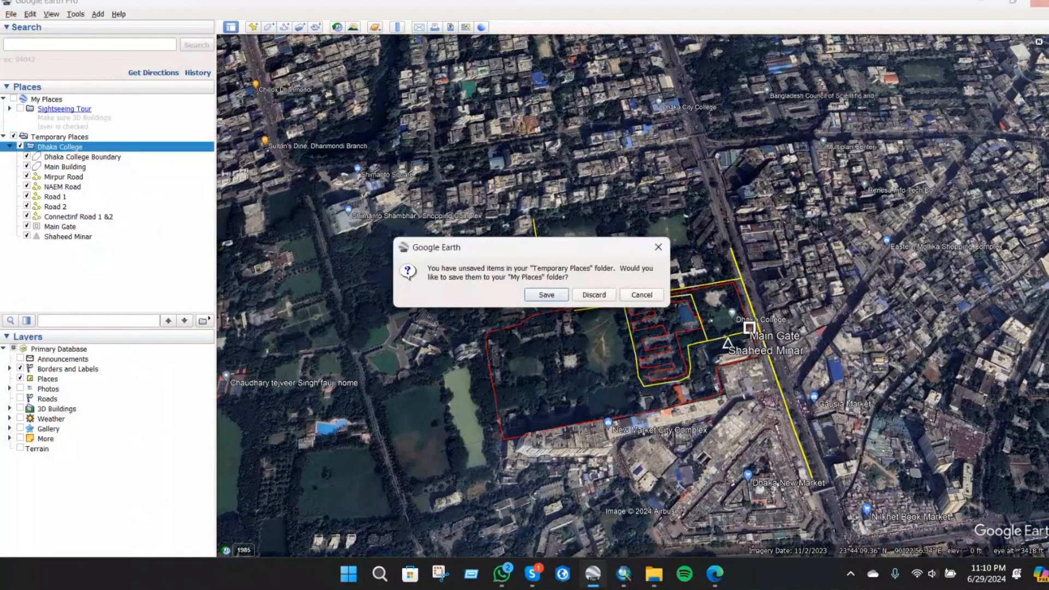
click(642, 295)
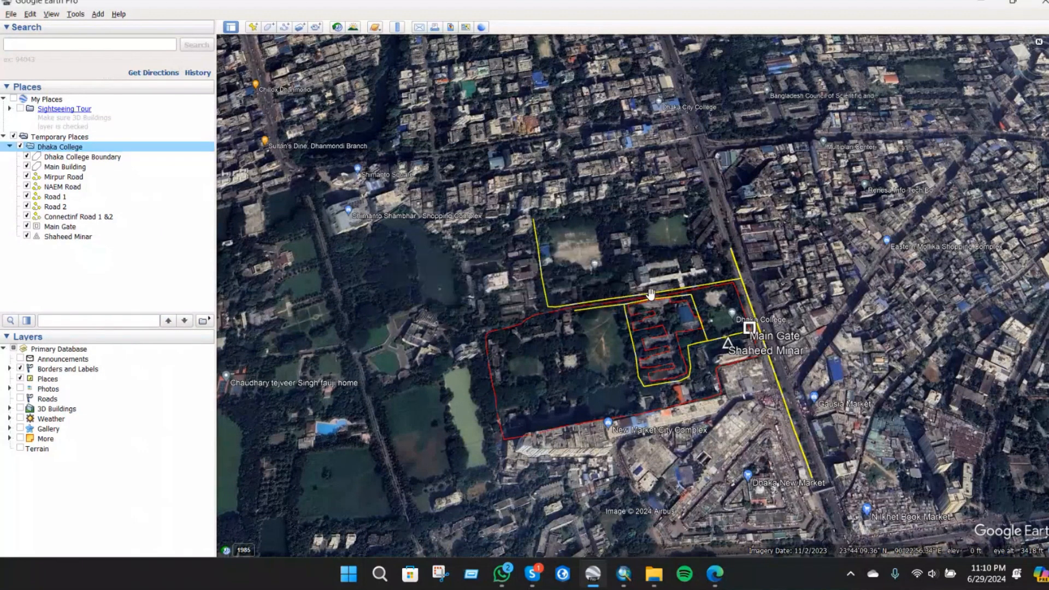
- Close Google Earth Pro and reopen the saved Dhaka College.kmz from the Class 02 folder in File Explorer
click(654, 574)
double_click(344, 121)
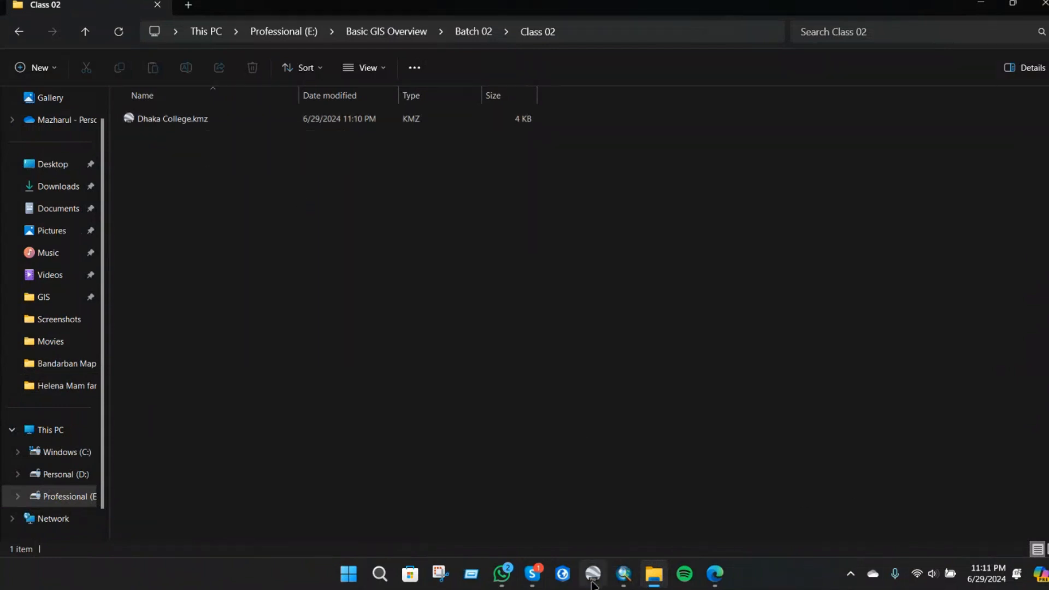
click(593, 580)
key(alt+F4)
click(593, 295)
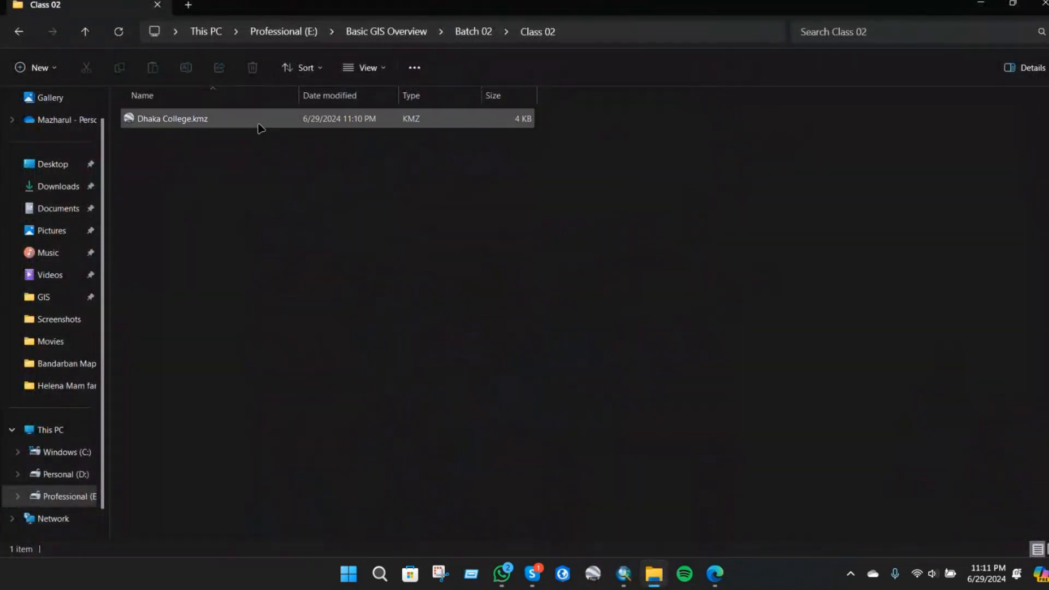
double_click(259, 123)
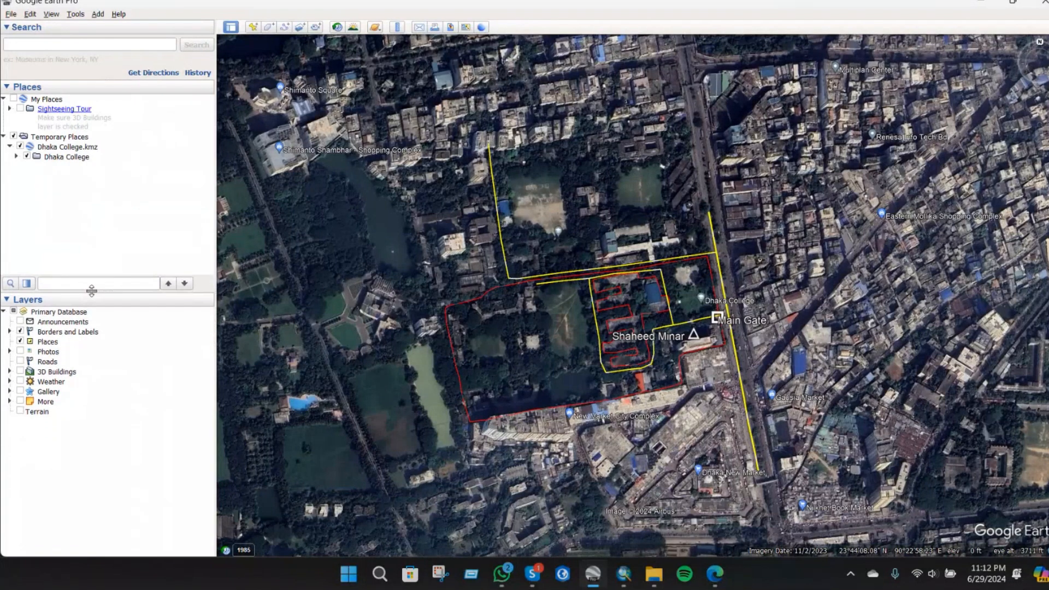
- Display the Roads layer to examine the streets around Dhaka College and New Market, and hide the layer again
scroll(690, 456, up, 3)
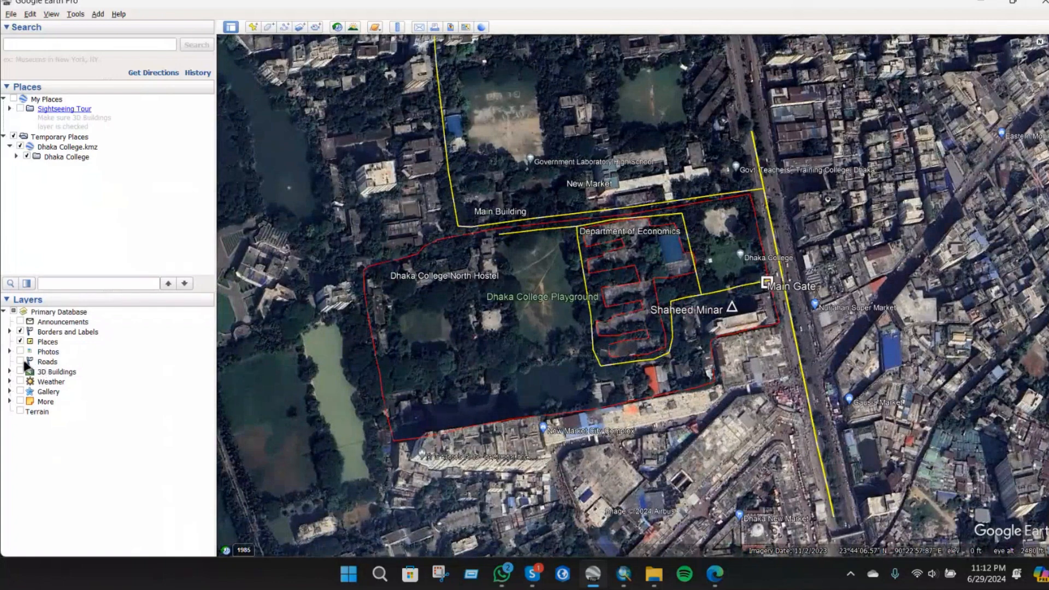
click(21, 361)
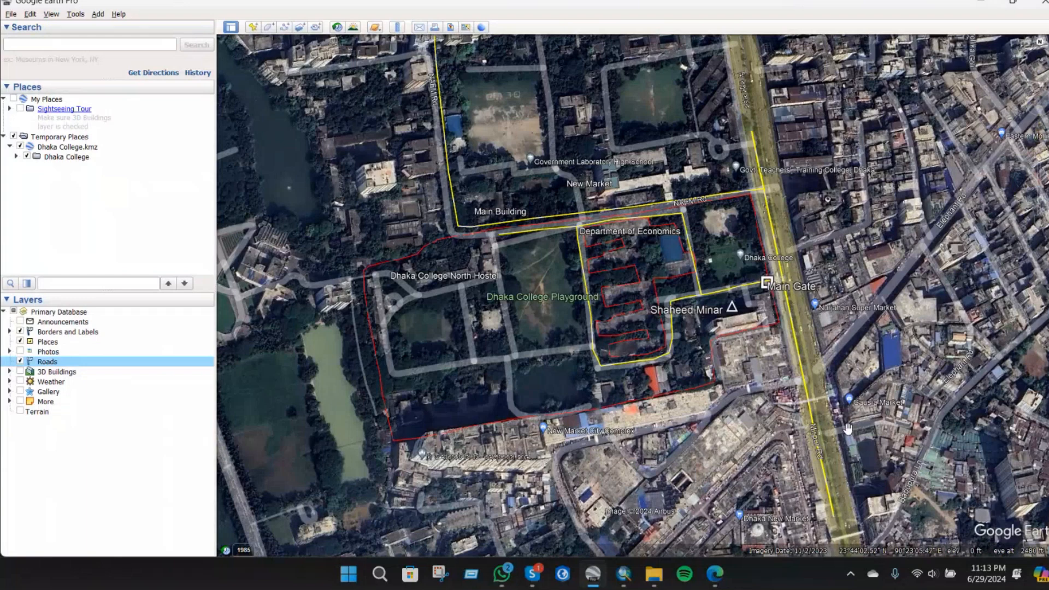
drag(846, 487, 927, 302)
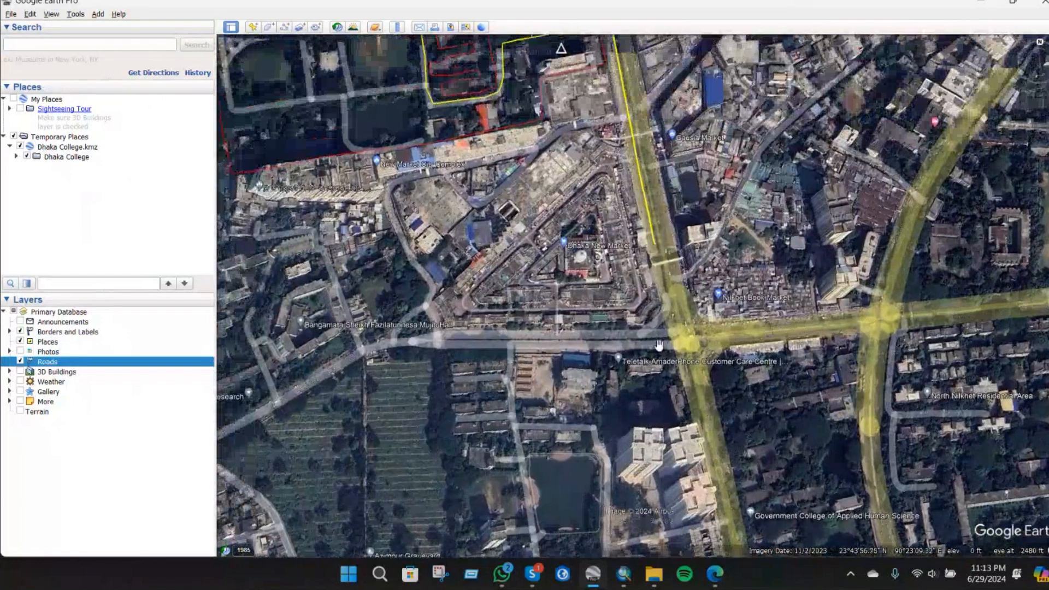
click(21, 361)
click(20, 362)
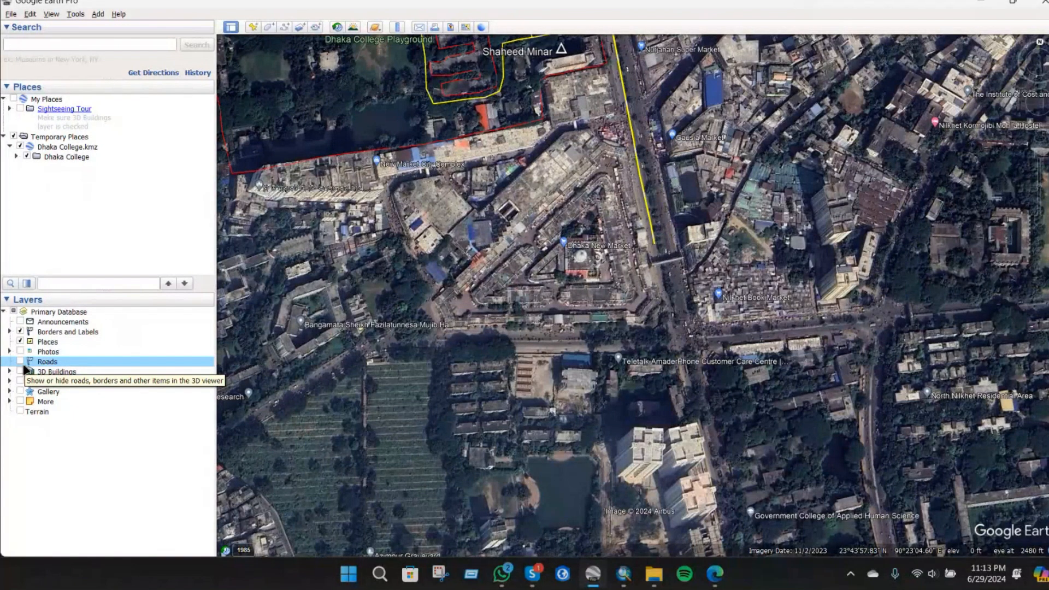
- Turn on the 3D Buildings layer and check its Photorealistic and Trees sublayers
click(21, 372)
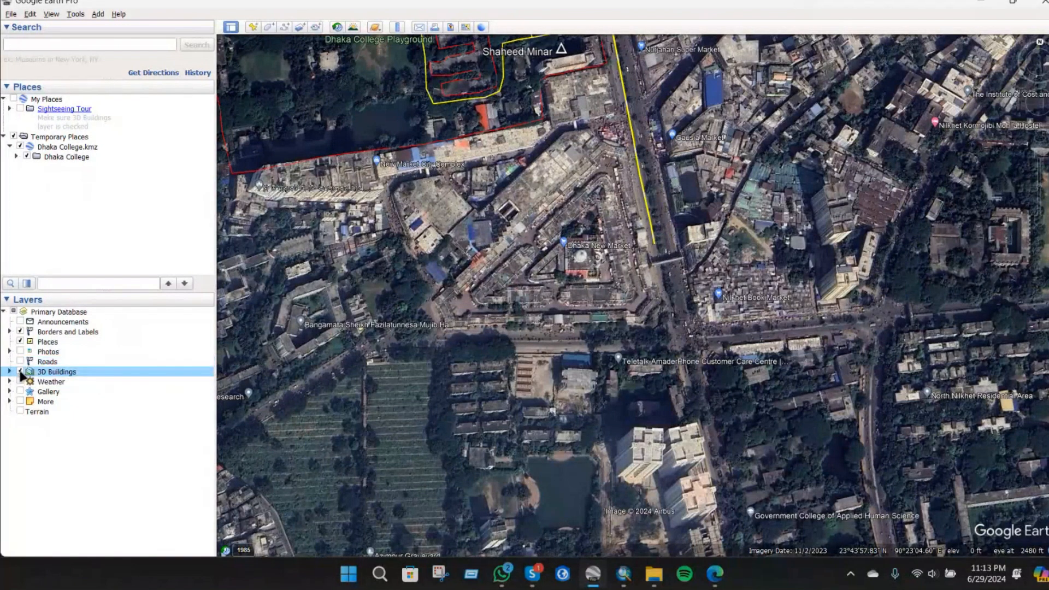
drag(862, 301, 792, 314)
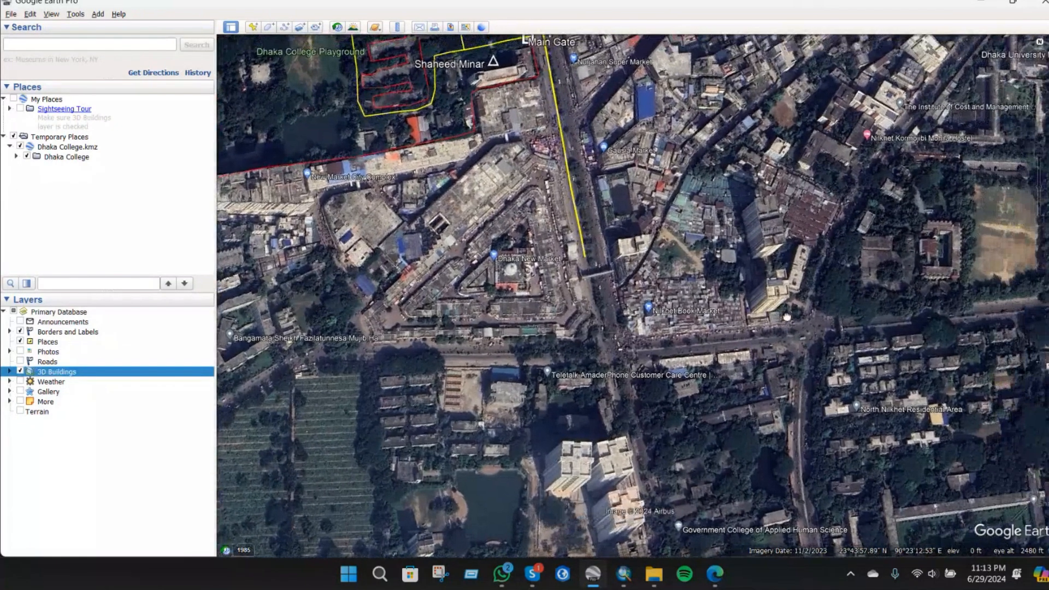
click(22, 371)
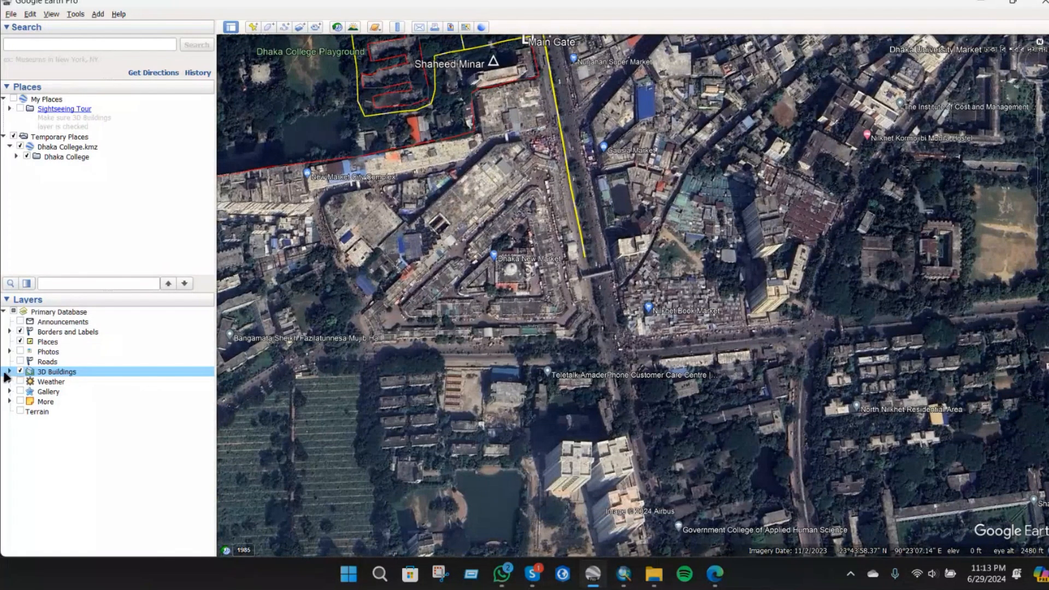
click(9, 372)
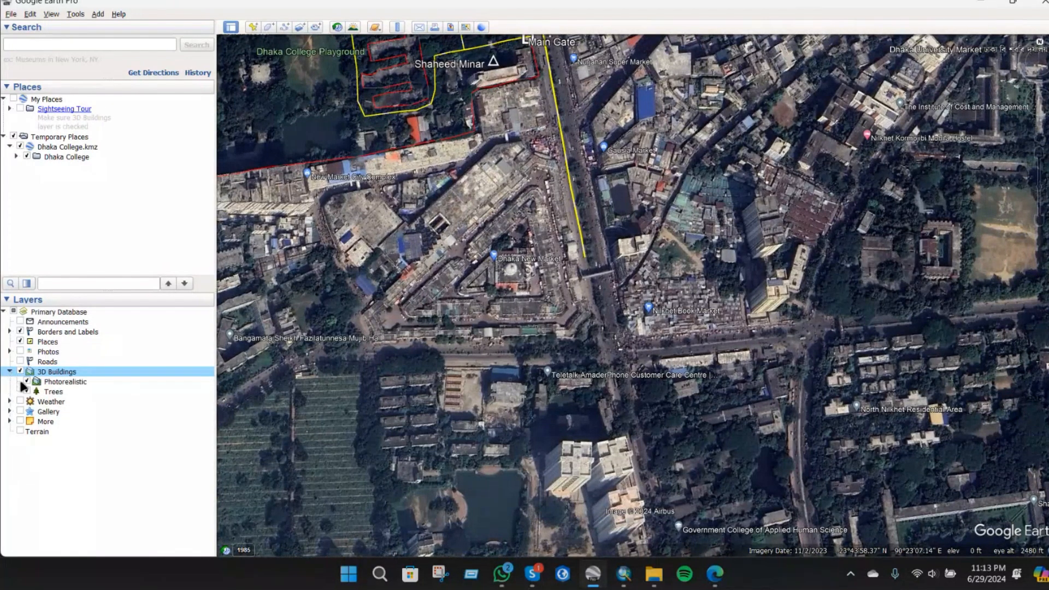
click(9, 372)
- Examine the high-rise blocks south of Dhaka New Market and the 3D model of the Bangladesh National Parliament House
drag(566, 497, 538, 383)
scroll(537, 384, up, 3)
scroll(534, 359, up, 5)
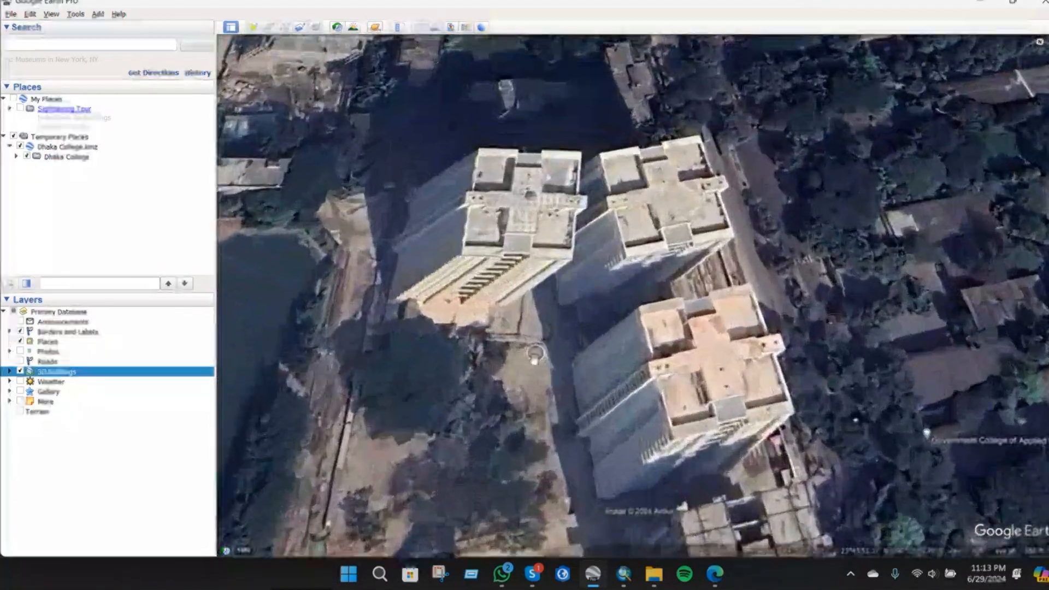
scroll(534, 359, down, 8)
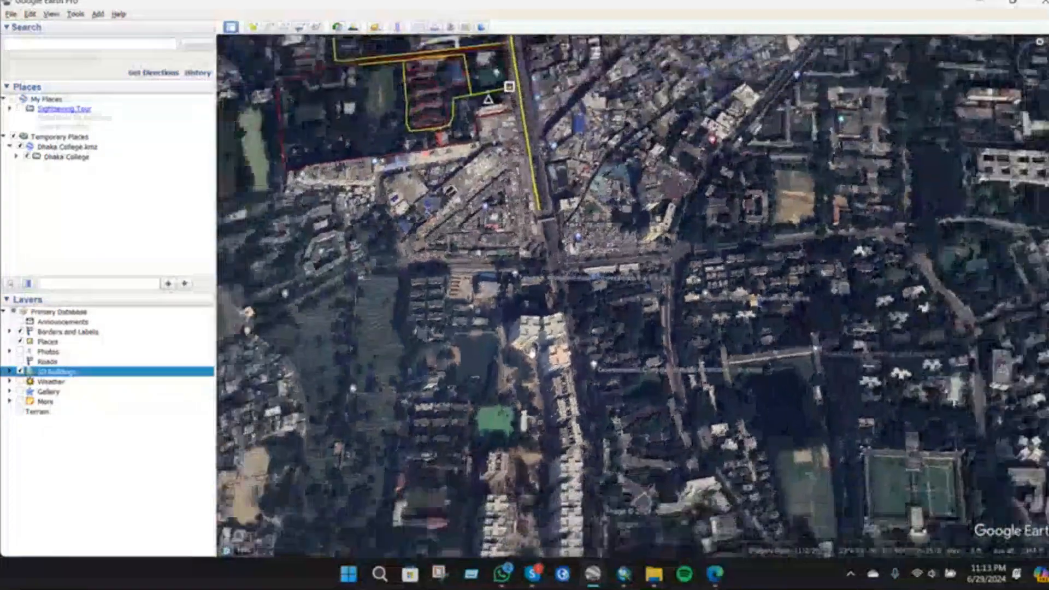
drag(533, 354, 403, 388)
scroll(749, 239, down, 5)
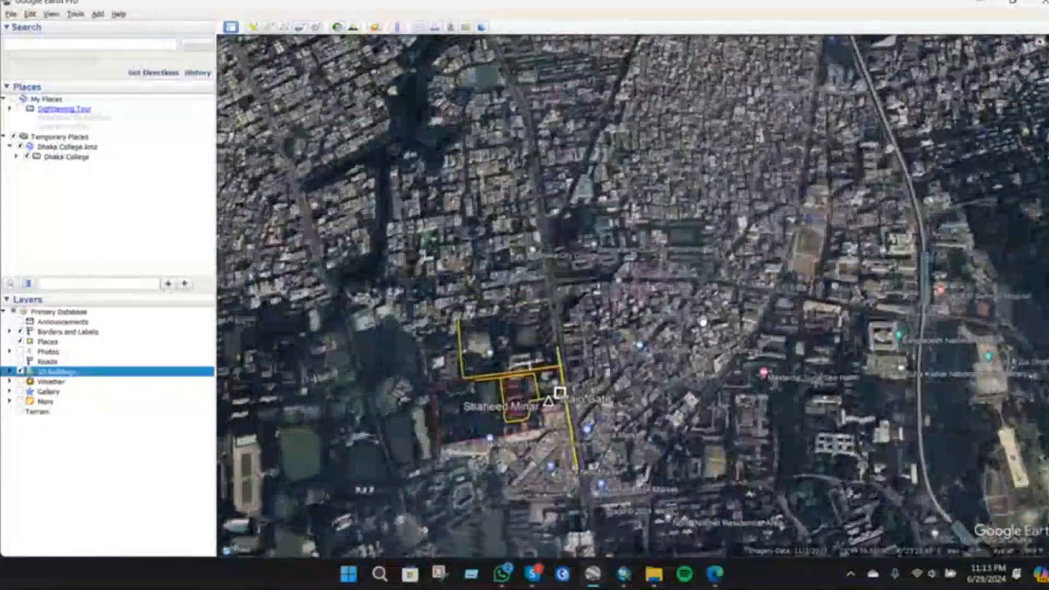
drag(749, 239, 755, 292)
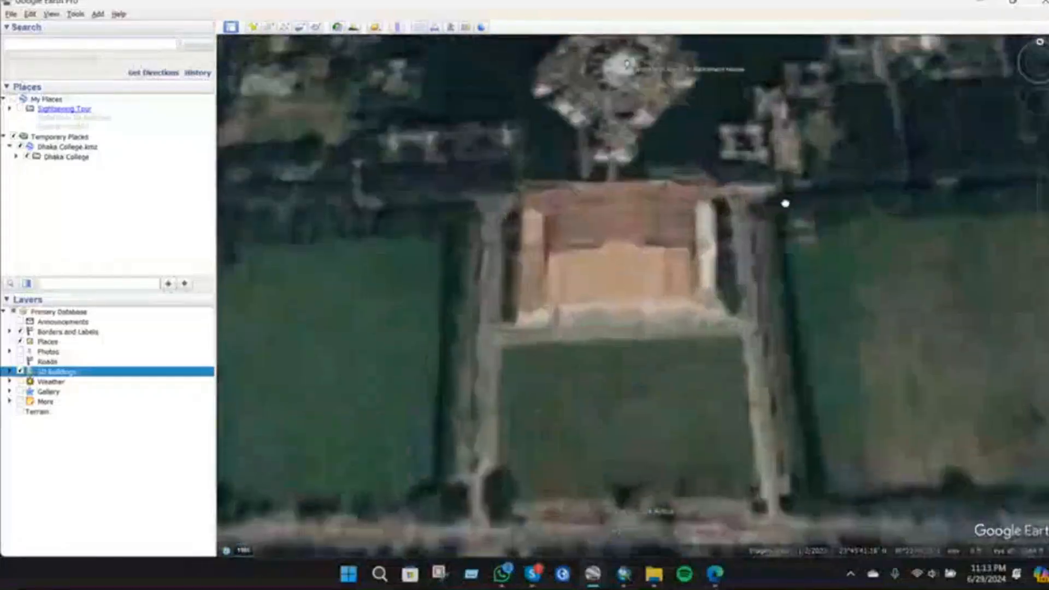
drag(786, 203, 916, 277)
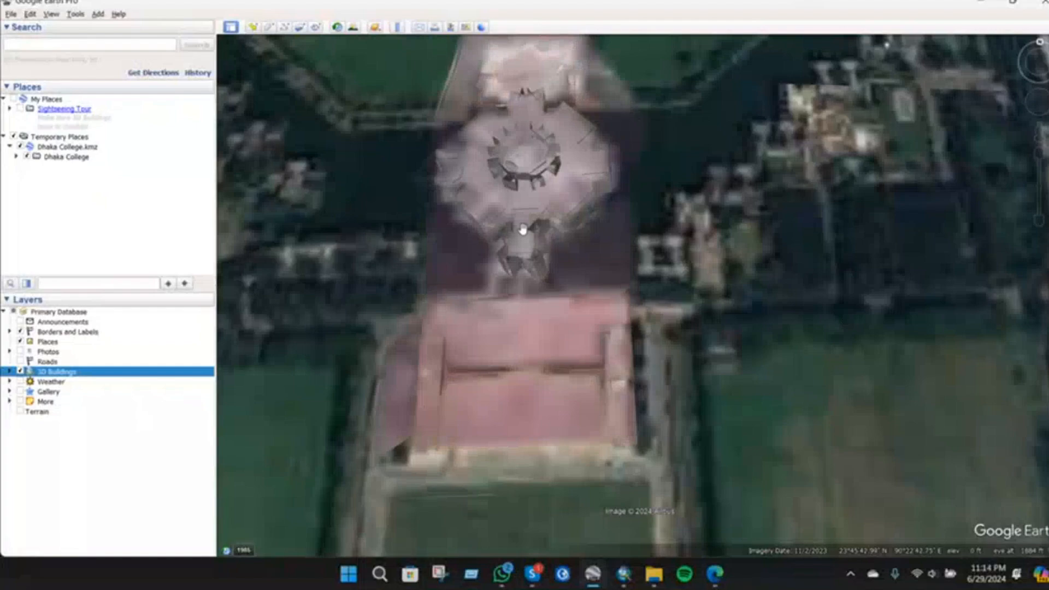
drag(582, 241, 590, 213)
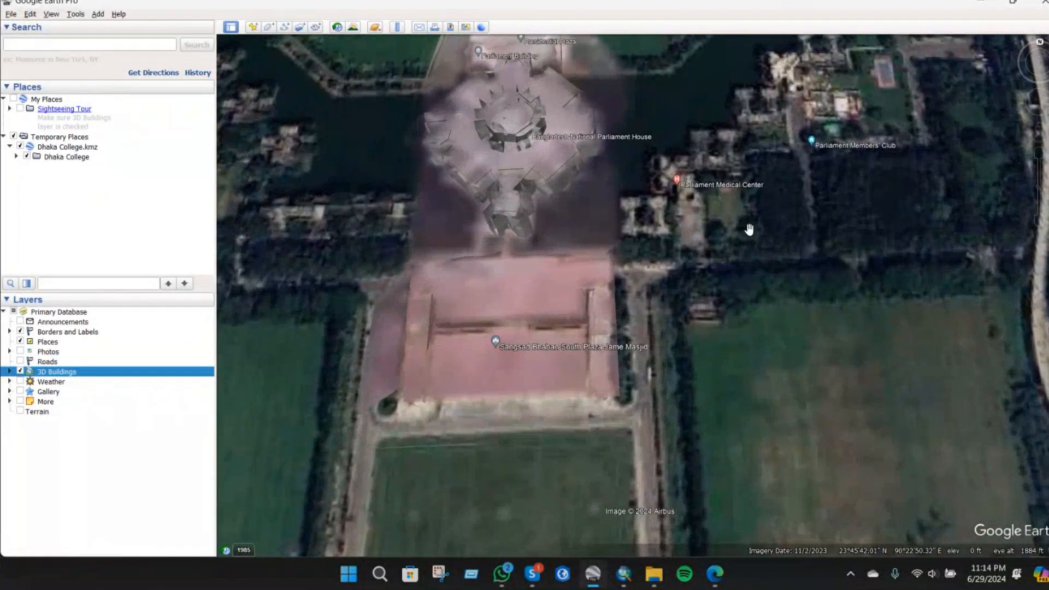
- Inspect the Parliament House model from several tilted angles and continue to the 3D buildings at Square Hospital
middle_drag(750, 229, 749, 221)
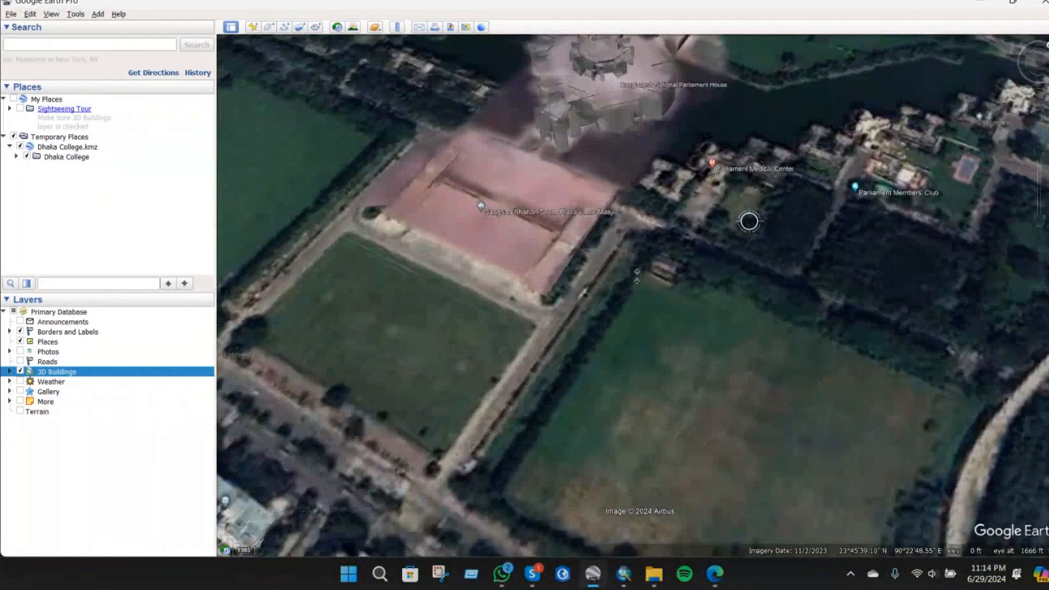
middle_drag(637, 276, 448, 224)
drag(828, 249, 550, 335)
middle_drag(822, 247, 716, 333)
drag(832, 173, 667, 244)
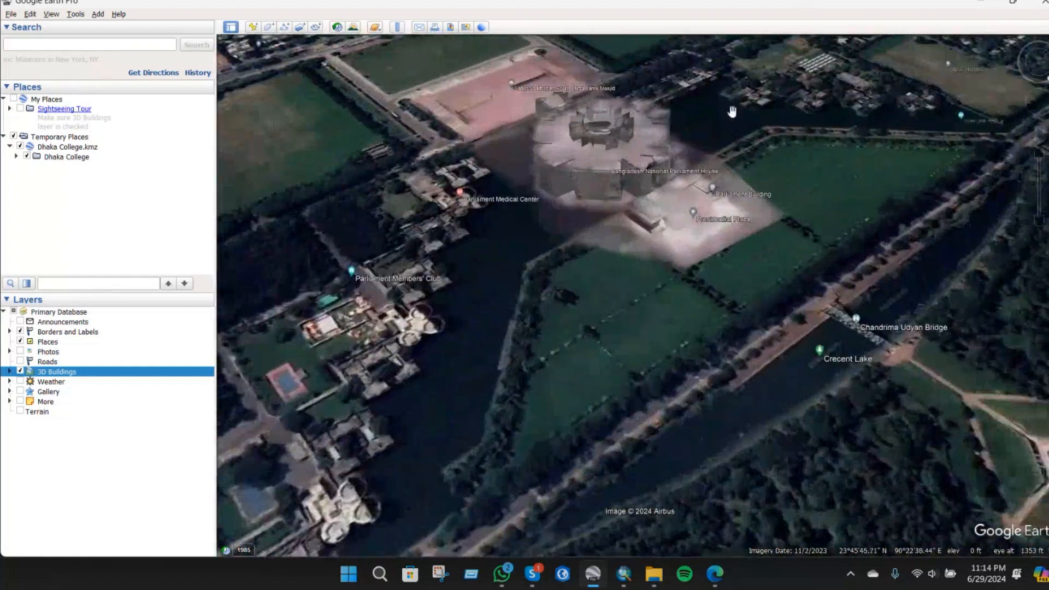
middle_drag(866, 124, 667, 241)
middle_drag(667, 301, 569, 250)
drag(986, 82, 598, 295)
drag(923, 122, 849, 212)
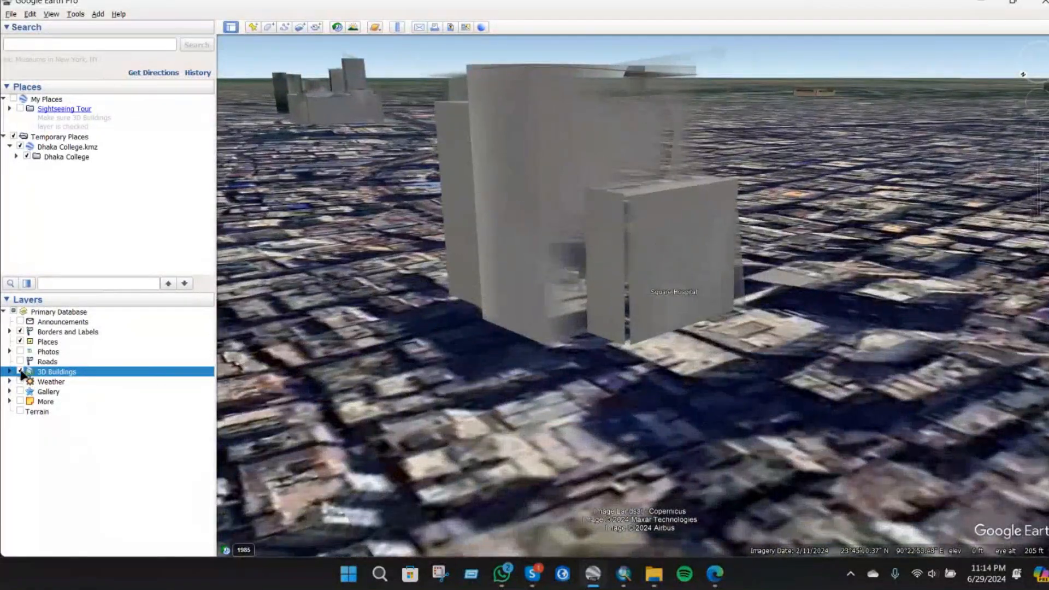
- Compare the Square Hospital area with the 3D Buildings layer hidden and shown again from different angles
click(21, 373)
scroll(534, 289, down, 2)
middle_drag(623, 265, 641, 155)
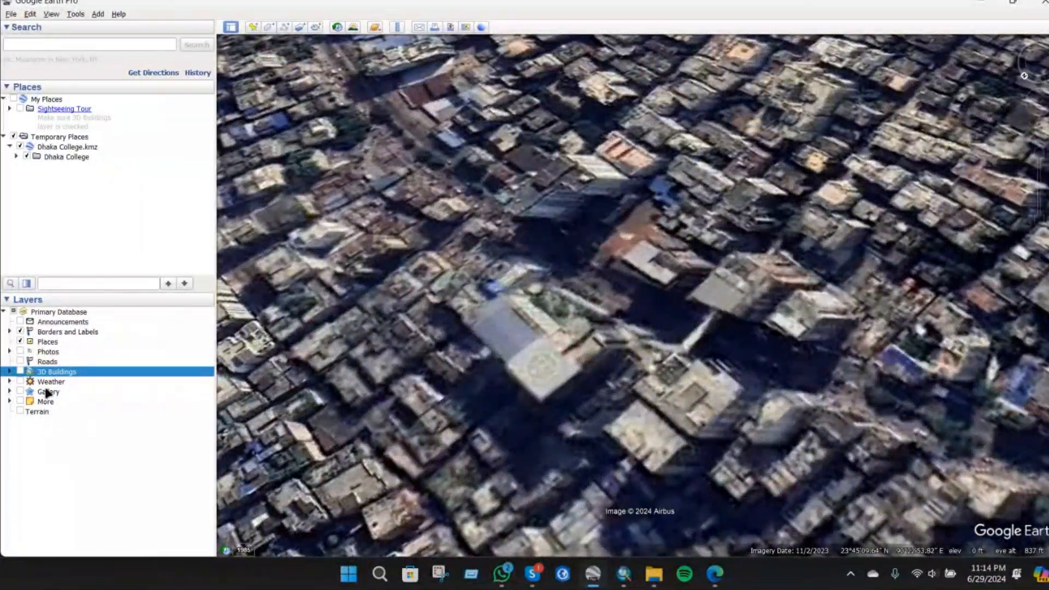
click(20, 371)
drag(549, 385, 548, 306)
mouse_move(709, 312)
middle_down()
mouse_move(623, 238)
mouse_move(667, 180)
mouse_move(615, 383)
mouse_move(539, 500)
mouse_move(355, 493)
mouse_move(385, 438)
mouse_move(350, 486)
mouse_move(310, 415)
middle_up()
mouse_move(564, 361)
middle_down()
mouse_move(547, 296)
mouse_move(563, 377)
mouse_move(552, 311)
middle_up()
middle_drag(697, 328, 688, 301)
- Return to the Dhaka College campus and examine its digitized boundary, roads and placemarks with 3D Buildings on
scroll(697, 328, down, 8)
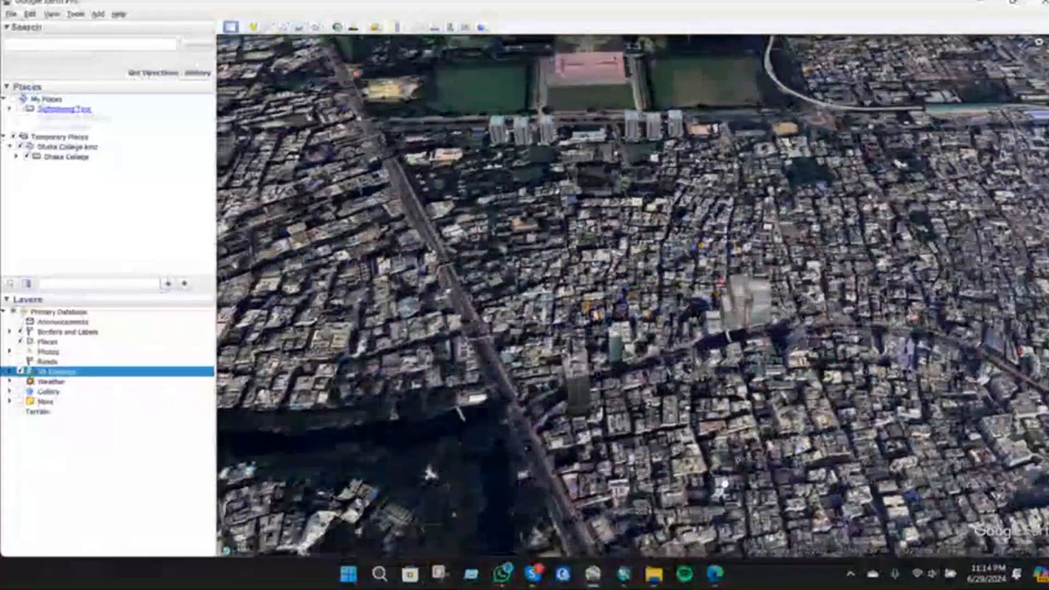
drag(725, 484, 607, 256)
drag(600, 425, 526, 271)
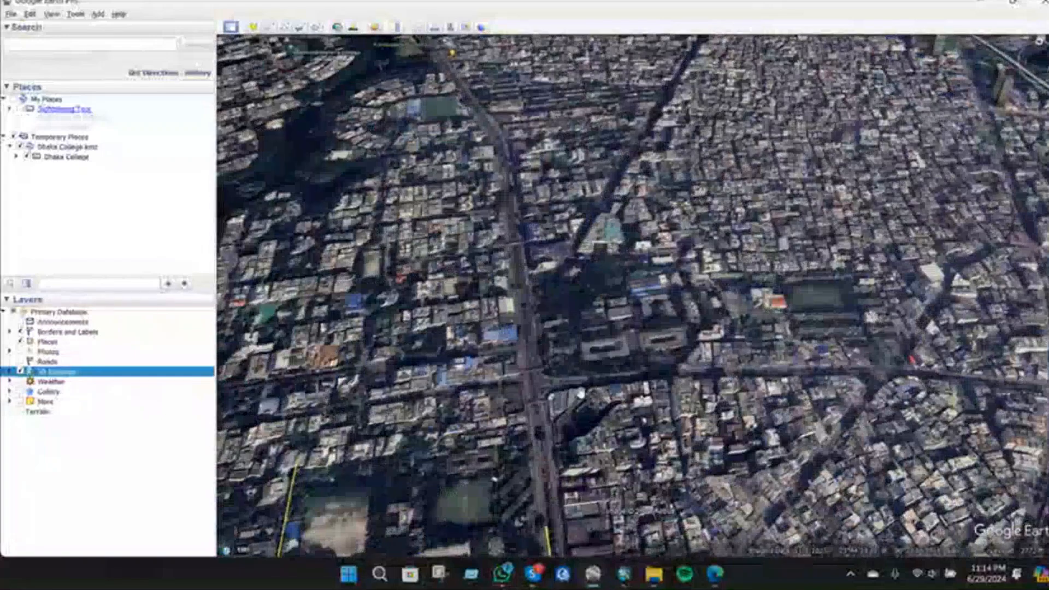
drag(581, 392, 589, 164)
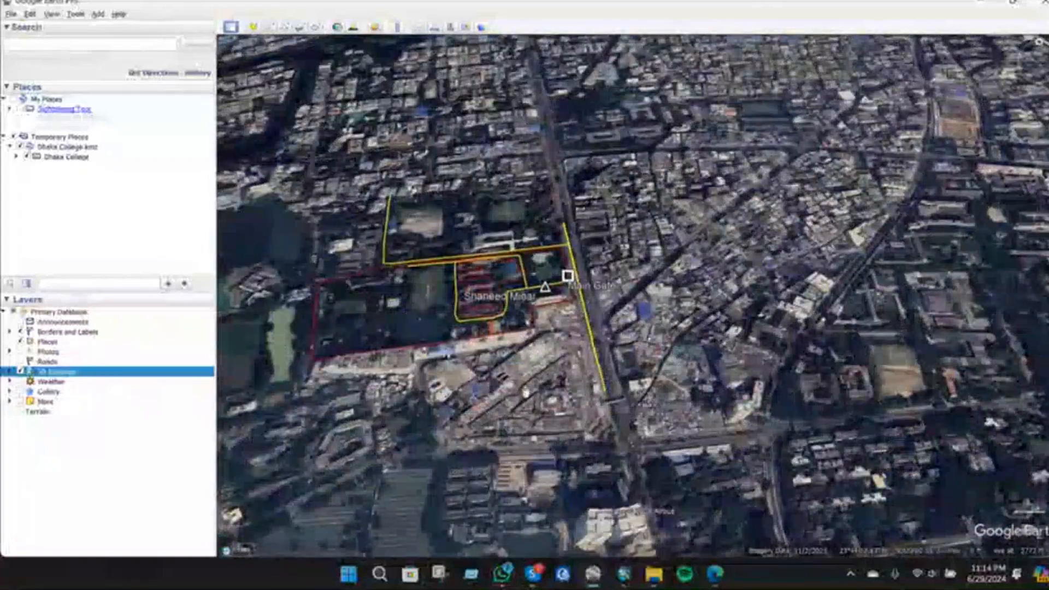
scroll(449, 320, up, 3)
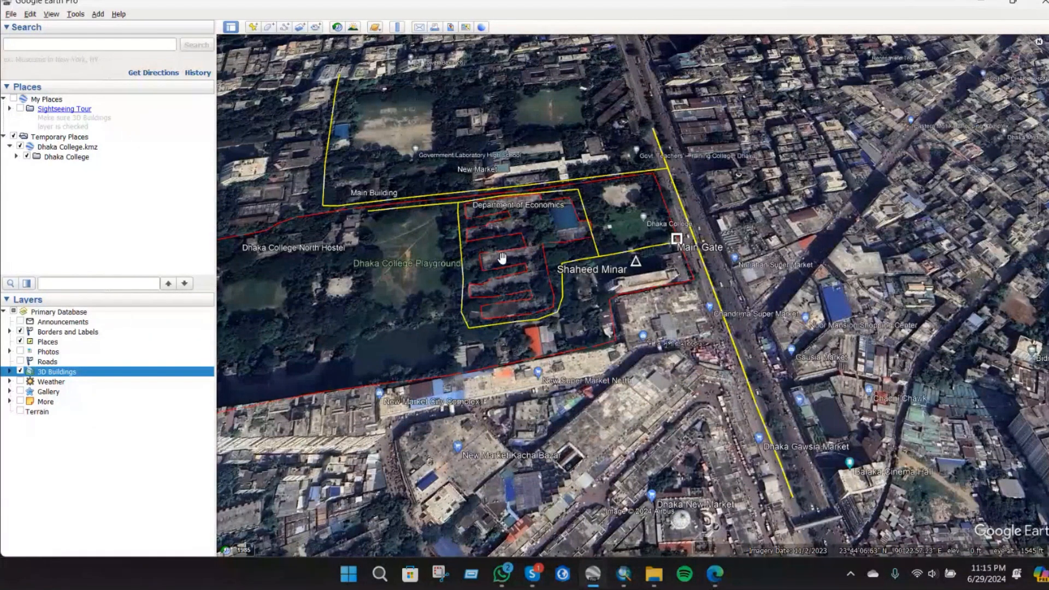
scroll(504, 270, up, 1)
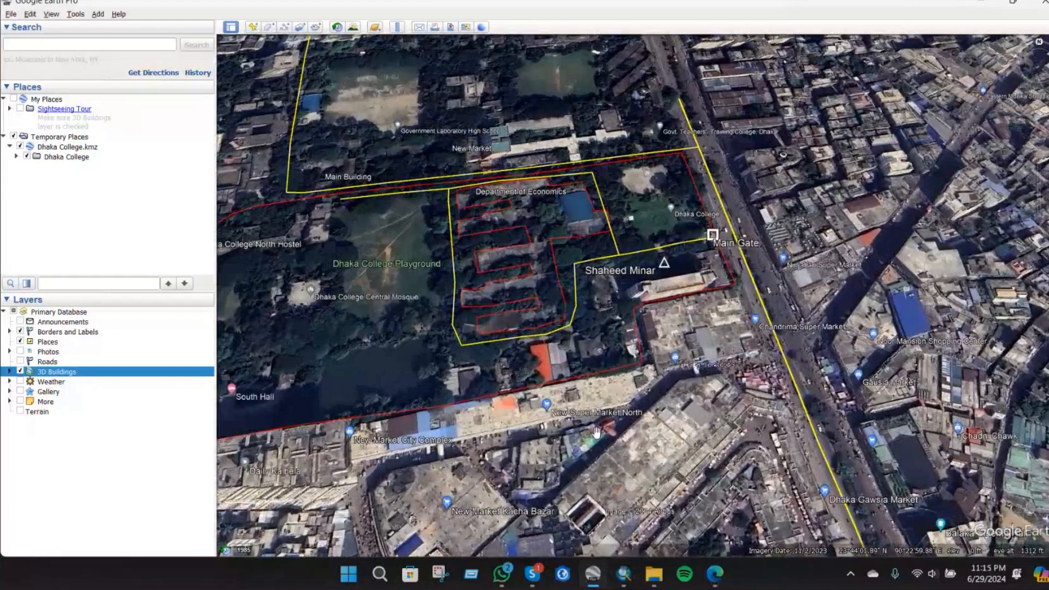
scroll(603, 445, down, 3)
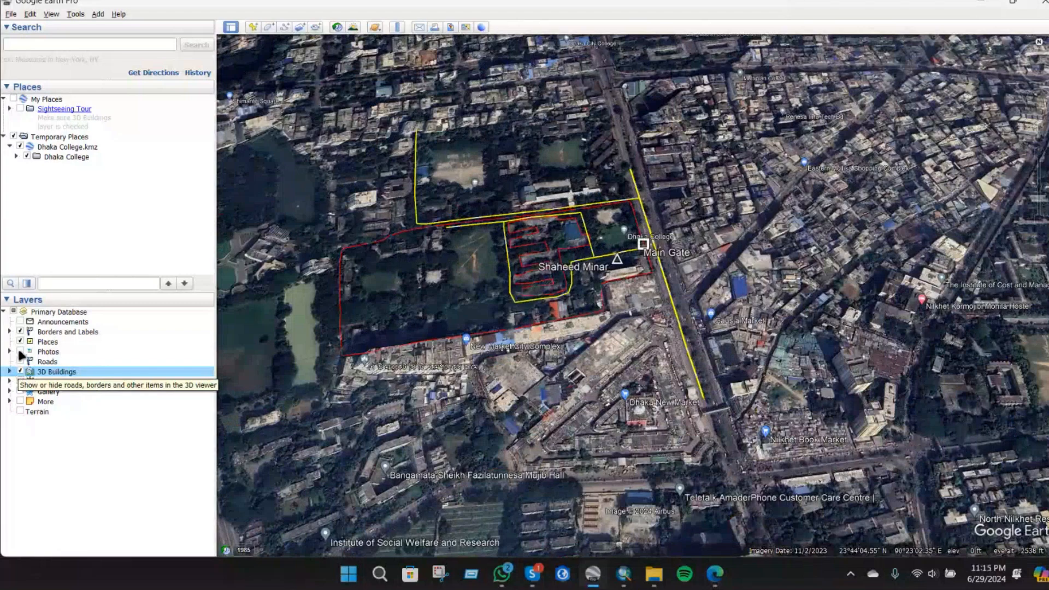
- View all of Bangladesh and compare the map with the Borders and Labels layer hidden and shown again
scroll(570, 343, down, 5)
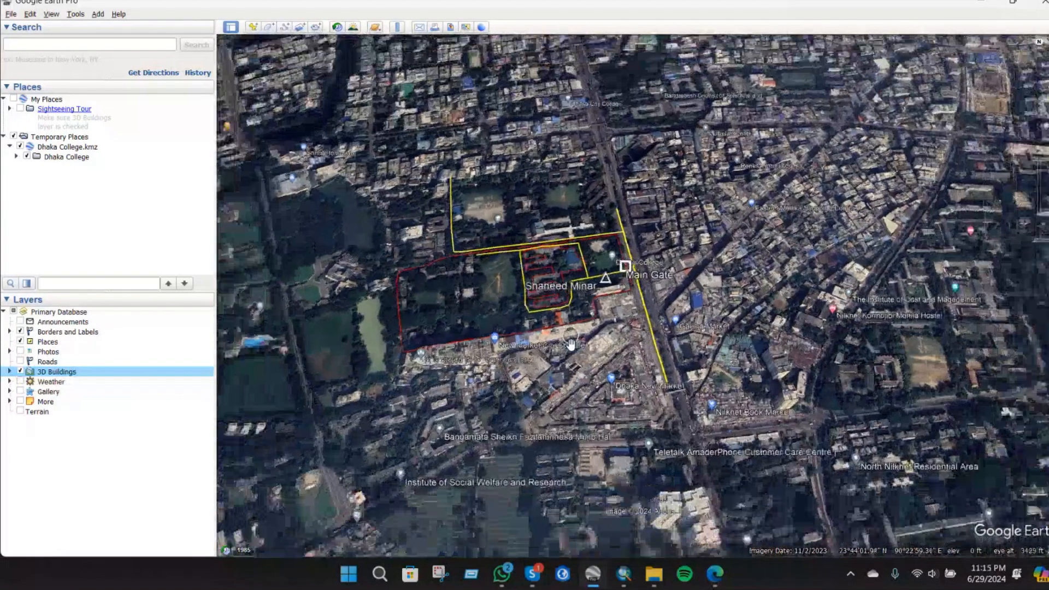
scroll(571, 343, down, 10)
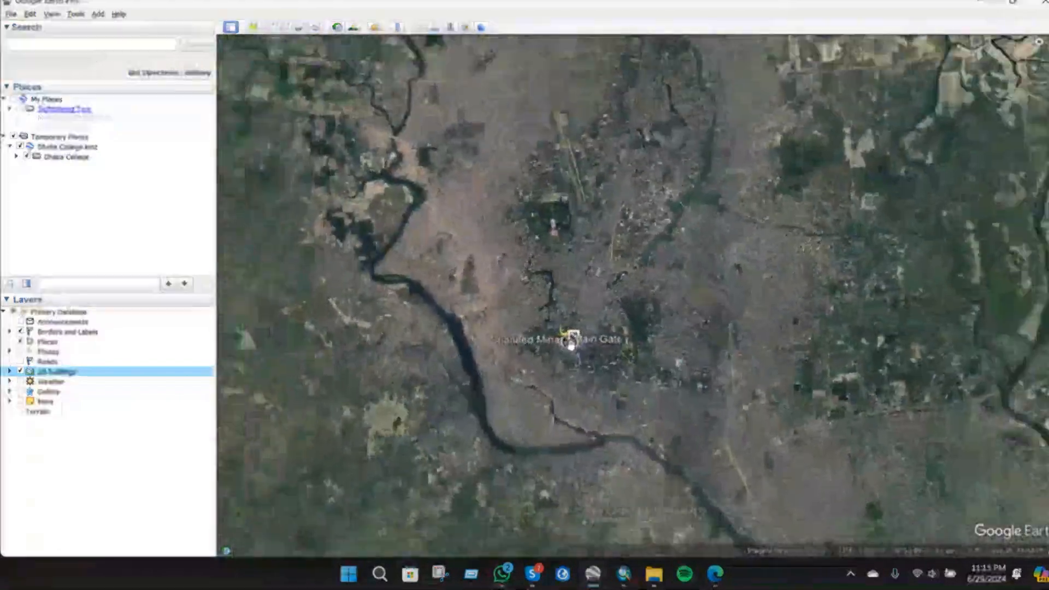
scroll(570, 343, down, 5)
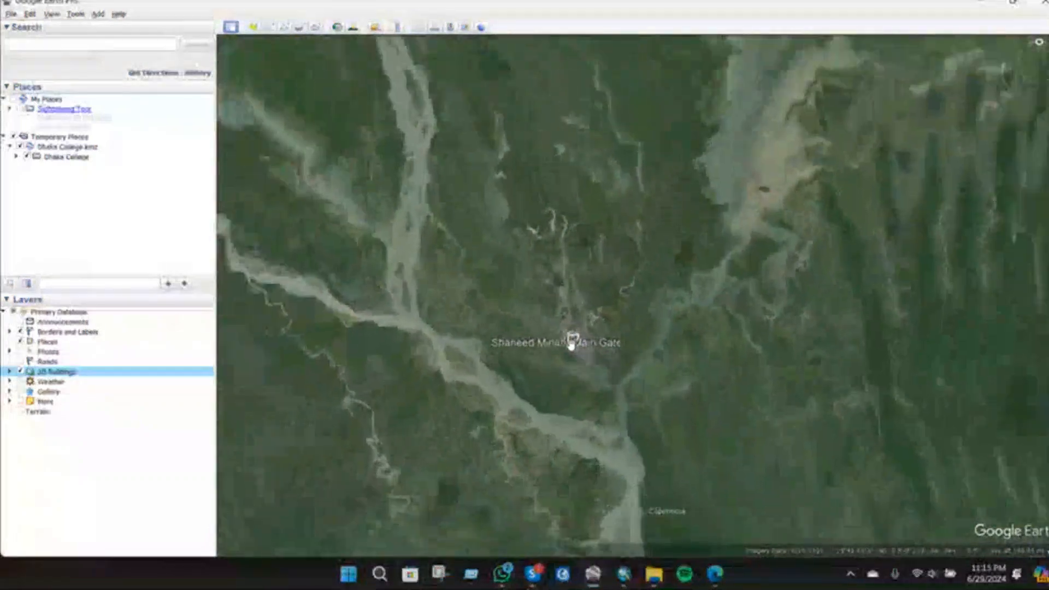
scroll(571, 343, down, 5)
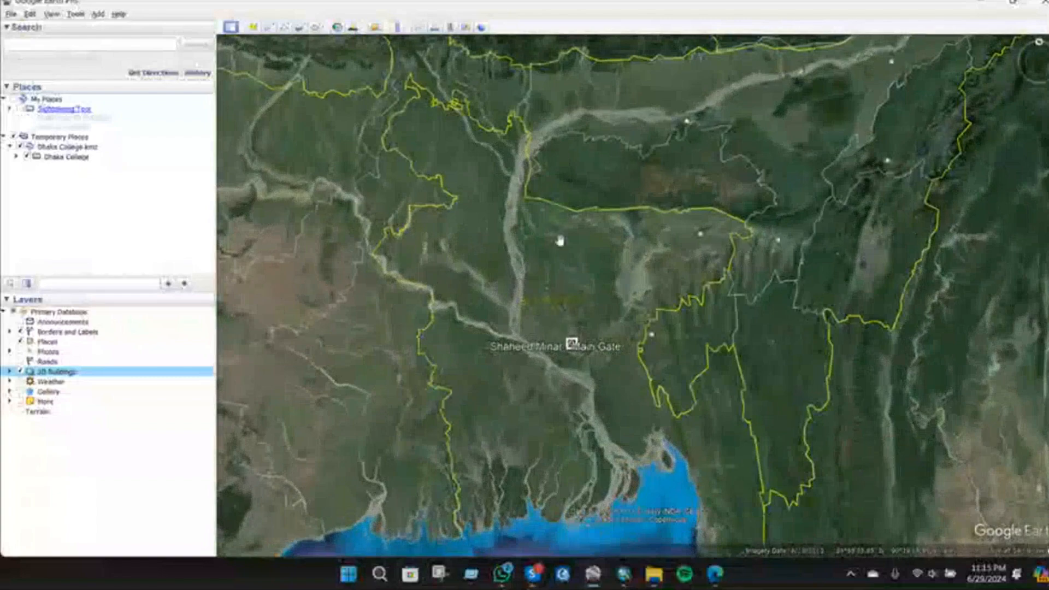
drag(559, 237, 562, 297)
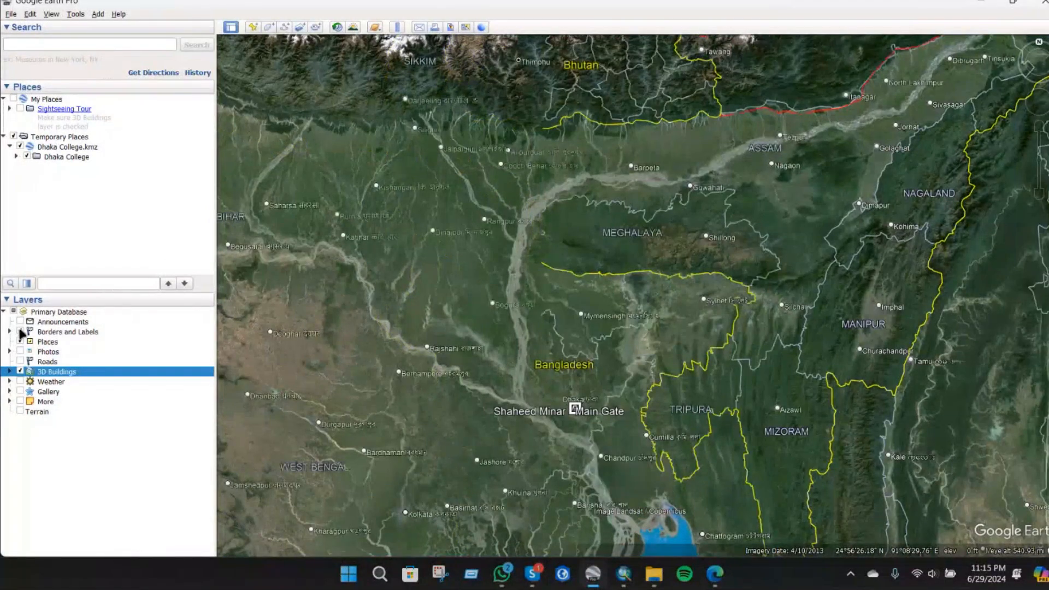
click(20, 332)
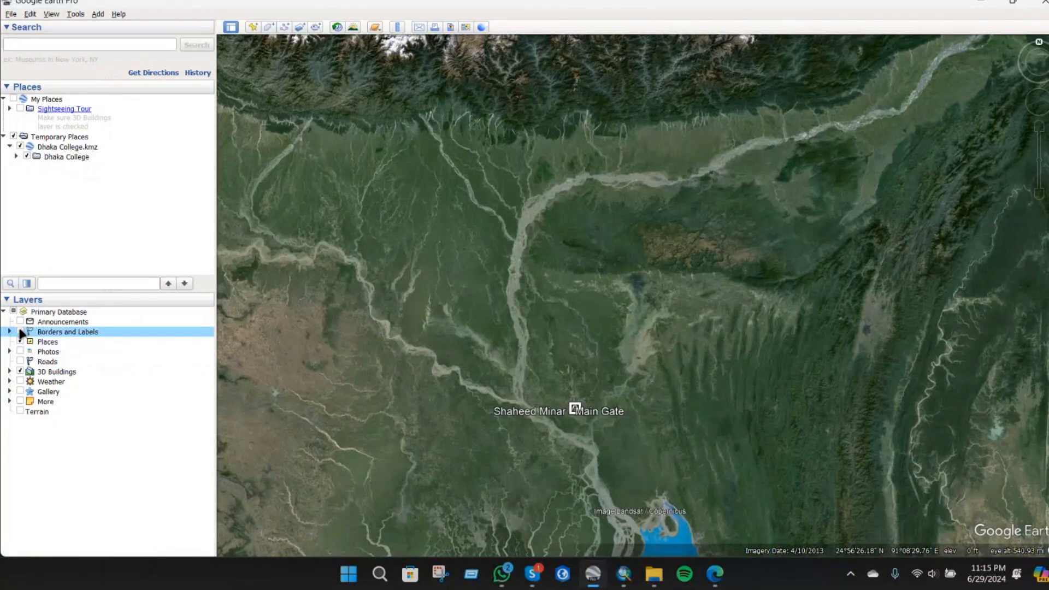
click(20, 332)
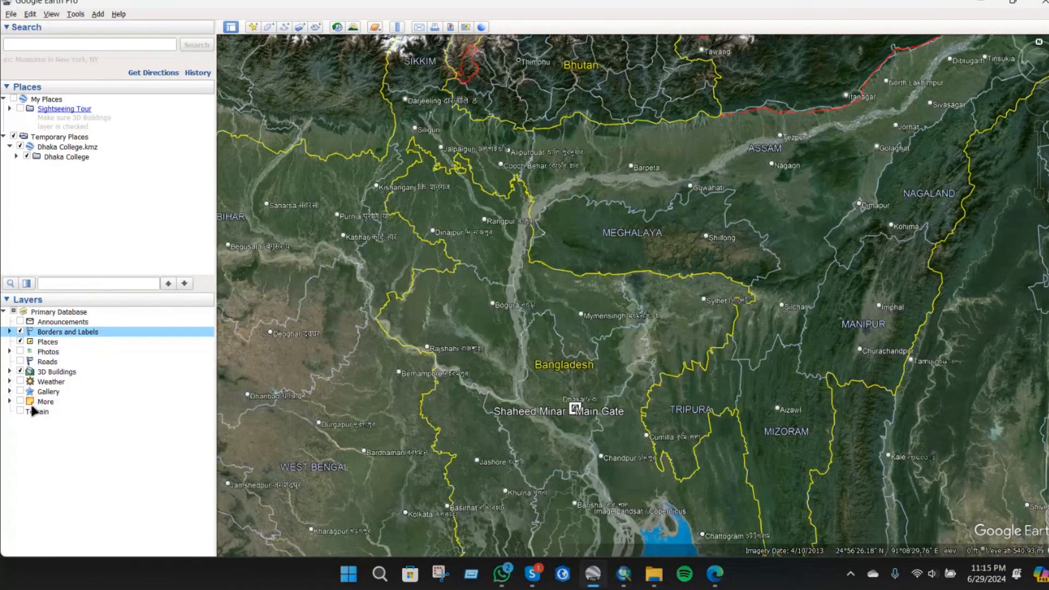
scroll(593, 379, down, 3)
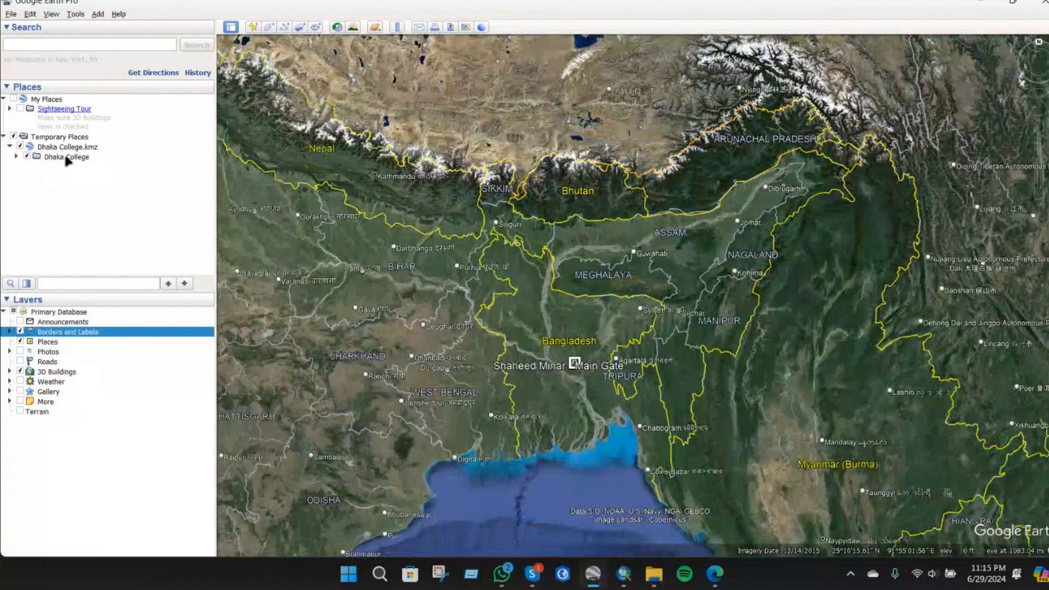
- Fly back to the Dhaka College folder's extent and examine the digitized campus boundary, roads and placemarks
double_click(66, 157)
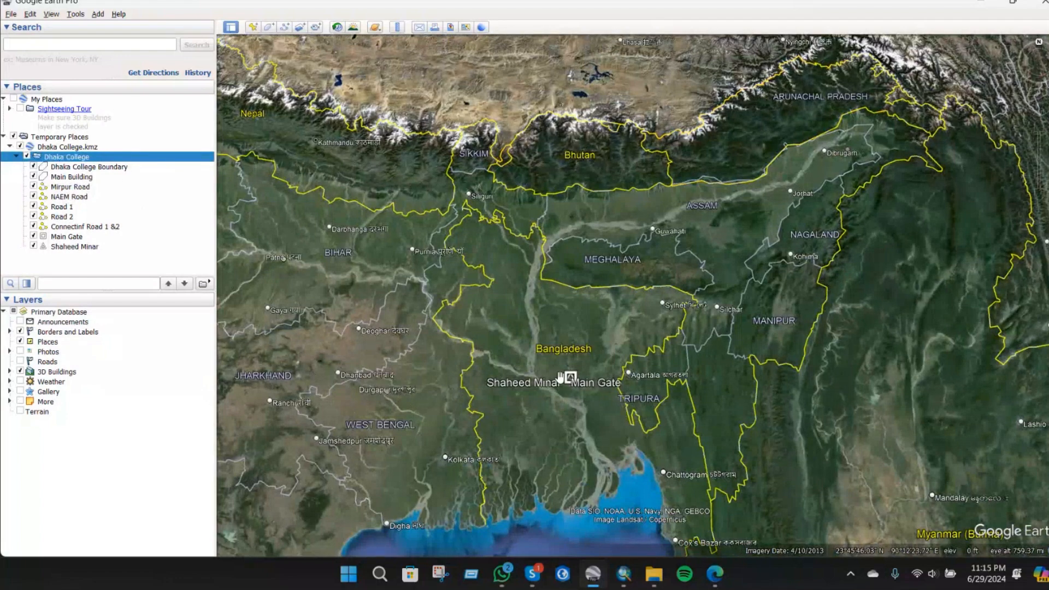
scroll(566, 388, up, 5)
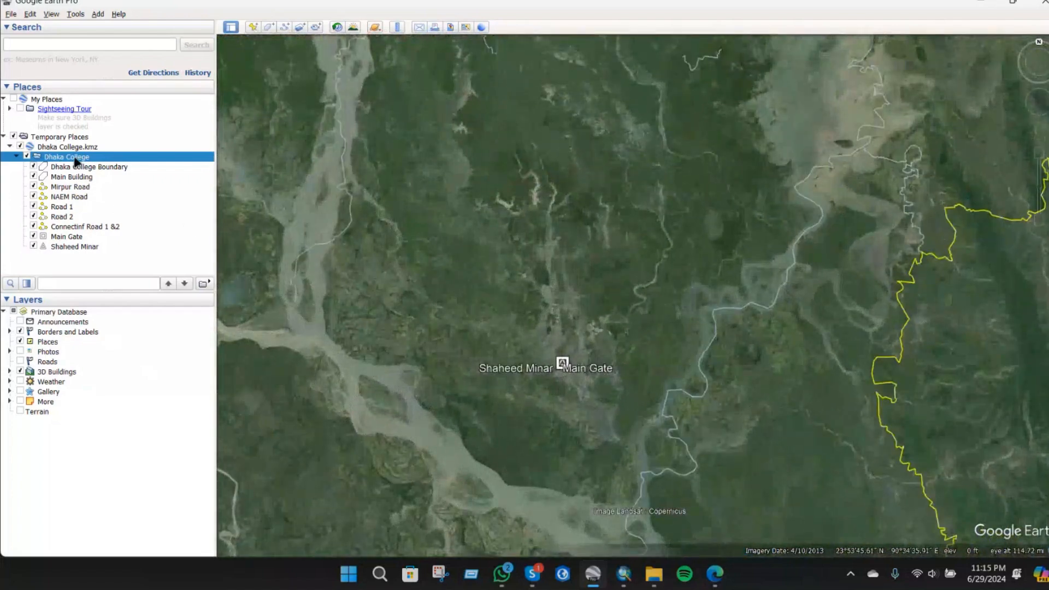
double_click(75, 157)
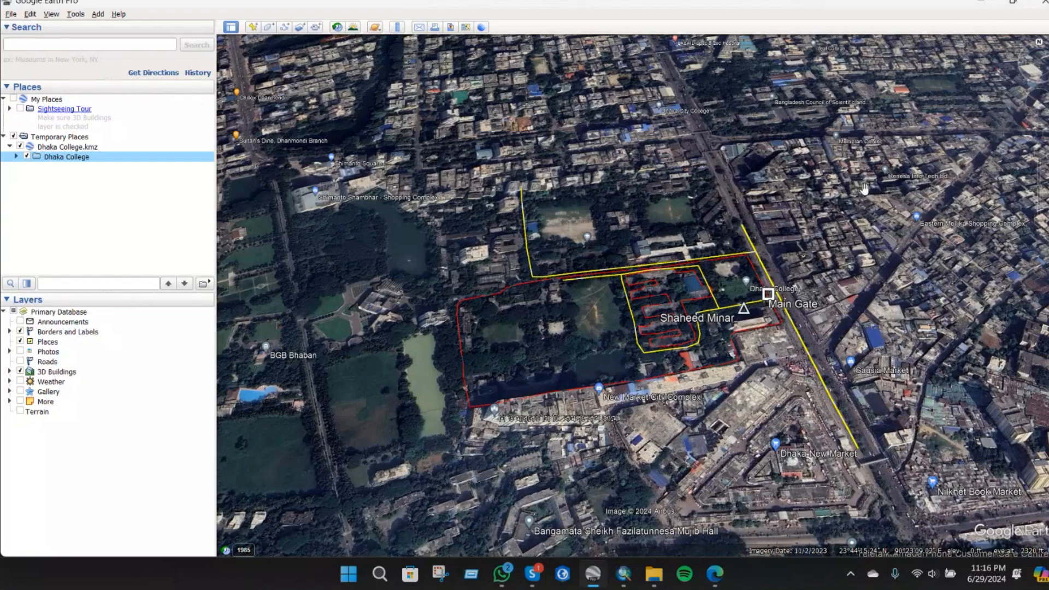
mouse_move(834, 212)
middle_down()
mouse_move(834, 198)
mouse_move(834, 212)
middle_up()
scroll(719, 332, up, 2)
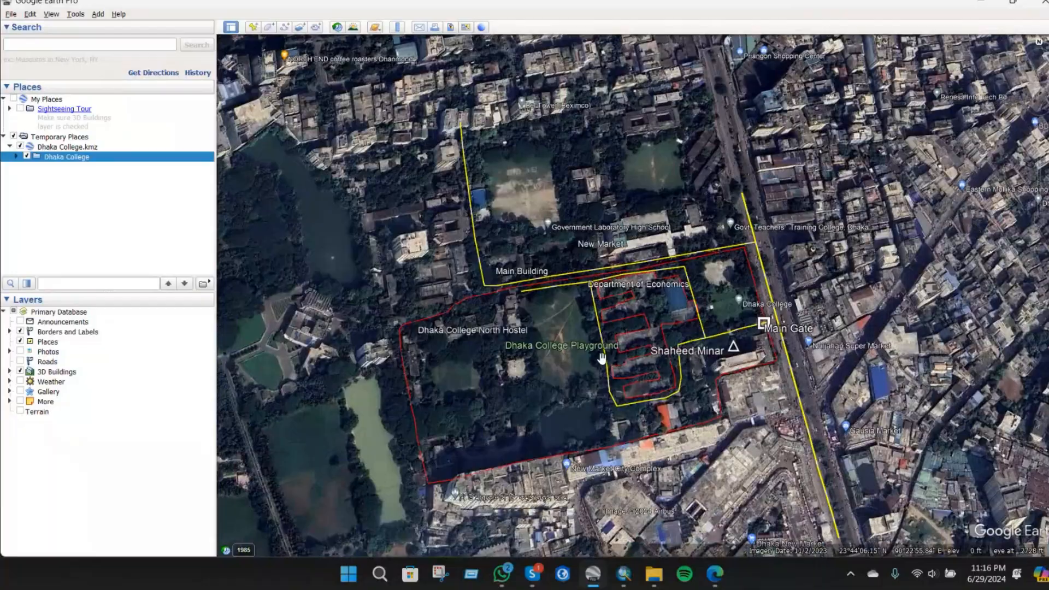
drag(577, 379, 589, 379)
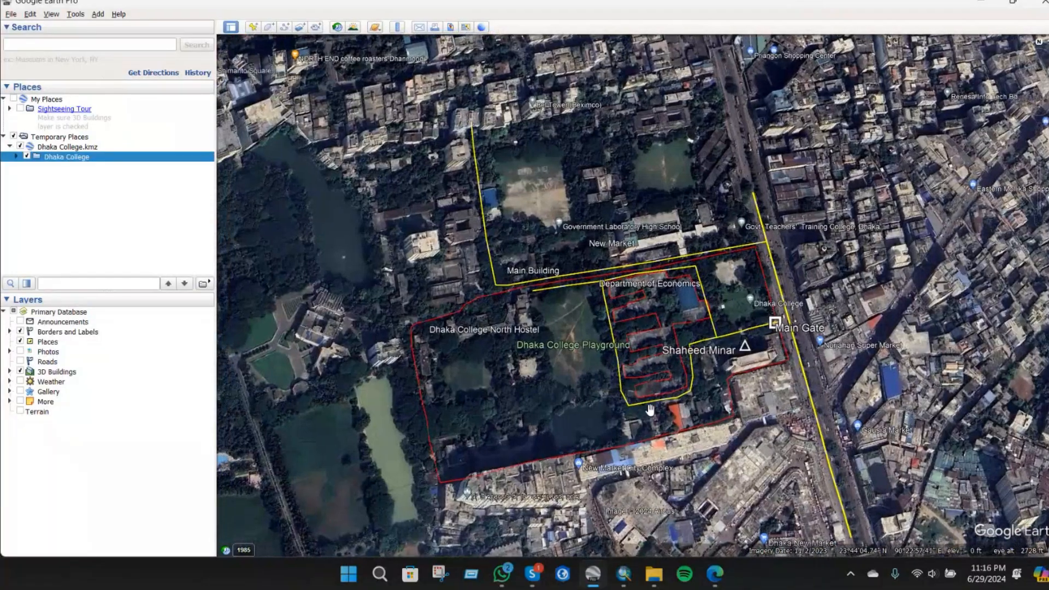
- Switch to File Explorer and inspect the Class 02 folder inside Batch 02, where Dhaka College.kmz is saved
click(643, 577)
click(511, 214)
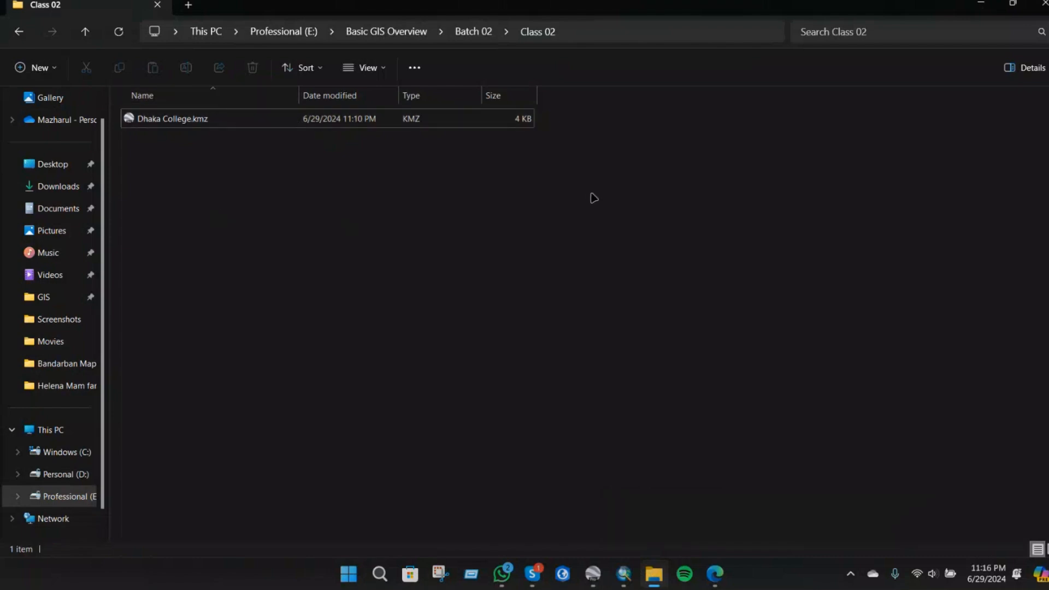
key(alt+Left)
double_click(282, 126)
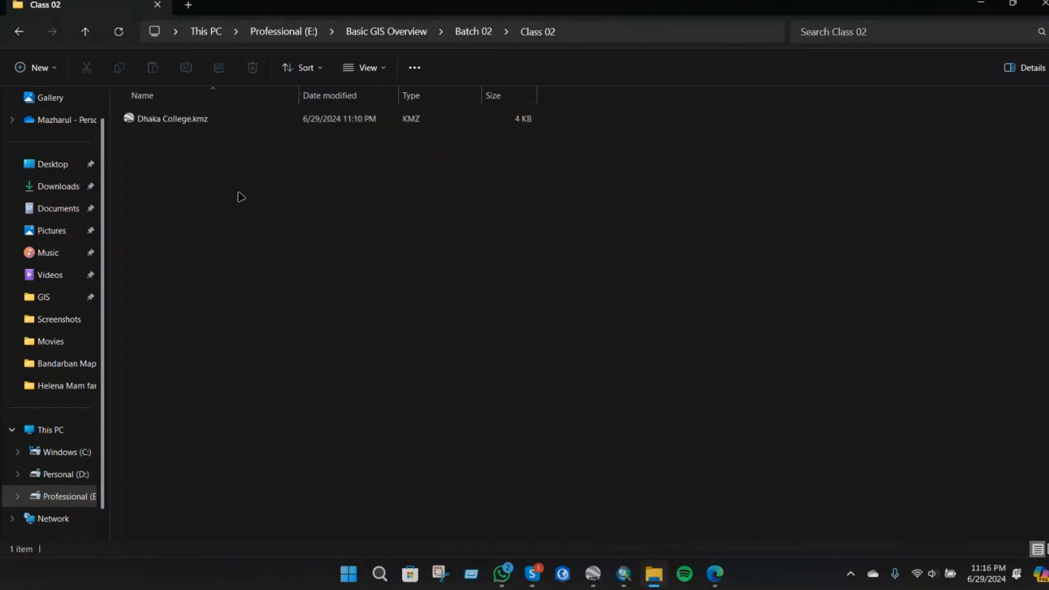
key(alt+Left)
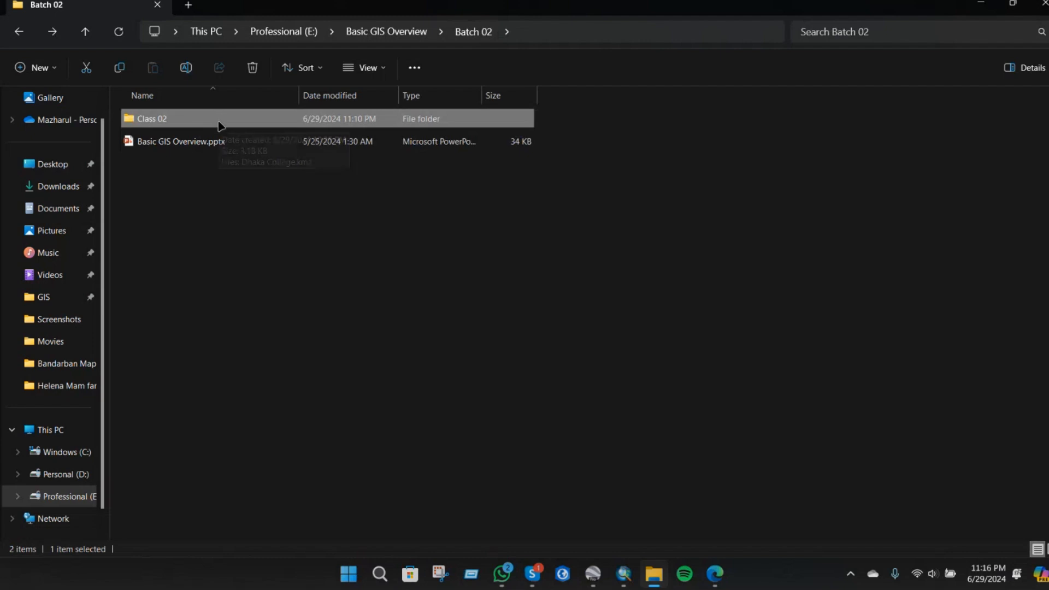
mouse_move(223, 124)
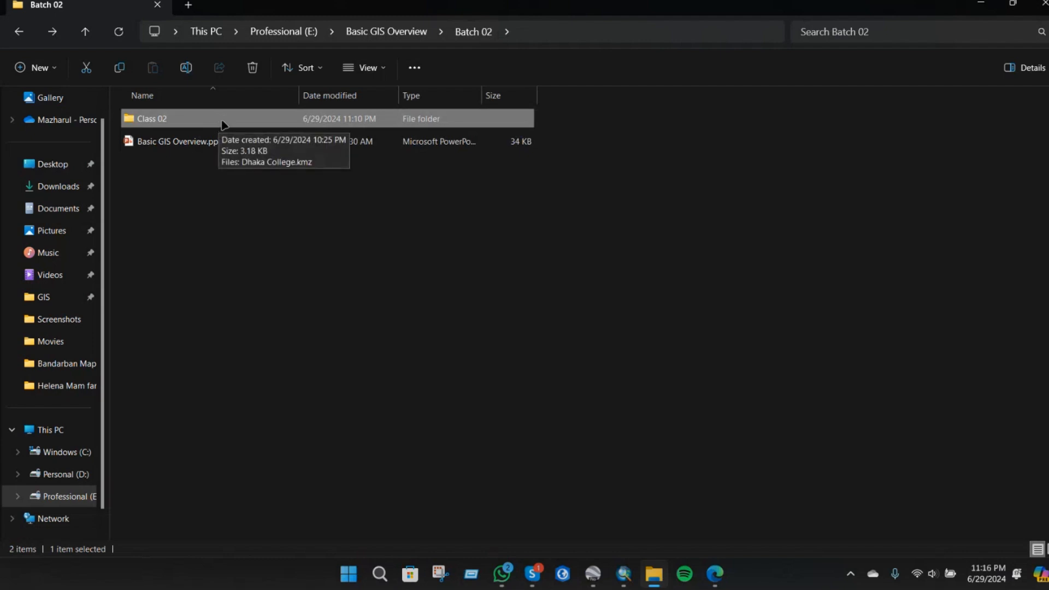
click(273, 284)
double_click(323, 122)
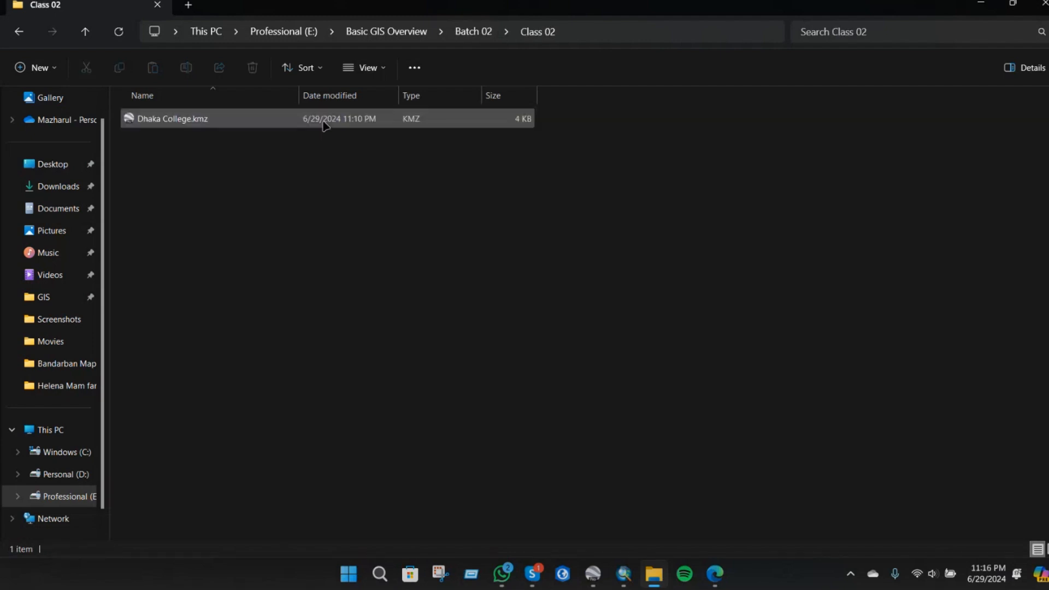
- Create a new folder named hw_earth_pro inside the Class 02 folder
click(35, 67)
click(48, 99)
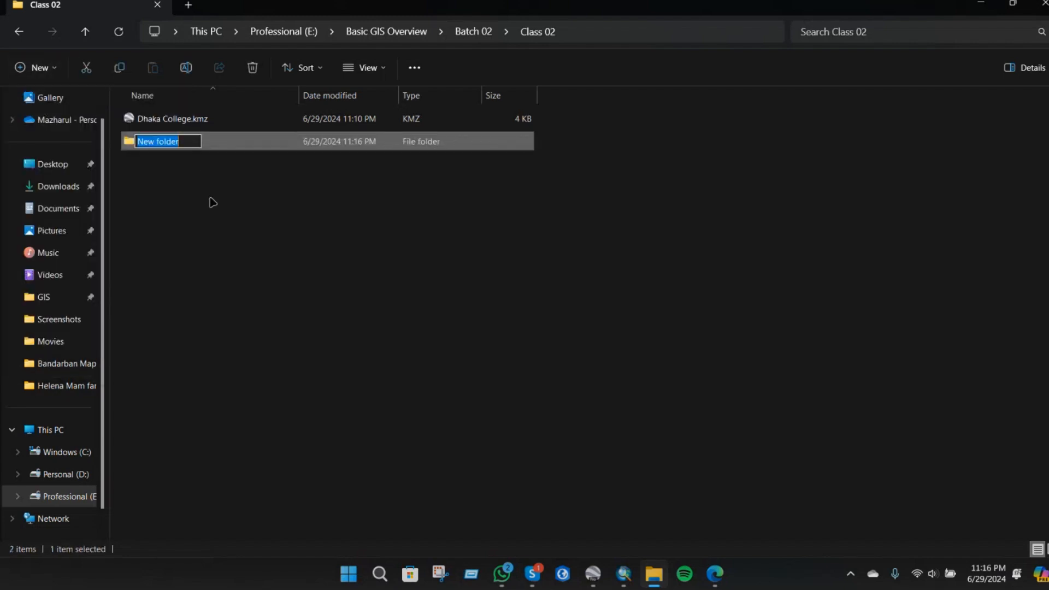
text(hw_)
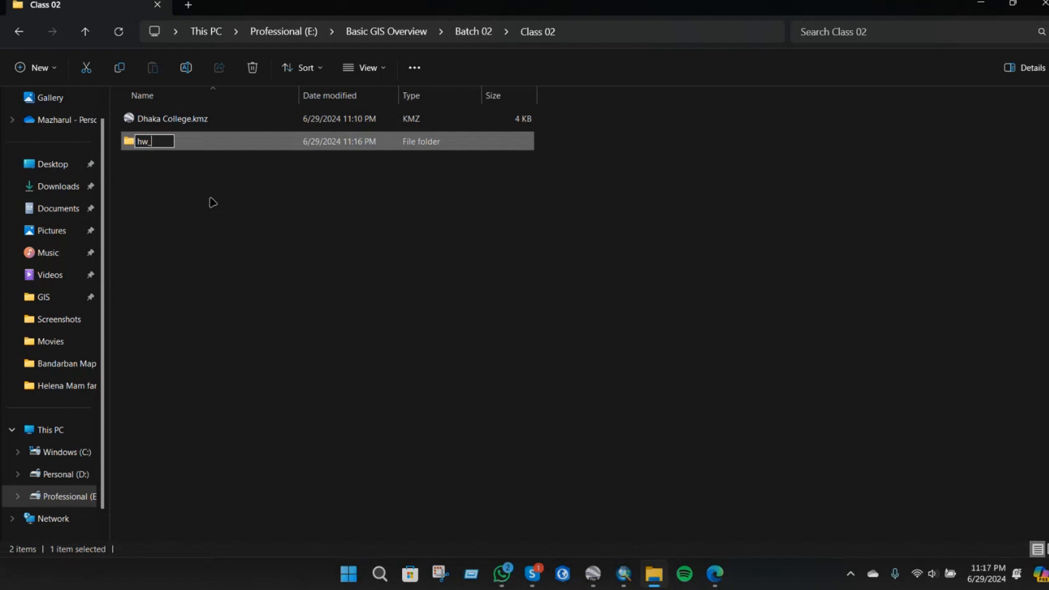
text(earth_pro)
key(Return)
click(254, 179)
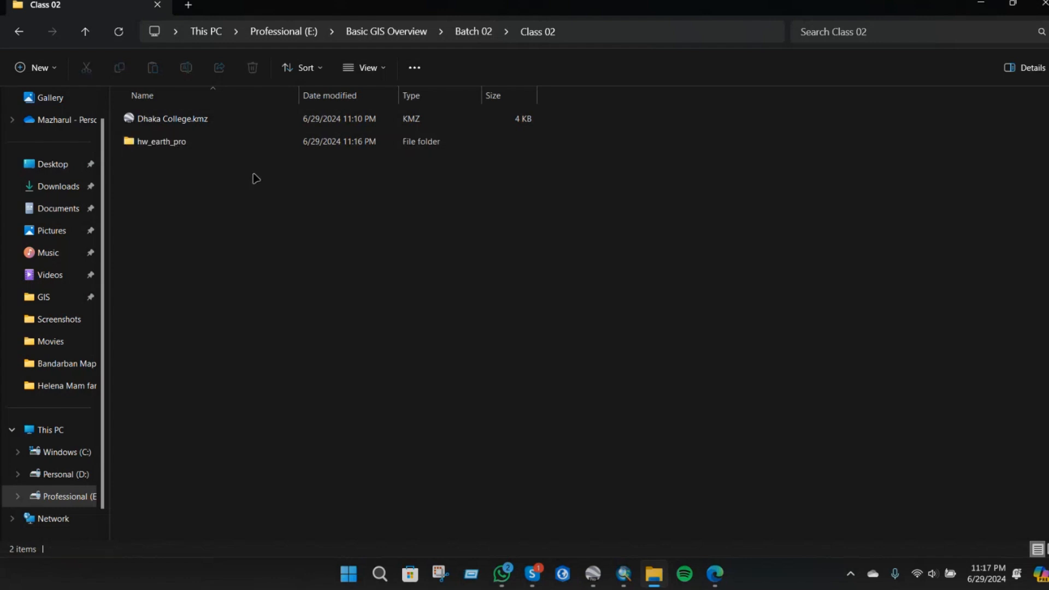
- Move Dhaka College.kmz into the hw_earth_pro folder, check the folder's contents and return to Class 02
click(250, 120)
drag(249, 121, 246, 137)
double_click(235, 120)
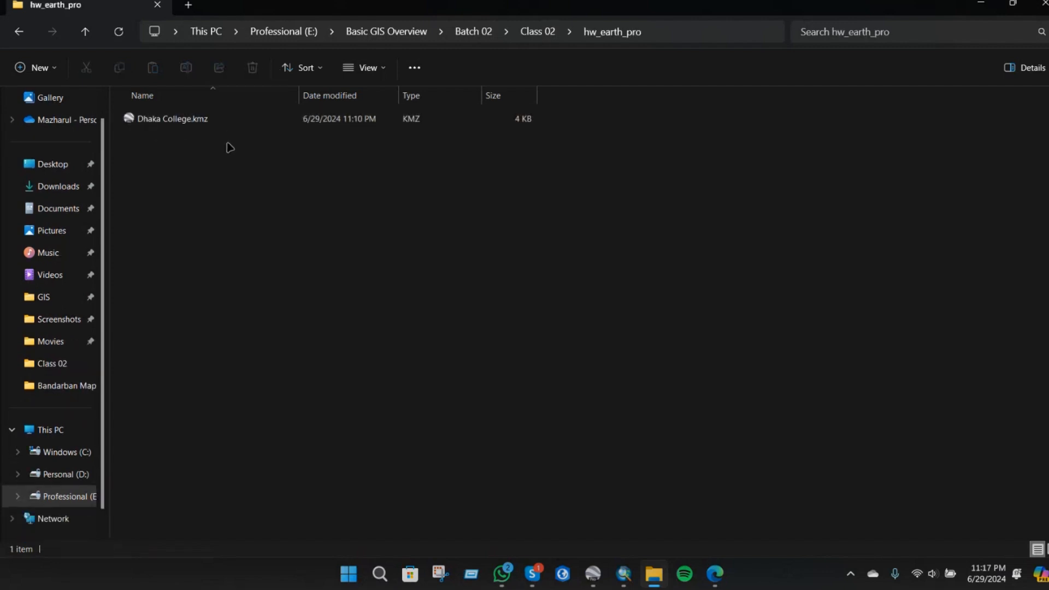
key(alt+Left)
right_click(218, 122)
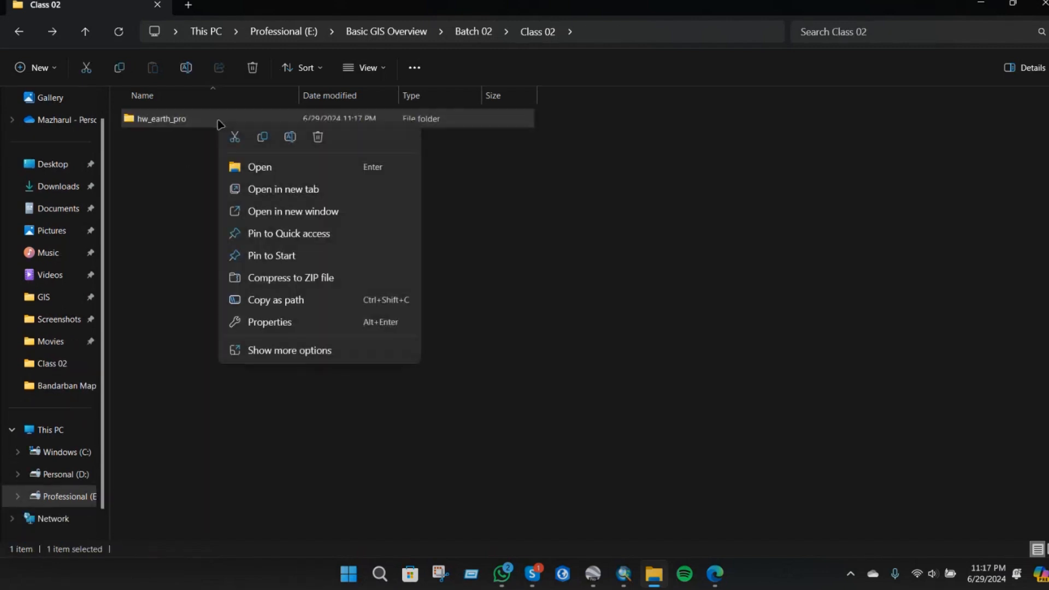
click(137, 187)
double_click(186, 121)
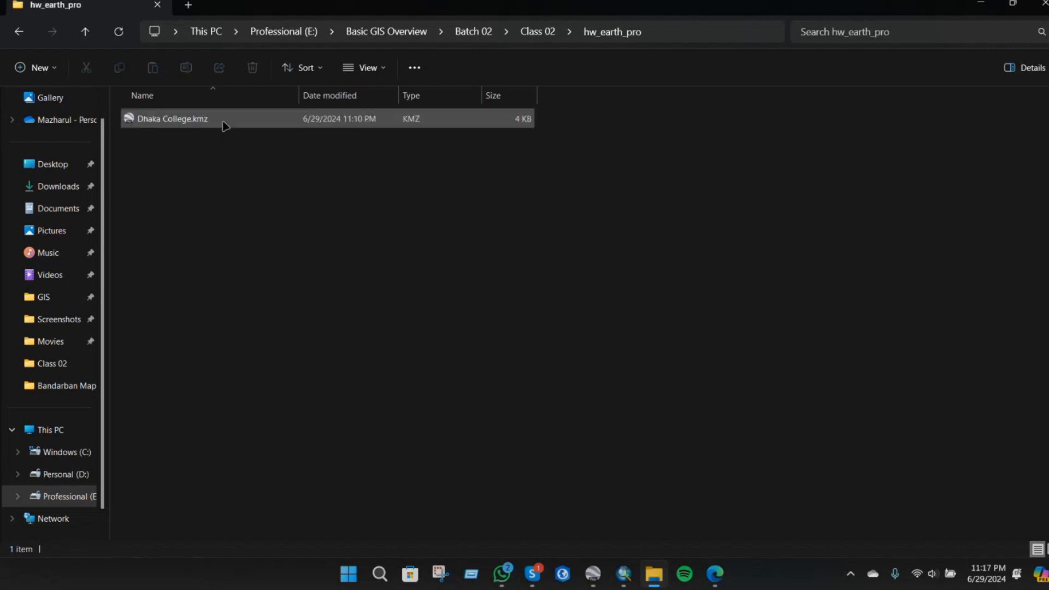
key(alt+Left)
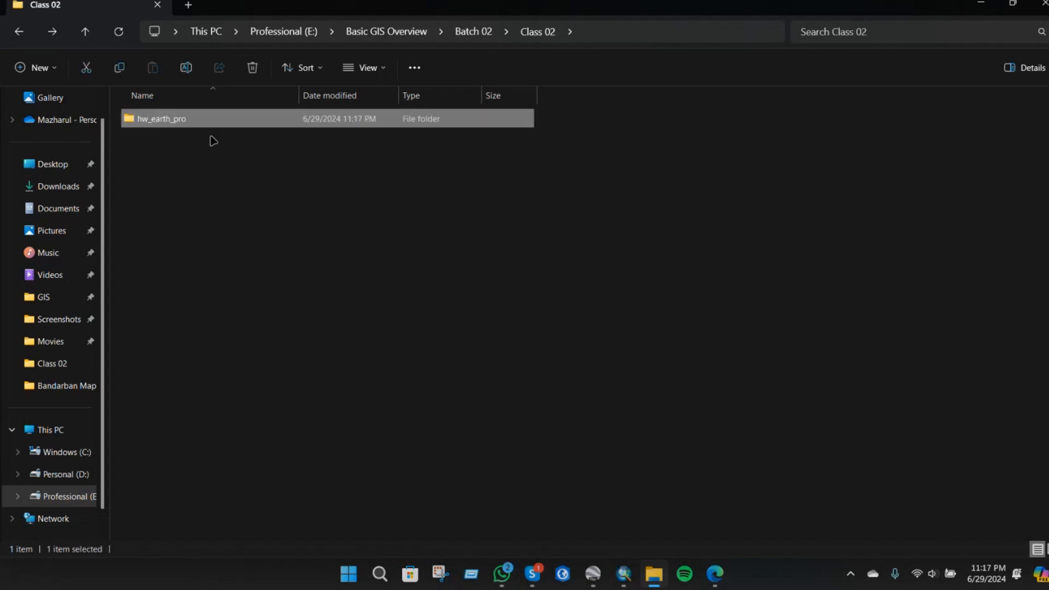
- Compress the hw_earth_pro folder to a ZIP file, keeping the name hw_earth_pro.zip
right_click(251, 120)
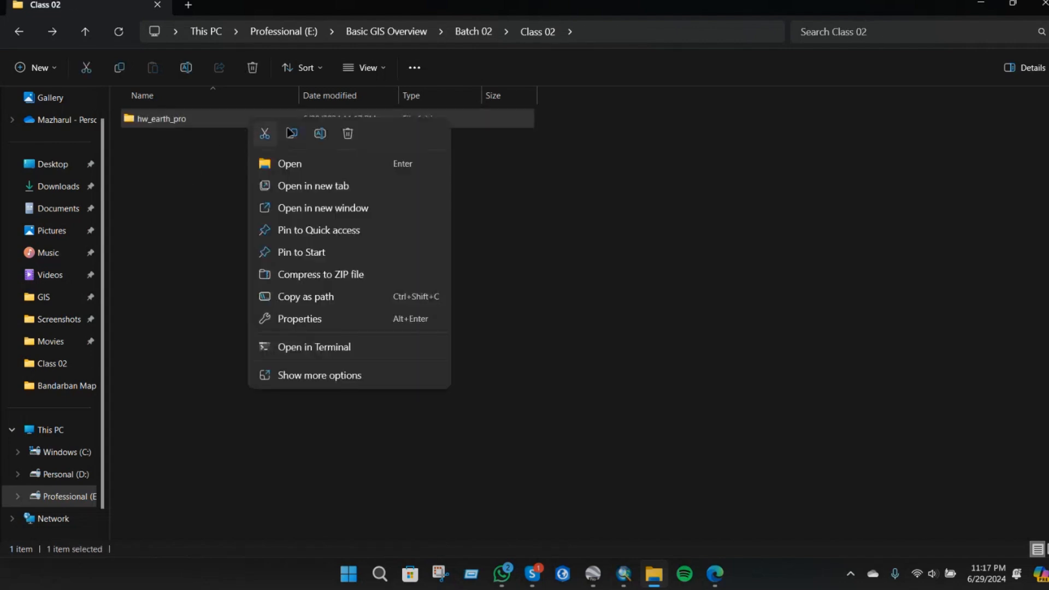
click(335, 275)
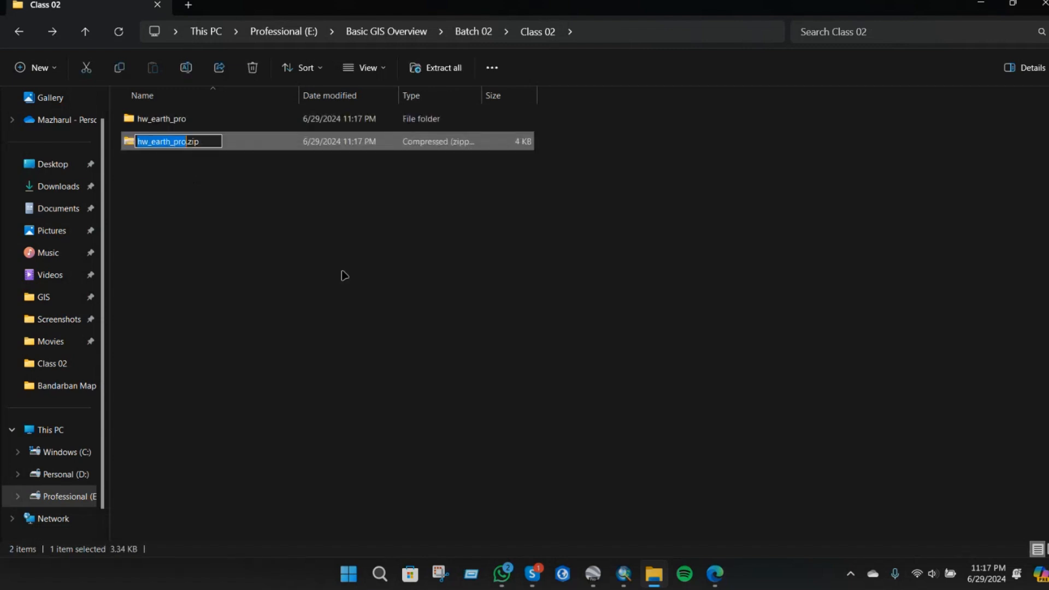
click(255, 237)
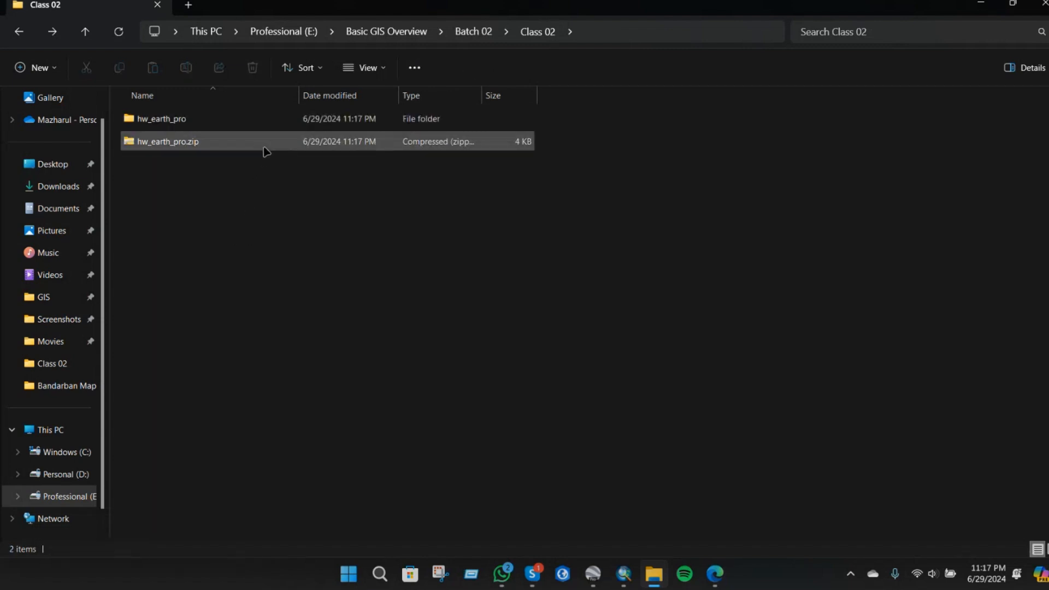
click(218, 150)
click(220, 265)
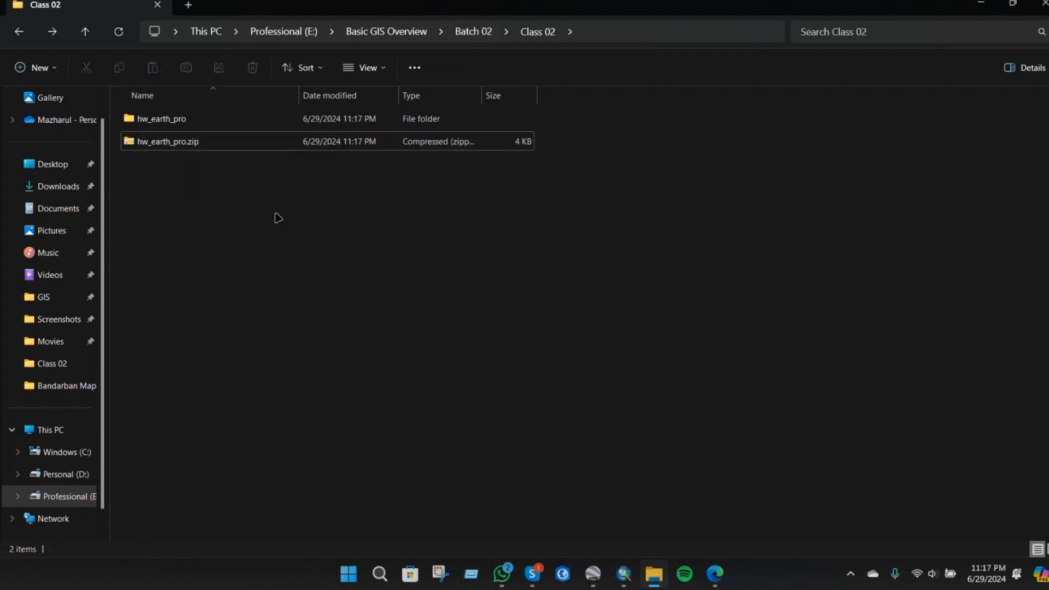
- Open the hw_earth_pro folder and set the folder options to hide extensions for known file types
double_click(253, 127)
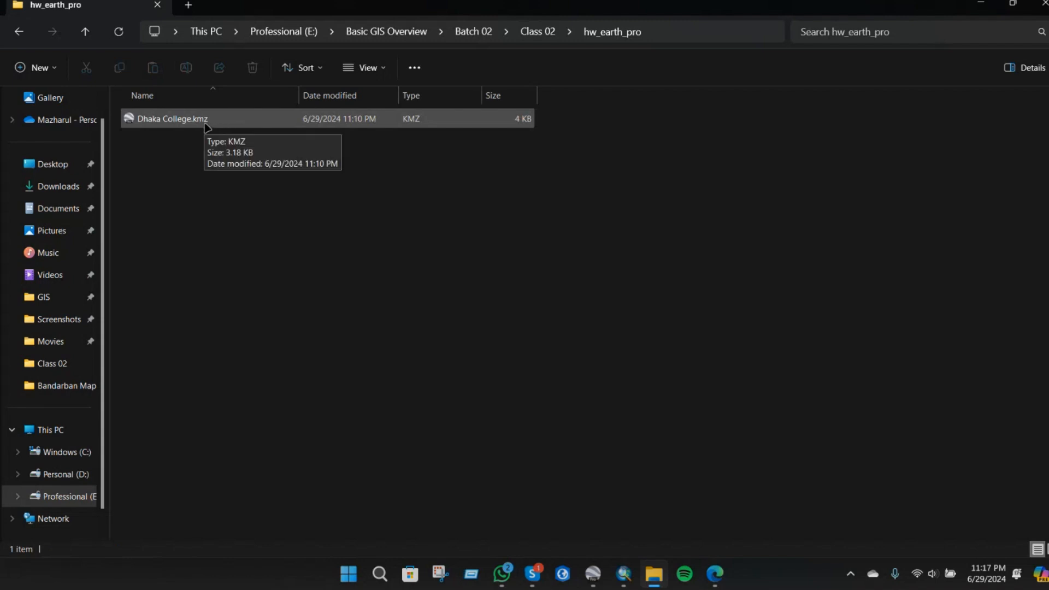
click(409, 75)
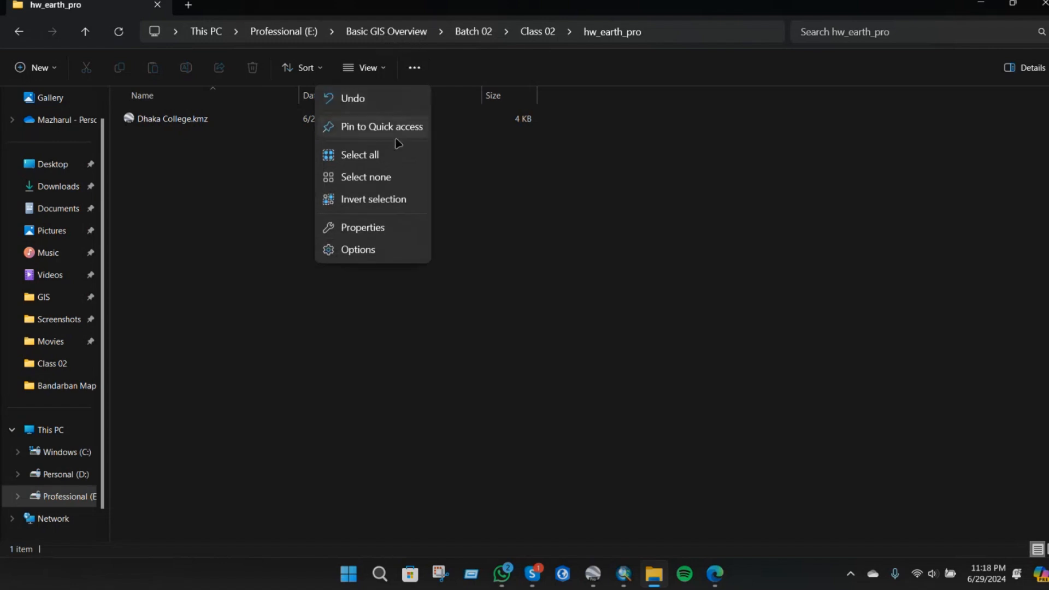
click(386, 247)
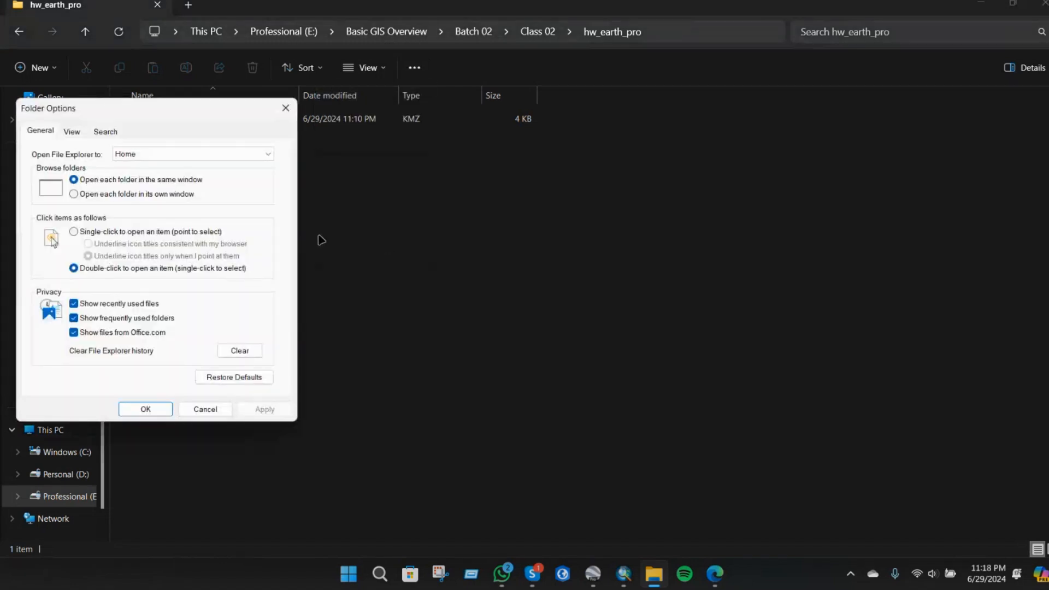
drag(152, 107, 163, 116)
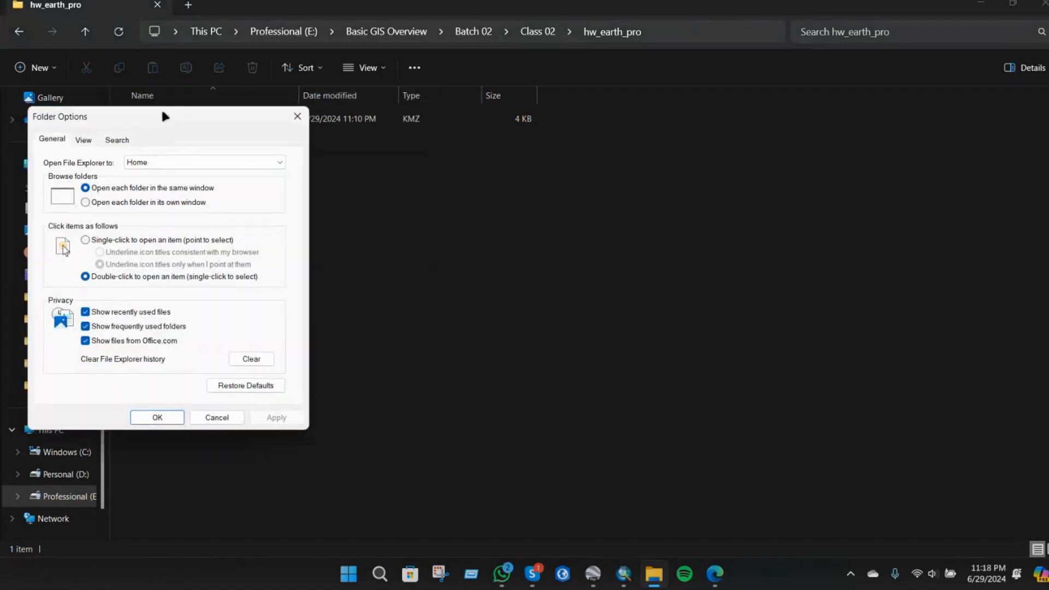
click(91, 141)
scroll(138, 289, down, 1)
scroll(140, 289, up, 1)
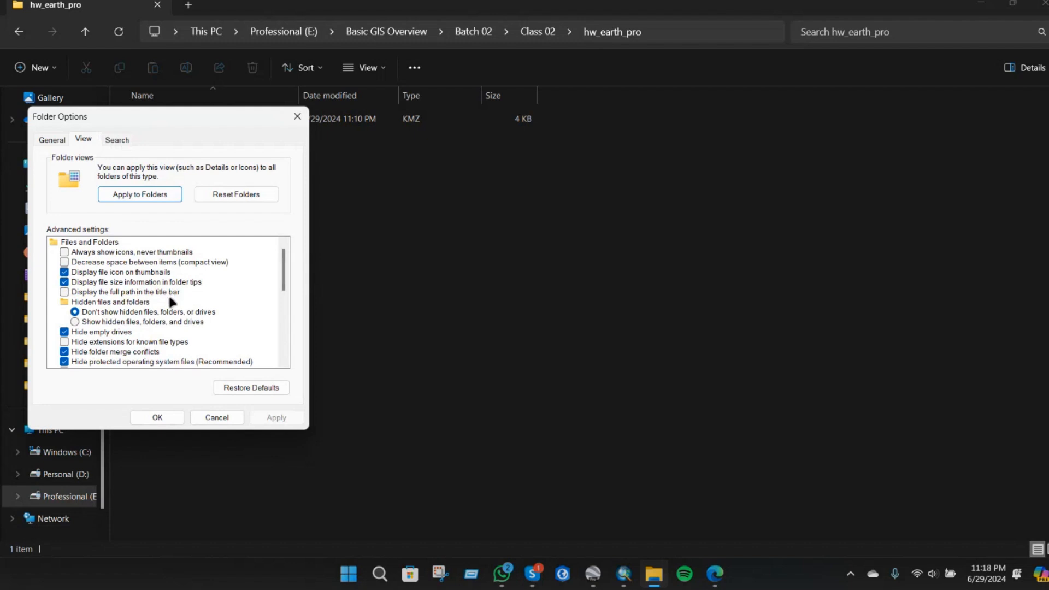
scroll(141, 342, down, 1)
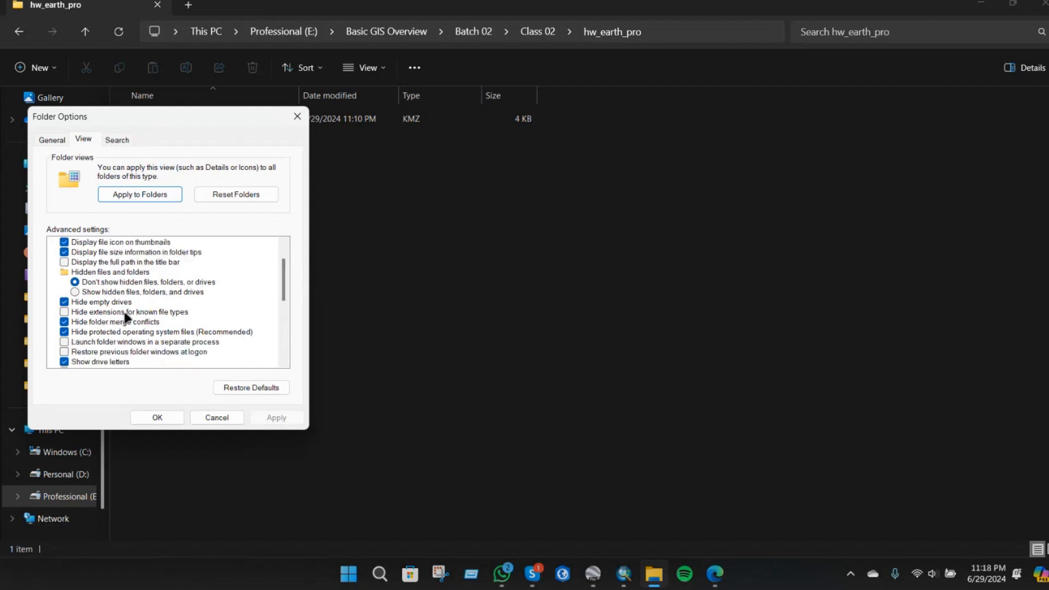
click(127, 317)
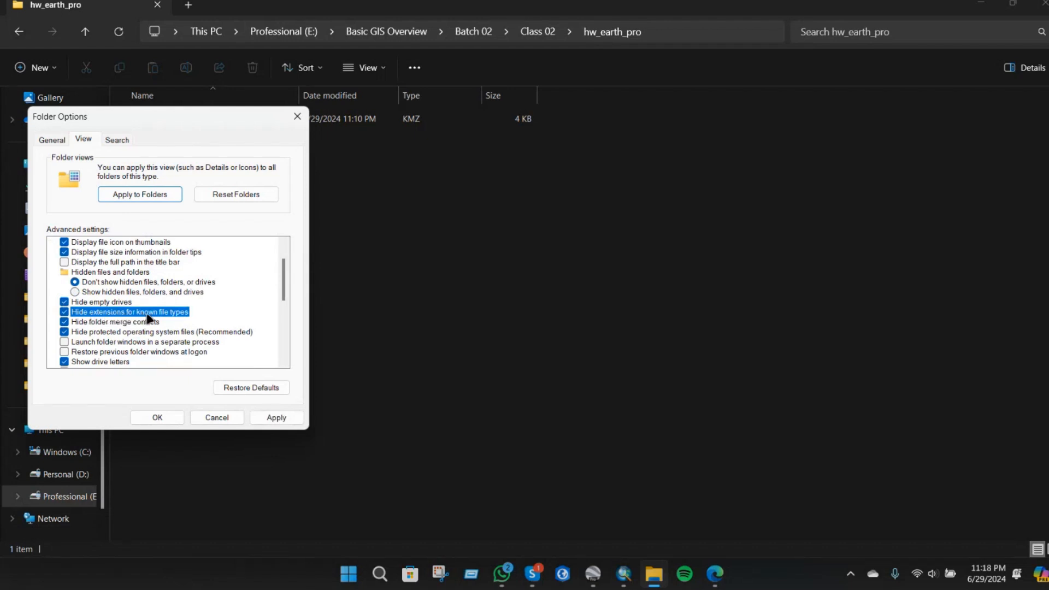
click(175, 417)
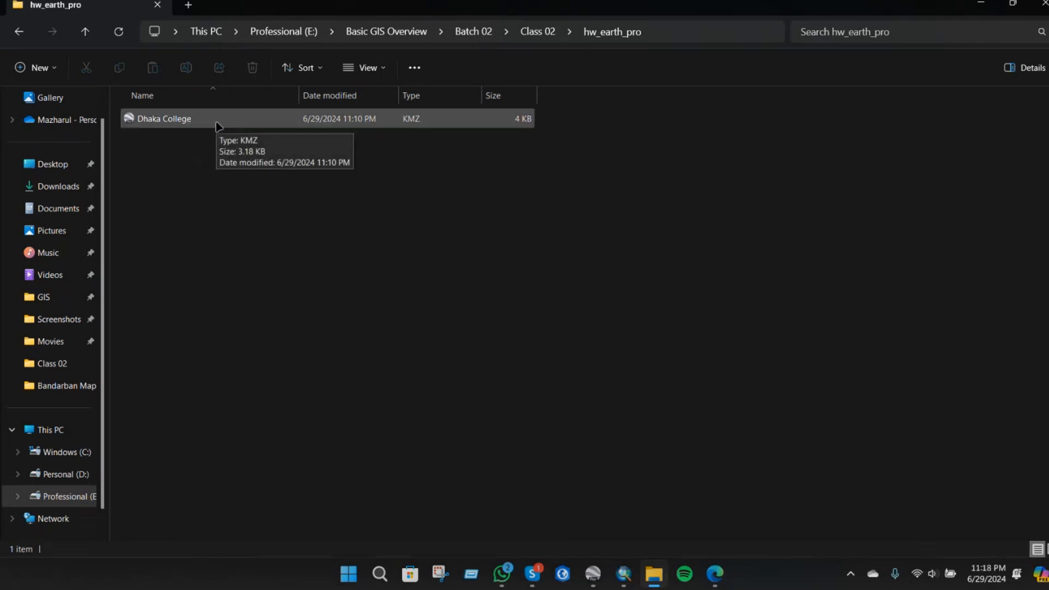
- Turn off hiding extensions for known file types in the folder options and return to the Class 02 folder
click(415, 68)
click(447, 68)
click(405, 75)
click(360, 251)
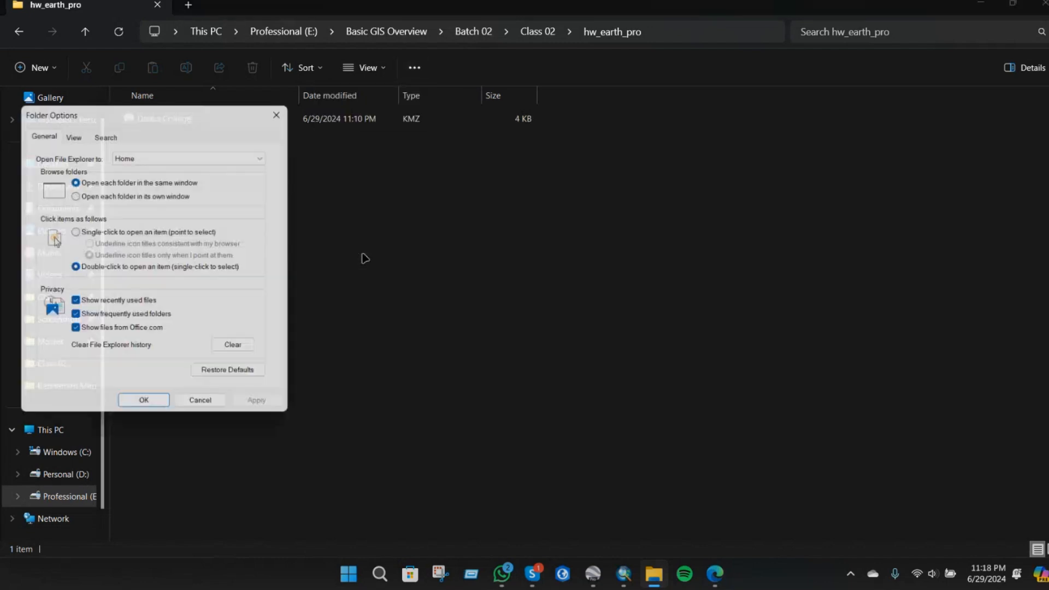
click(71, 131)
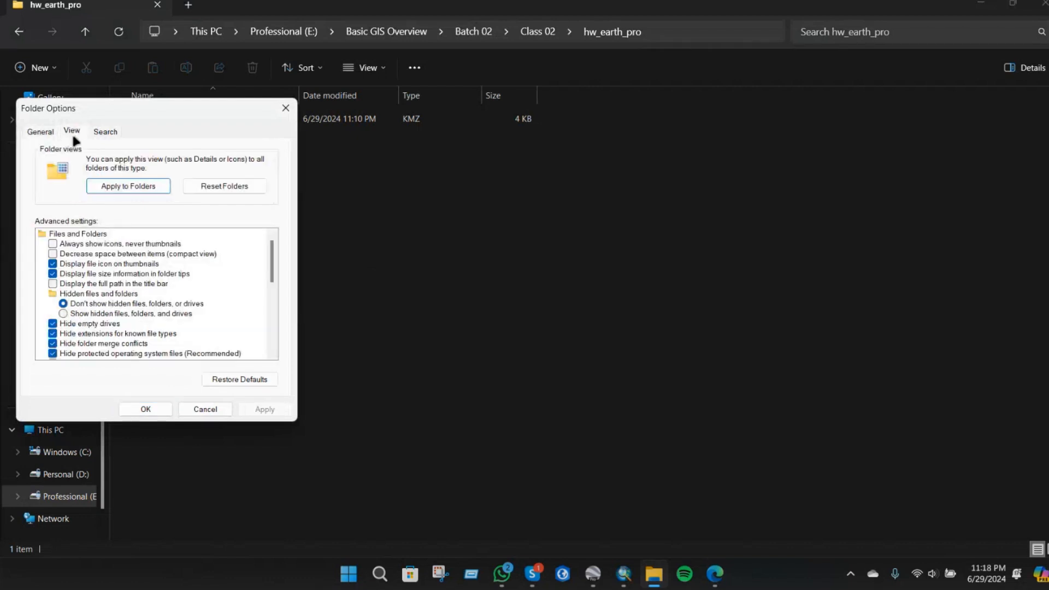
click(93, 334)
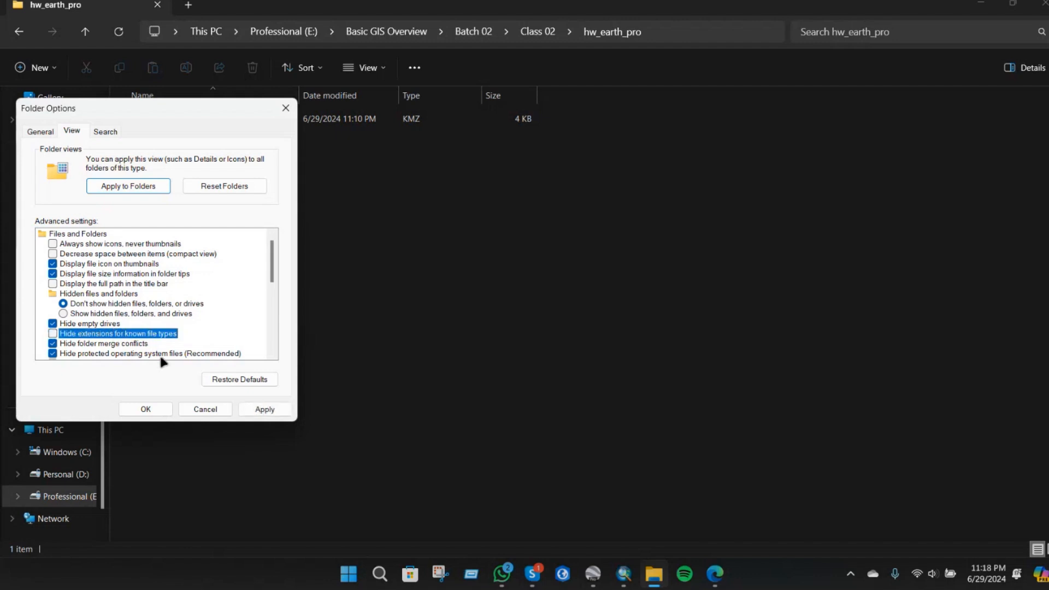
click(145, 409)
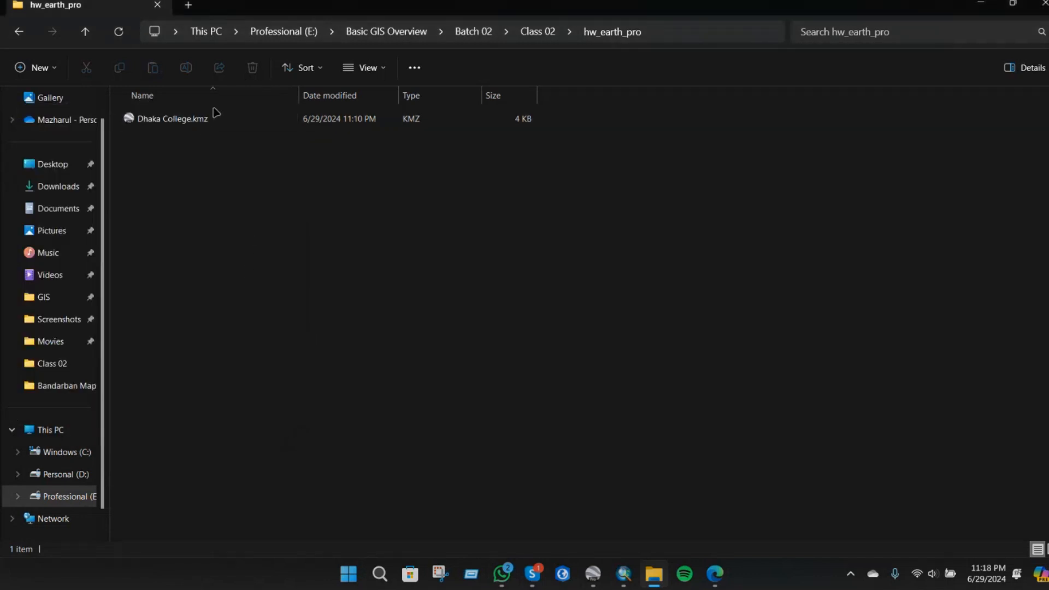
key(alt+Left)
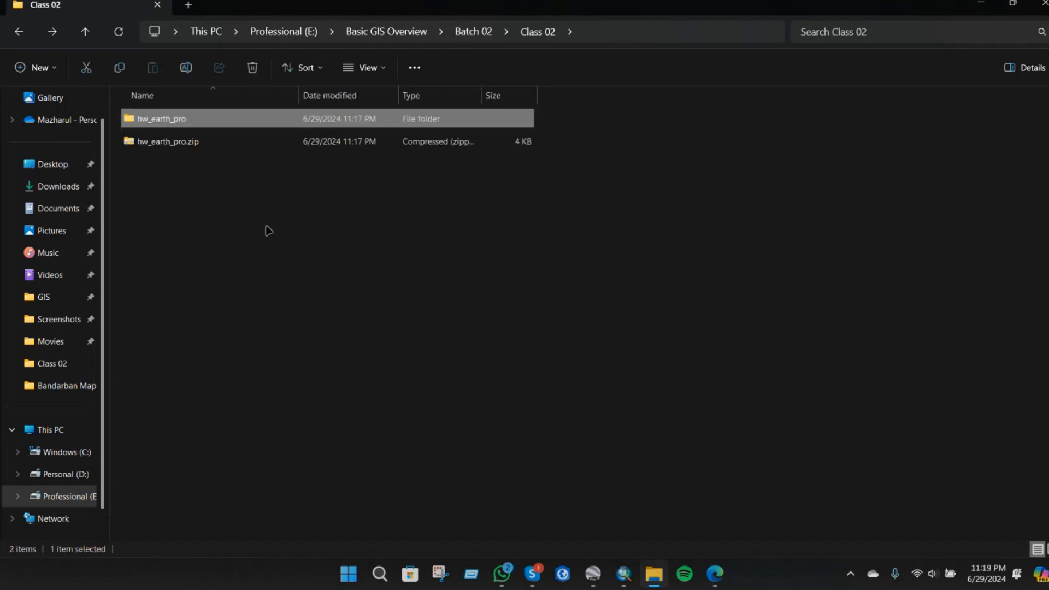
click(345, 328)
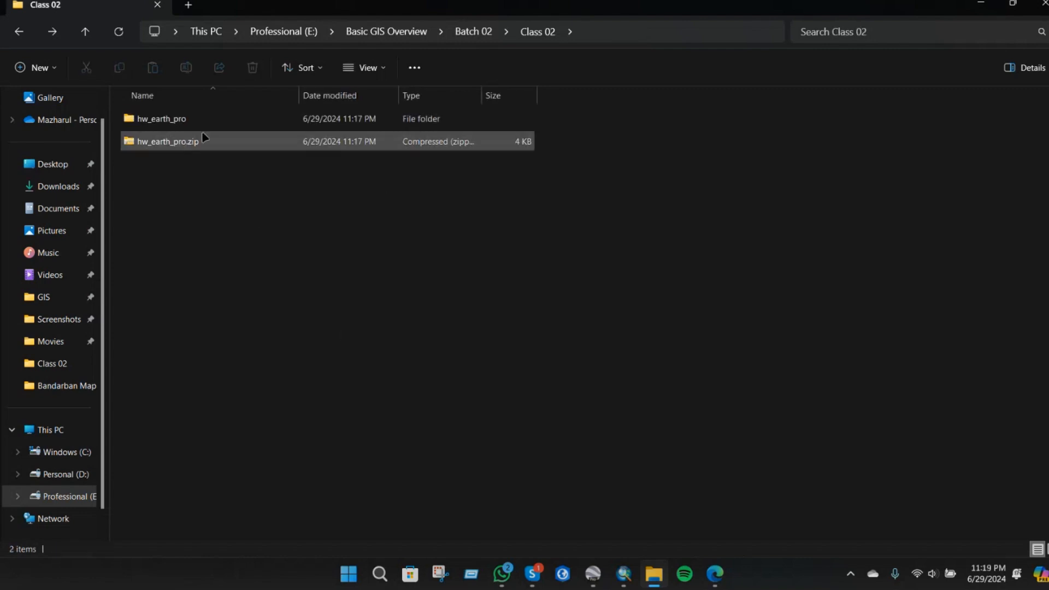
- Switch to the Skype call of Basic GIS Overview - Batch 02, show its chat and start adding a file
click(224, 143)
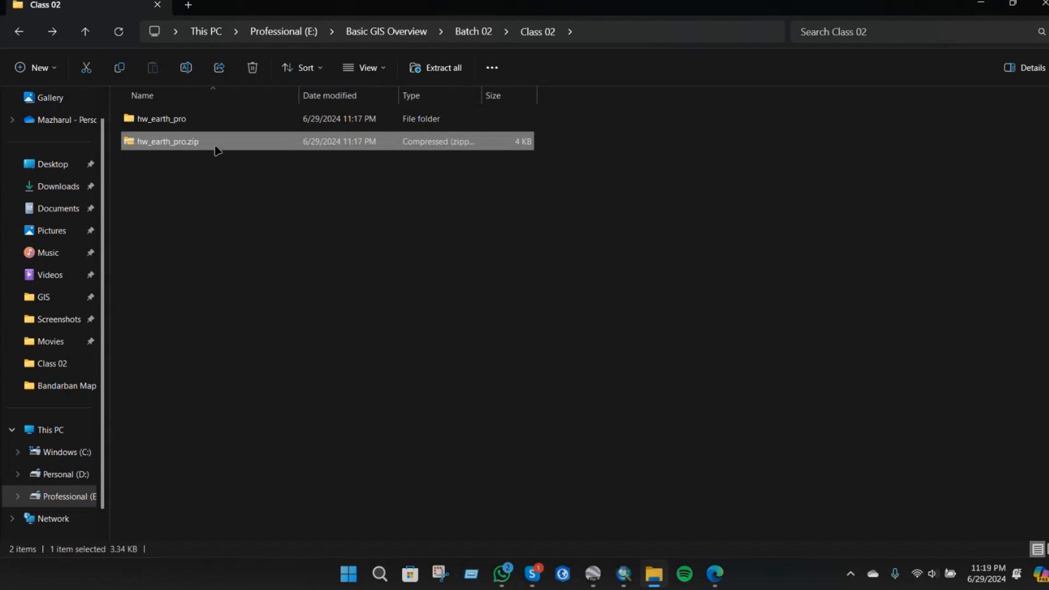
click(538, 577)
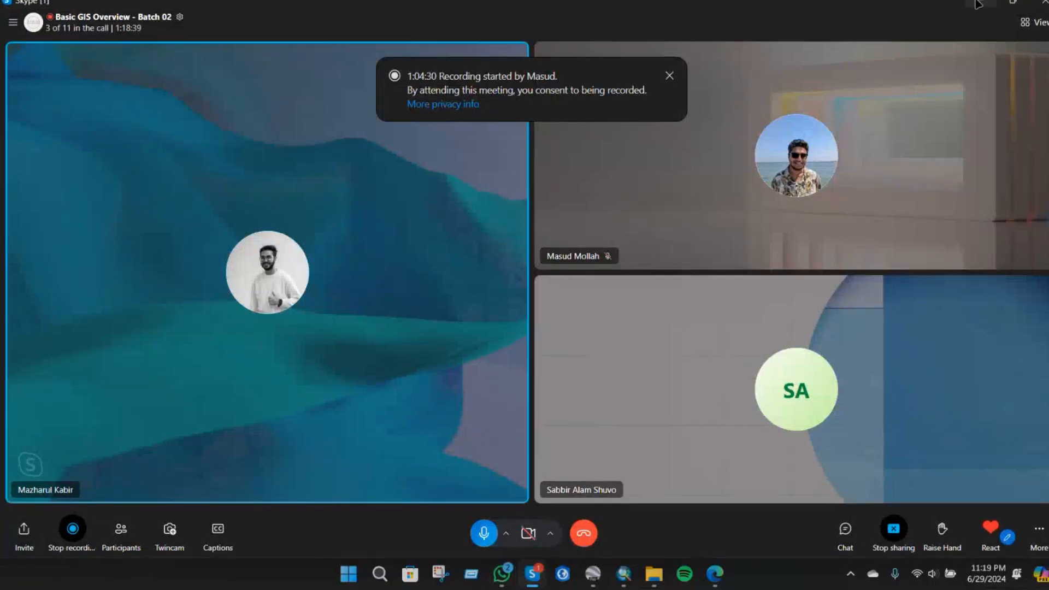
click(845, 530)
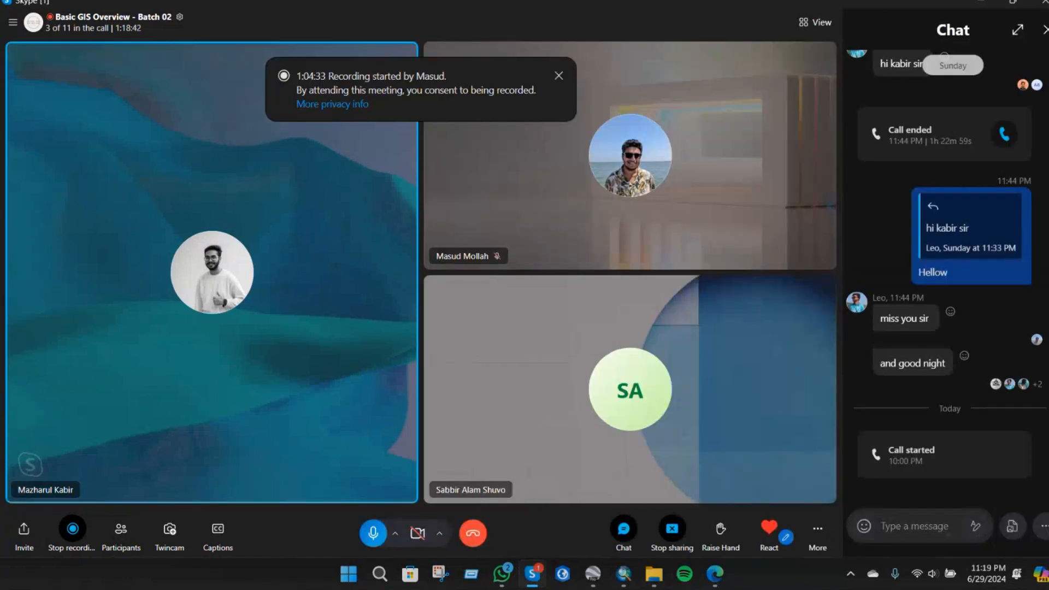
click(1016, 533)
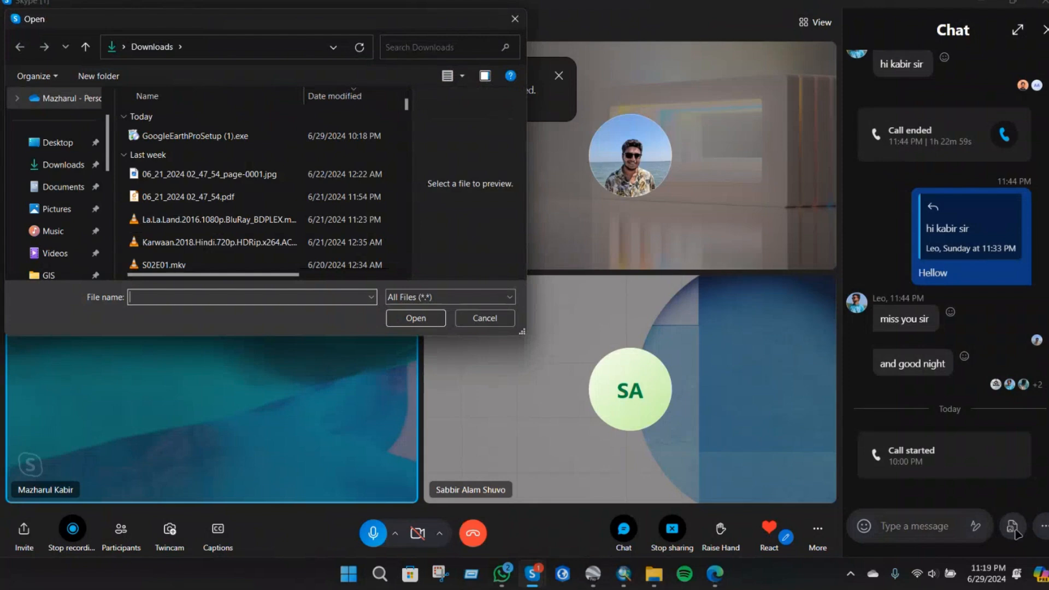
- Attach hw_earth_pro.zip from the Class 02 folder on drive E, under Basic GIS Overview and Batch 02, to the chat
scroll(63, 224, down, 5)
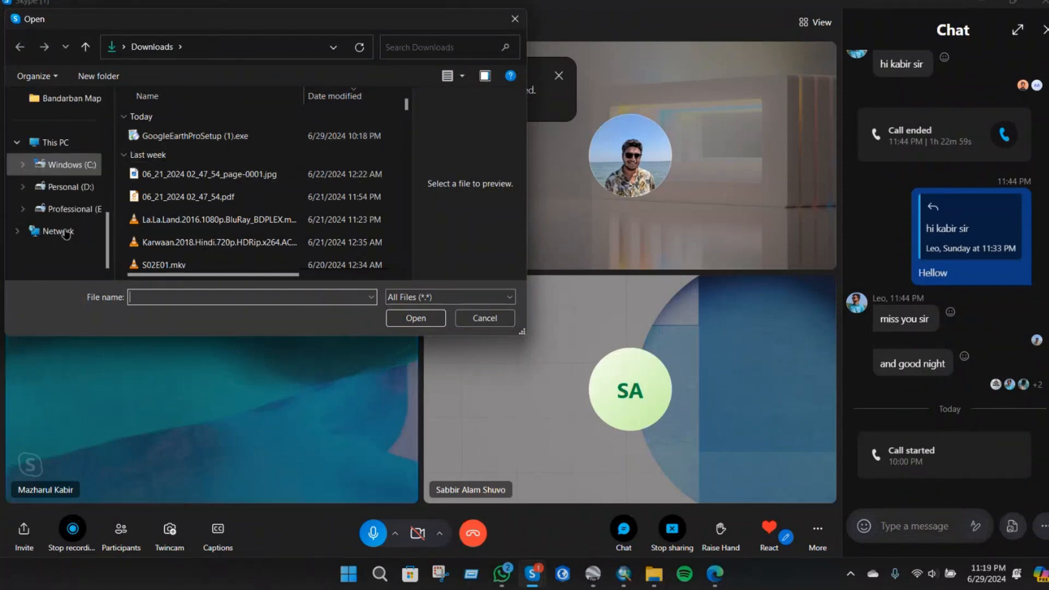
click(62, 212)
double_click(210, 208)
double_click(222, 143)
double_click(208, 118)
click(217, 144)
click(415, 318)
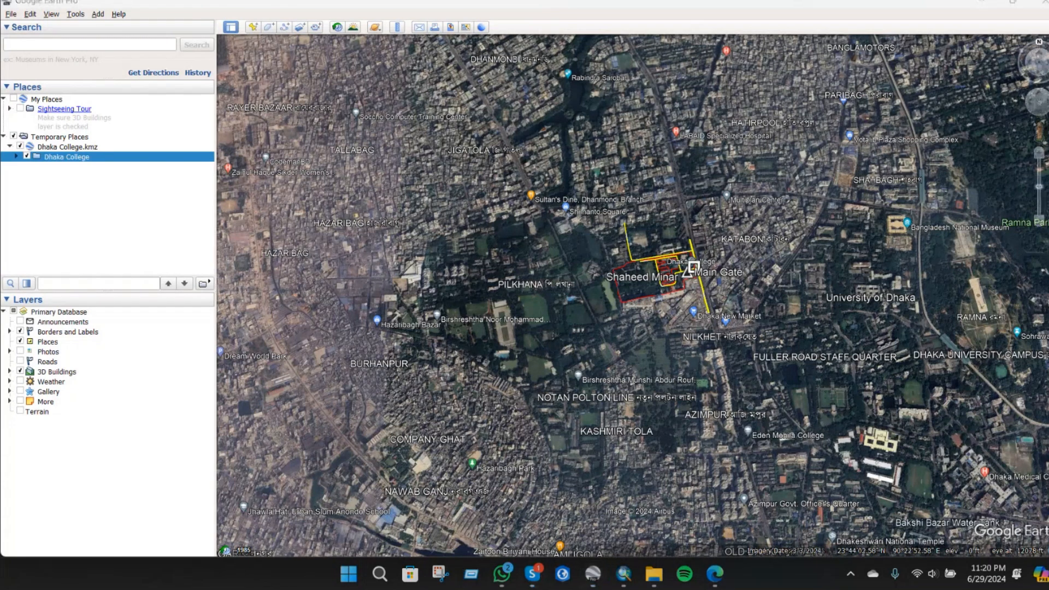
- Switch to Google Earth Pro and close it
click(1044, 3)
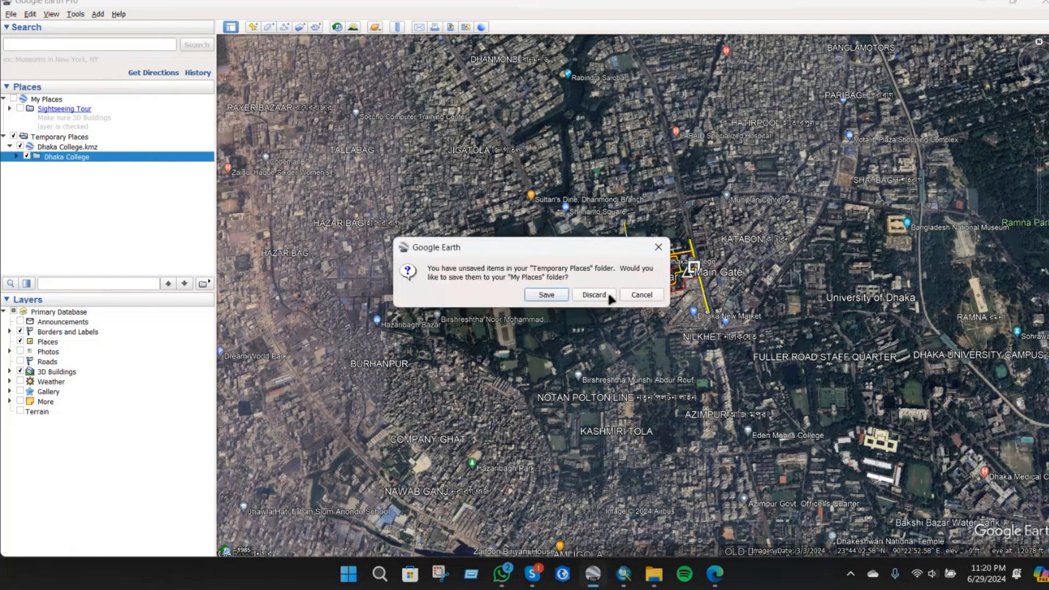